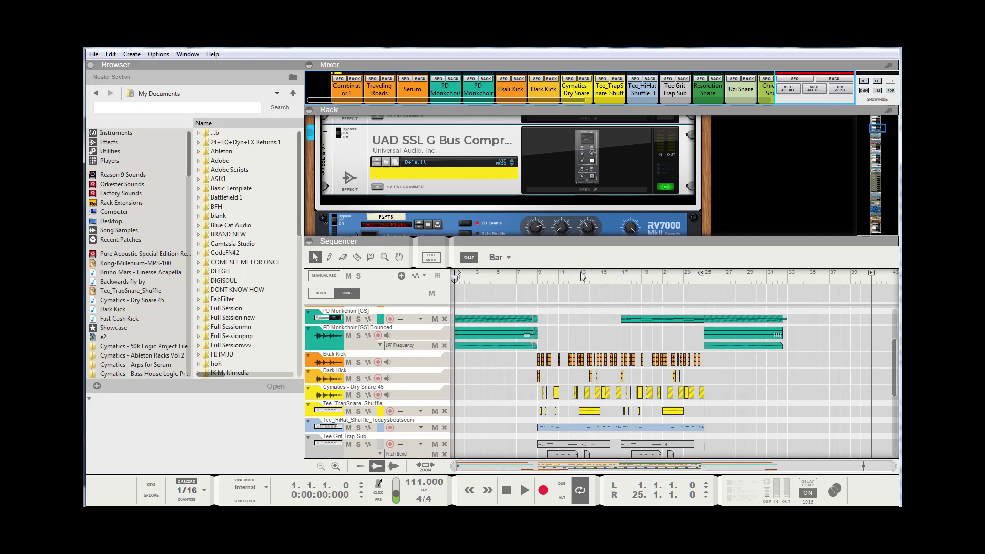
Enlarge the rack area and look through the insert effects of the master section.
{"action": "left_click_drag", "start_coordinate": [568, 241], "coordinate": [568, 195]}
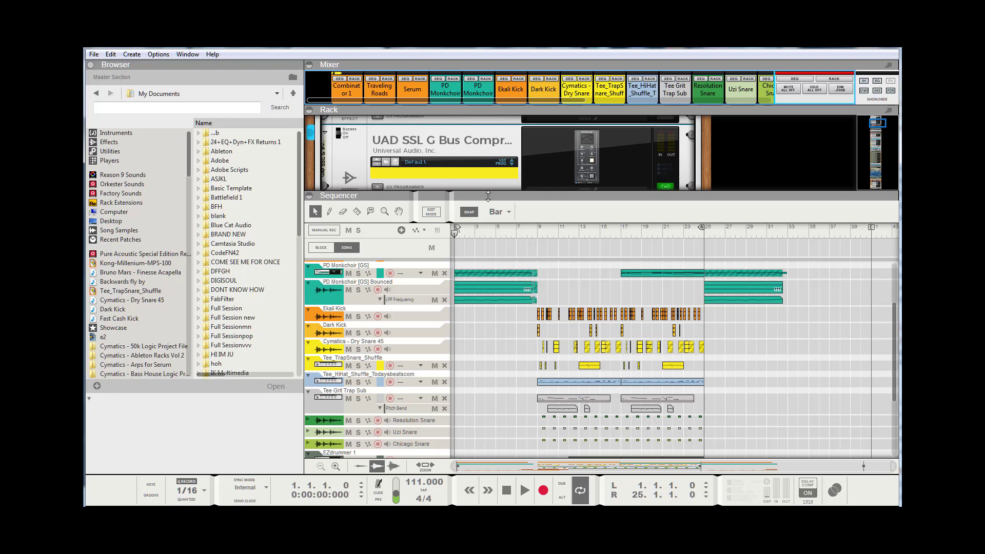
{"action": "left_click_drag", "start_coordinate": [486, 191], "coordinate": [495, 359]}
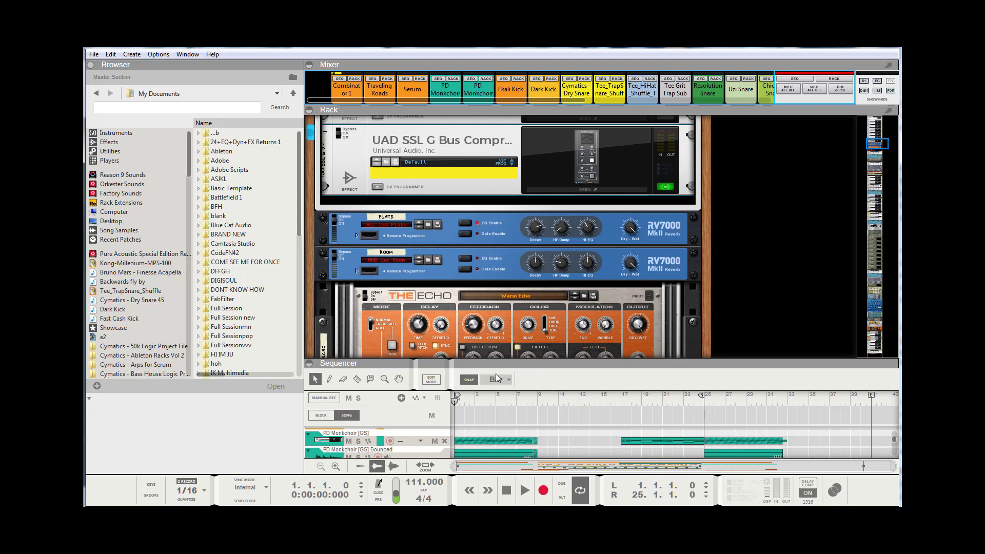
{"action": "left_click_drag", "start_coordinate": [497, 369], "coordinate": [555, 252]}
{"action": "scroll", "coordinate": [555, 248], "scroll_direction": "up", "scroll_amount": 15}
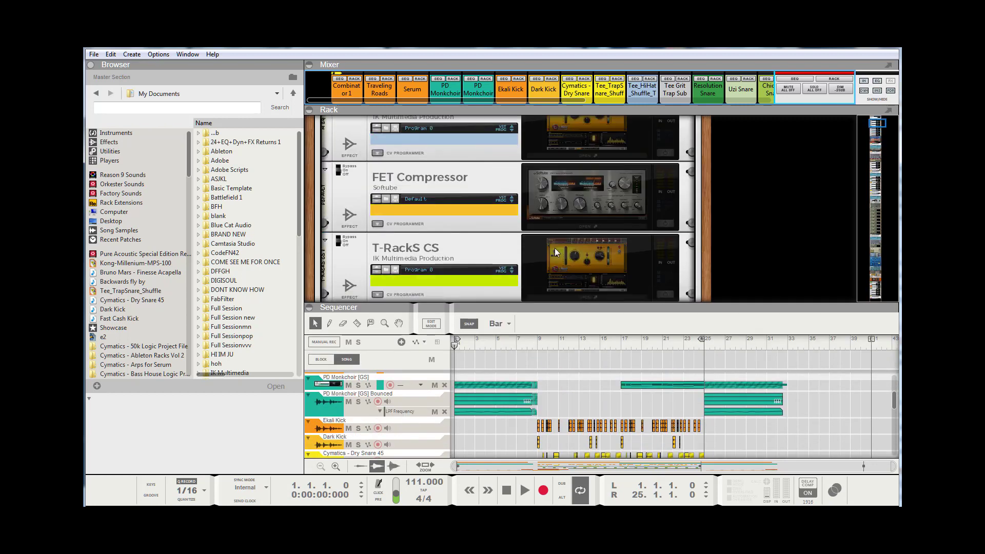
{"action": "left_click", "coordinate": [438, 197]}
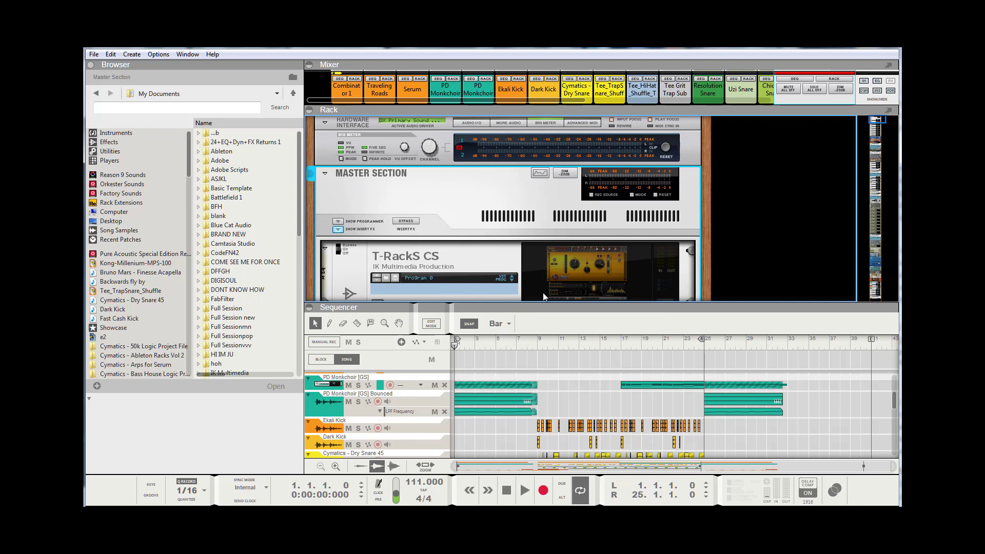
Turn off the UAD SSL G Bus Compressor in the master section's insert effects.
{"action": "scroll", "coordinate": [517, 229], "scroll_direction": "down", "scroll_amount": 3}
{"action": "scroll", "coordinate": [517, 230], "scroll_direction": "down", "scroll_amount": 12}
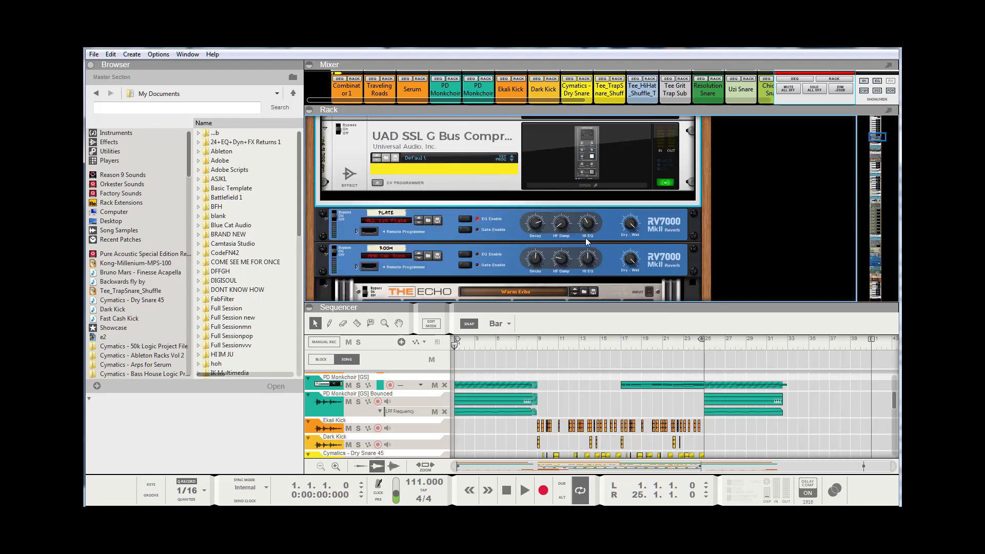
{"action": "left_click", "coordinate": [666, 182]}
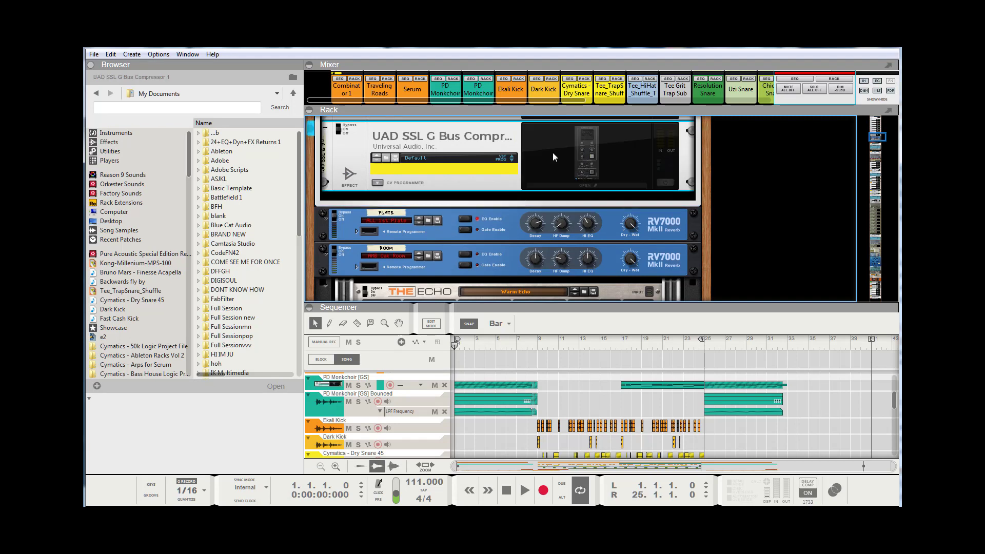
{"action": "scroll", "coordinate": [562, 170], "scroll_direction": "up", "scroll_amount": 6}
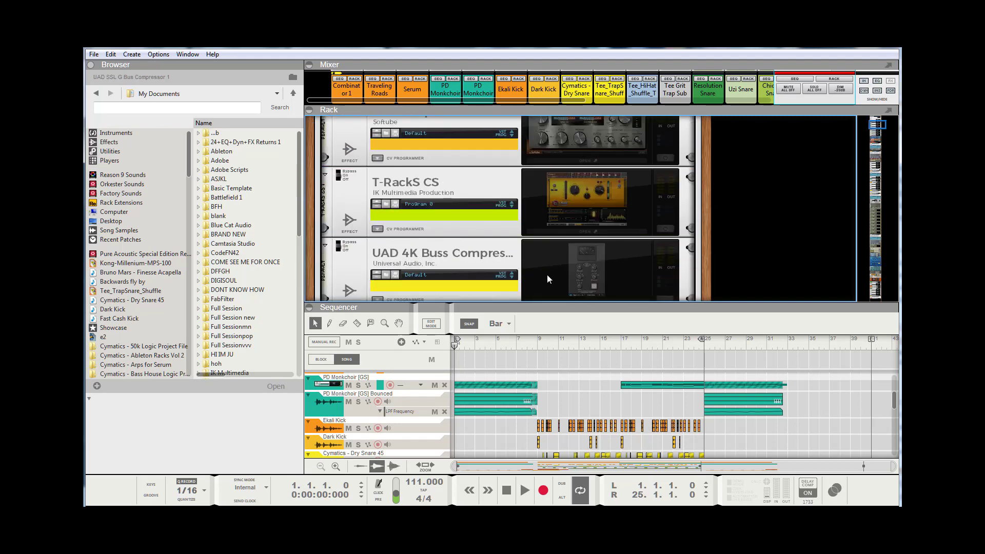
Move the song position to bar 9 and enlarge the sequencer area to show more tracks.
{"action": "left_click", "coordinate": [537, 344]}
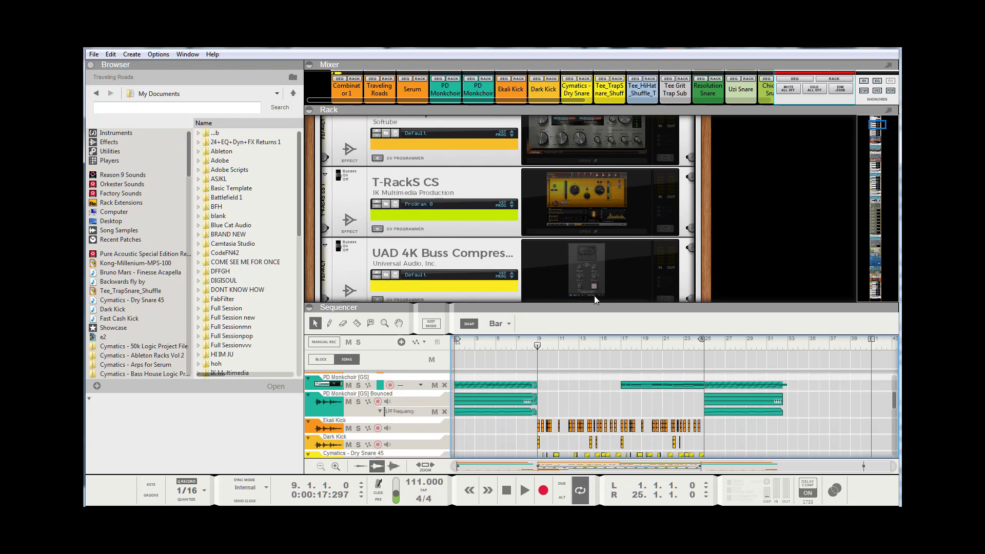
{"action": "left_click_drag", "start_coordinate": [590, 305], "coordinate": [580, 209]}
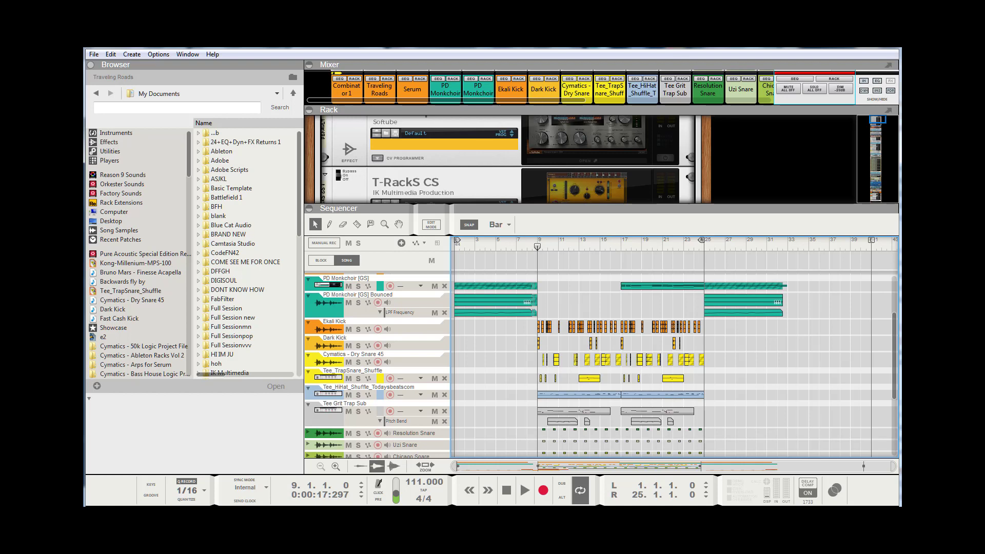
Switch to the YouTube page in Chrome, expand the first comment's replies and subscribe to the commenter's channel.
{"action": "key", "text": "alt+Tab"}
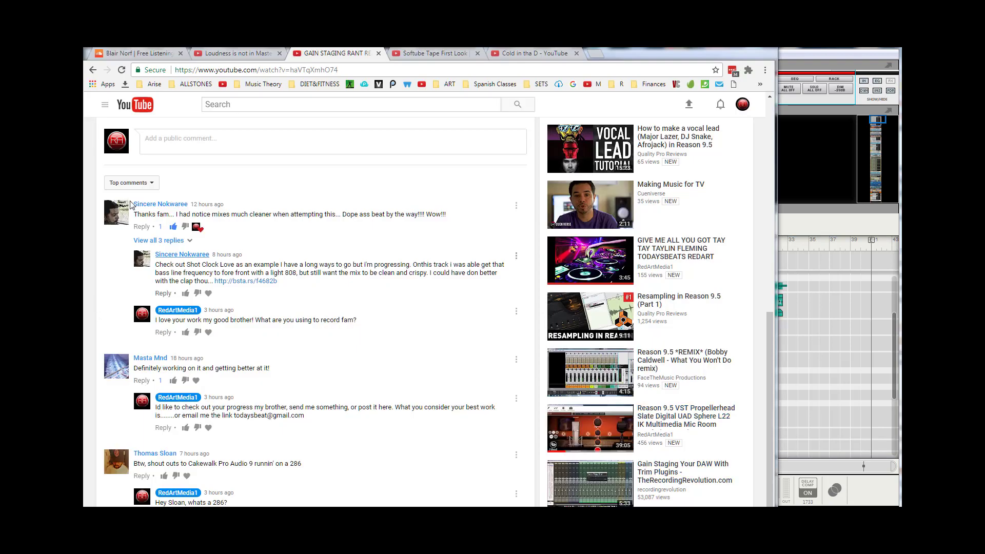
{"action": "left_click", "coordinate": [171, 241]}
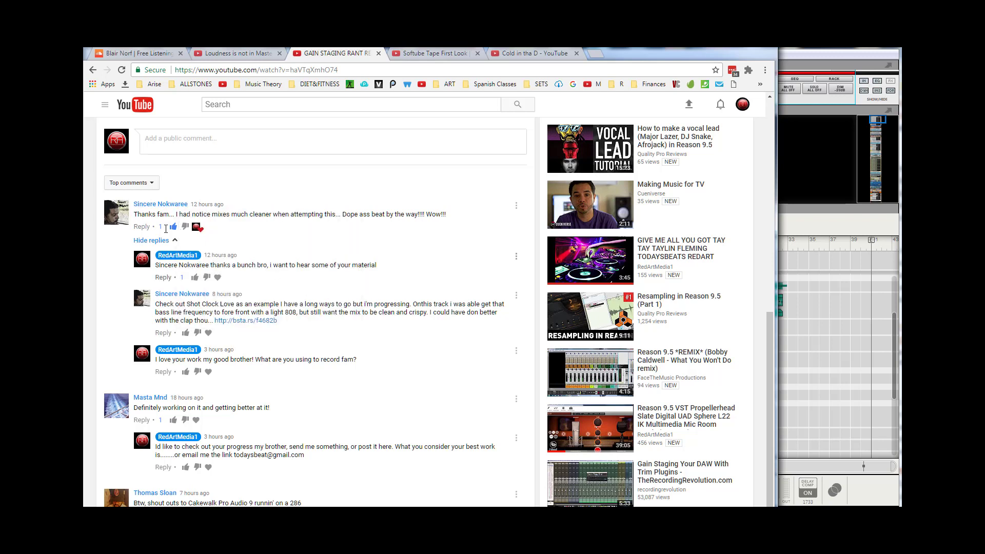
{"action": "mouse_move", "coordinate": [142, 208]}
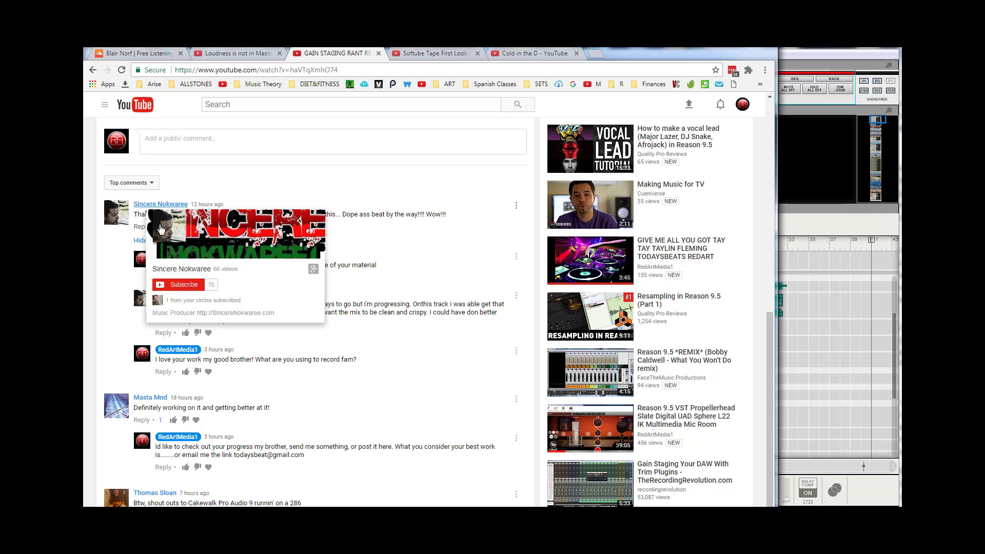
{"action": "left_click", "coordinate": [187, 286]}
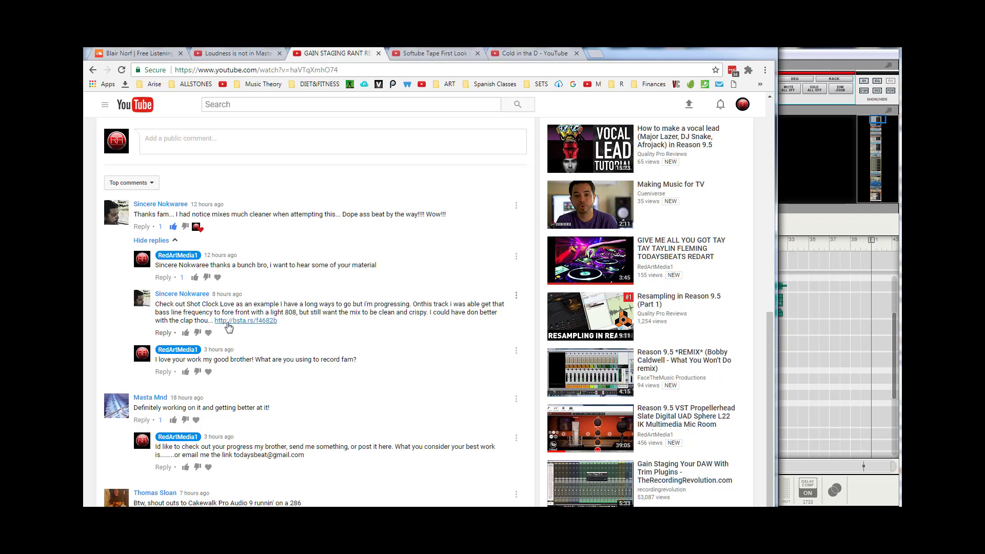
Open the link in the commenter's reply in a new window, look over the Shot Clock Love beat page and close it.
{"action": "right_click", "coordinate": [250, 322]}
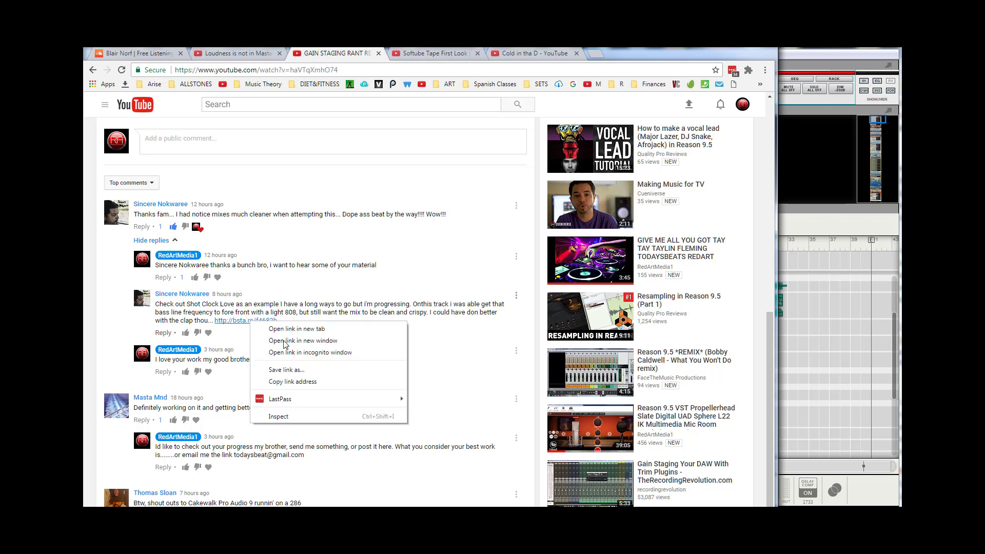
{"action": "left_click", "coordinate": [287, 344]}
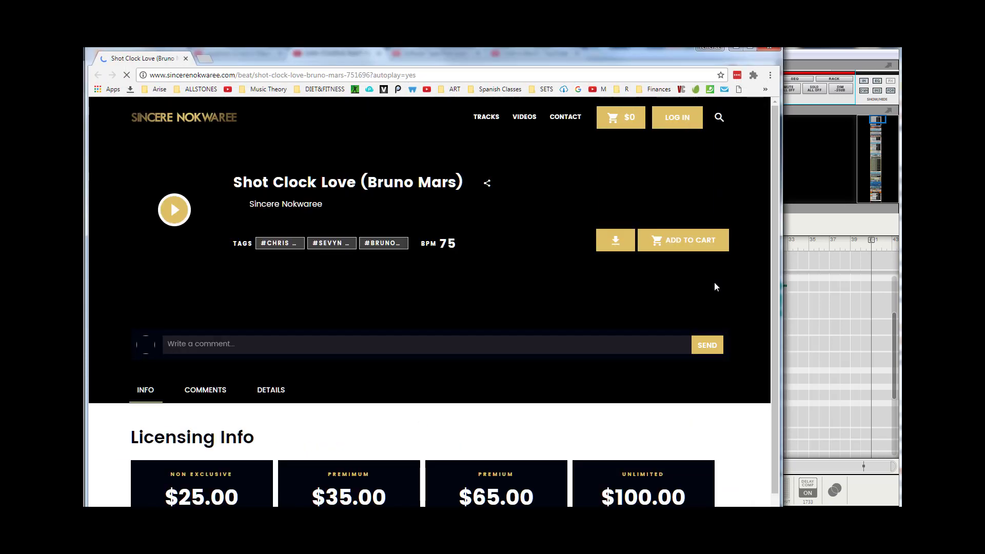
{"action": "left_click_drag", "start_coordinate": [782, 305], "coordinate": [849, 308]}
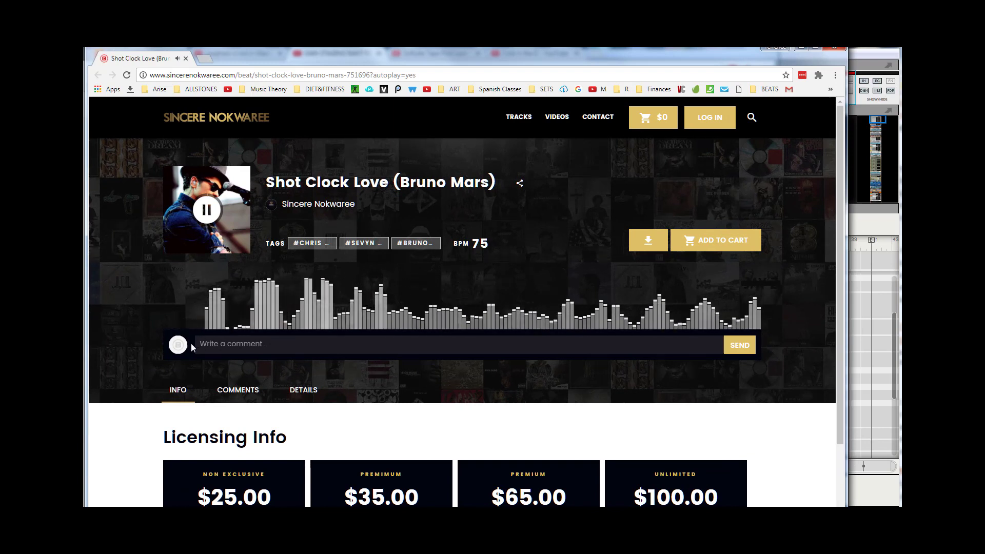
{"action": "scroll", "coordinate": [426, 323], "scroll_direction": "down", "scroll_amount": 4}
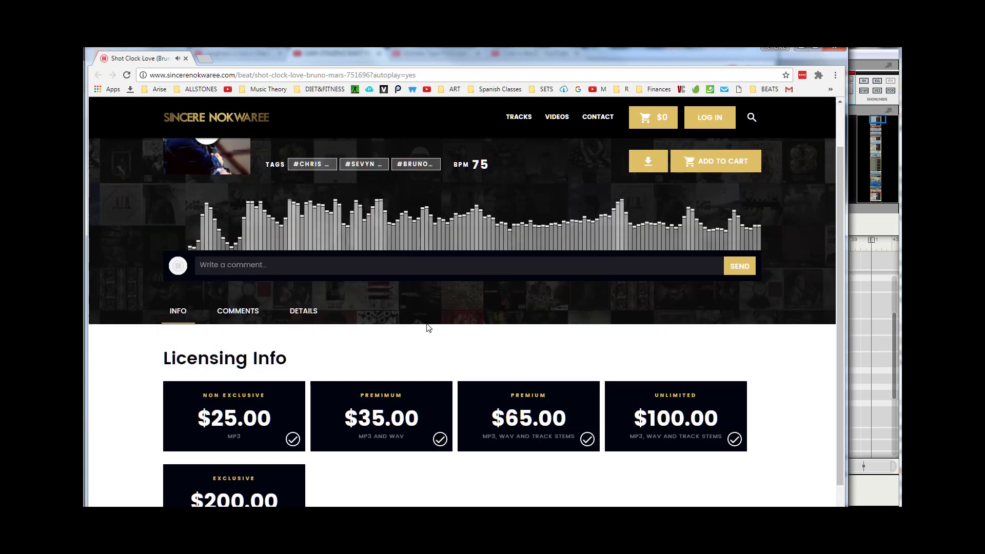
{"action": "scroll", "coordinate": [428, 329], "scroll_direction": "up", "scroll_amount": 4}
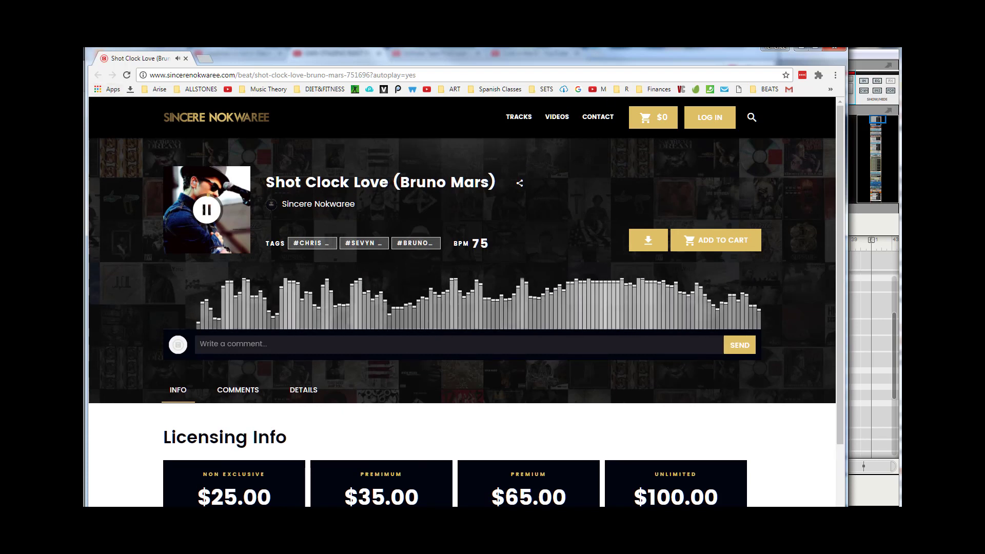
{"action": "left_click", "coordinate": [840, 53]}
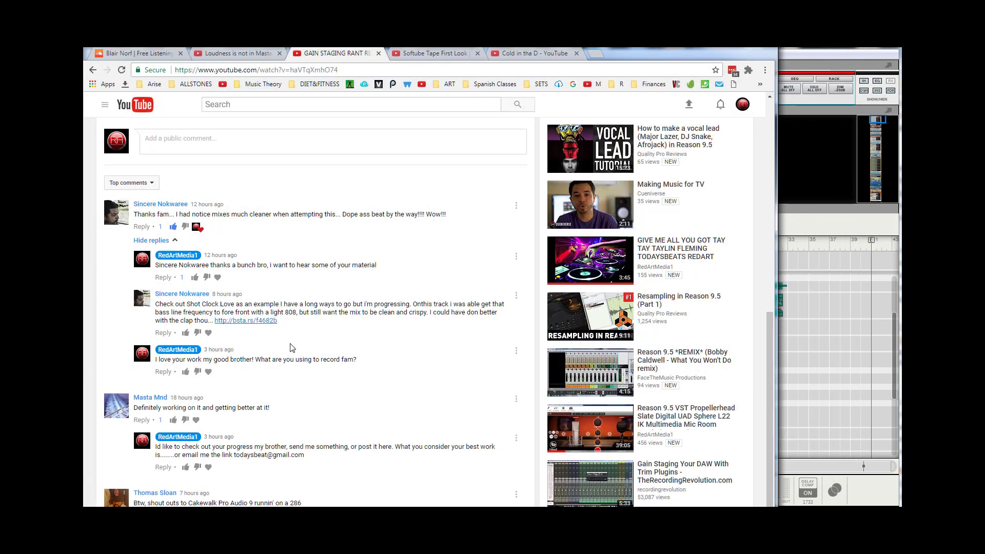
Read through all the comments and replies under the gain staging video, including the last one about Selig Gain.
{"action": "scroll", "coordinate": [290, 348], "scroll_direction": "up", "scroll_amount": 4}
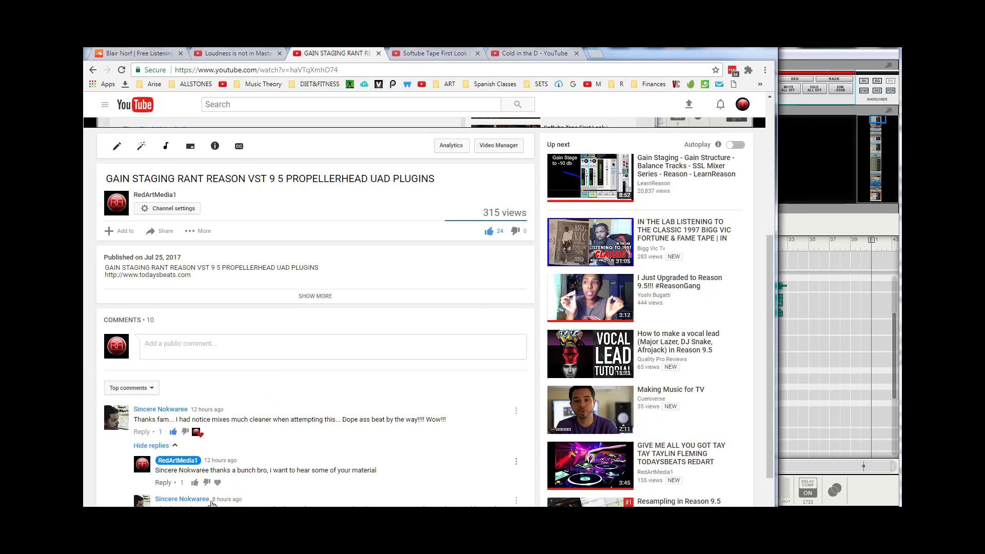
{"action": "scroll", "coordinate": [259, 480], "scroll_direction": "down", "scroll_amount": 3}
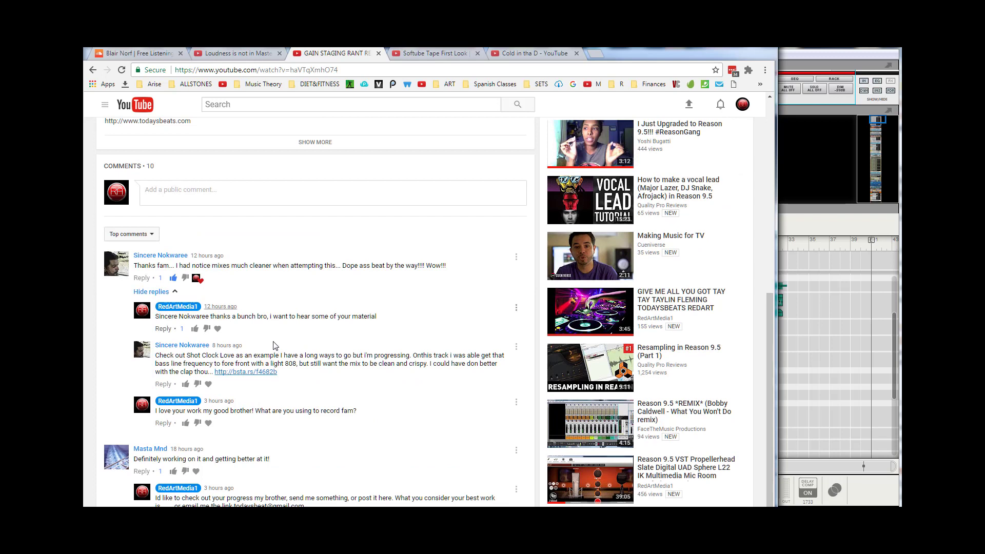
{"action": "scroll", "coordinate": [280, 348], "scroll_direction": "down", "scroll_amount": 2}
{"action": "scroll", "coordinate": [281, 348], "scroll_direction": "down", "scroll_amount": 1}
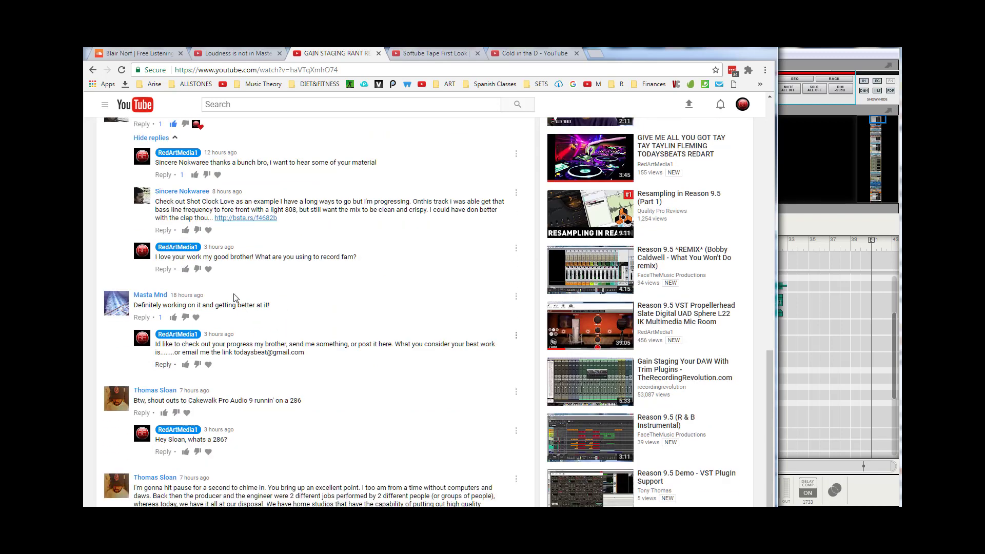
{"action": "scroll", "coordinate": [174, 293], "scroll_direction": "up", "scroll_amount": 2}
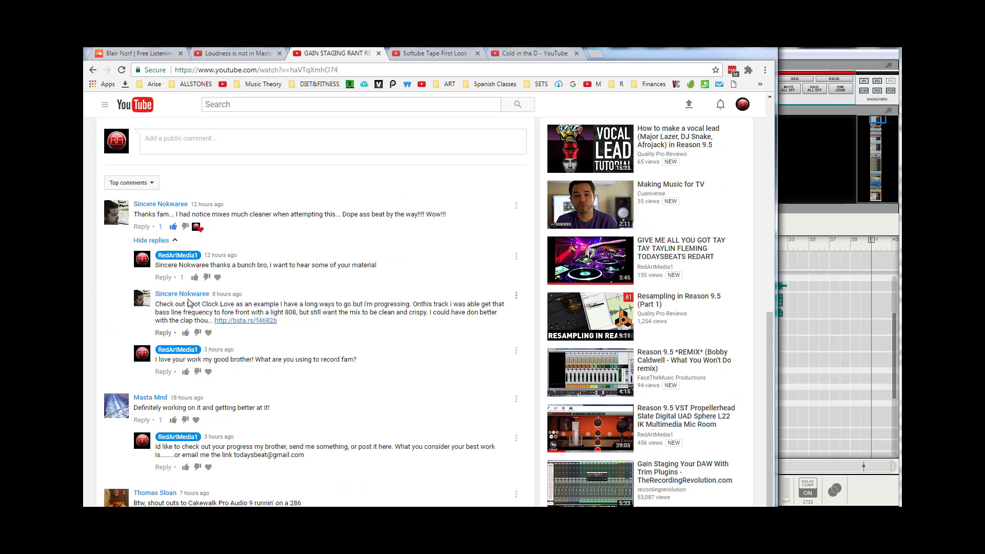
{"action": "scroll", "coordinate": [386, 354], "scroll_direction": "down", "scroll_amount": 2}
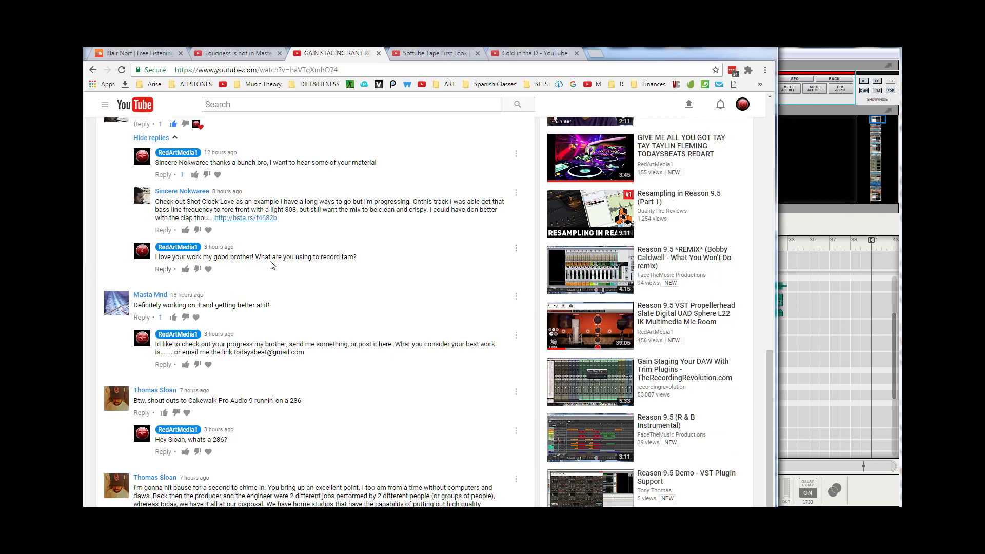
{"action": "scroll", "coordinate": [272, 255], "scroll_direction": "up", "scroll_amount": 6}
{"action": "scroll", "coordinate": [272, 254], "scroll_direction": "down", "scroll_amount": 3}
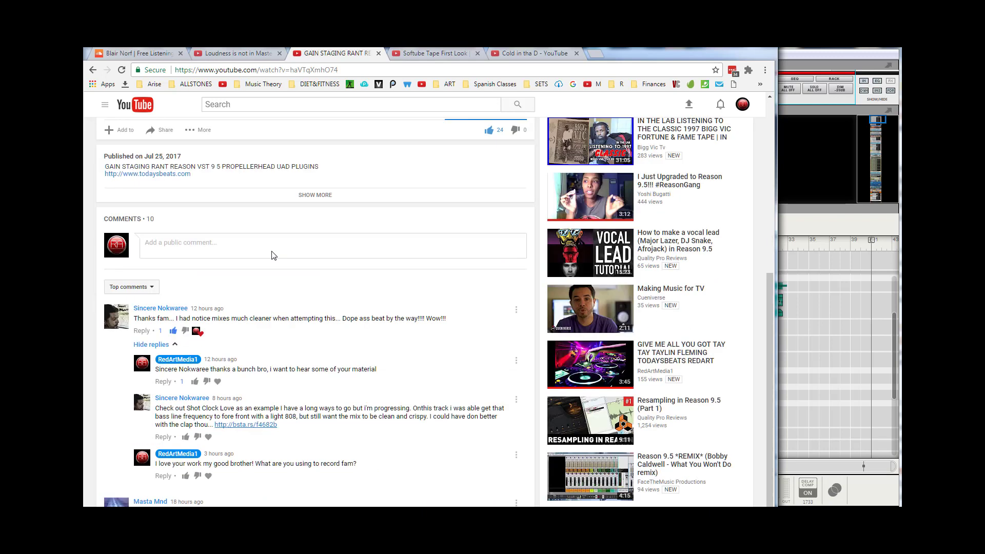
{"action": "scroll", "coordinate": [272, 254], "scroll_direction": "up", "scroll_amount": 5}
{"action": "scroll", "coordinate": [272, 254], "scroll_direction": "down", "scroll_amount": 8}
{"action": "scroll", "coordinate": [231, 277], "scroll_direction": "down", "scroll_amount": 1}
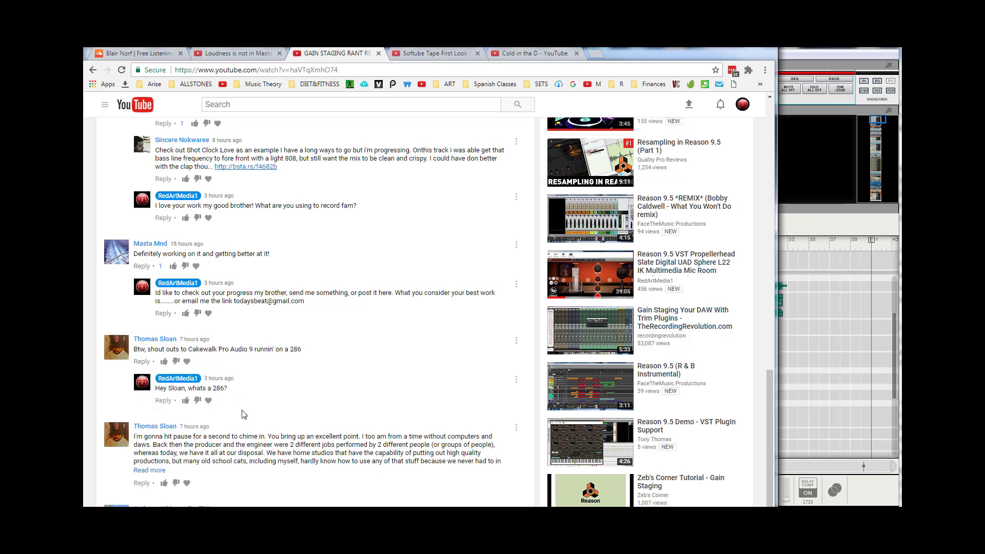
{"action": "mouse_move", "coordinate": [149, 342]}
{"action": "scroll", "coordinate": [195, 402], "scroll_direction": "up", "scroll_amount": 4}
{"action": "scroll", "coordinate": [195, 403], "scroll_direction": "down", "scroll_amount": 4}
{"action": "scroll", "coordinate": [208, 497], "scroll_direction": "down", "scroll_amount": 2}
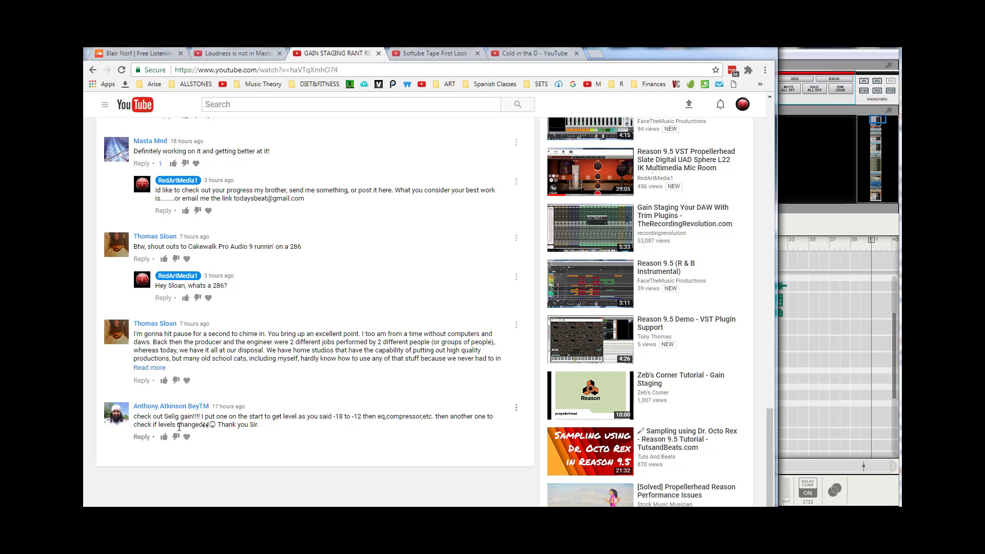
{"action": "scroll", "coordinate": [212, 443], "scroll_direction": "up", "scroll_amount": 3}
{"action": "scroll", "coordinate": [213, 444], "scroll_direction": "up", "scroll_amount": 15}
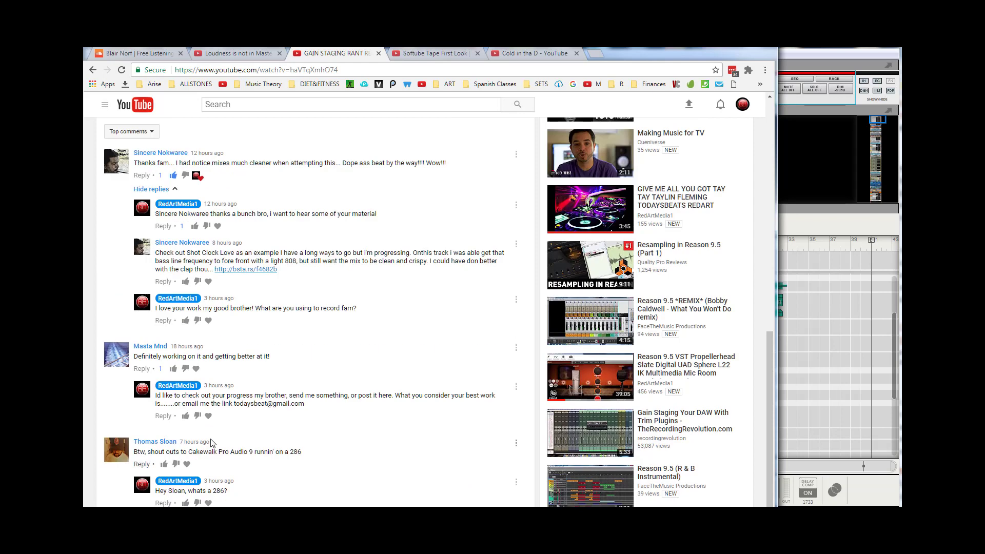
{"action": "scroll", "coordinate": [223, 440], "scroll_direction": "up", "scroll_amount": 1}
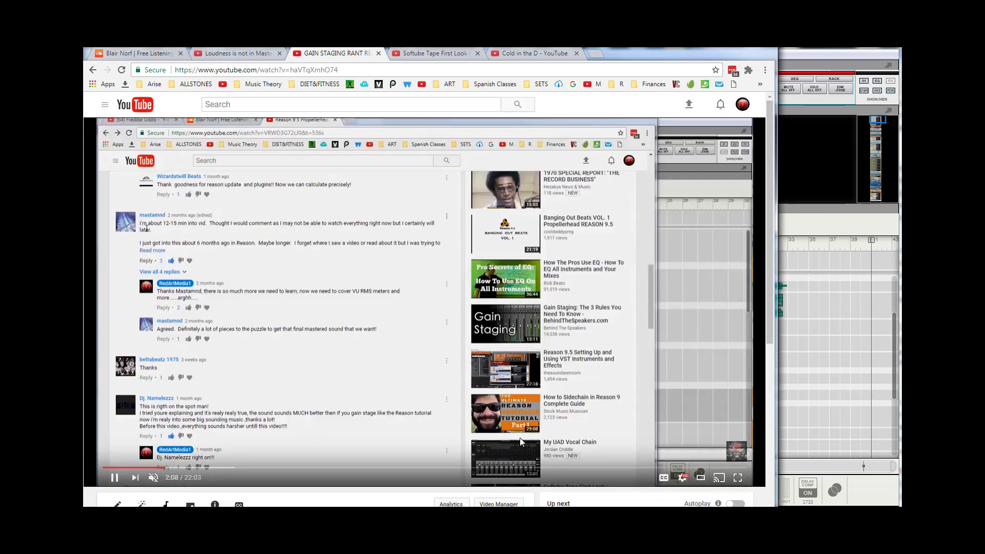
Return to the Reason song and reset the song position to bar 1.
{"action": "left_click", "coordinate": [729, 48]}
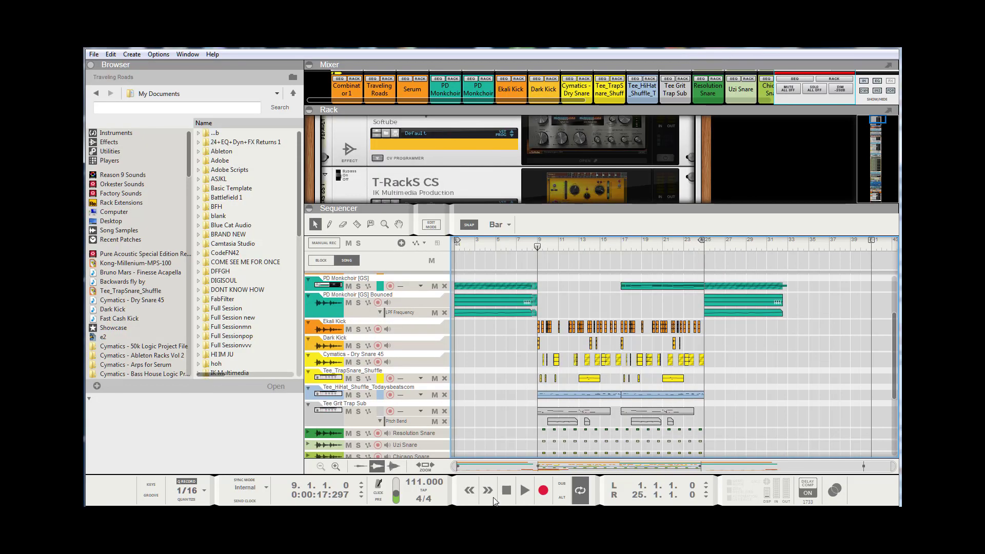
{"action": "left_click", "coordinate": [506, 491]}
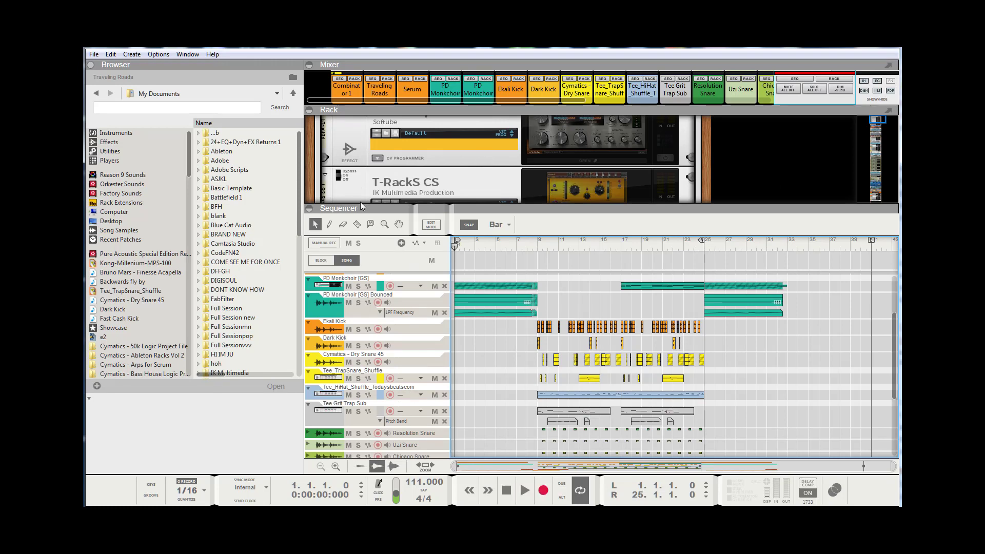
Enlarge the rack and mixer areas to show the master section and the mixer's channel faders.
{"action": "left_click_drag", "start_coordinate": [361, 207], "coordinate": [361, 330]}
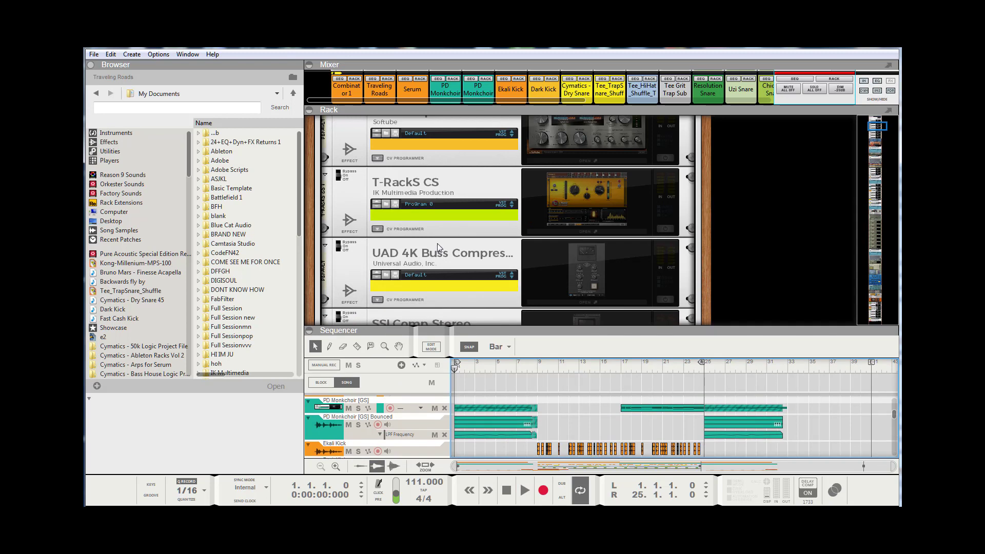
{"action": "scroll", "coordinate": [441, 252], "scroll_direction": "up", "scroll_amount": 2}
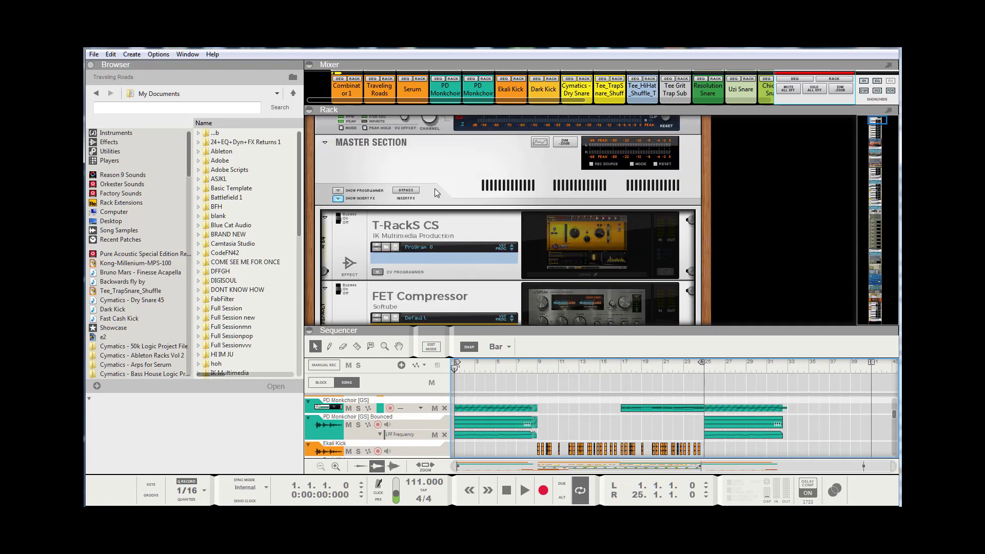
{"action": "left_click_drag", "start_coordinate": [367, 107], "coordinate": [397, 267]}
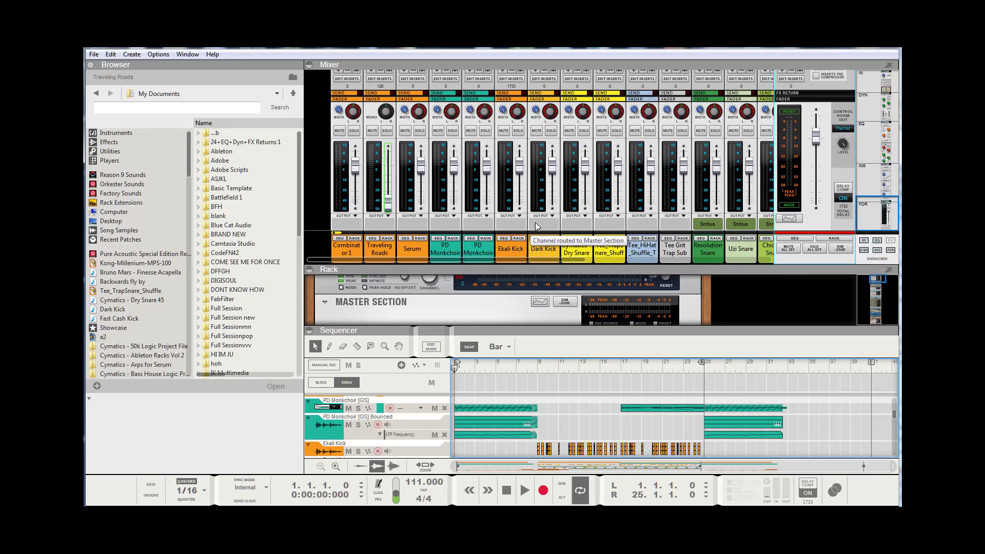
{"action": "left_click_drag", "start_coordinate": [876, 209], "coordinate": [864, 229]}
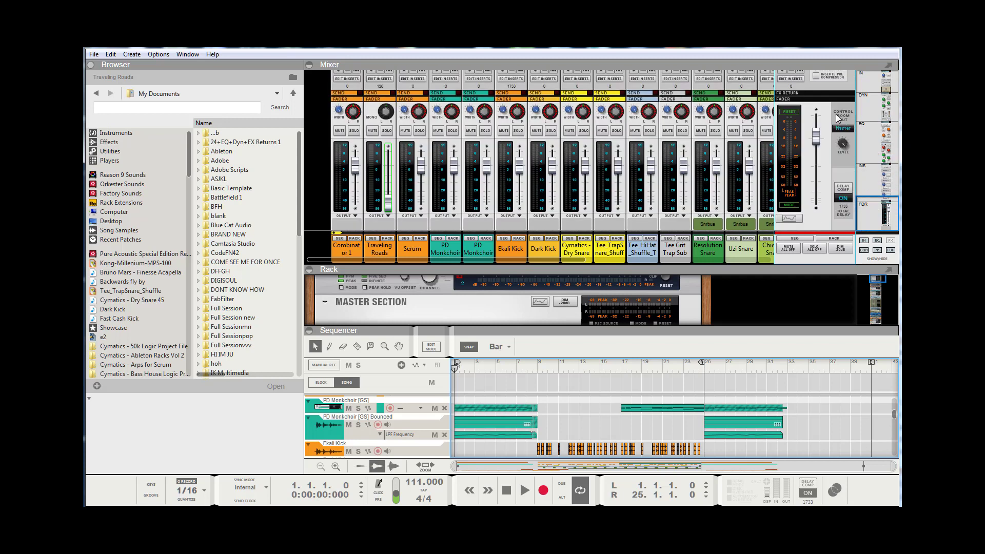
Select the Master Section, inspect its control room output cabling on the rear of the enlarged rack, and return to the front view.
{"action": "left_click", "coordinate": [844, 155]}
{"action": "left_click_drag", "start_coordinate": [844, 161], "coordinate": [834, 151]}
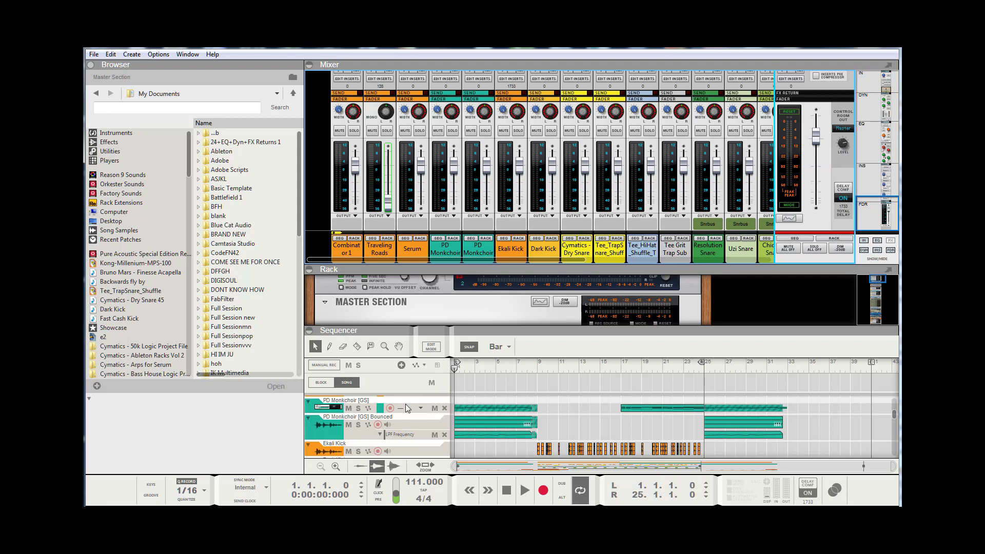
{"action": "left_click", "coordinate": [424, 310]}
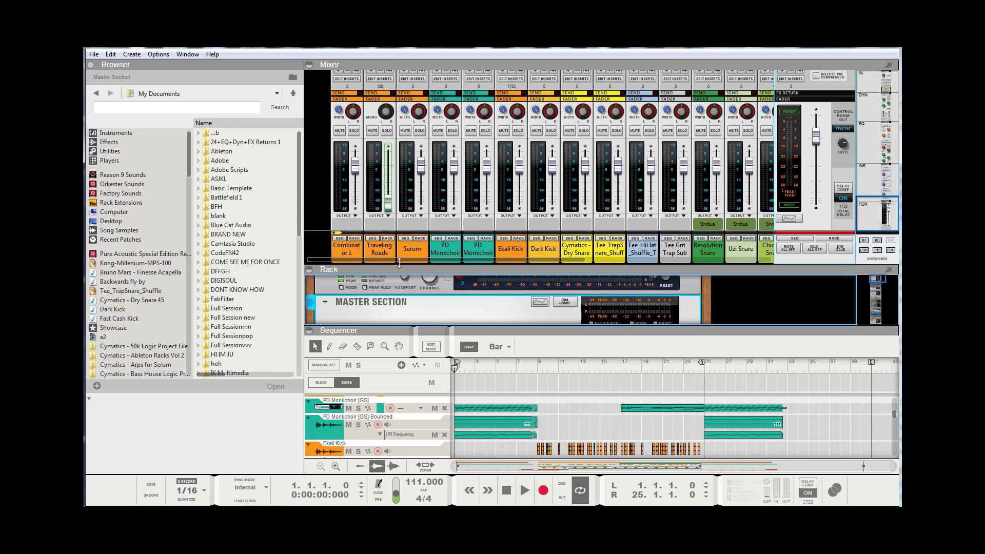
{"action": "key", "text": "Tab"}
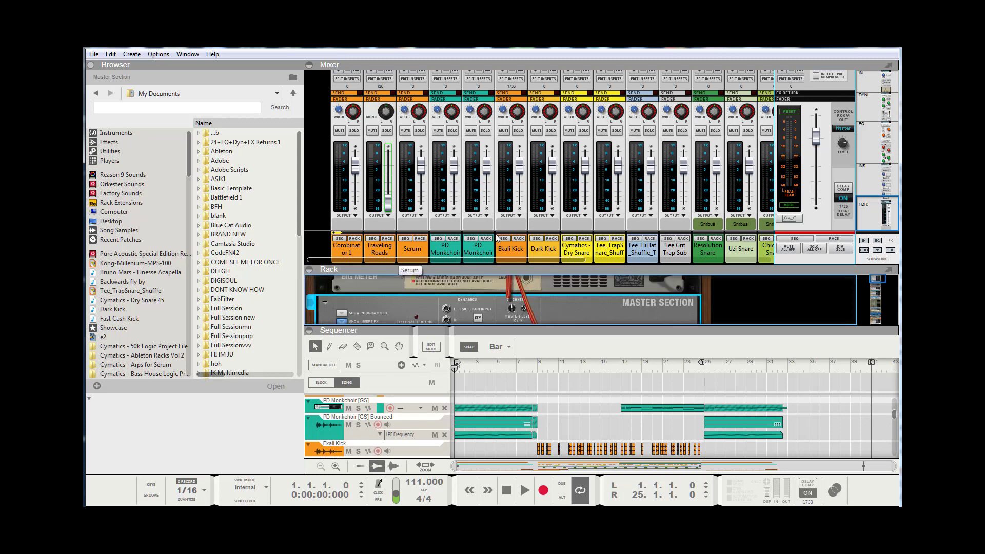
{"action": "left_click_drag", "start_coordinate": [535, 266], "coordinate": [543, 144]}
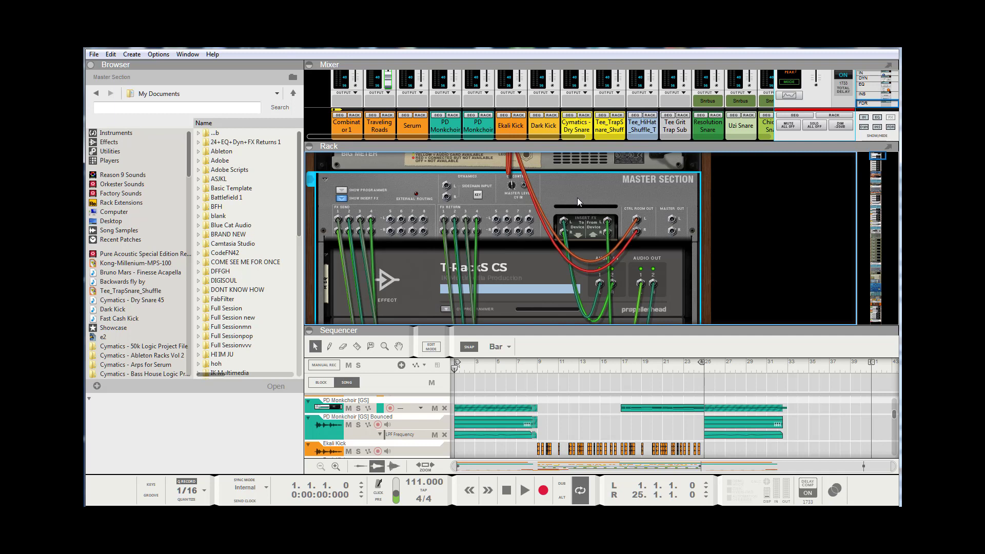
{"action": "key", "text": "Tab"}
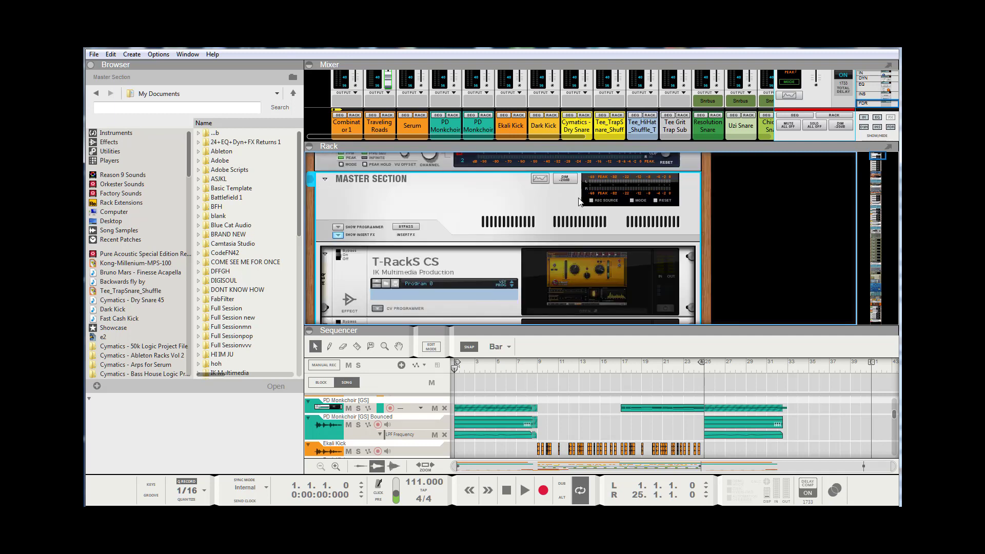
Enlarge the mixer and look over the channels' input gain controls before returning to the fader section.
{"action": "left_click_drag", "start_coordinate": [779, 149], "coordinate": [796, 280]}
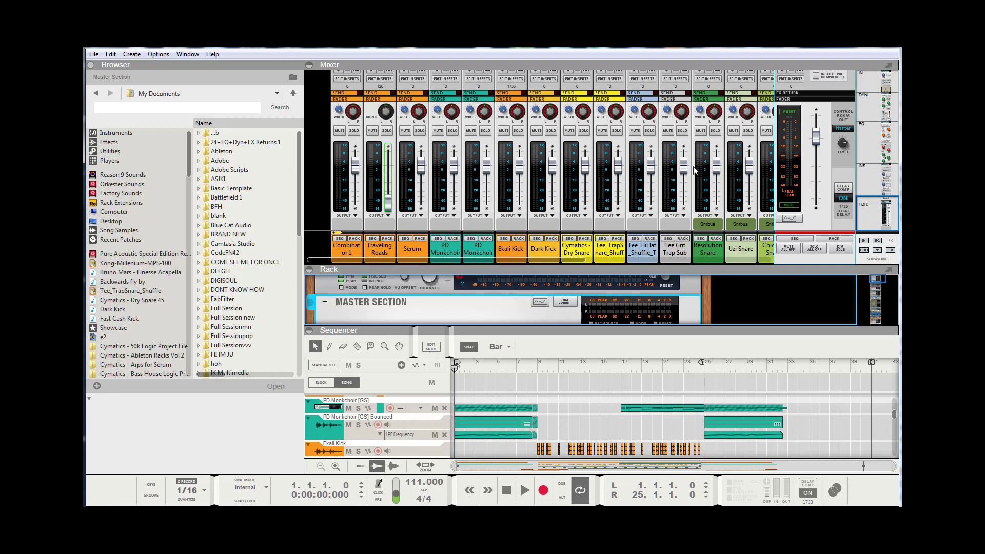
{"action": "scroll", "coordinate": [695, 166], "scroll_direction": "up", "scroll_amount": 10}
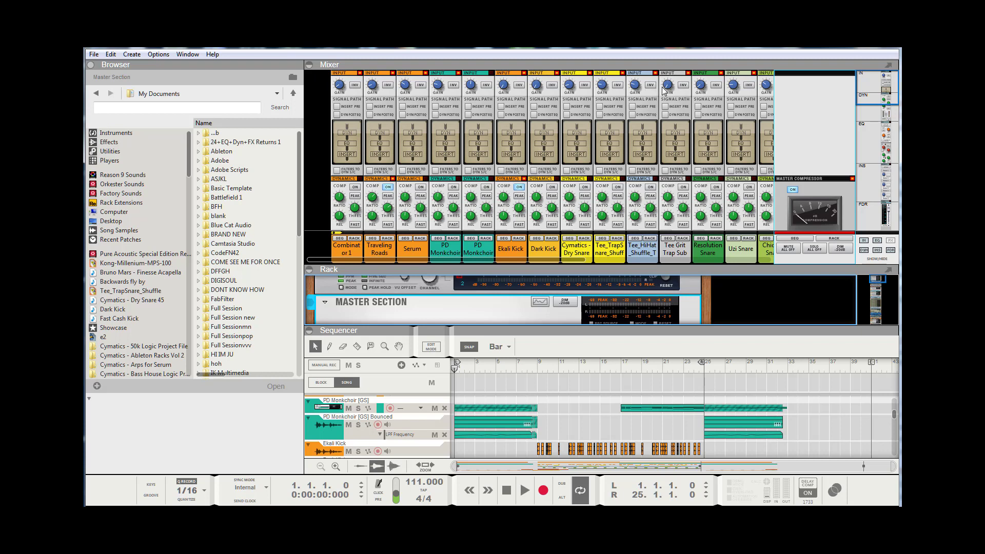
{"action": "mouse_move", "coordinate": [667, 89]}
{"action": "left_click_drag", "start_coordinate": [872, 88], "coordinate": [853, 193]}
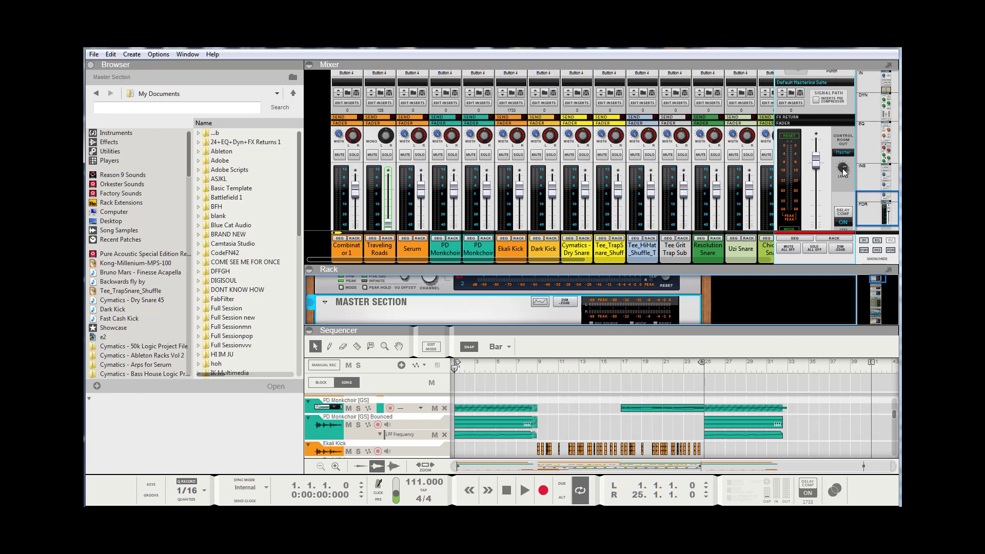
Check the control room level and show the rear of the Master Section with its cables to the Hardware Interface.
{"action": "mouse_move", "coordinate": [844, 172]}
{"action": "key", "text": "Tab"}
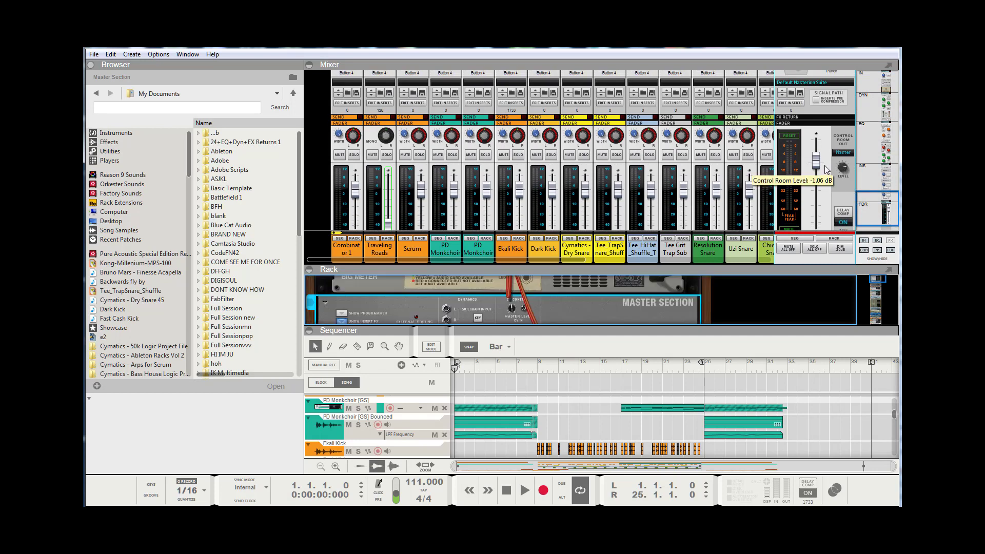
{"action": "left_click_drag", "start_coordinate": [692, 269], "coordinate": [674, 159]}
{"action": "scroll", "coordinate": [673, 204], "scroll_direction": "up", "scroll_amount": 2}
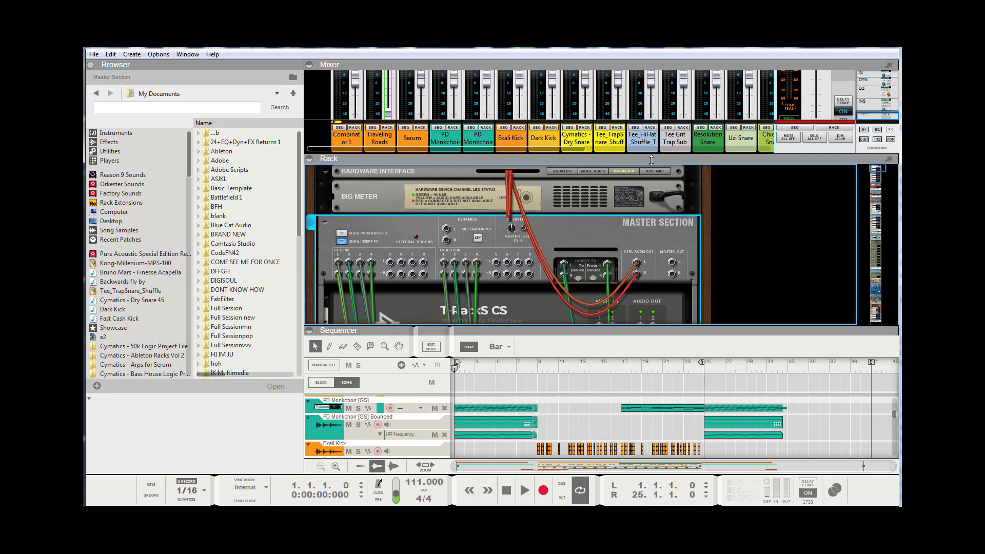
Enlarge the mixer, try the control room level knob and lower the master fader slightly.
{"action": "left_click_drag", "start_coordinate": [660, 159], "coordinate": [667, 335]}
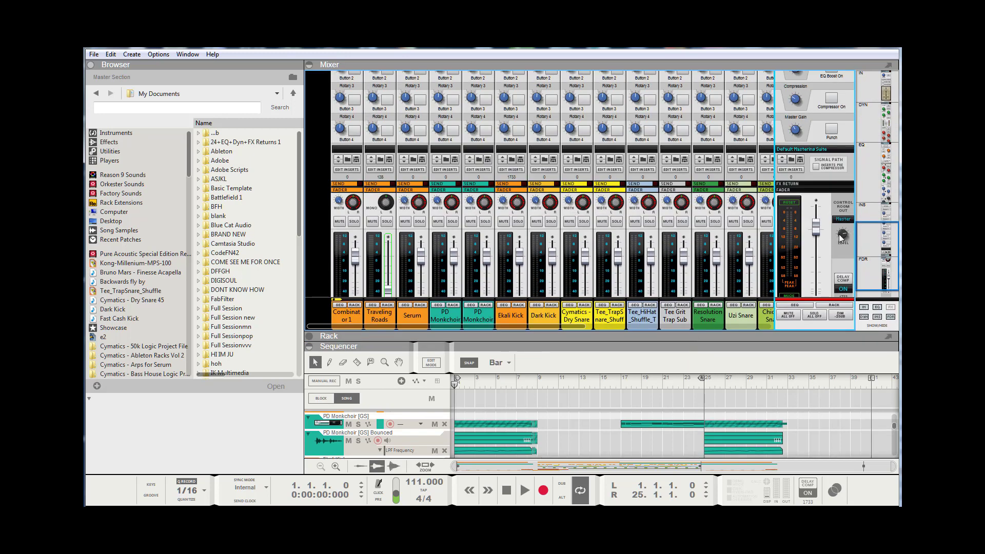
{"action": "left_click_drag", "start_coordinate": [841, 237], "coordinate": [809, 240]}
{"action": "mouse_move", "coordinate": [844, 237]}
{"action": "left_click_drag", "start_coordinate": [843, 235], "coordinate": [844, 266]}
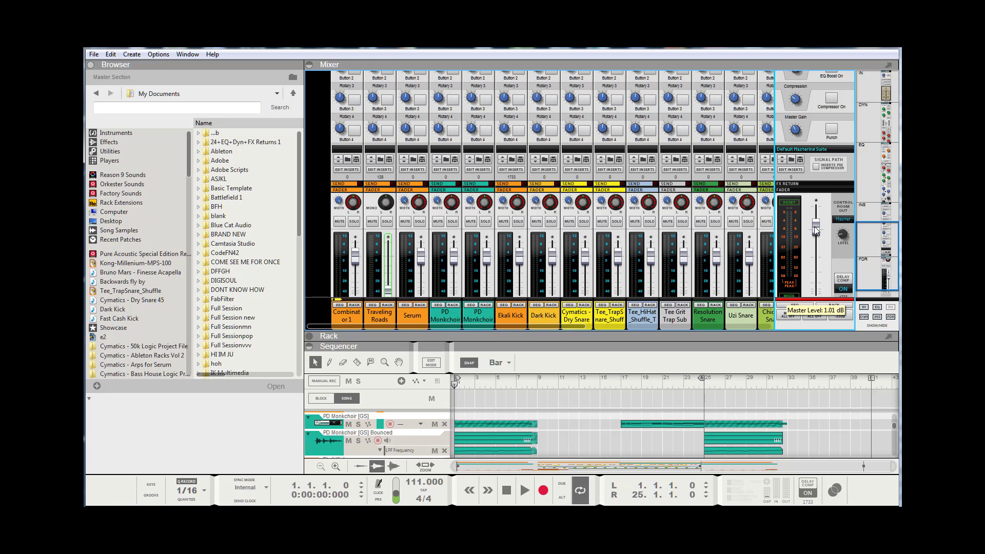
{"action": "left_click_drag", "start_coordinate": [815, 231], "coordinate": [816, 233]}
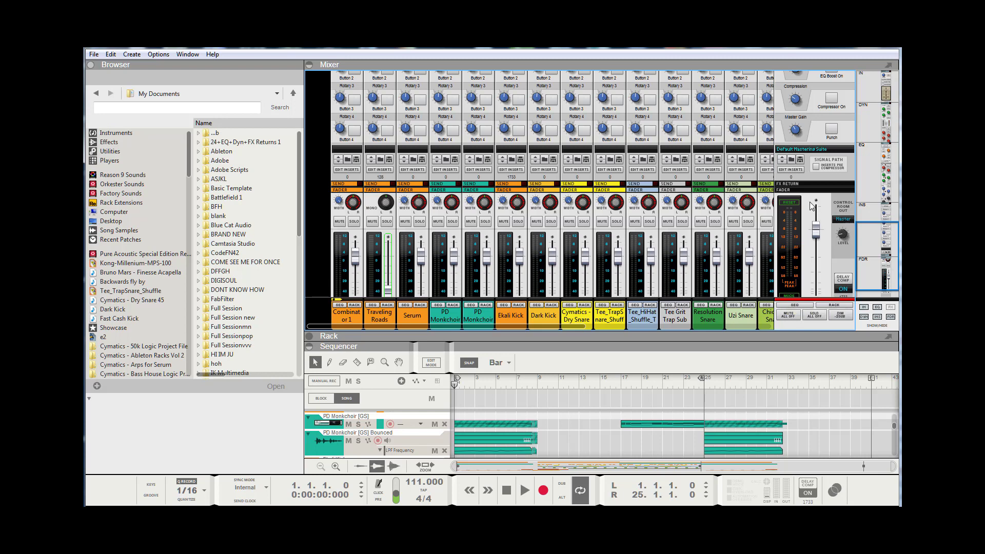
Show the master channel's insert effects in the rack, from the front and with the rack area enlarged.
{"action": "left_click", "coordinate": [790, 170]}
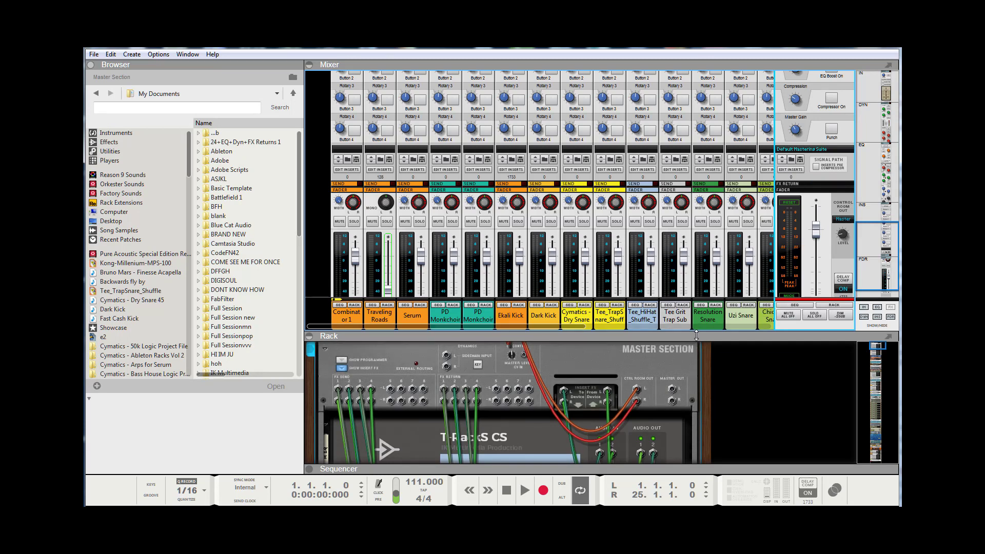
{"action": "key", "text": "Tab"}
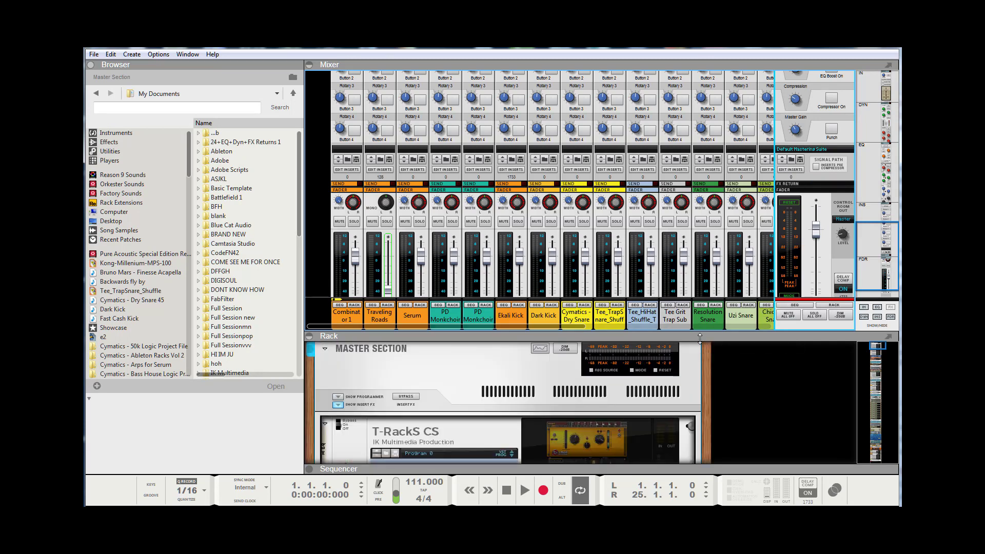
{"action": "left_click_drag", "start_coordinate": [700, 340], "coordinate": [709, 198]}
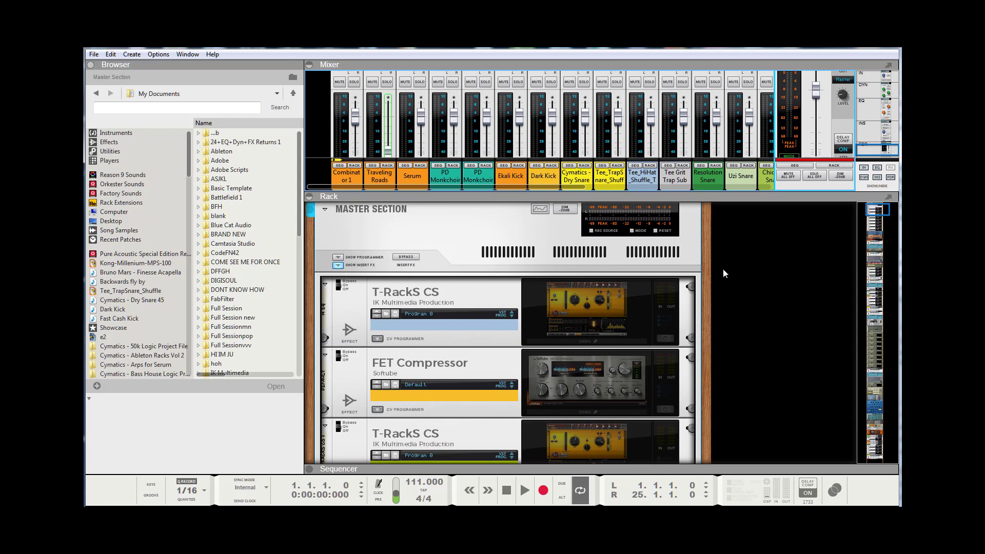
Examine the master insert effects chain from the first T-RackS CS down to the UAD SSL G Bus Compressor.
{"action": "scroll", "coordinate": [683, 292], "scroll_direction": "down", "scroll_amount": 10}
{"action": "scroll", "coordinate": [682, 293], "scroll_direction": "down", "scroll_amount": 4}
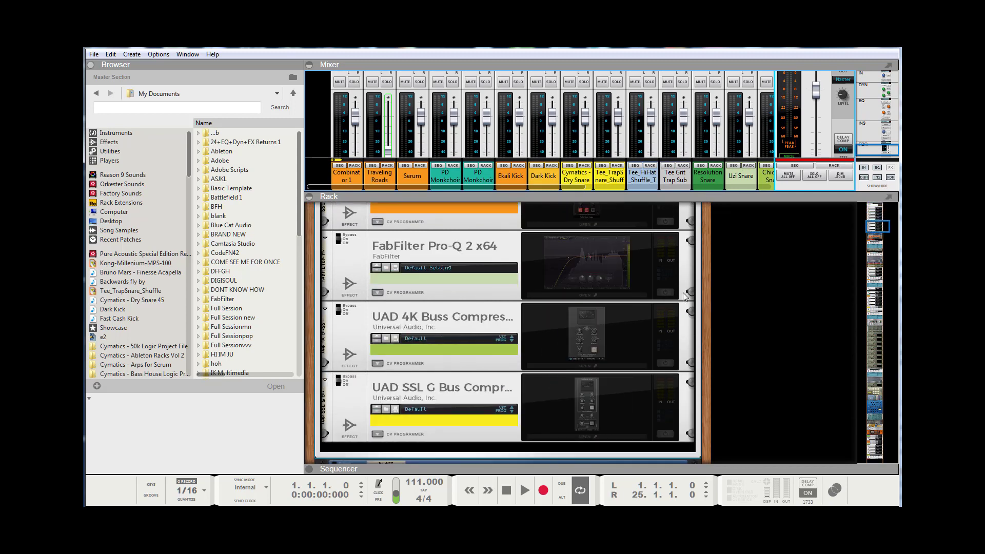
{"action": "scroll", "coordinate": [682, 293], "scroll_direction": "up", "scroll_amount": 3}
{"action": "scroll", "coordinate": [682, 293], "scroll_direction": "up", "scroll_amount": 10}
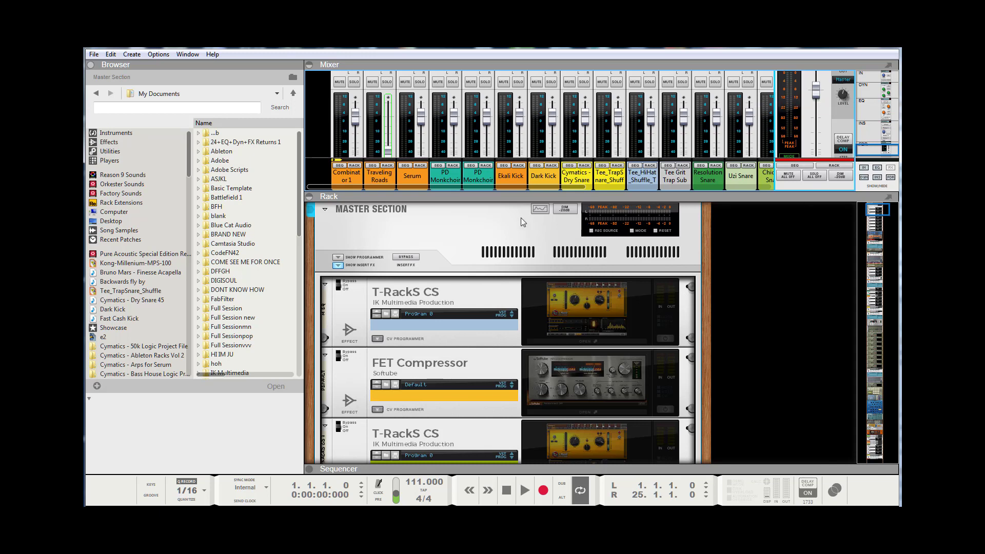
{"action": "scroll", "coordinate": [634, 245], "scroll_direction": "down", "scroll_amount": 10}
{"action": "scroll", "coordinate": [635, 244], "scroll_direction": "down", "scroll_amount": 4}
{"action": "scroll", "coordinate": [637, 244], "scroll_direction": "up", "scroll_amount": 6}
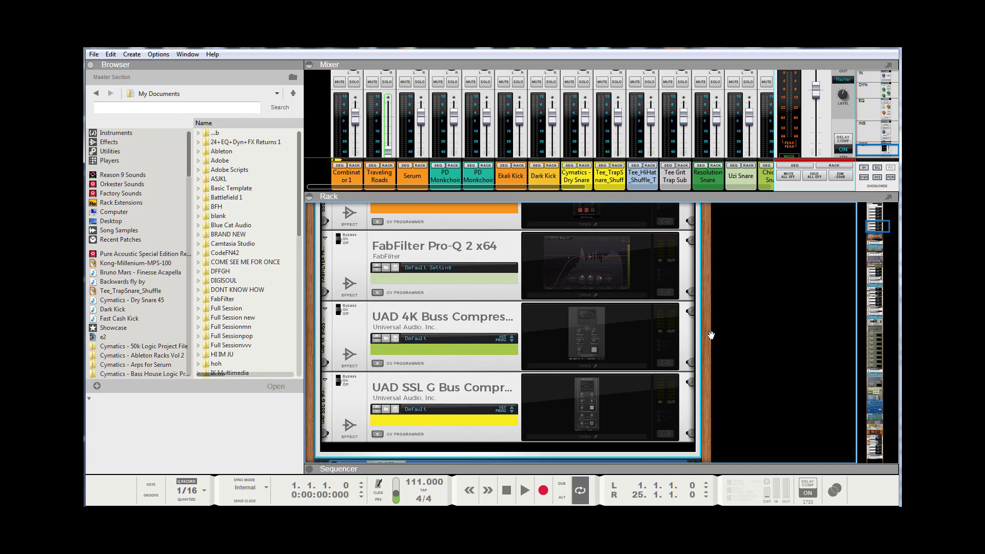
{"action": "scroll", "coordinate": [721, 334], "scroll_direction": "up", "scroll_amount": 10}
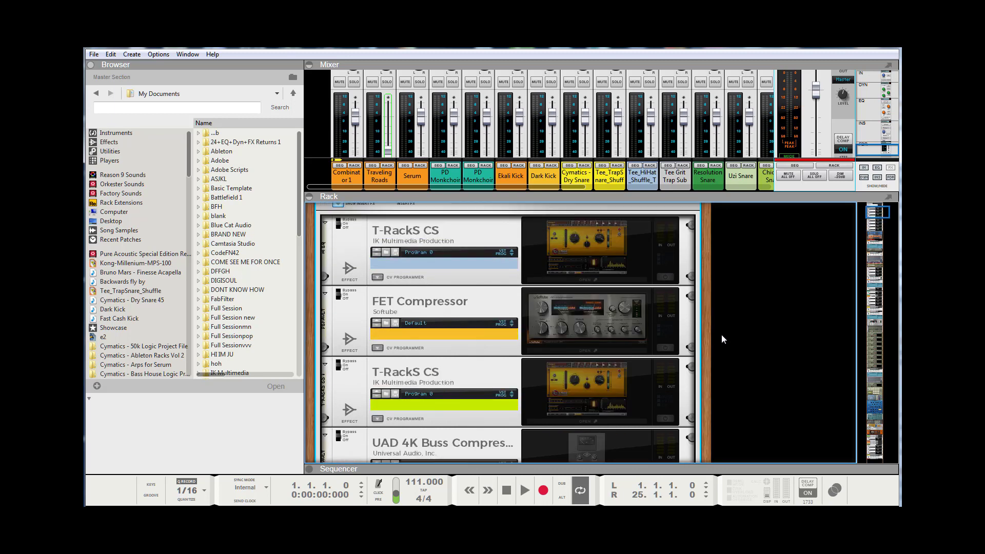
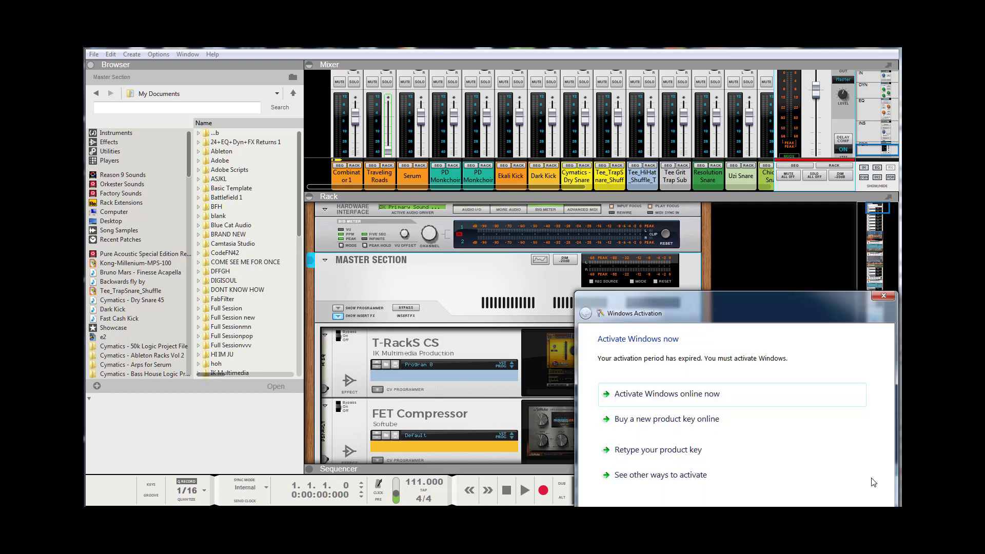
Close the Windows Activation window and enlarge the mixer to show the master fader and channel faders.
{"action": "left_click", "coordinate": [883, 296]}
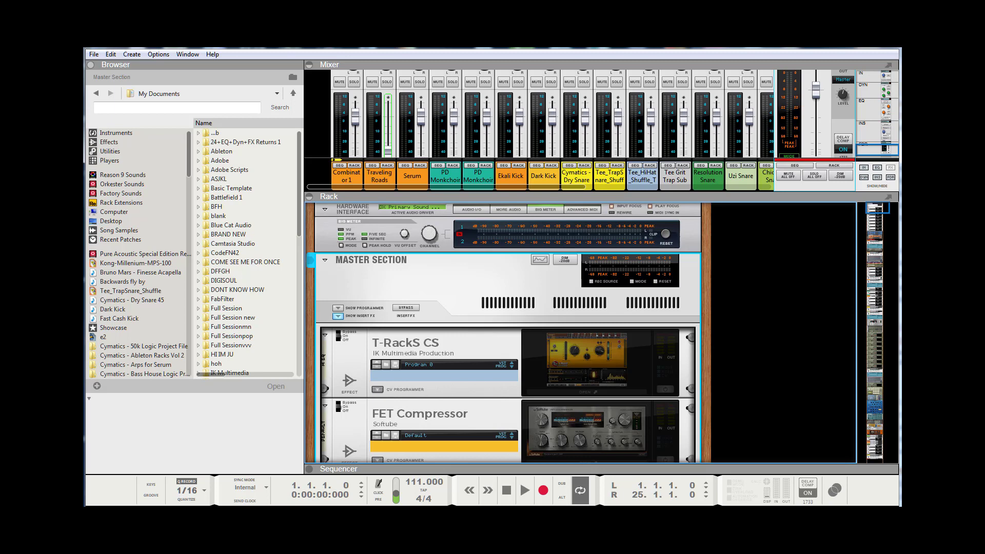
{"action": "left_click_drag", "start_coordinate": [757, 197], "coordinate": [848, 367]}
{"action": "left_click_drag", "start_coordinate": [881, 262], "coordinate": [879, 288]}
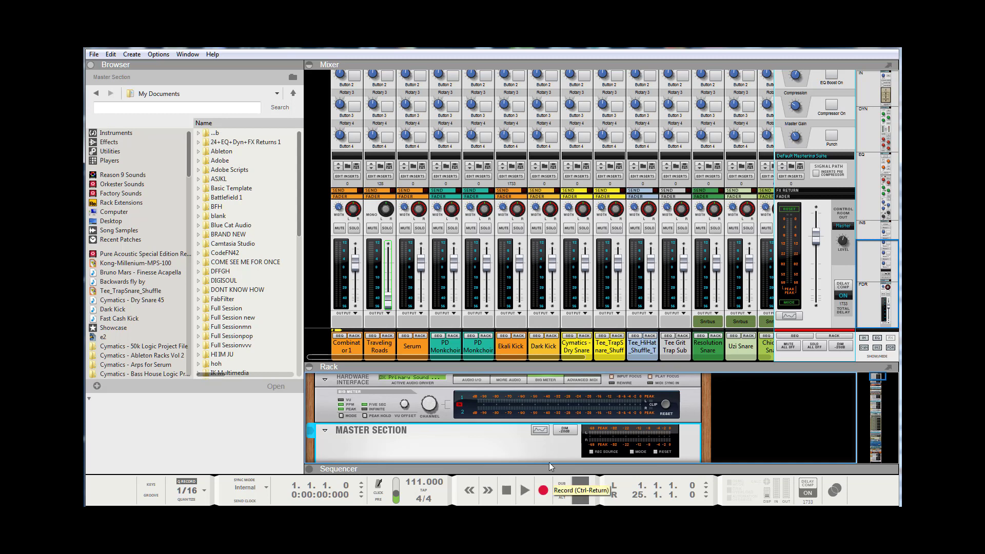
Enlarge the rack area and bring up the insert effects of the mixer's master channel for editing.
{"action": "left_click_drag", "start_coordinate": [539, 366], "coordinate": [539, 228]}
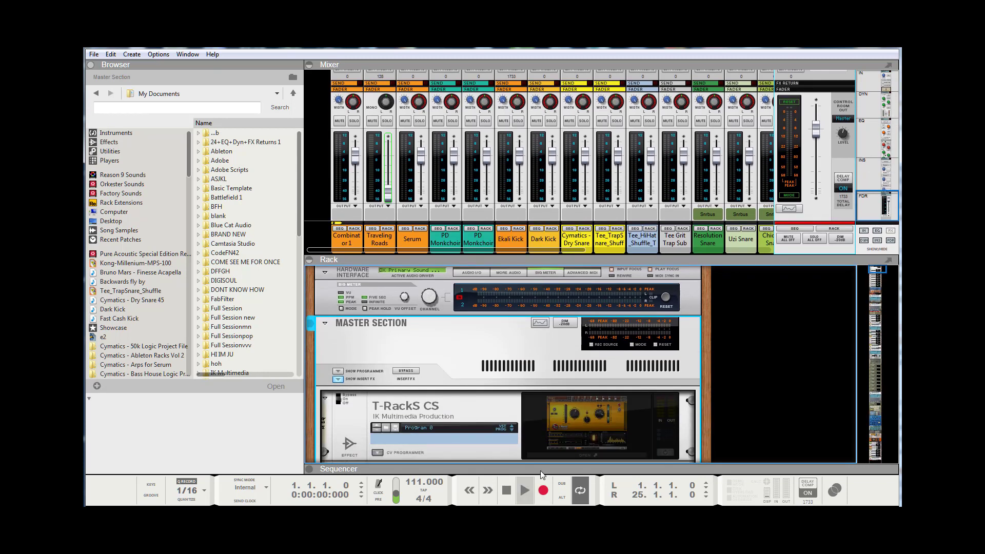
{"action": "scroll", "coordinate": [562, 384], "scroll_direction": "down", "scroll_amount": 2}
{"action": "scroll", "coordinate": [513, 372], "scroll_direction": "down", "scroll_amount": 1}
{"action": "scroll", "coordinate": [473, 361], "scroll_direction": "up", "scroll_amount": 2}
{"action": "scroll", "coordinate": [800, 119], "scroll_direction": "up", "scroll_amount": 3}
{"action": "scroll", "coordinate": [798, 119], "scroll_direction": "down", "scroll_amount": 2}
{"action": "scroll", "coordinate": [795, 133], "scroll_direction": "up", "scroll_amount": 3}
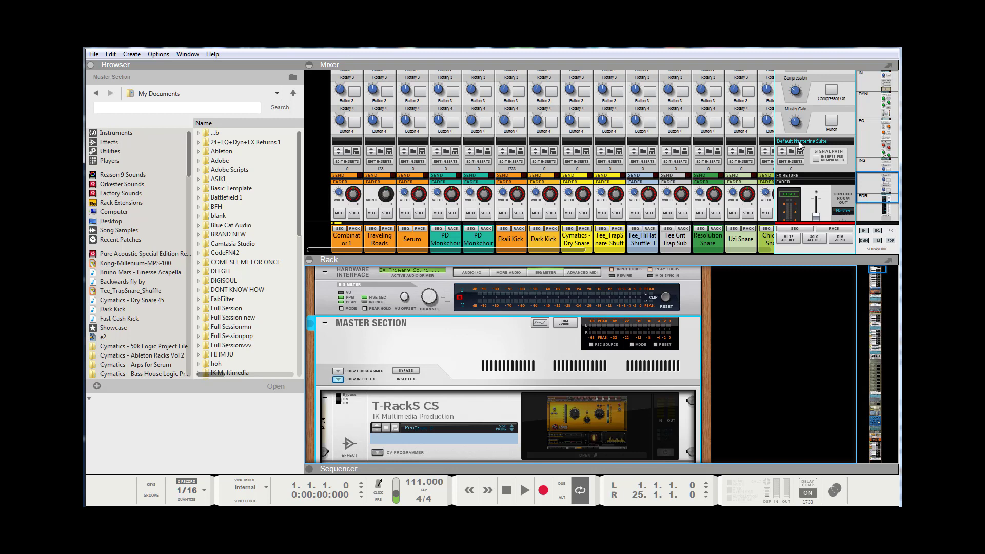
{"action": "left_click", "coordinate": [796, 162]}
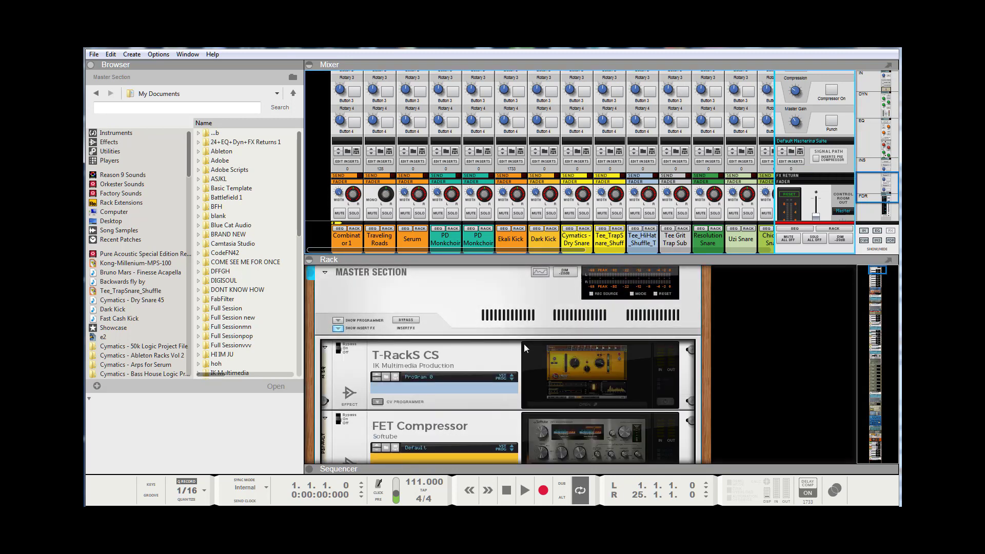
Enlarge the rack further and review each master insert, including the compressors and FabFilter Pro-Q 2, finishing at the Master Section.
{"action": "scroll", "coordinate": [544, 351], "scroll_direction": "down", "scroll_amount": 6}
{"action": "scroll", "coordinate": [548, 349], "scroll_direction": "down", "scroll_amount": 10}
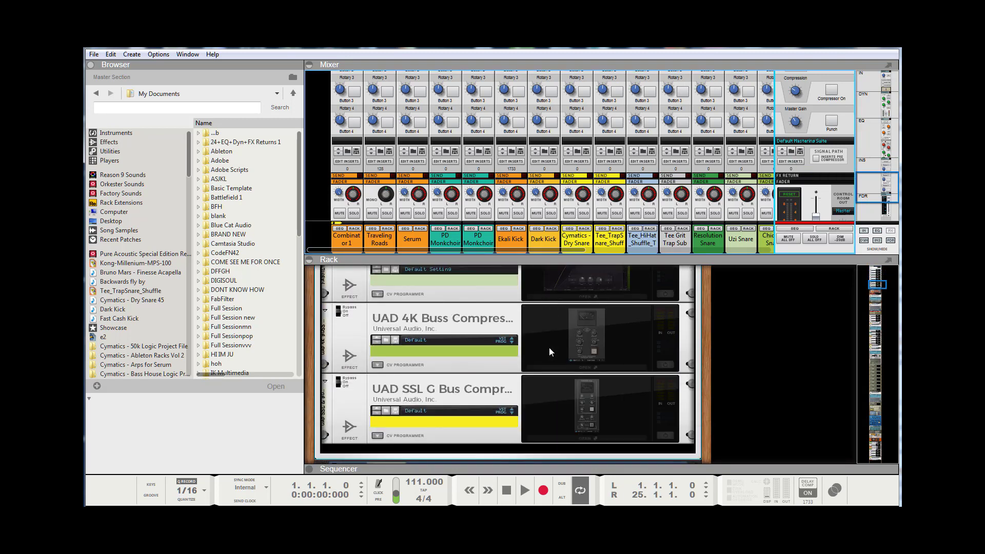
{"action": "scroll", "coordinate": [561, 341], "scroll_direction": "up", "scroll_amount": 5}
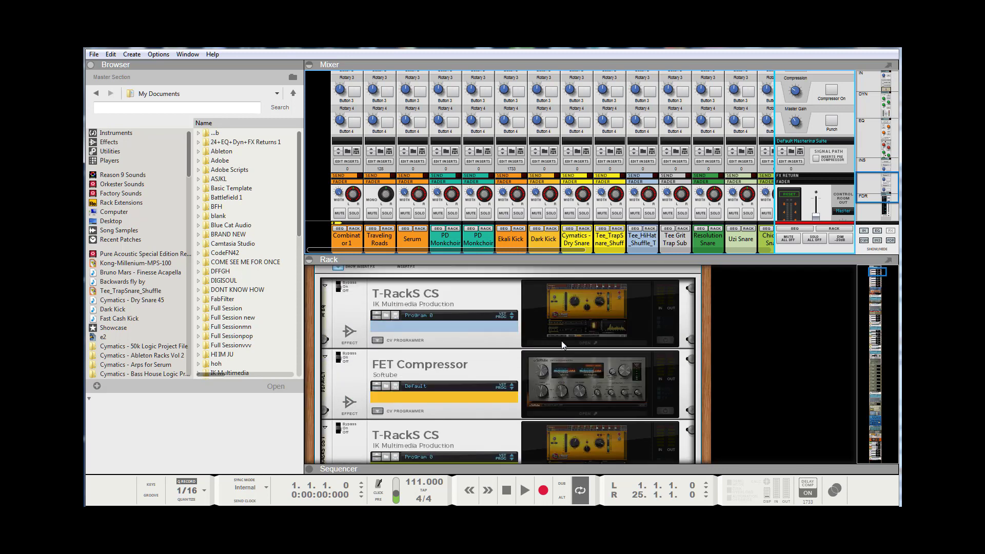
{"action": "left_click_drag", "start_coordinate": [578, 262], "coordinate": [578, 110]}
{"action": "scroll", "coordinate": [596, 343], "scroll_direction": "down", "scroll_amount": 5}
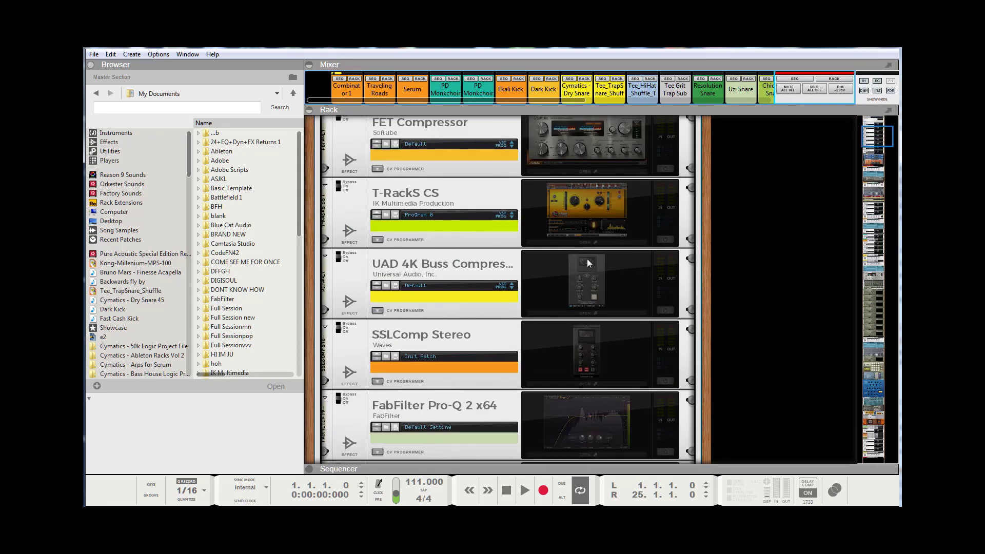
{"action": "scroll", "coordinate": [506, 269], "scroll_direction": "down", "scroll_amount": 2}
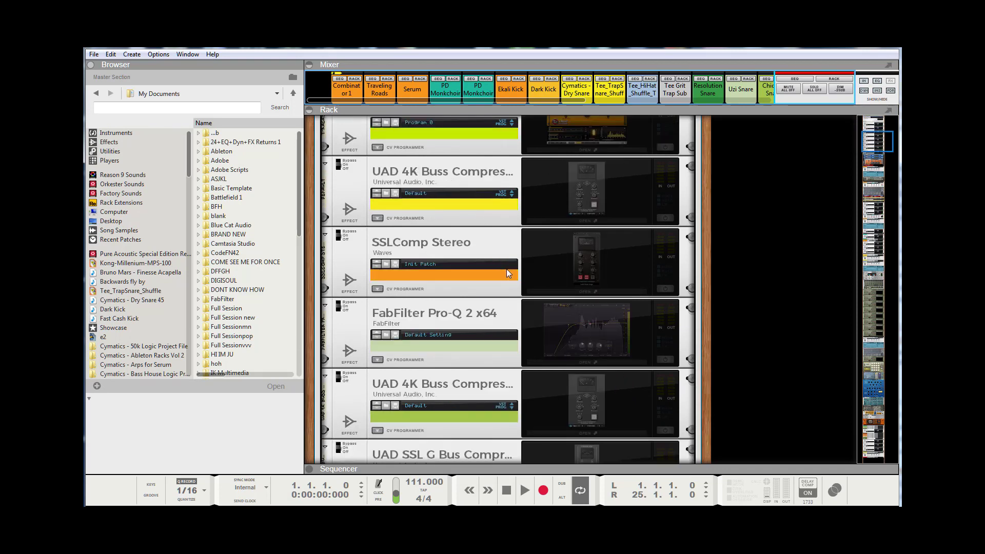
{"action": "scroll", "coordinate": [452, 266], "scroll_direction": "down", "scroll_amount": 4}
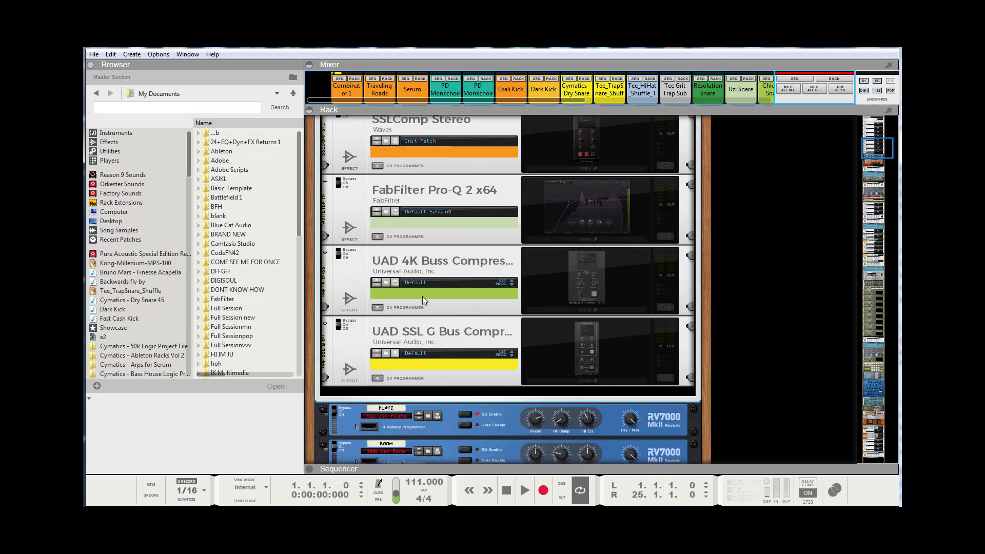
{"action": "scroll", "coordinate": [513, 313], "scroll_direction": "up", "scroll_amount": 12}
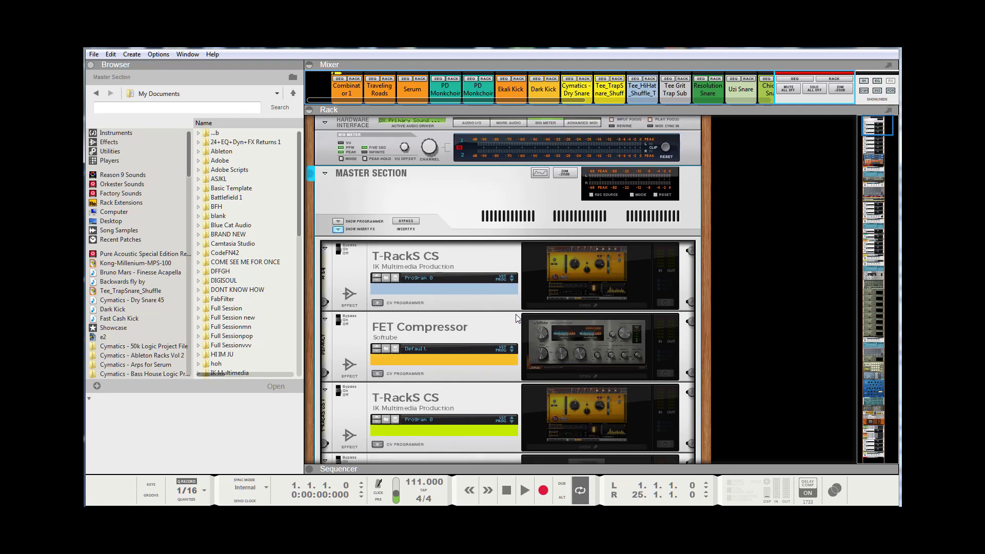
Play the song from bar 1 and enlarge the mixer to show the master channel's level meter and inserts.
{"action": "left_click", "coordinate": [524, 489]}
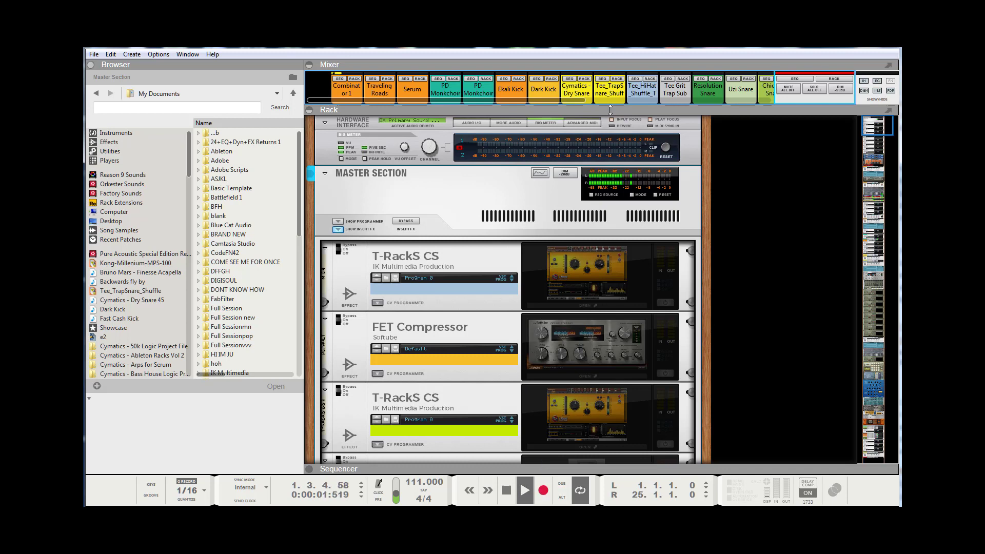
{"action": "left_click_drag", "start_coordinate": [605, 107], "coordinate": [611, 401]}
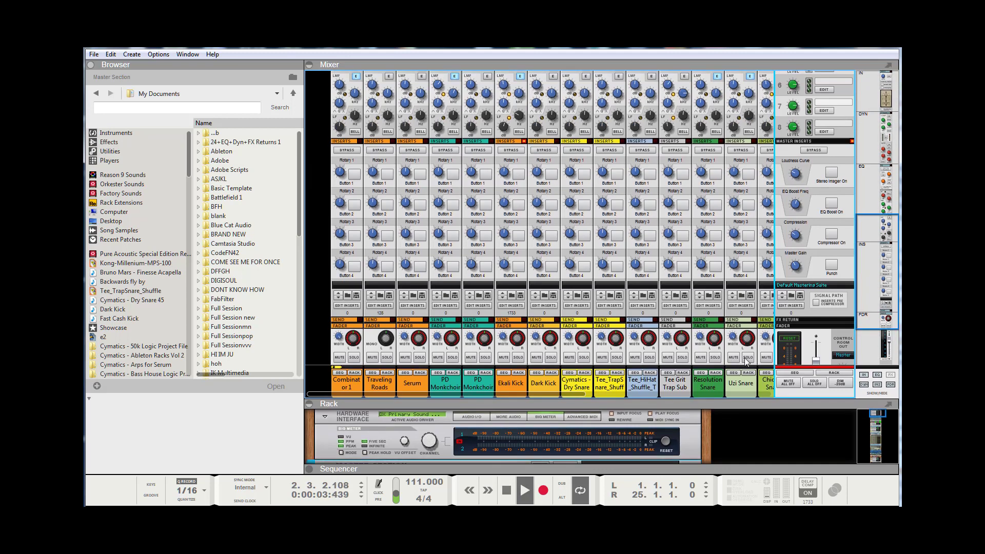
{"action": "left_click", "coordinate": [803, 308]}
{"action": "scroll", "coordinate": [805, 310], "scroll_direction": "down", "scroll_amount": 1}
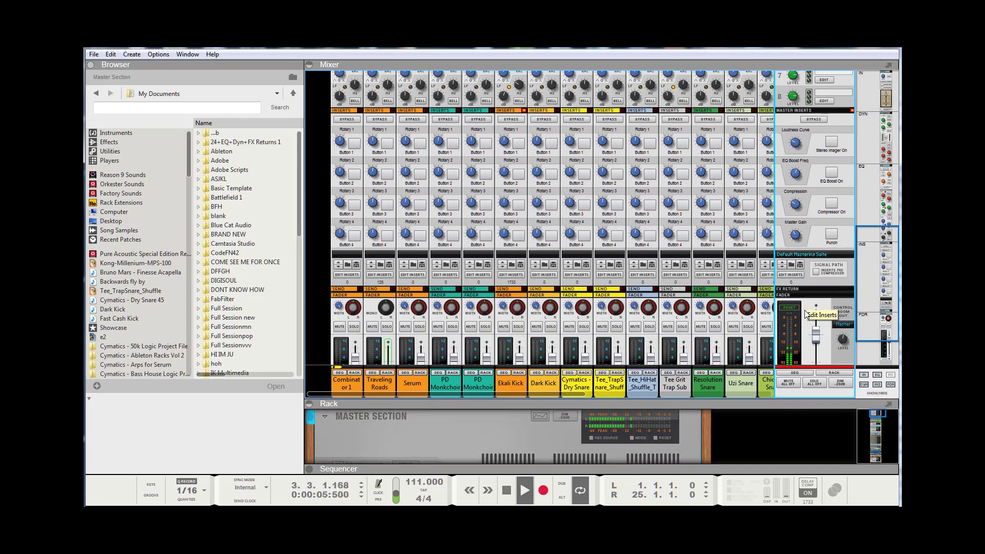
Reset the master's Control Room Level to 0.00 dB, raise it to about 4.97 dB, and lower it again after stopping playback.
{"action": "scroll", "coordinate": [821, 300], "scroll_direction": "down", "scroll_amount": 1}
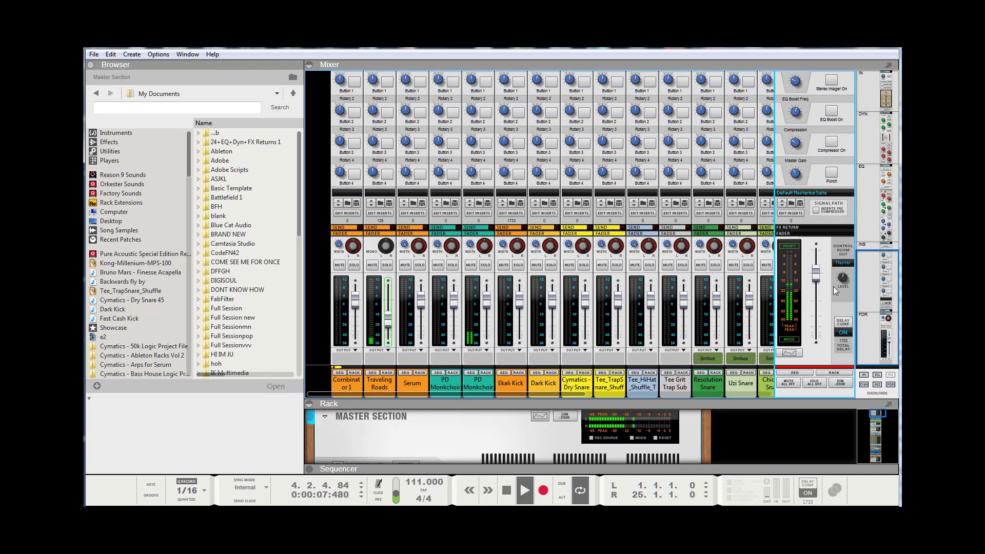
{"action": "left_click", "coordinate": [843, 279], "text": "ctrl"}
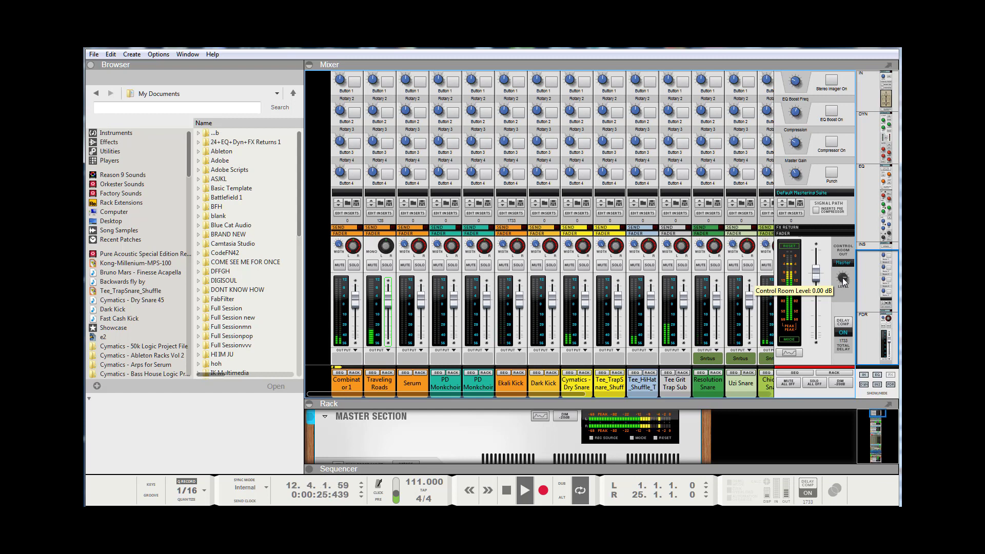
{"action": "left_click_drag", "start_coordinate": [843, 280], "coordinate": [838, 277]}
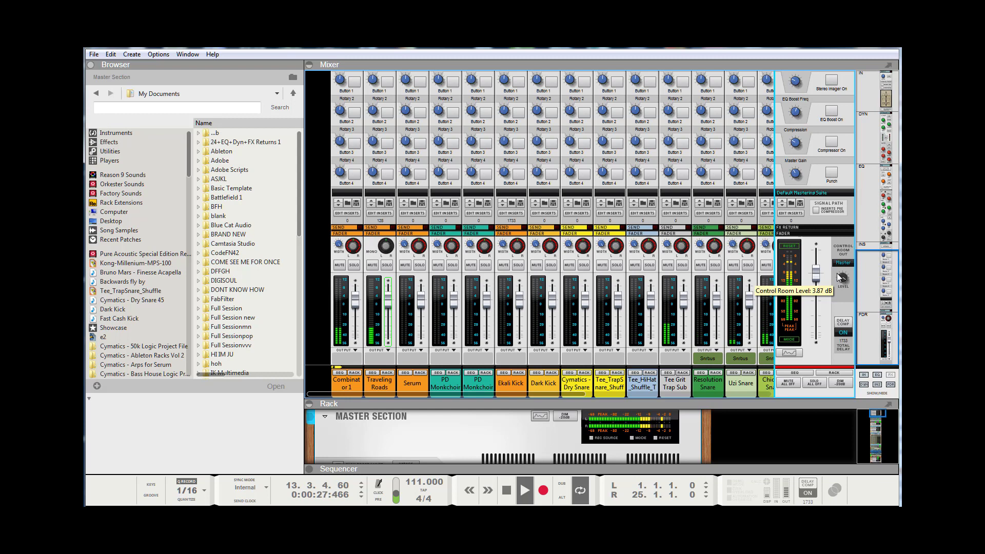
{"action": "scroll", "coordinate": [842, 279], "scroll_direction": "up", "scroll_amount": 2}
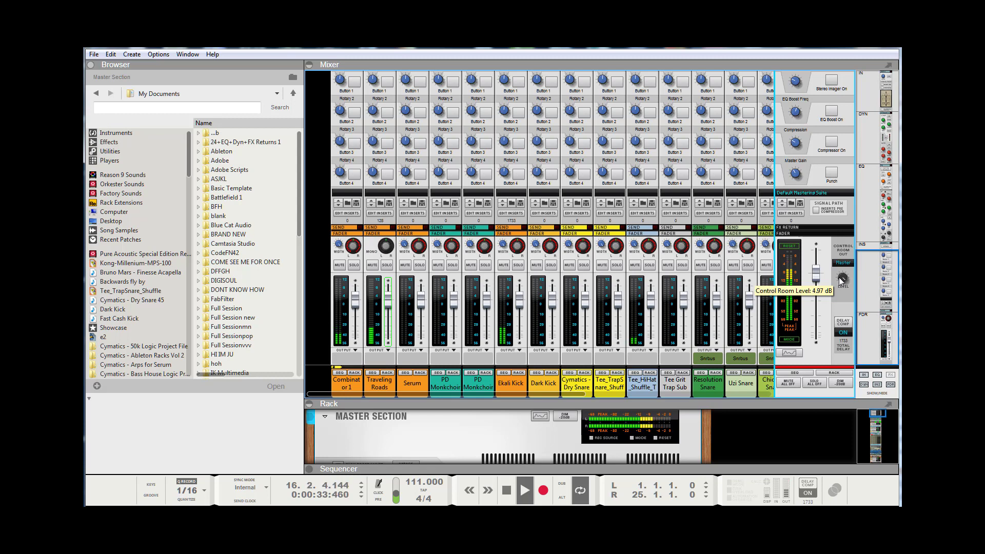
{"action": "key", "text": "space"}
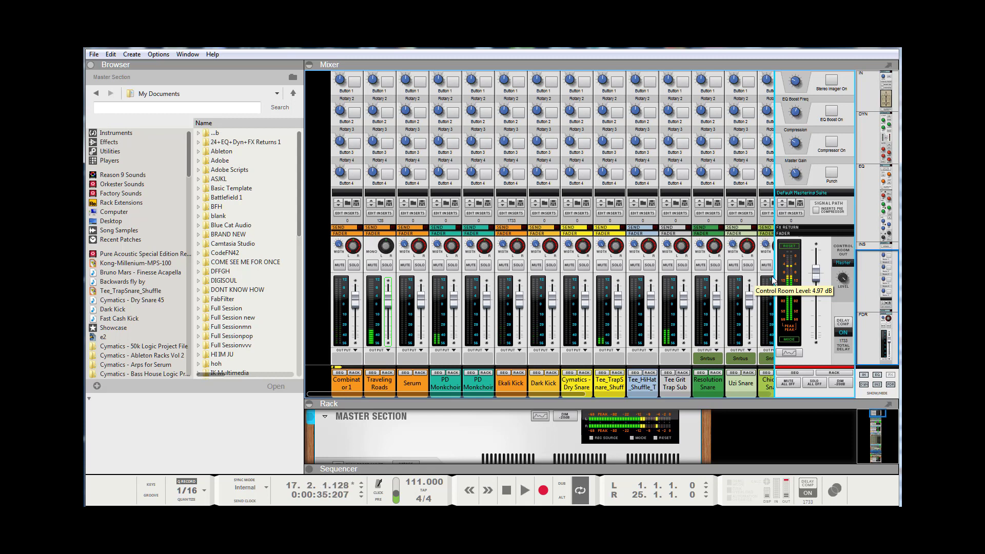
{"action": "left_click_drag", "start_coordinate": [842, 279], "coordinate": [840, 291]}
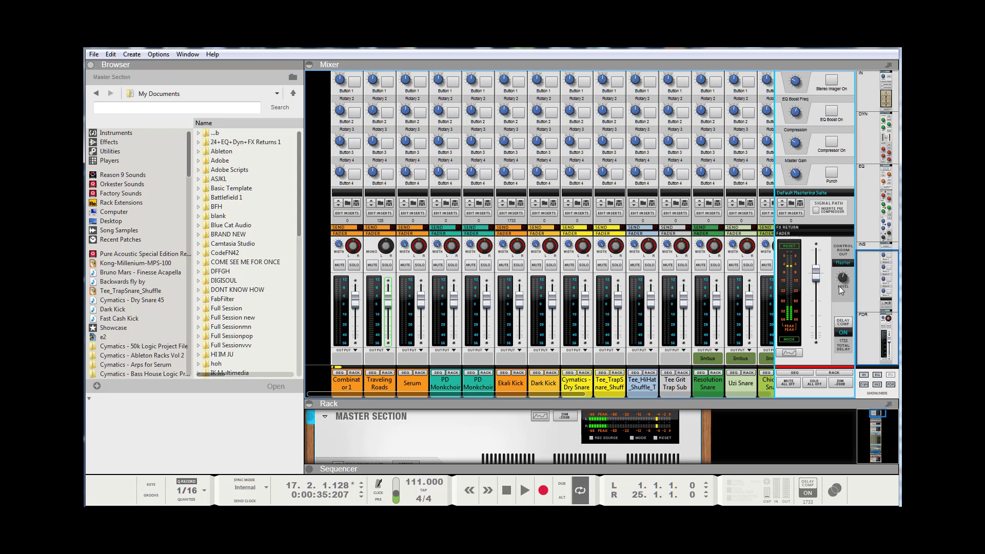
Show the Ekali Kick channel's device in the rack and examine its input gain and dynamics settings in the mixer.
{"action": "mouse_move", "coordinate": [840, 283]}
{"action": "left_click", "coordinate": [518, 376]}
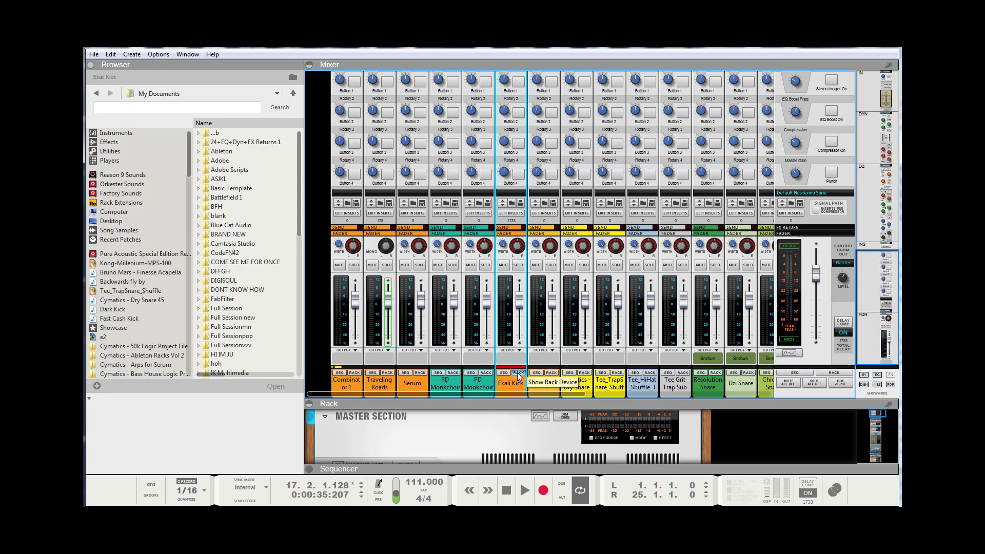
{"action": "left_click", "coordinate": [522, 410]}
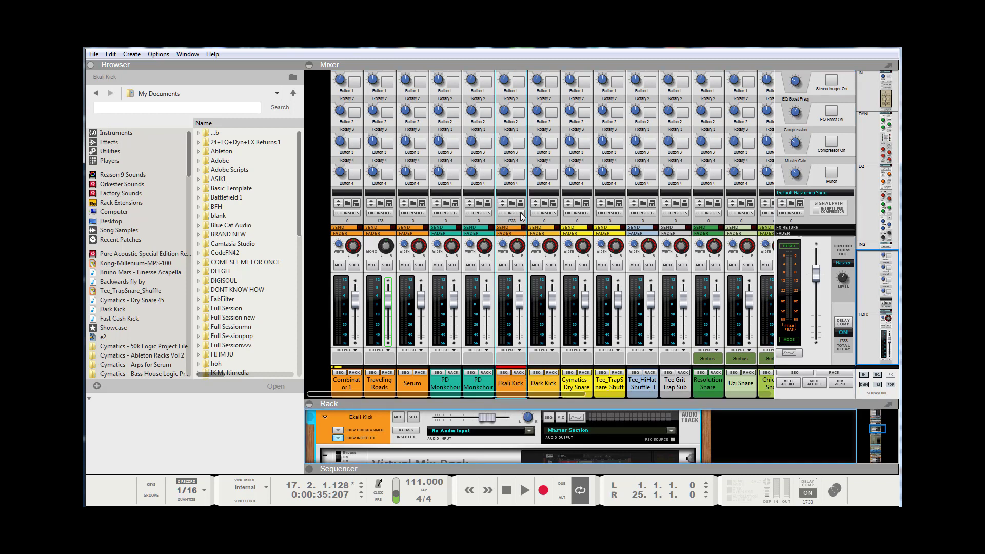
{"action": "scroll", "coordinate": [519, 212], "scroll_direction": "up", "scroll_amount": 10}
{"action": "scroll", "coordinate": [520, 212], "scroll_direction": "up", "scroll_amount": 8}
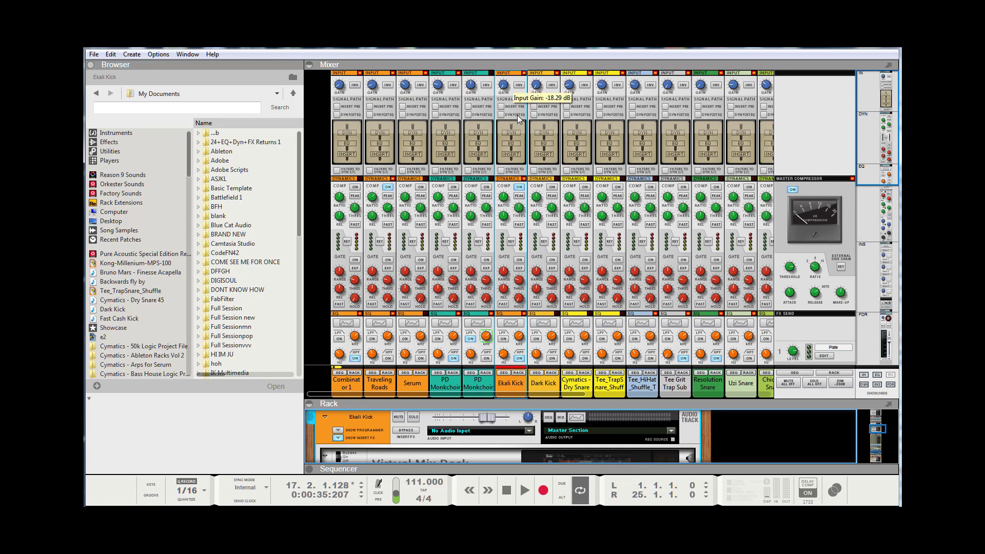
{"action": "scroll", "coordinate": [516, 115], "scroll_direction": "down", "scroll_amount": 6}
{"action": "scroll", "coordinate": [518, 120], "scroll_direction": "up", "scroll_amount": 5}
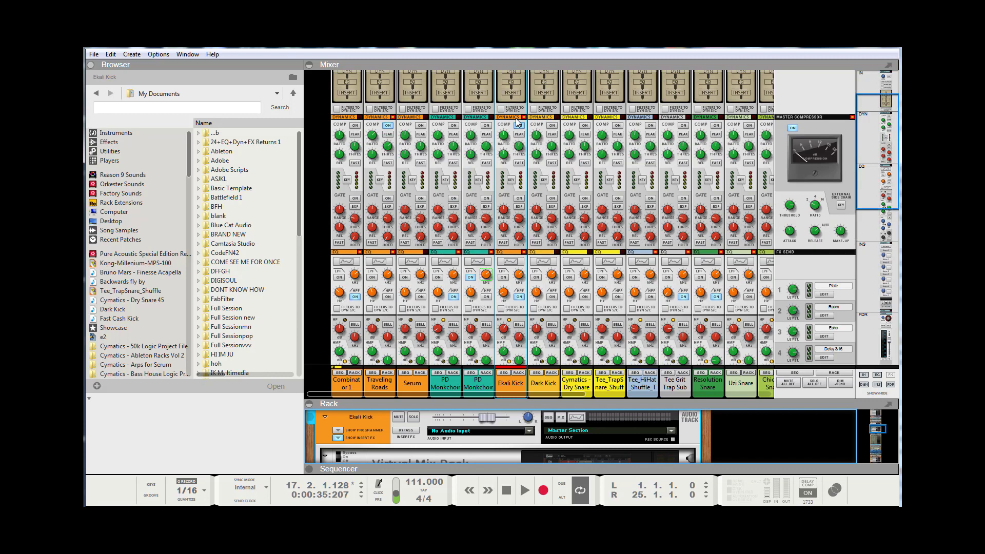
Review the Ekali Kick channel's curve in the Spectrum EQ, inspecting its high pass filter and low frequency bands, and close the window.
{"action": "scroll", "coordinate": [524, 128], "scroll_direction": "down", "scroll_amount": 4}
{"action": "scroll", "coordinate": [522, 127], "scroll_direction": "down", "scroll_amount": 2}
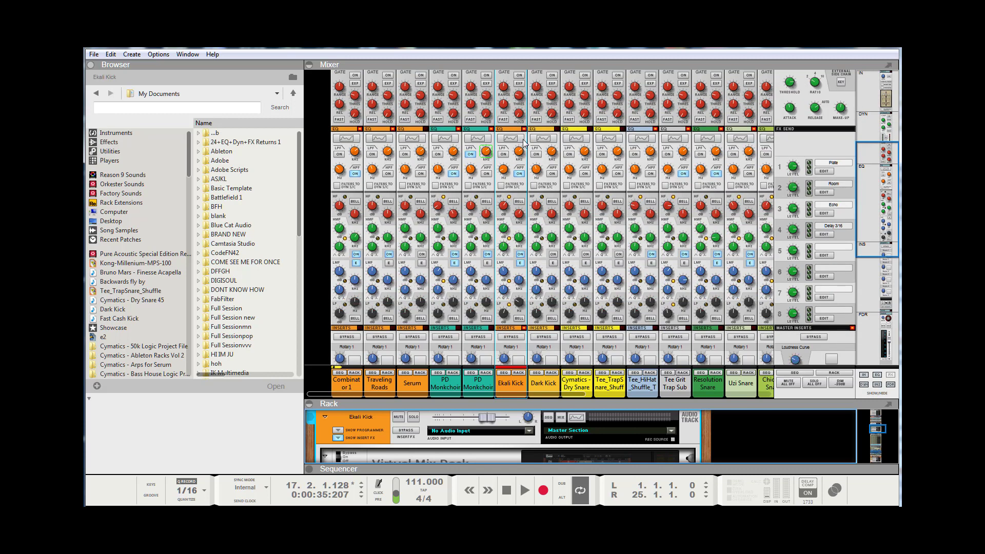
{"action": "left_click", "coordinate": [515, 140]}
{"action": "left_click_drag", "start_coordinate": [756, 260], "coordinate": [399, 178]}
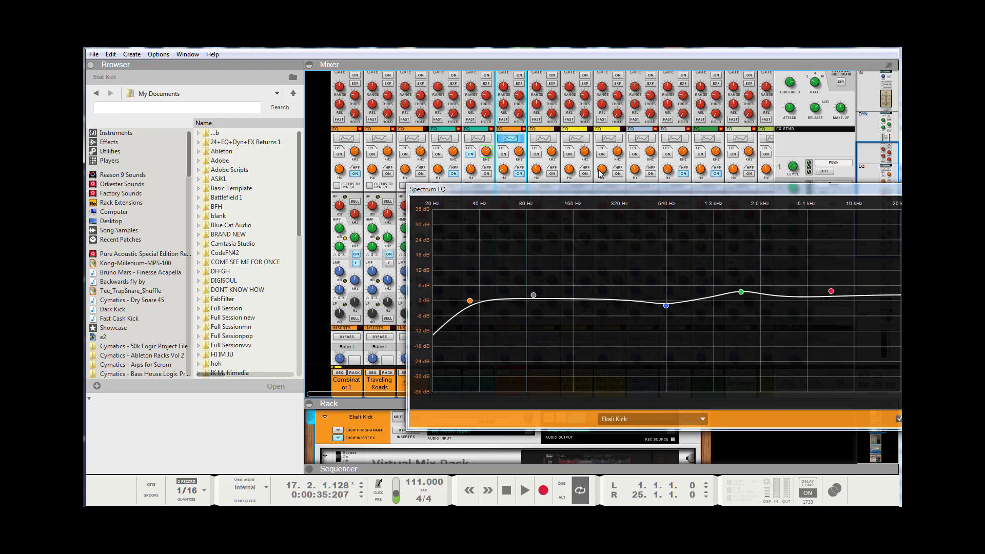
{"action": "left_click_drag", "start_coordinate": [688, 189], "coordinate": [575, 93]}
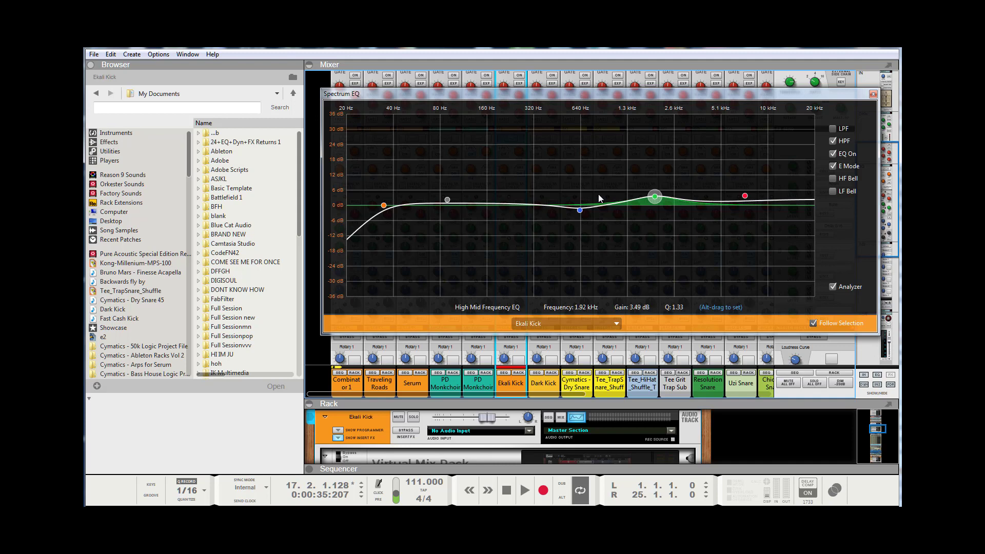
{"action": "left_click", "coordinate": [384, 205]}
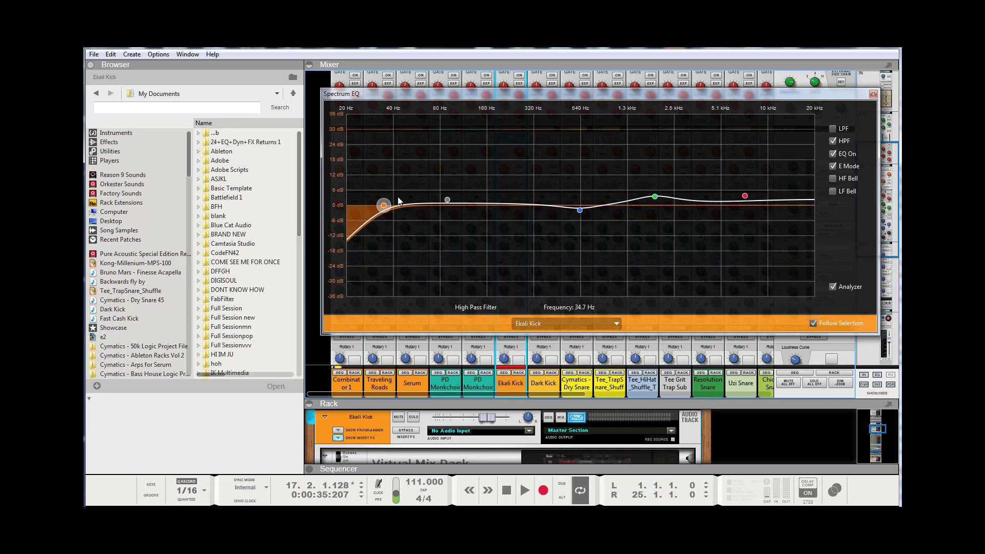
{"action": "left_click", "coordinate": [447, 199]}
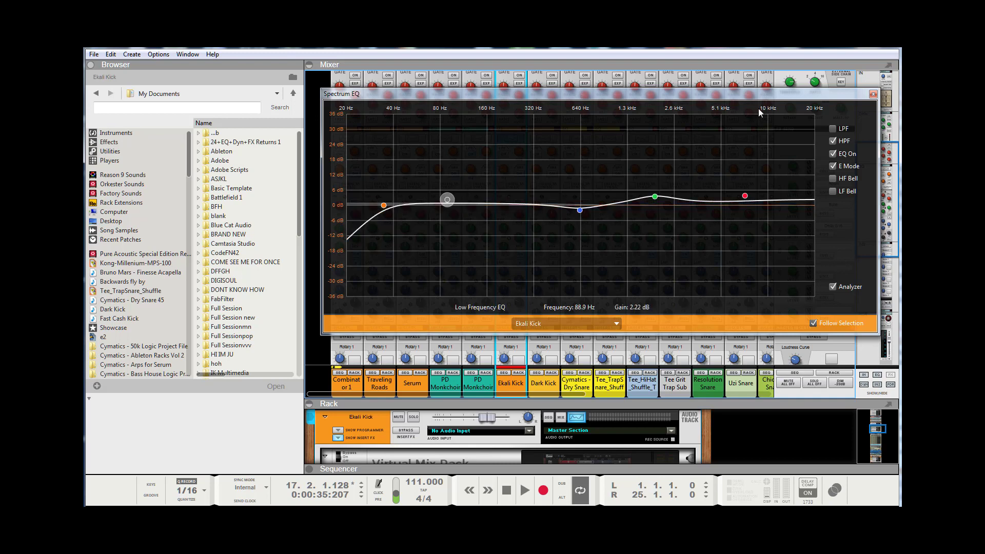
{"action": "left_click", "coordinate": [873, 94]}
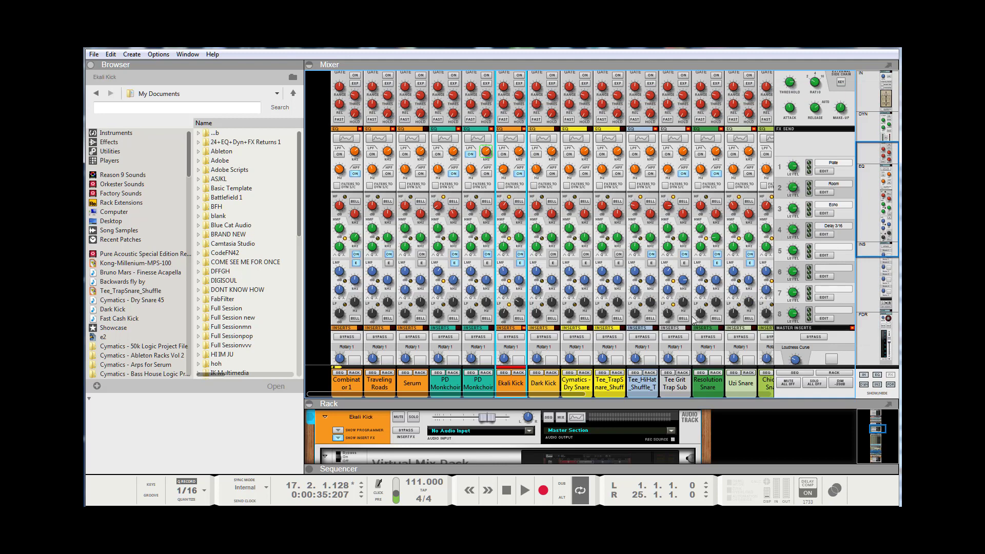
Review the Snrbus channel's high pass and low pass filtering in the Spectrum EQ, close it, and look over the channel's dynamics.
{"action": "left_click_drag", "start_coordinate": [564, 392], "coordinate": [673, 401]}
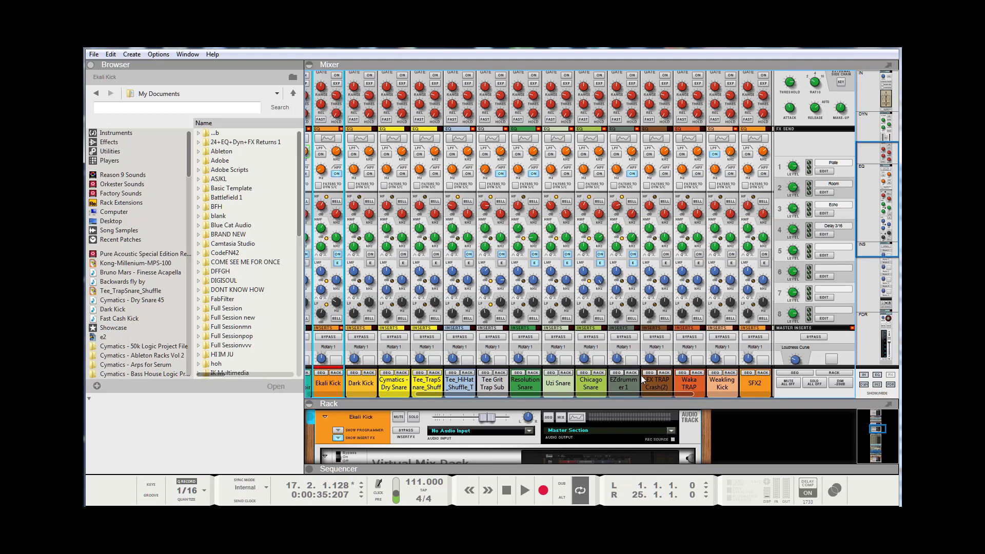
{"action": "left_click_drag", "start_coordinate": [666, 394], "coordinate": [767, 385]}
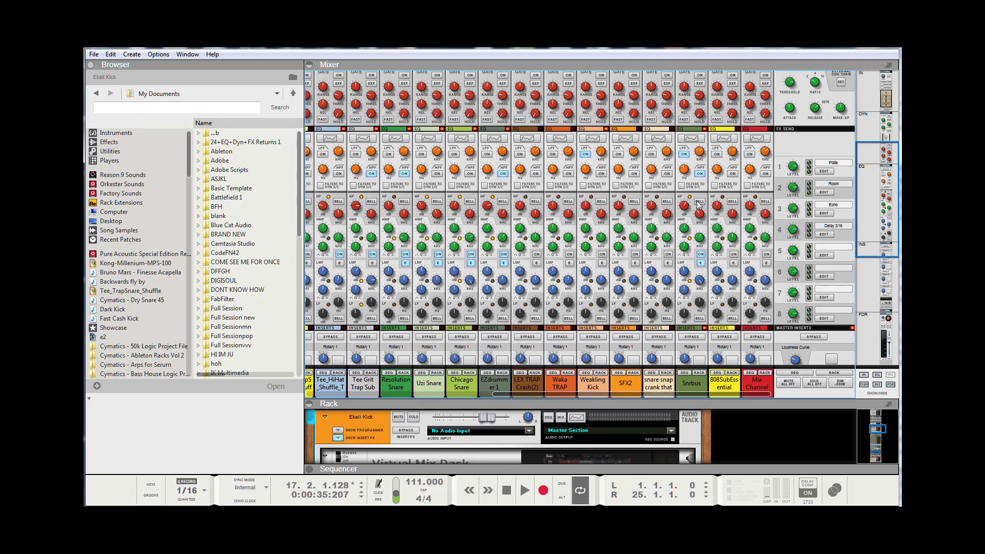
{"action": "left_click", "coordinate": [696, 139]}
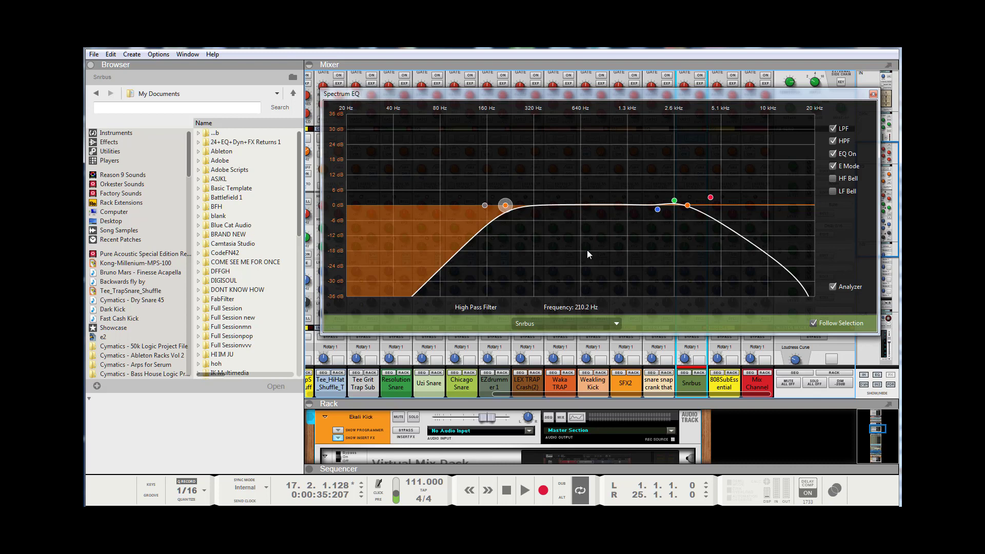
{"action": "left_click", "coordinate": [873, 94]}
{"action": "scroll", "coordinate": [823, 153], "scroll_direction": "up", "scroll_amount": 3}
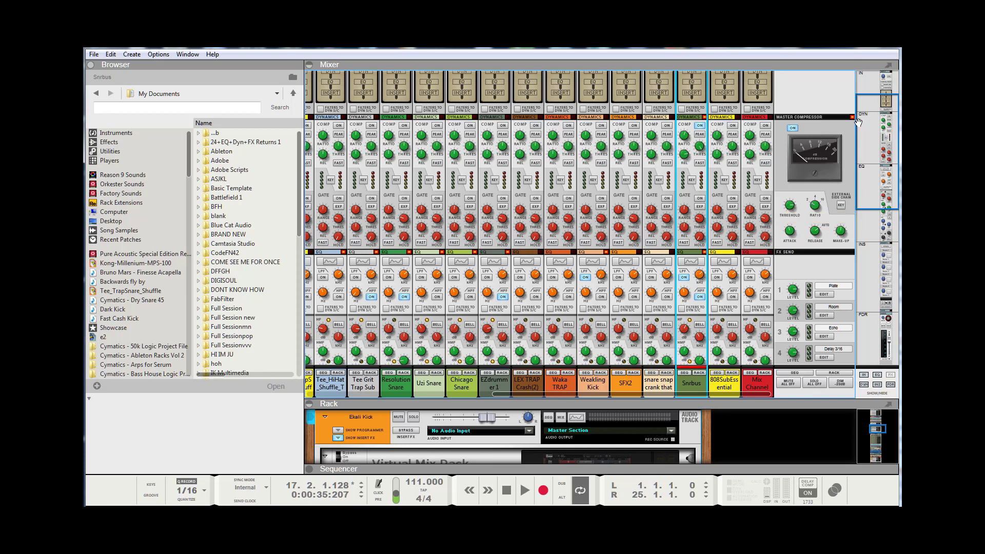
{"action": "left_click_drag", "start_coordinate": [872, 123], "coordinate": [873, 151]}
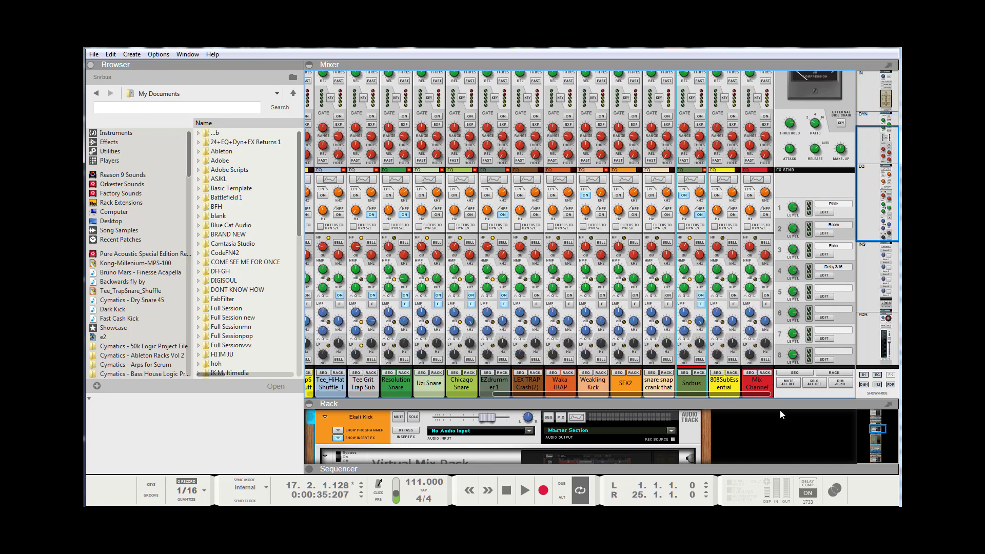
Enlarge the rack, return the song position to bar 1, and browse the rack devices up to the Combinator's line mixer.
{"action": "left_click_drag", "start_coordinate": [772, 401], "coordinate": [762, 257]}
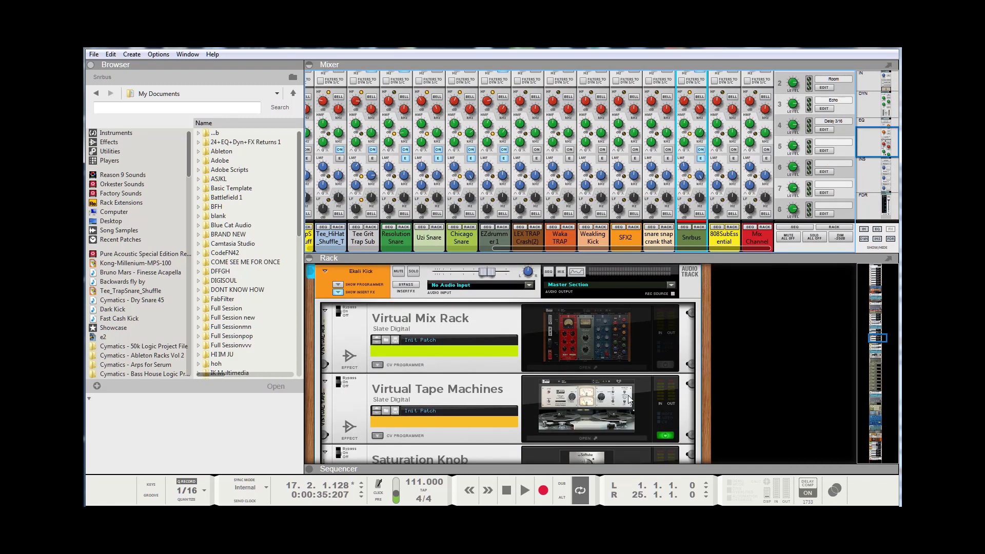
{"action": "left_click", "coordinate": [505, 491]}
{"action": "scroll", "coordinate": [595, 350], "scroll_direction": "down", "scroll_amount": 4}
{"action": "scroll", "coordinate": [595, 338], "scroll_direction": "up", "scroll_amount": 5}
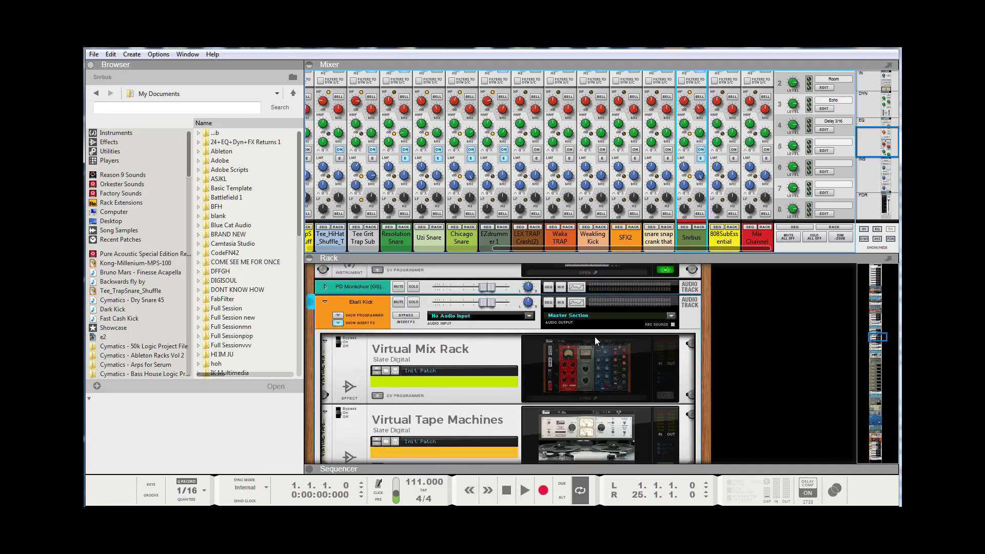
{"action": "scroll", "coordinate": [595, 340], "scroll_direction": "up", "scroll_amount": 5}
{"action": "scroll", "coordinate": [595, 341], "scroll_direction": "down", "scroll_amount": 1}
{"action": "scroll", "coordinate": [595, 340], "scroll_direction": "up", "scroll_amount": 10}
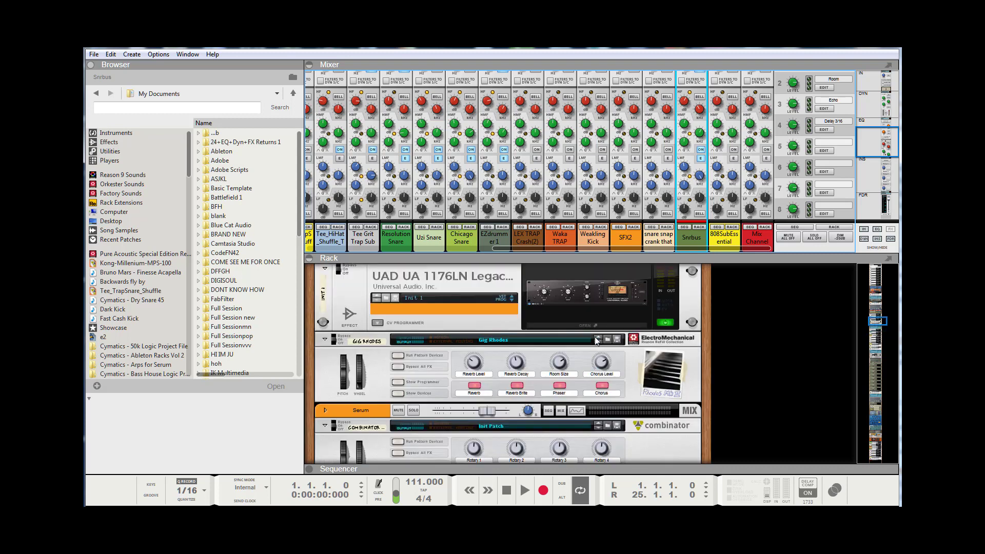
{"action": "scroll", "coordinate": [595, 340], "scroll_direction": "up", "scroll_amount": 3}
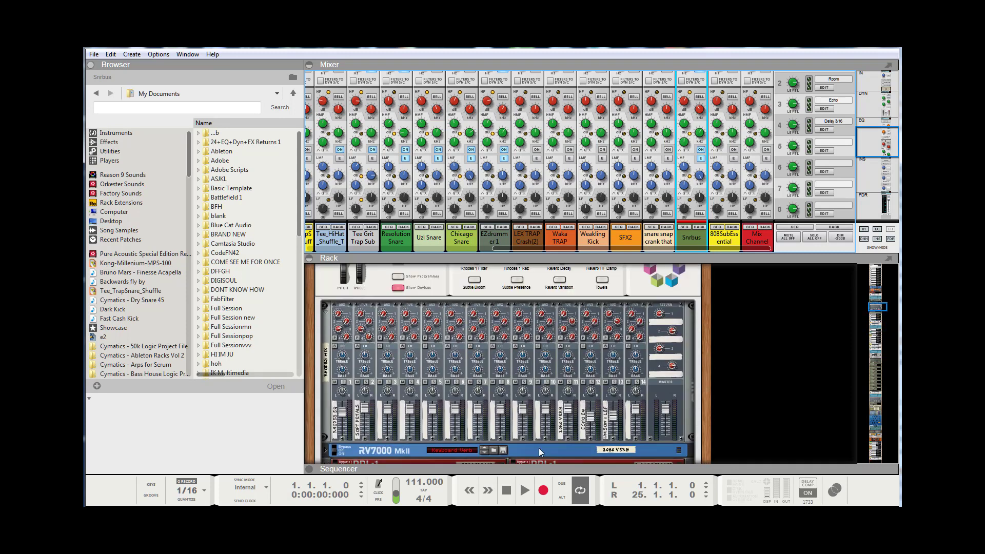
Start playback, enlarge the sequencer, and set the left loop locator and the playback position to bar 9.
{"action": "left_click", "coordinate": [524, 490]}
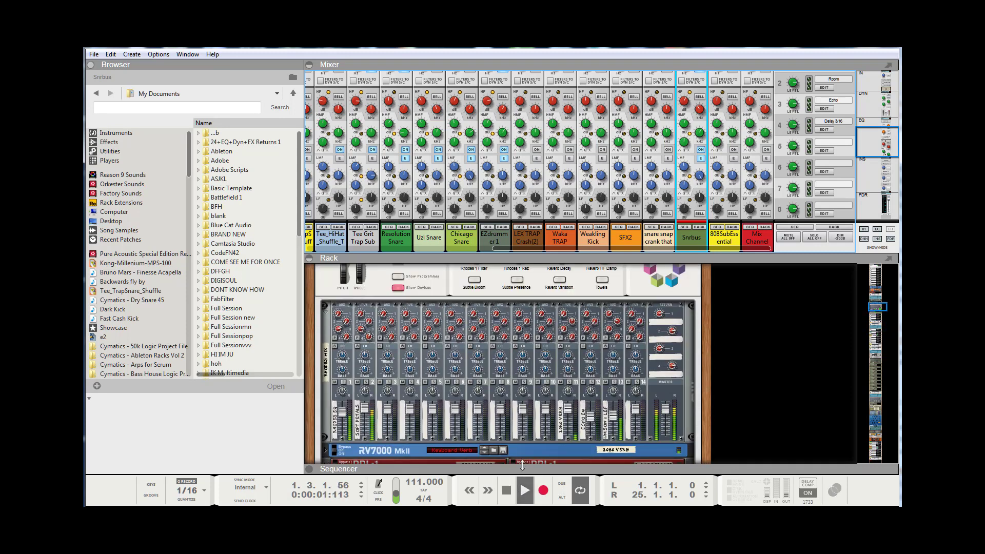
{"action": "left_click_drag", "start_coordinate": [523, 465], "coordinate": [503, 269]}
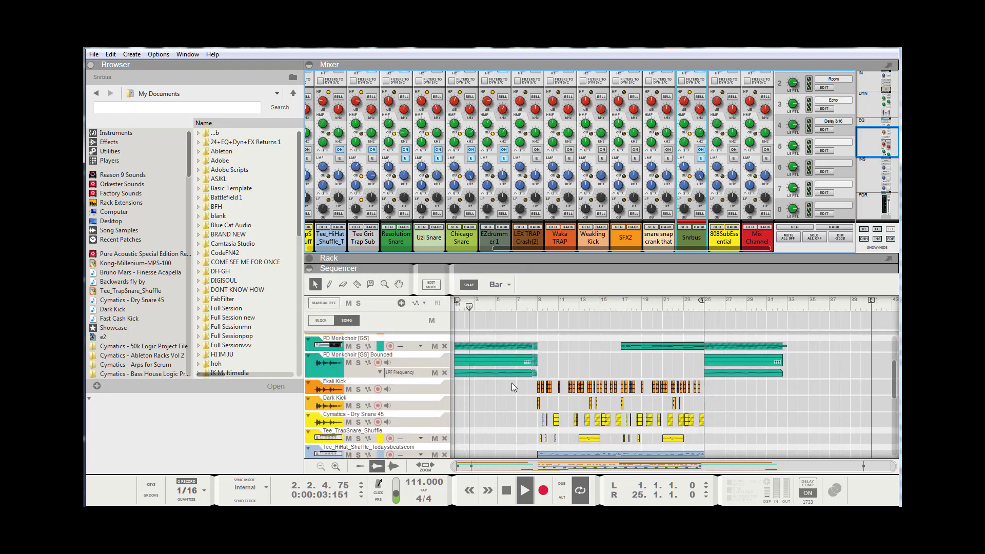
{"action": "left_click_drag", "start_coordinate": [457, 301], "coordinate": [538, 316]}
{"action": "left_click", "coordinate": [535, 307]}
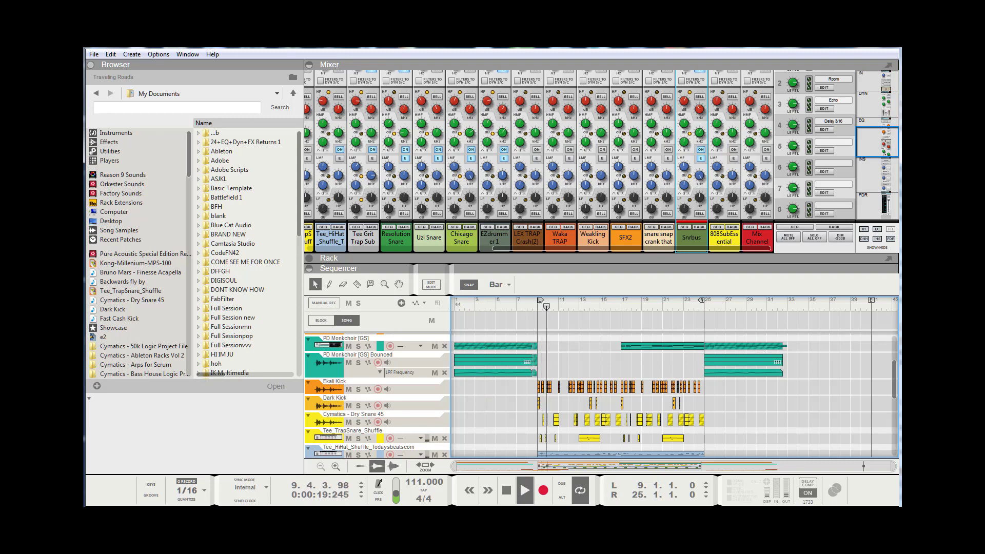
Bring the mixer's faders and master level meter into view and check the master's Control Room Level.
{"action": "left_click", "coordinate": [864, 198]}
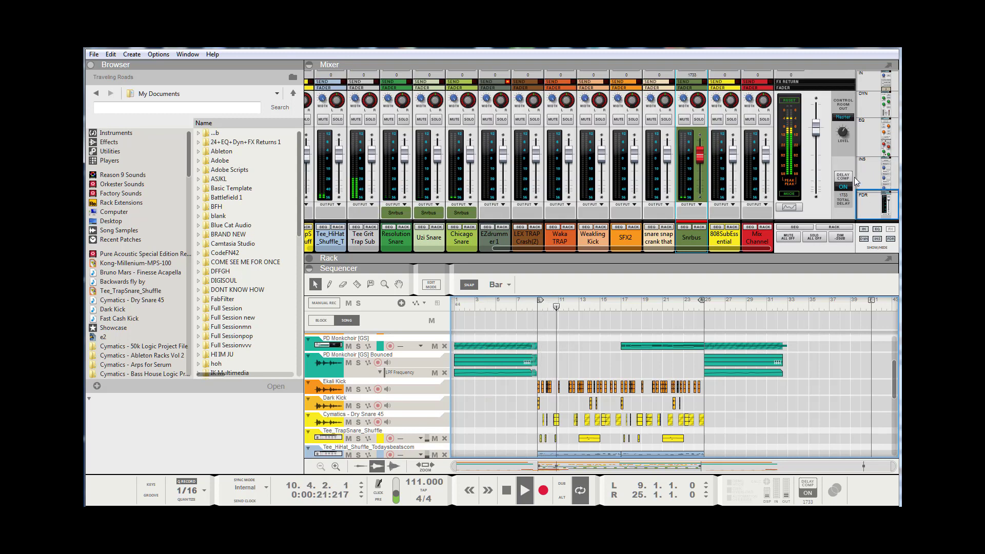
{"action": "left_click", "coordinate": [843, 134]}
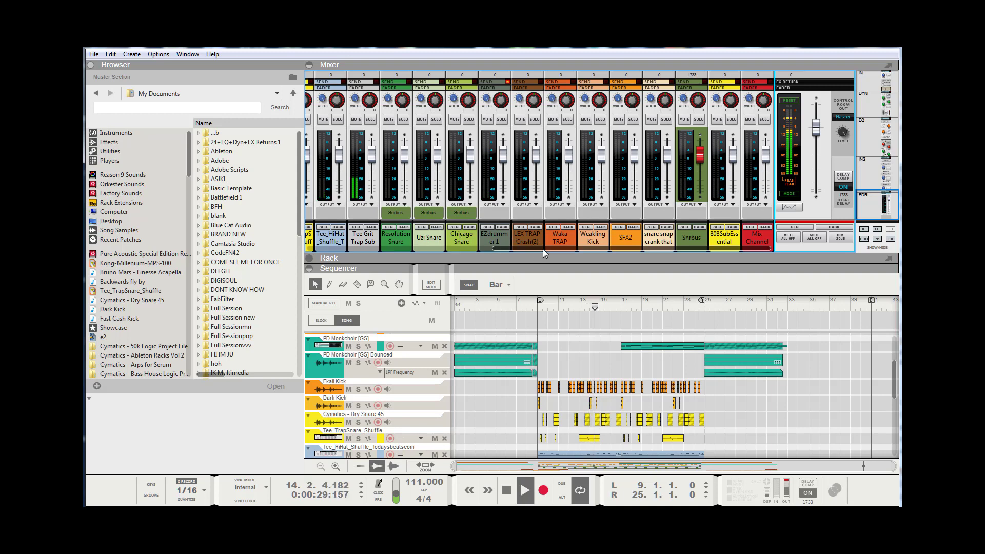
Show the Ekali Kick channel's insert devices in an enlarged rack and solo the channel, keeping part of the sequencer in view.
{"action": "left_click_drag", "start_coordinate": [545, 251], "coordinate": [380, 273]}
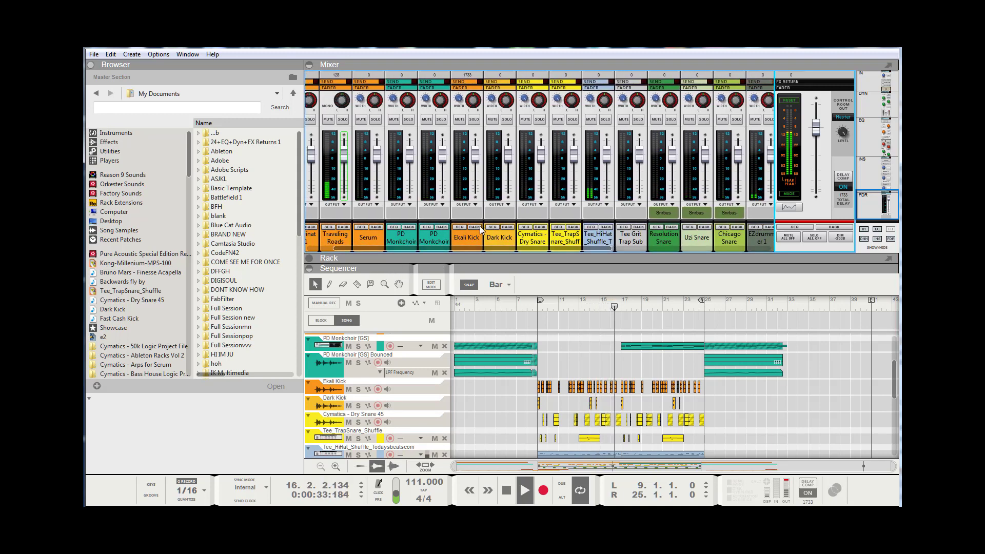
{"action": "left_click", "coordinate": [474, 227]}
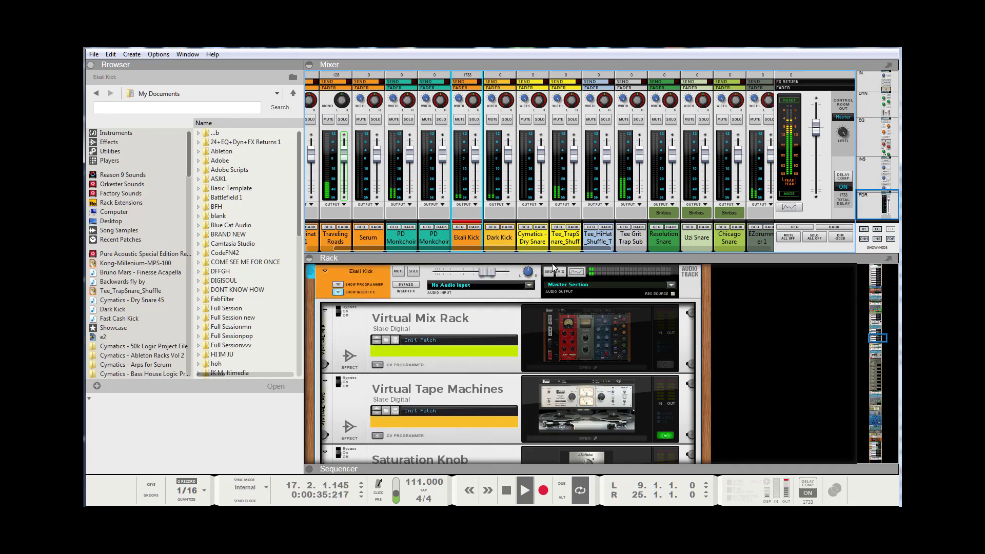
{"action": "left_click_drag", "start_coordinate": [552, 260], "coordinate": [508, 135]}
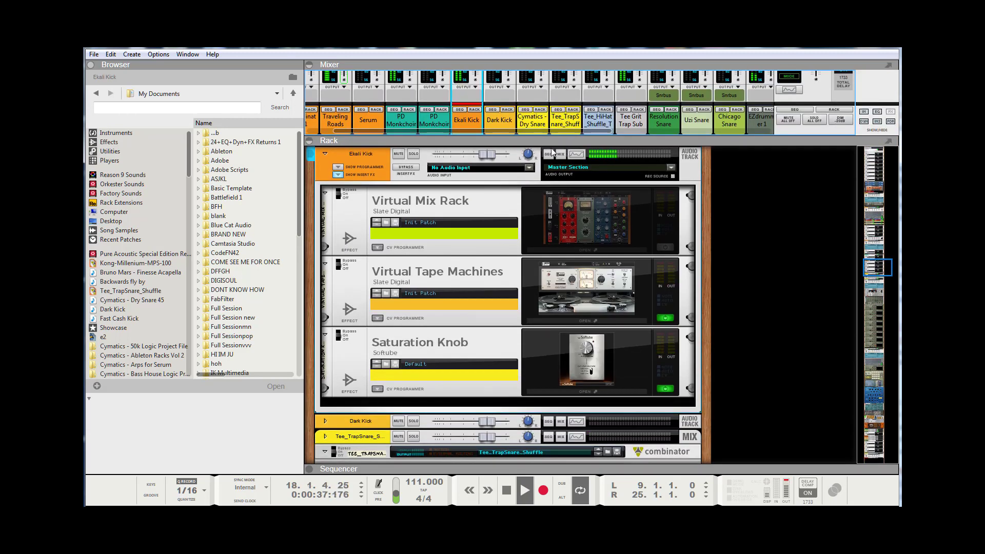
{"action": "left_click", "coordinate": [413, 153]}
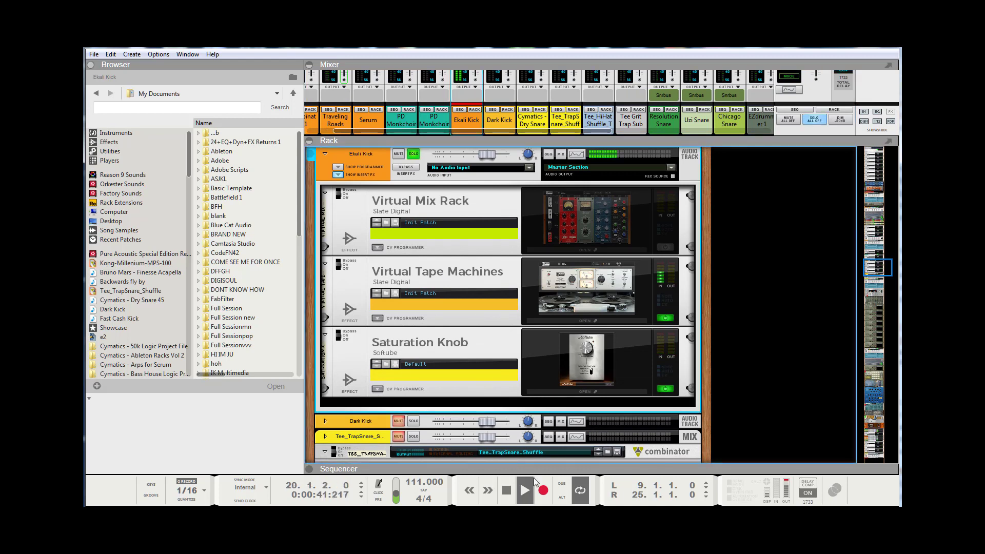
{"action": "left_click_drag", "start_coordinate": [542, 470], "coordinate": [565, 406]}
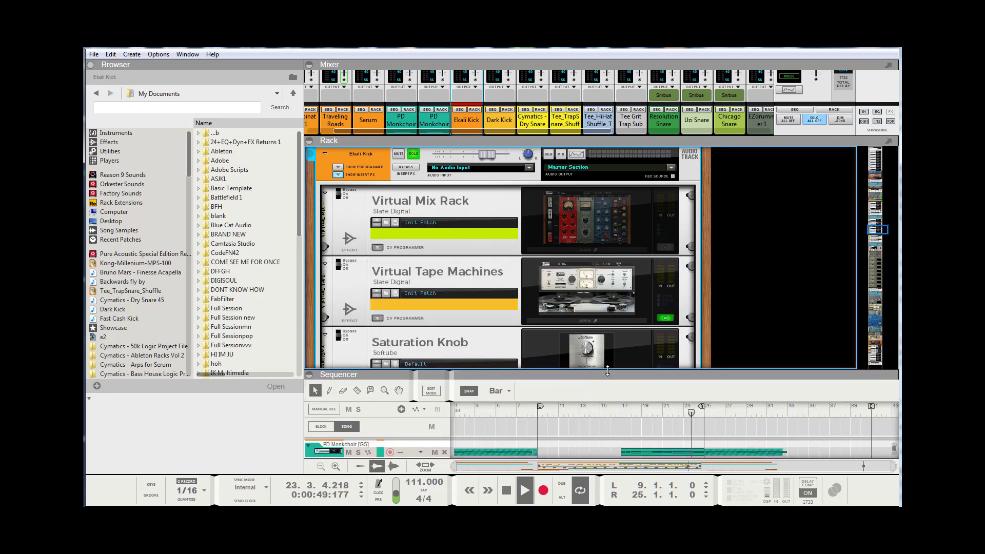
Turn on the Ekali Kick's Virtual Mix Rack insert and unsolo the channel.
{"action": "scroll", "coordinate": [607, 353], "scroll_direction": "up", "scroll_amount": 2}
{"action": "scroll", "coordinate": [607, 353], "scroll_direction": "down", "scroll_amount": 2}
{"action": "scroll", "coordinate": [608, 348], "scroll_direction": "down", "scroll_amount": 1}
{"action": "scroll", "coordinate": [607, 349], "scroll_direction": "up", "scroll_amount": 1}
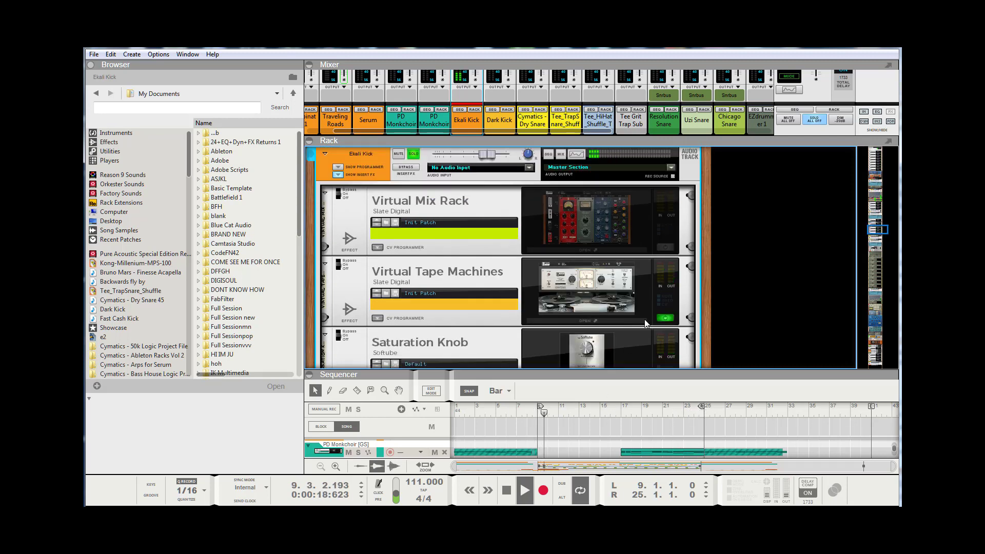
{"action": "left_click", "coordinate": [665, 248]}
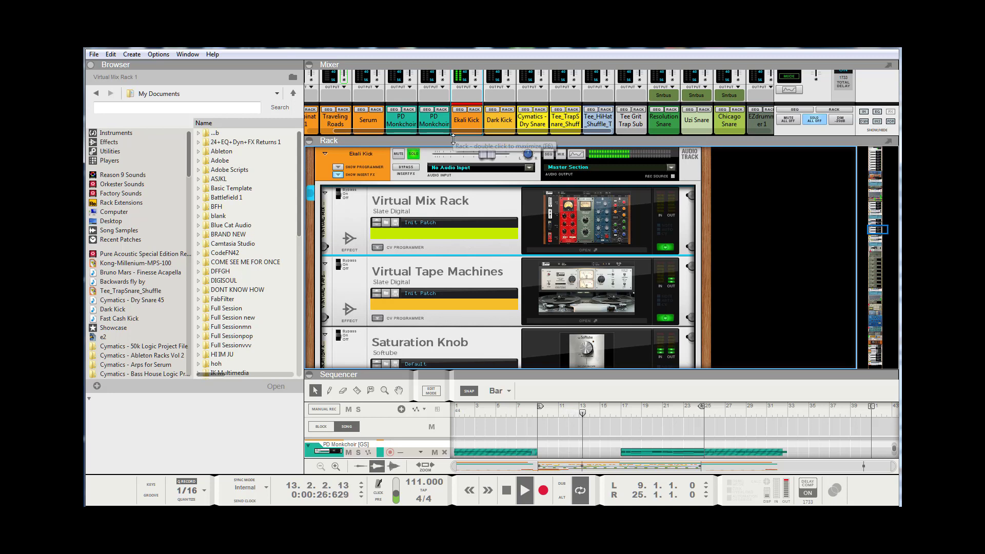
{"action": "left_click", "coordinate": [413, 154]}
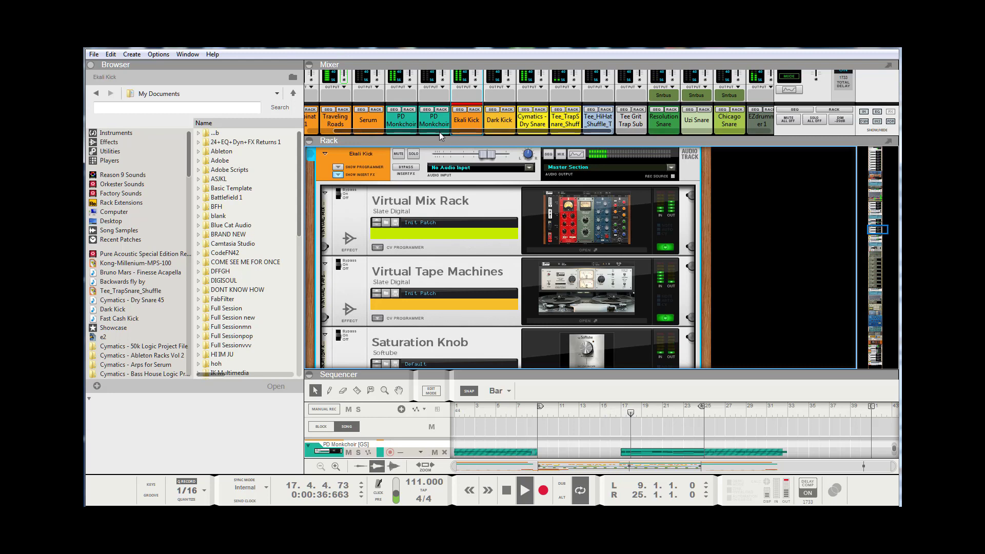
Check the master levels in an enlarged mixer, and return to the Ekali Kick's insert devices in an enlarged rack.
{"action": "left_click_drag", "start_coordinate": [439, 138], "coordinate": [447, 363]}
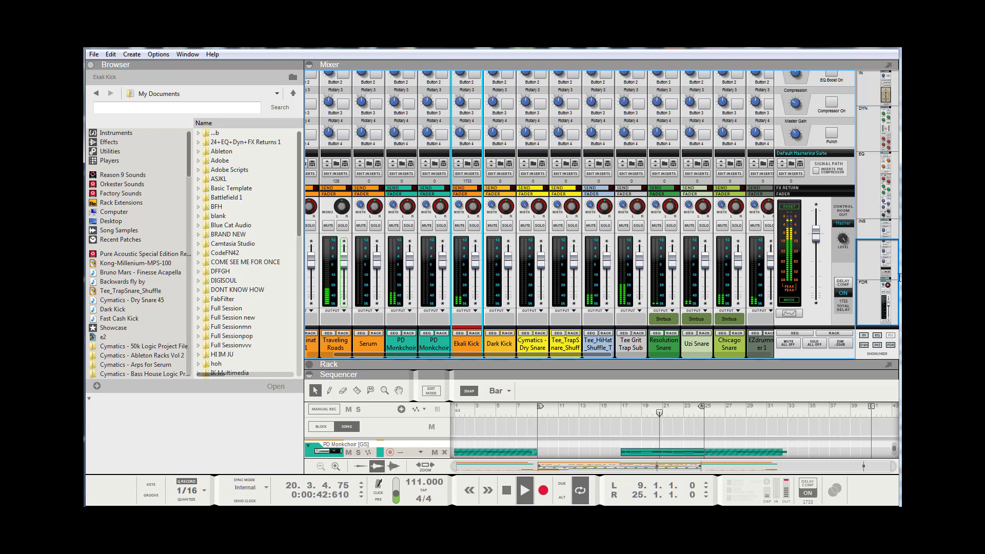
{"action": "left_click", "coordinate": [797, 218]}
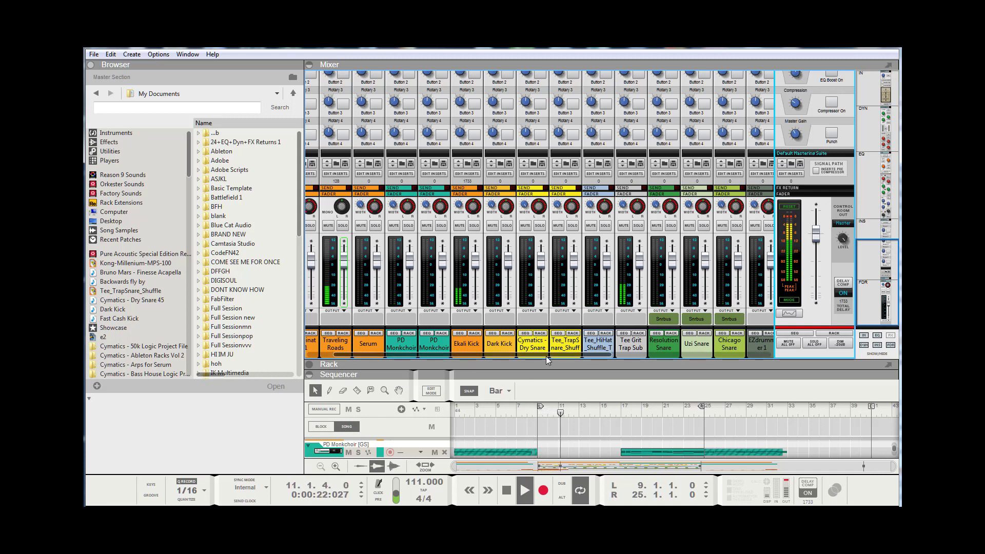
{"action": "left_click", "coordinate": [475, 334]}
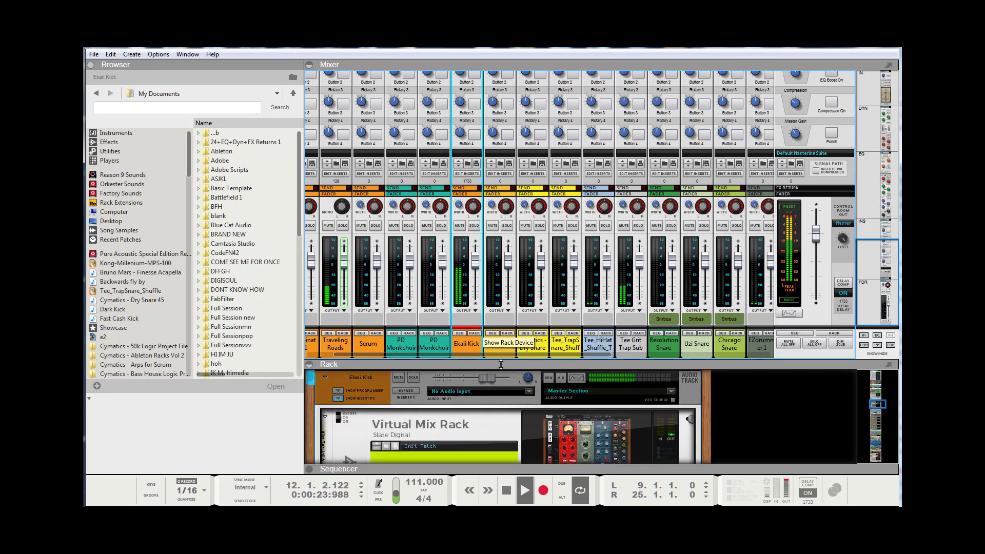
{"action": "left_click_drag", "start_coordinate": [501, 364], "coordinate": [501, 193]}
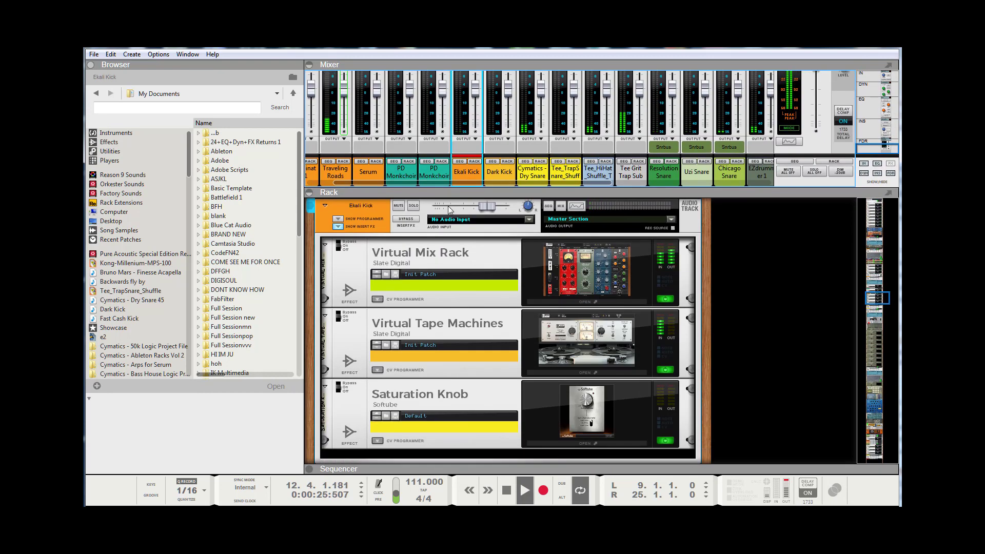
Solo the Ekali Kick channel and turn off its Saturation Knob and Virtual Tape Machines inserts.
{"action": "left_click", "coordinate": [414, 206]}
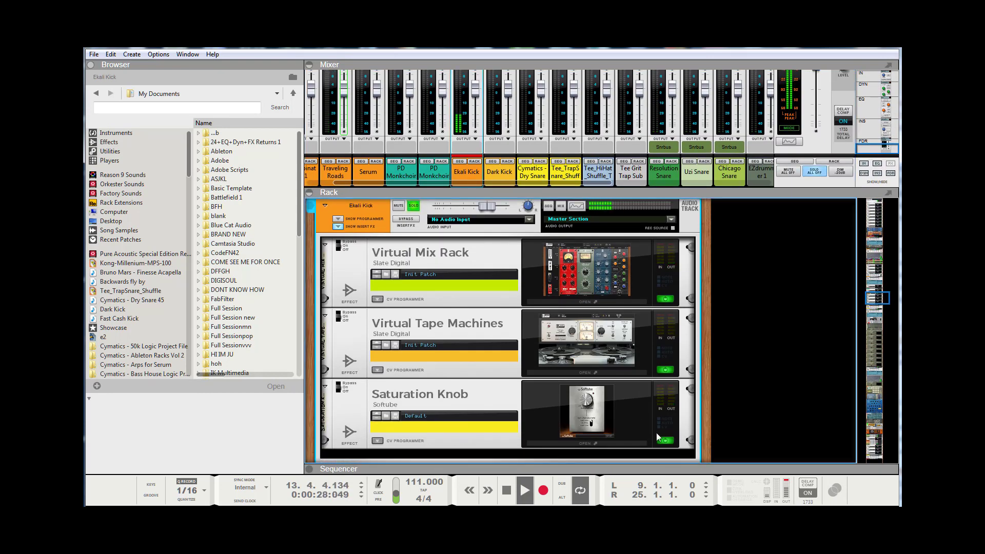
{"action": "left_click", "coordinate": [665, 440]}
{"action": "left_click", "coordinate": [665, 369]}
Open the Virtual Mix Rack, restart playback, and examine its Lift, FG-N, FG-401, FG-S and Revival modules before closing it.
{"action": "left_click", "coordinate": [617, 282]}
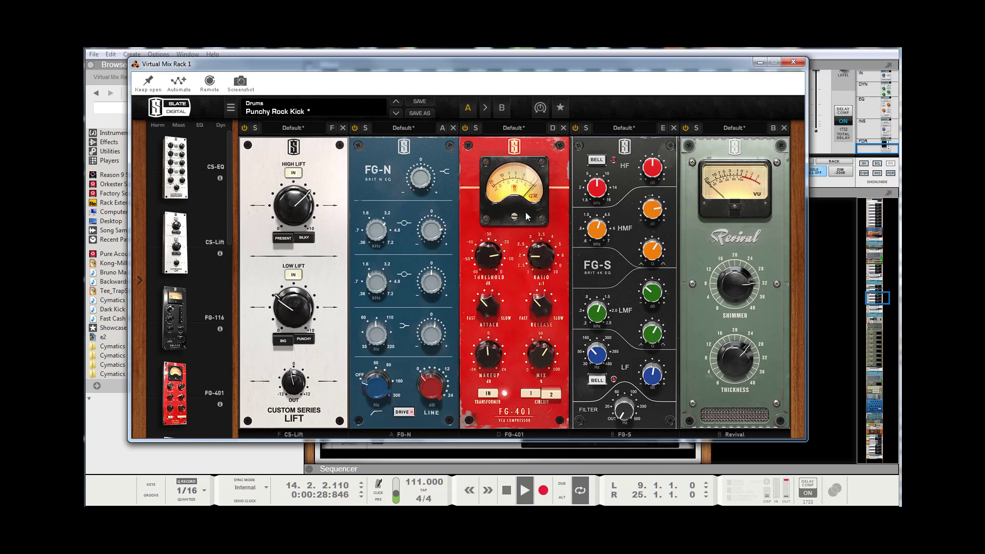
{"action": "mouse_move", "coordinate": [486, 343]}
{"action": "mouse_move", "coordinate": [424, 357]}
{"action": "left_click_drag", "start_coordinate": [277, 310], "coordinate": [279, 303]}
{"action": "left_click", "coordinate": [511, 482]}
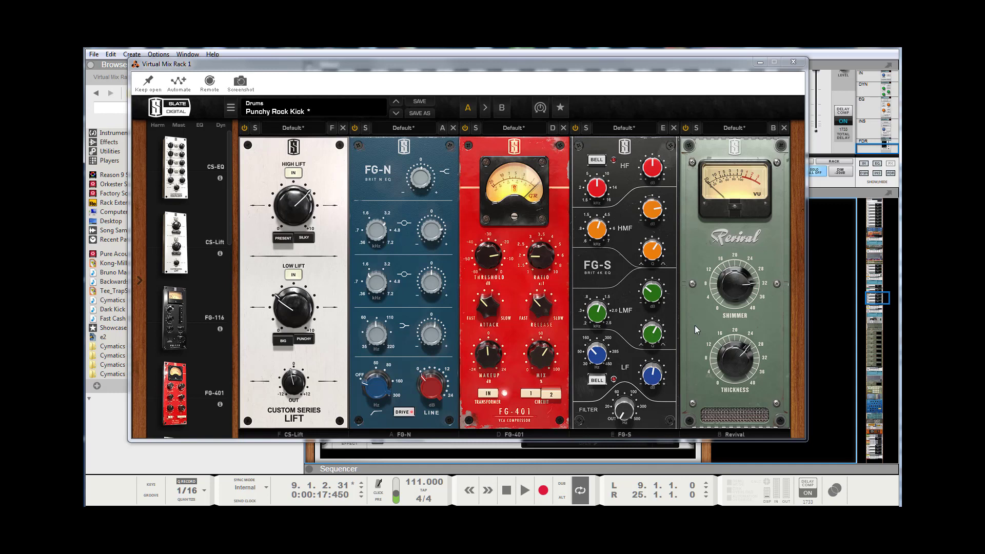
{"action": "left_click", "coordinate": [523, 494]}
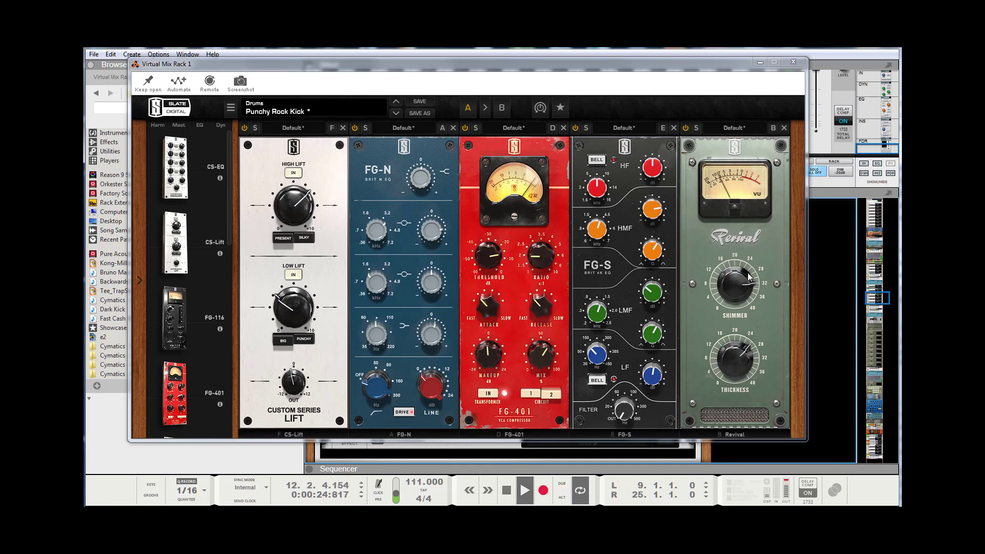
{"action": "mouse_move", "coordinate": [724, 299]}
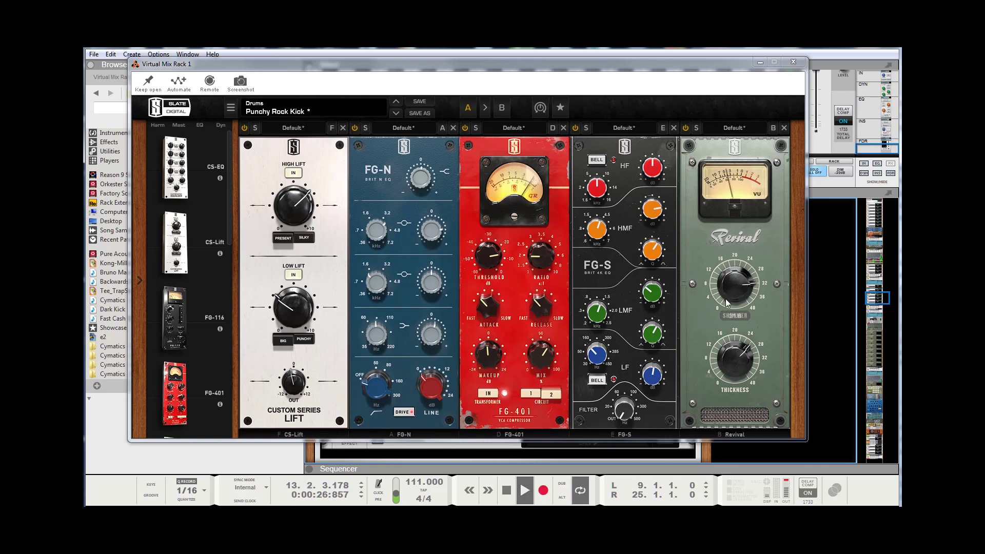
{"action": "mouse_move", "coordinate": [731, 369]}
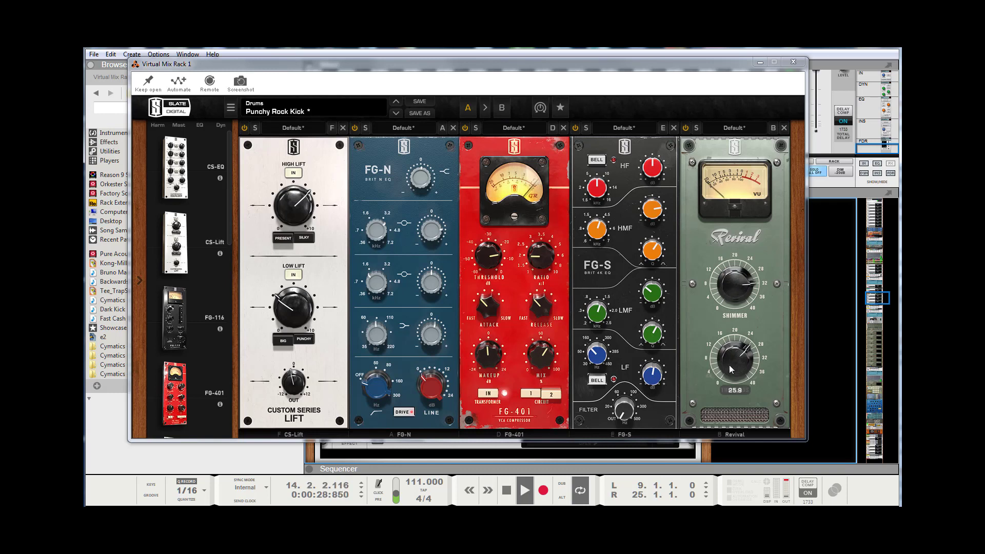
{"action": "mouse_move", "coordinate": [650, 371]}
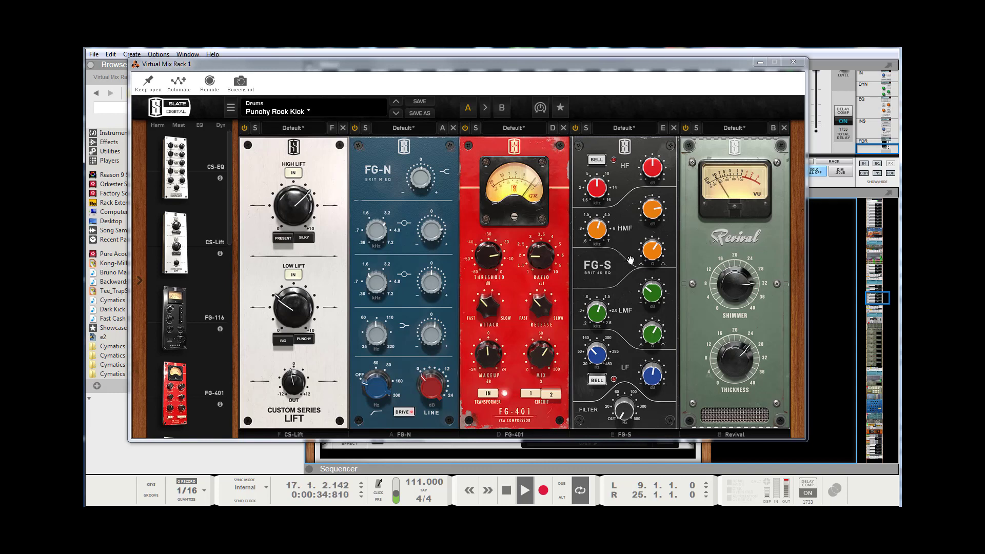
{"action": "left_click", "coordinate": [790, 63]}
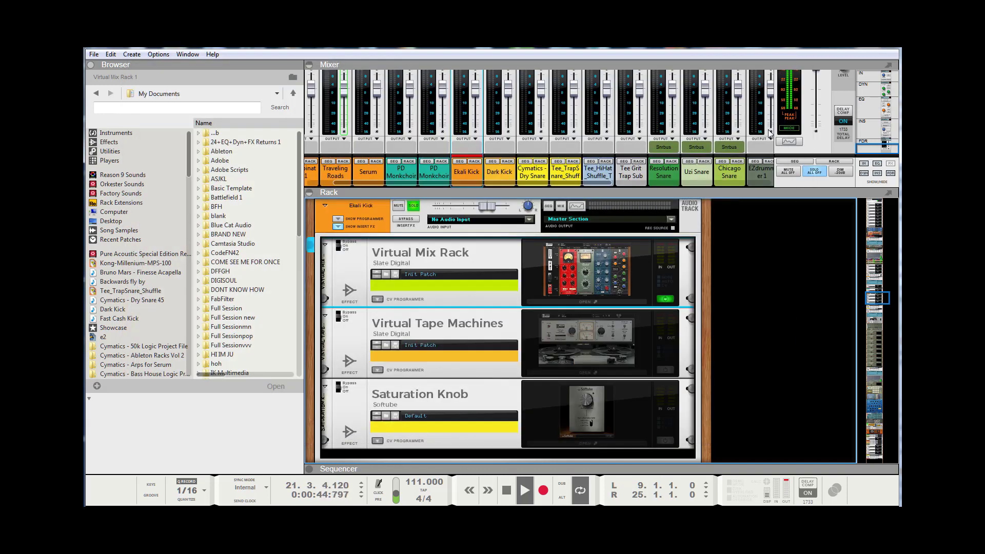
Compare the kick with the Virtual Mix Rack off and on, and turn on Virtual Tape Machines.
{"action": "left_click", "coordinate": [666, 302]}
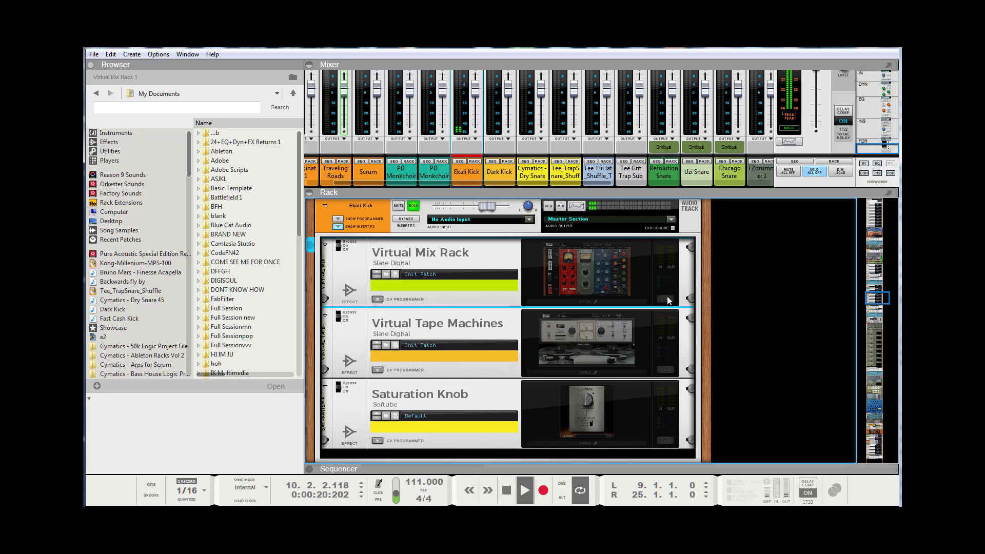
{"action": "left_click", "coordinate": [666, 299]}
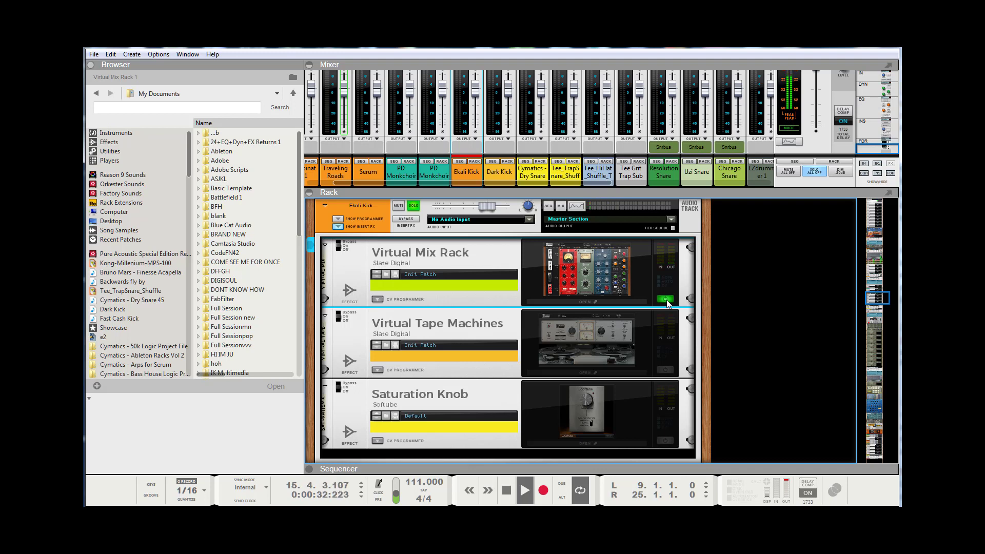
{"action": "left_click", "coordinate": [668, 372]}
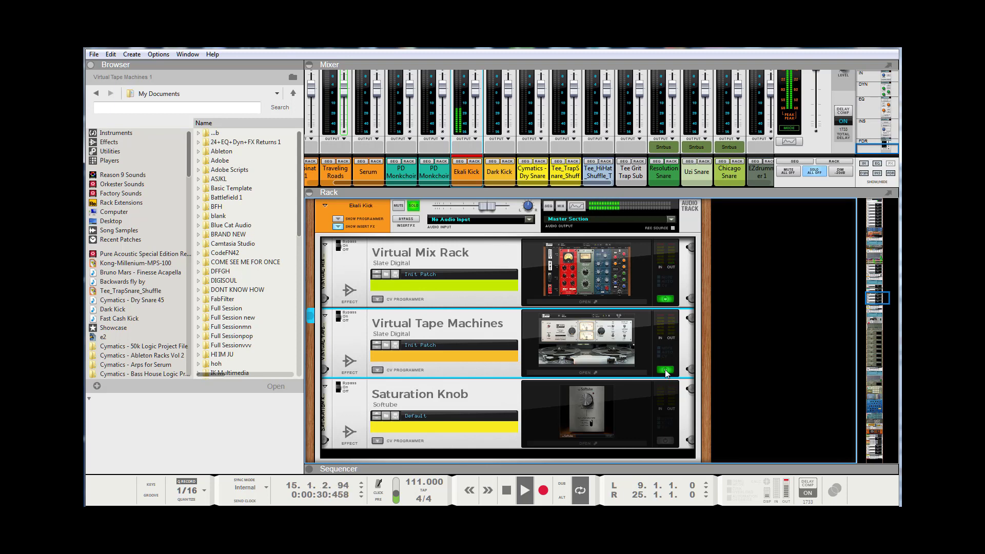
Examine the Virtual Tape Machines' VU meters and calibration settings during playback, and close its window.
{"action": "left_click", "coordinate": [582, 335]}
{"action": "left_click_drag", "start_coordinate": [388, 68], "coordinate": [472, 112]}
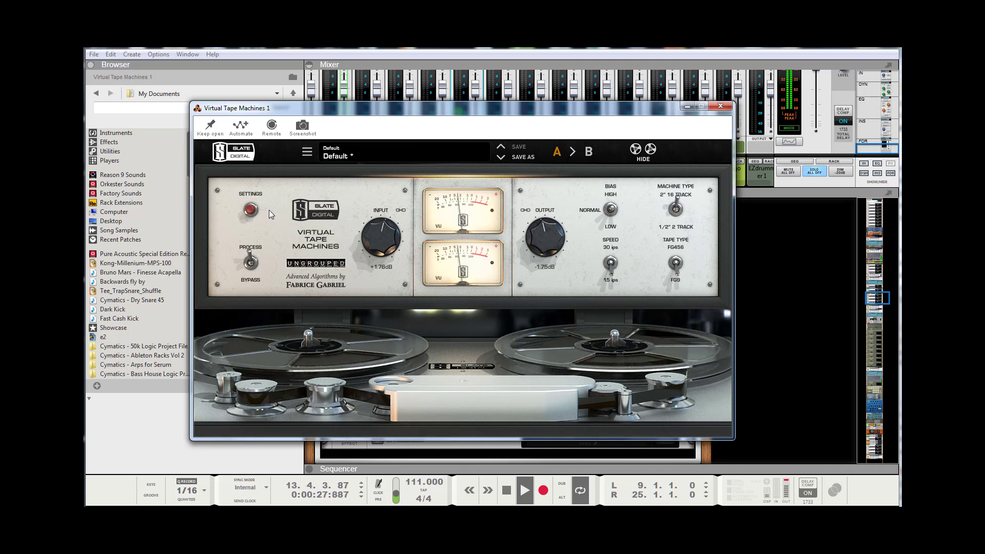
{"action": "left_click", "coordinate": [250, 210]}
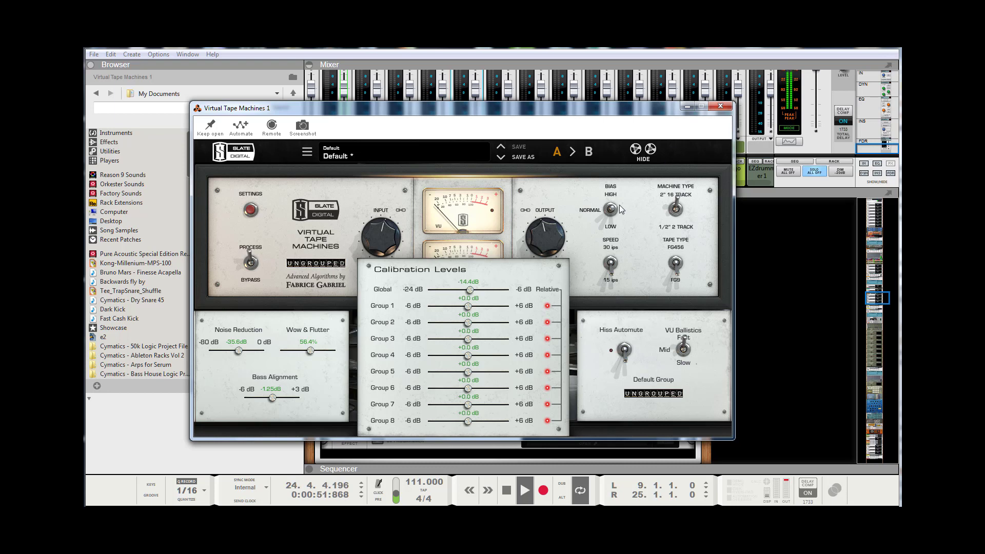
{"action": "left_click", "coordinate": [251, 210]}
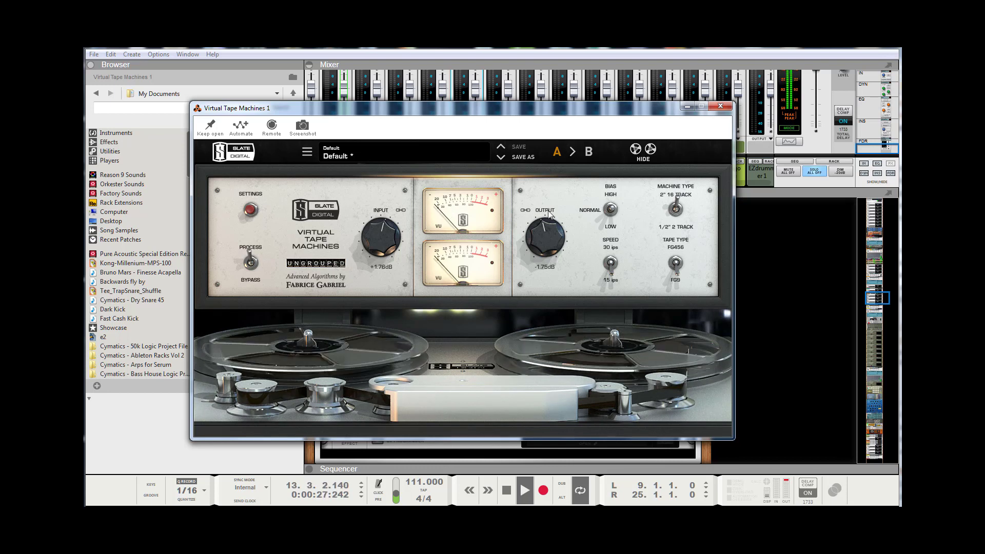
{"action": "left_click", "coordinate": [720, 106]}
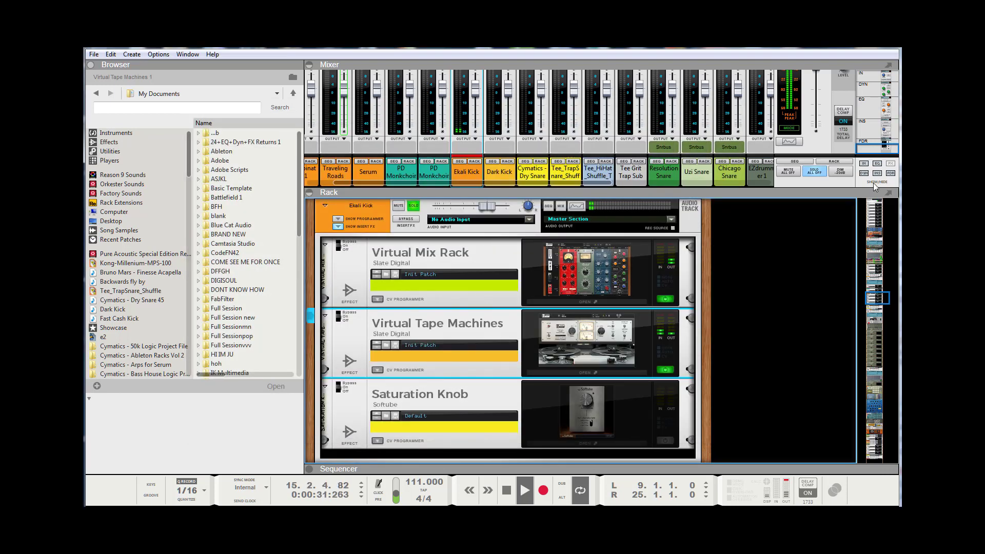
Compare the master level with Virtual Tape Machines switched off and on, leaving the device on.
{"action": "scroll", "coordinate": [831, 104], "scroll_direction": "up", "scroll_amount": 2}
{"action": "left_click", "coordinate": [841, 97]}
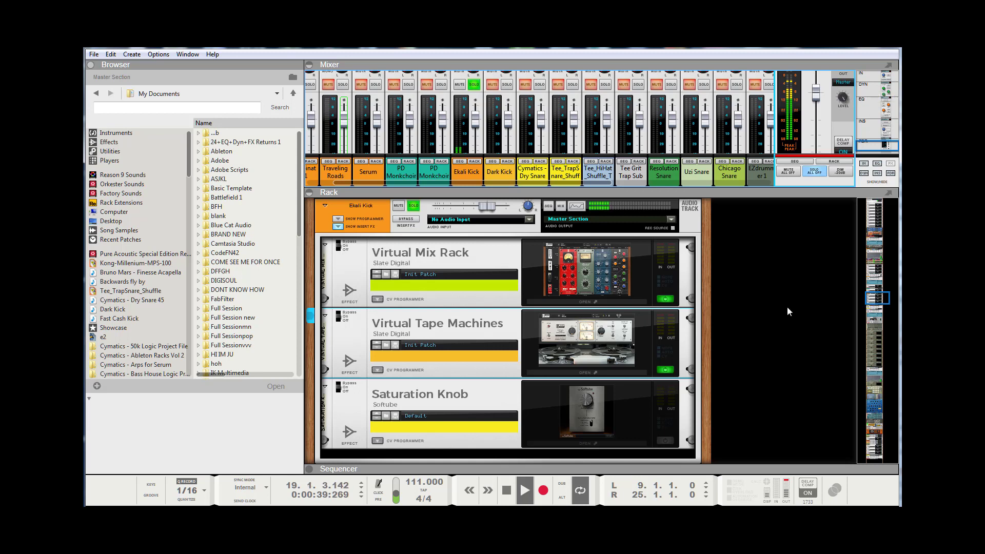
{"action": "left_click", "coordinate": [661, 371]}
{"action": "left_click", "coordinate": [664, 369]}
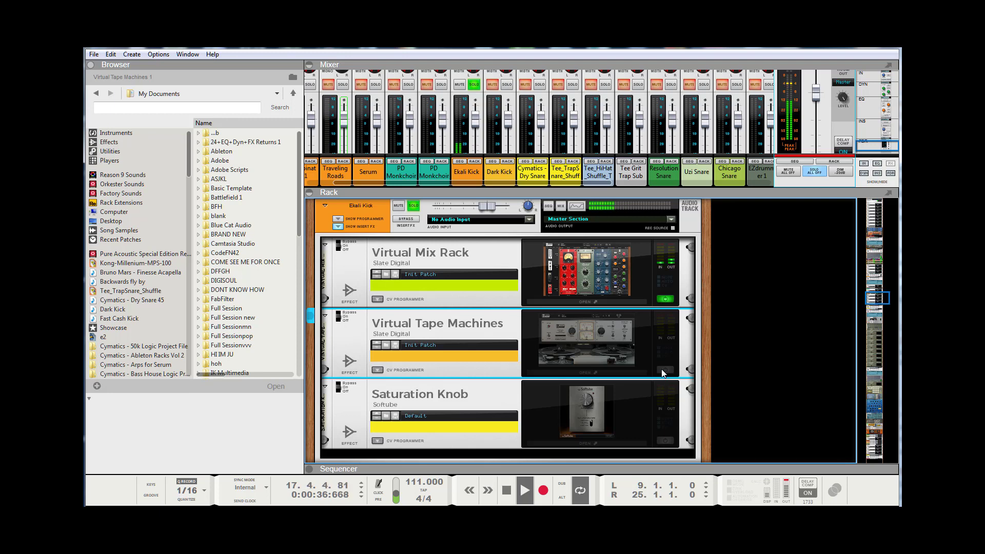
{"action": "left_click", "coordinate": [662, 370]}
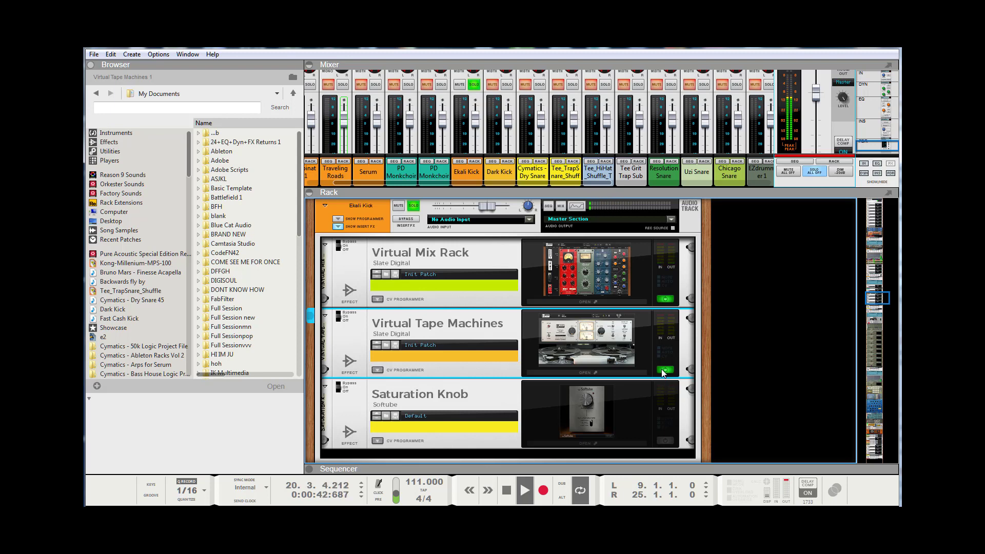
{"action": "left_click", "coordinate": [662, 370]}
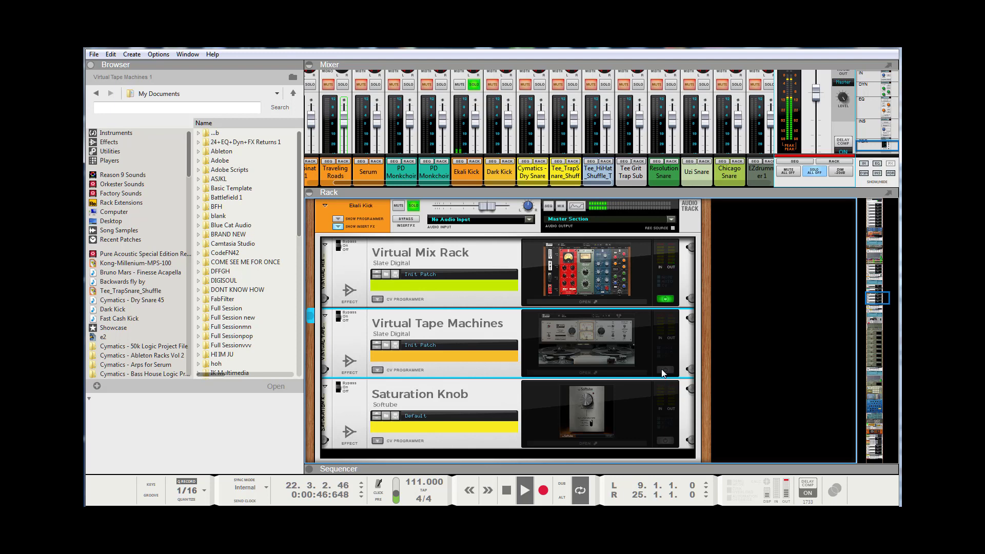
{"action": "left_click", "coordinate": [663, 370]}
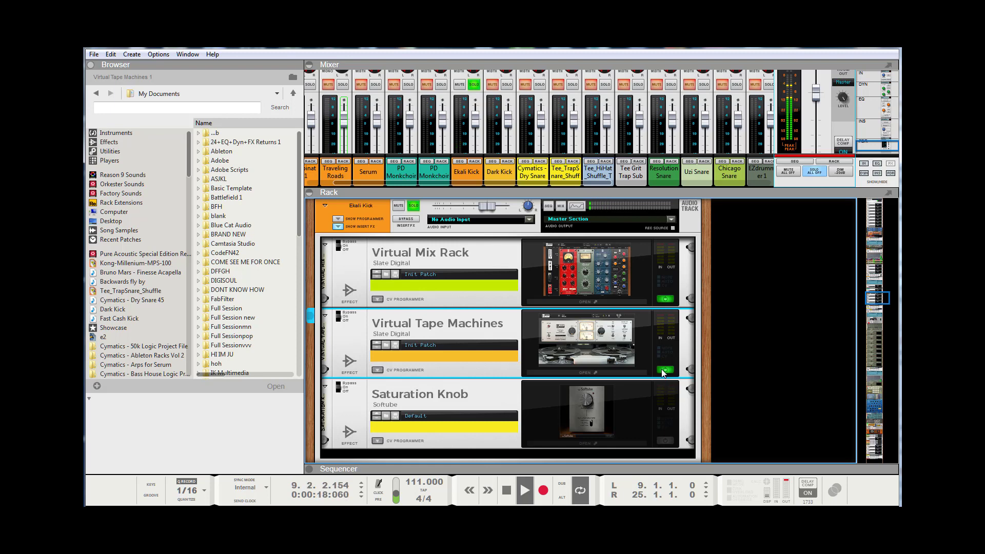
{"action": "left_click", "coordinate": [663, 369]}
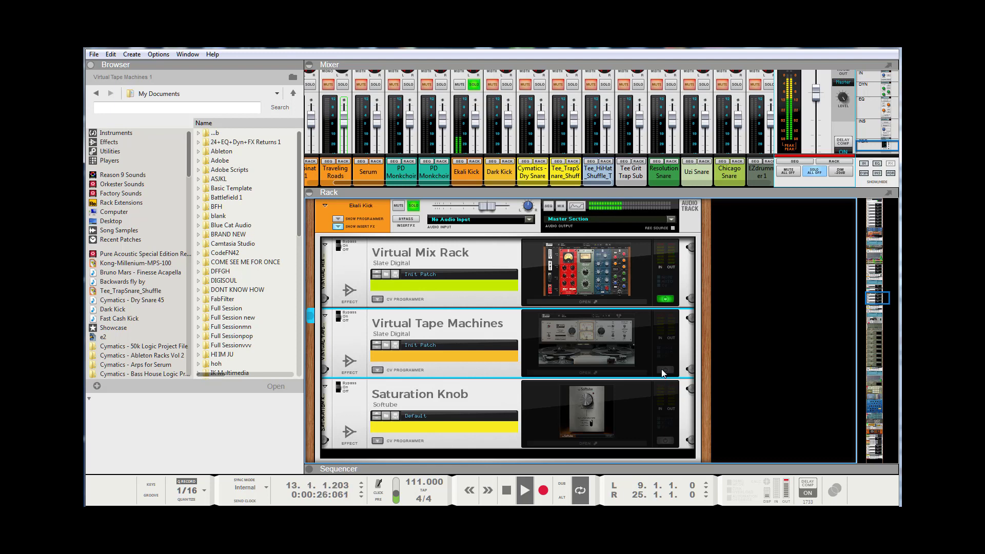
{"action": "left_click", "coordinate": [661, 371]}
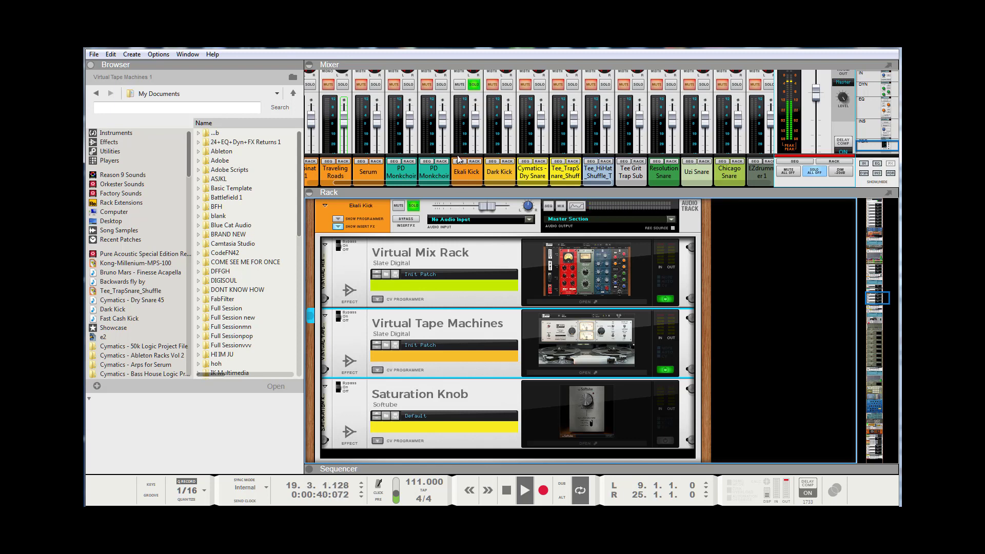
Enlarge the mixer to show the channel faders and bring the Ekali Kick's lower insert devices into view in the rack.
{"action": "left_click", "coordinate": [464, 181]}
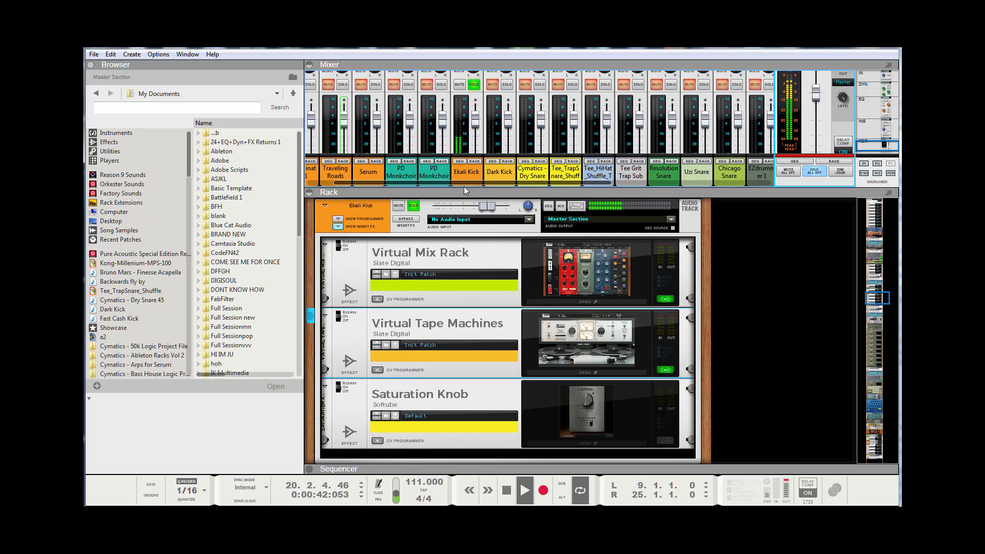
{"action": "left_click_drag", "start_coordinate": [466, 188], "coordinate": [465, 277]}
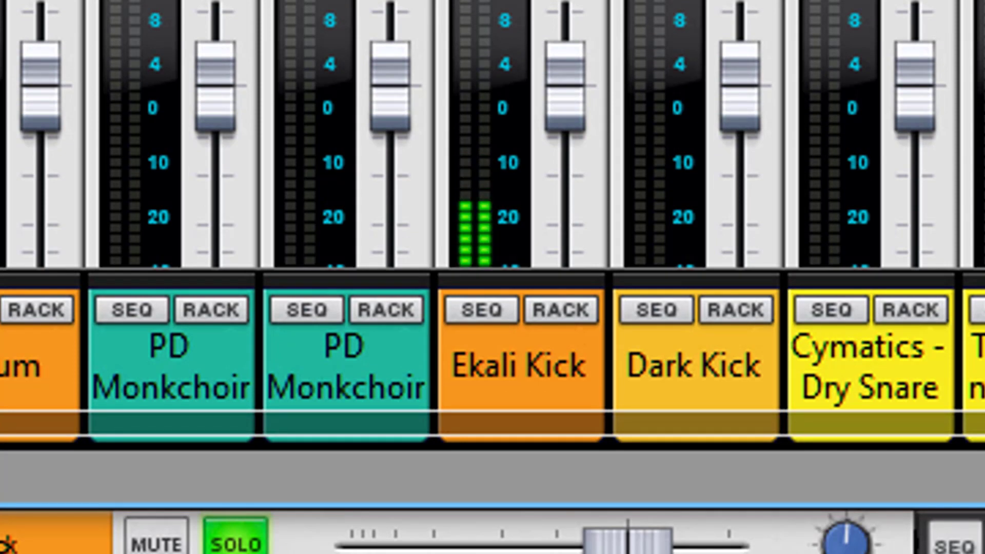
{"action": "scroll", "coordinate": [492, 531], "scroll_direction": "down", "scroll_amount": 2}
{"action": "scroll", "coordinate": [492, 531], "scroll_direction": "down", "scroll_amount": 3}
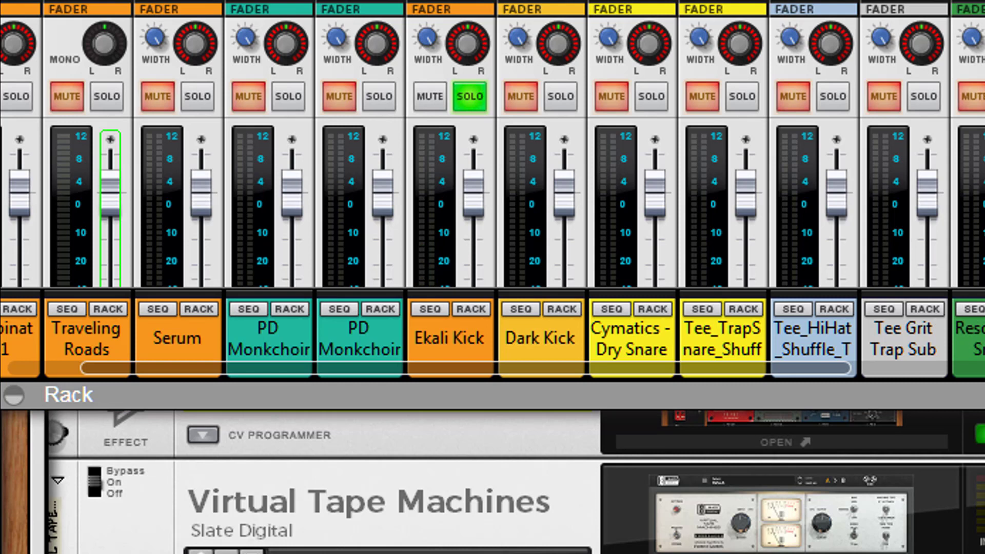
Show the Ekali Kick's Saturation Knob over the mixer, turn its Saturation dial down slightly, and close its window.
{"action": "left_click_drag", "start_coordinate": [556, 189], "coordinate": [440, 14]}
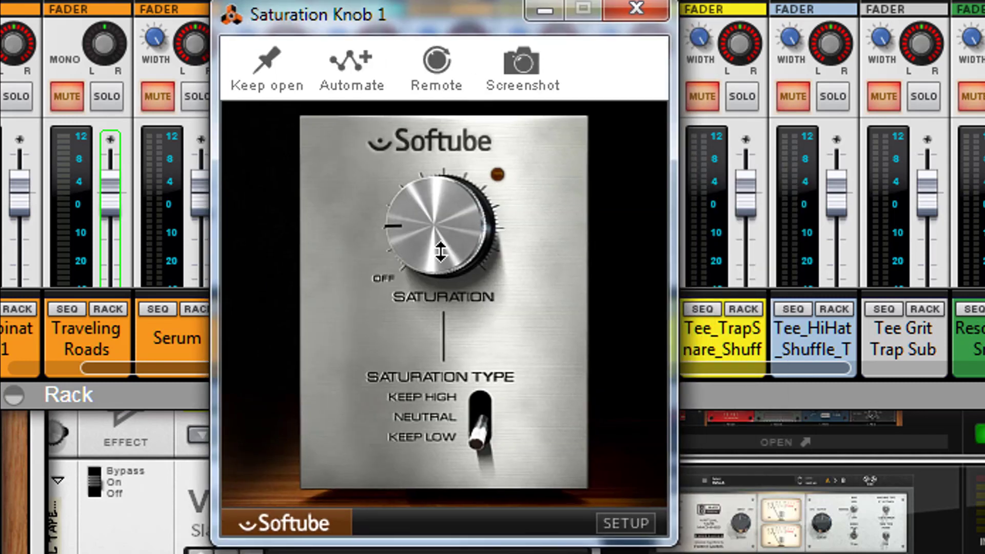
{"action": "left_click", "coordinate": [653, 4]}
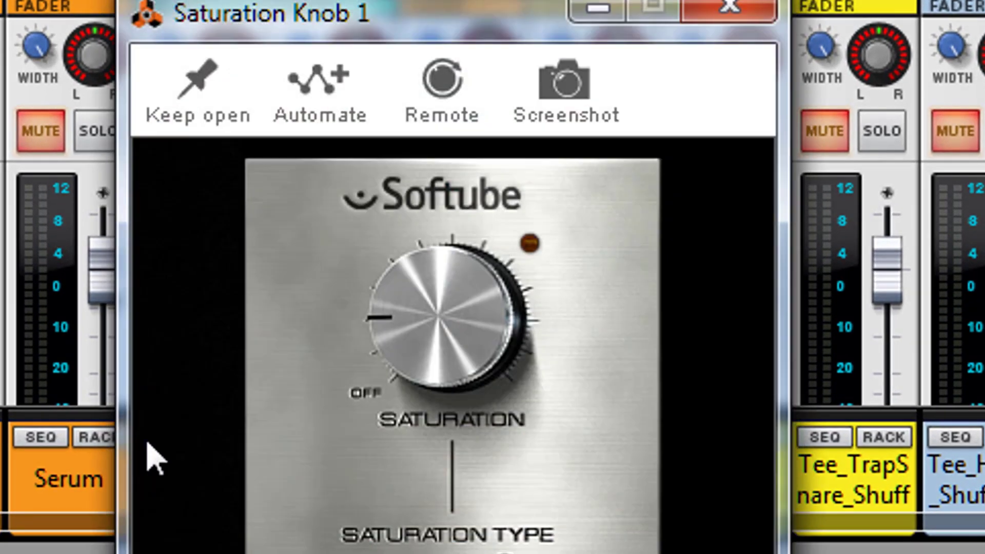
{"action": "left_click_drag", "start_coordinate": [405, 321], "coordinate": [395, 303]}
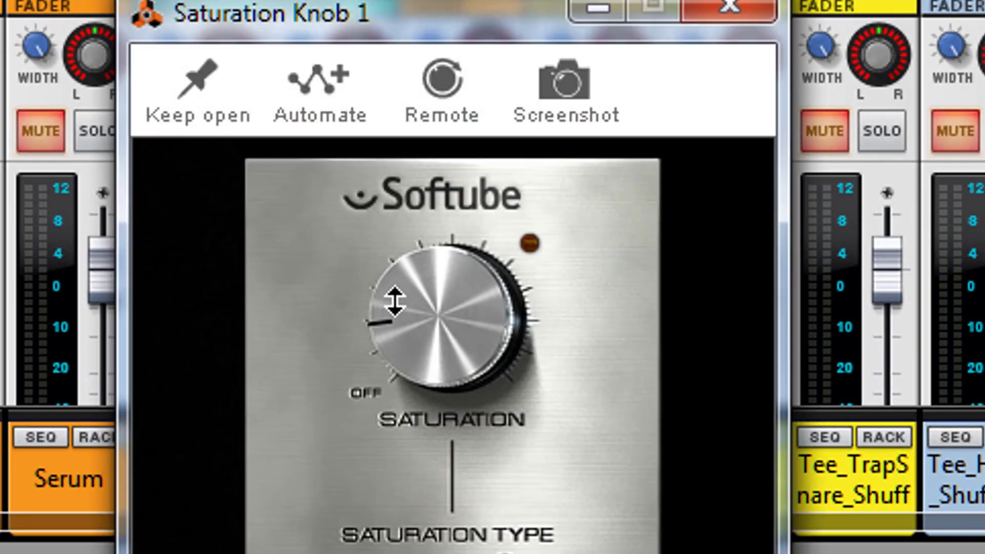
{"action": "left_click", "coordinate": [747, 11]}
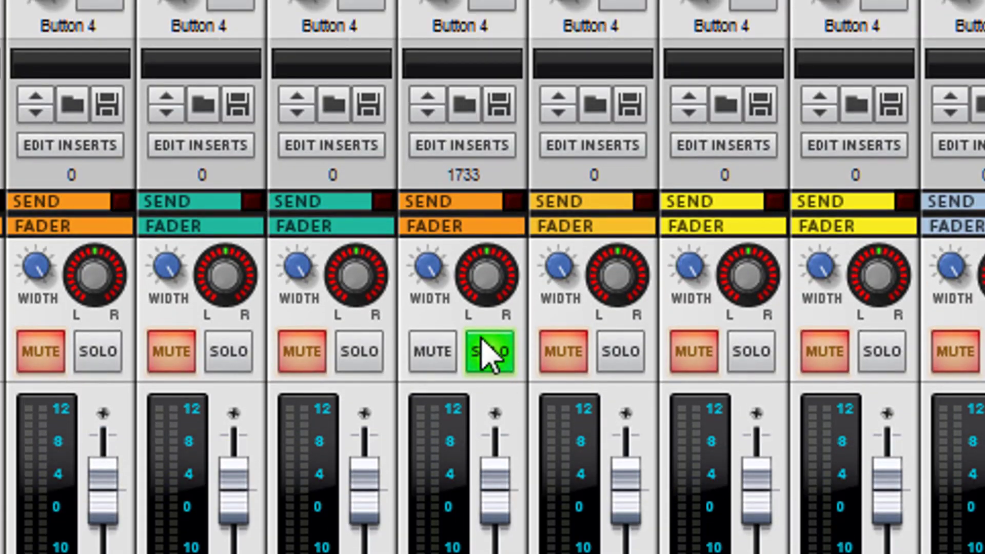
Switch the solo from the Ekali Kick to the Snrbus channel and show its insert devices in an enlarged rack.
{"action": "left_click", "coordinate": [490, 355]}
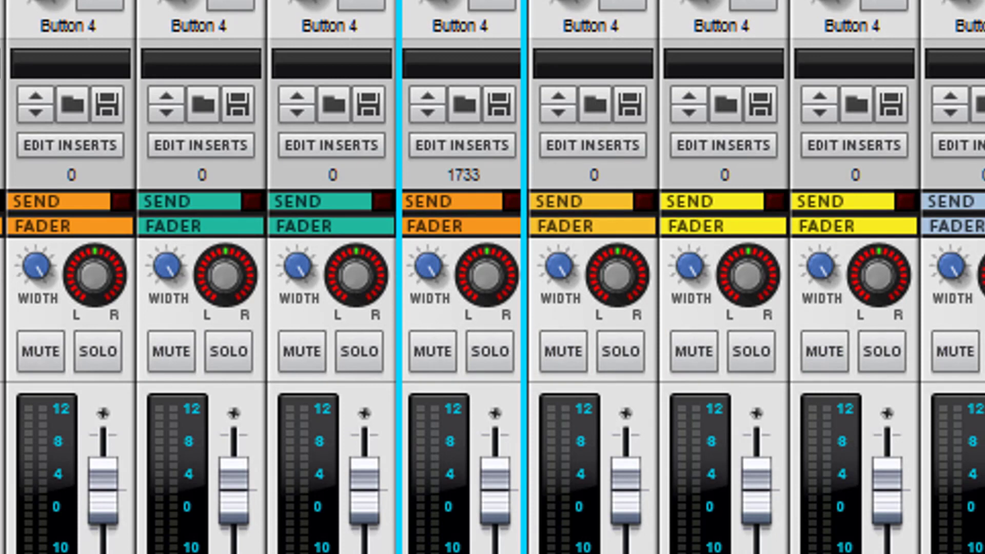
{"action": "scroll", "coordinate": [493, 277], "scroll_direction": "right", "scroll_amount": 8}
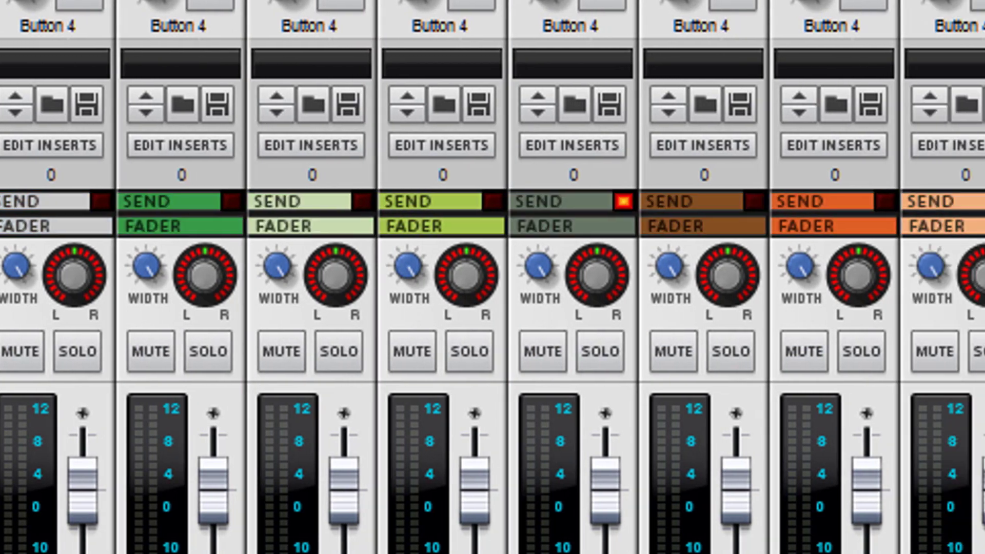
{"action": "left_click", "coordinate": [968, 318]}
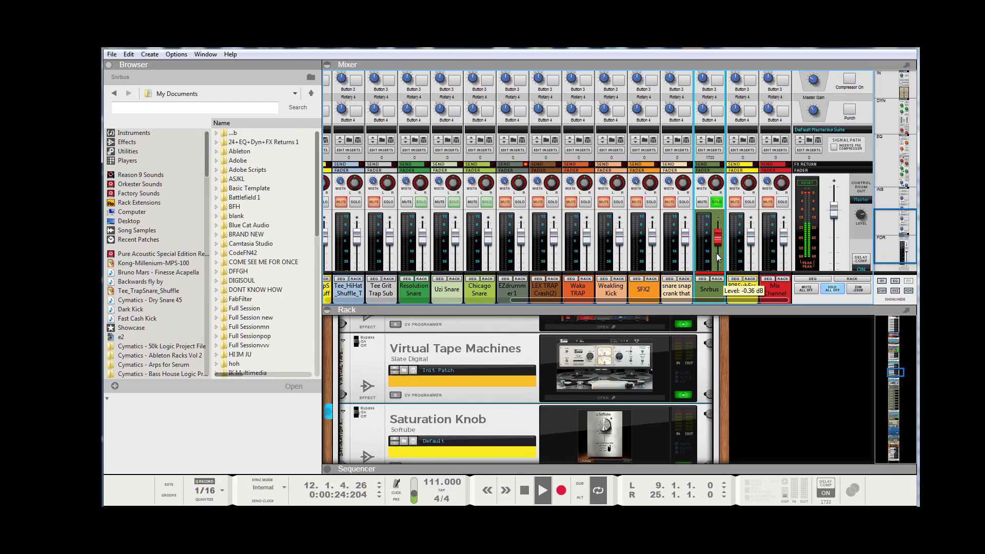
{"action": "left_click", "coordinate": [716, 279]}
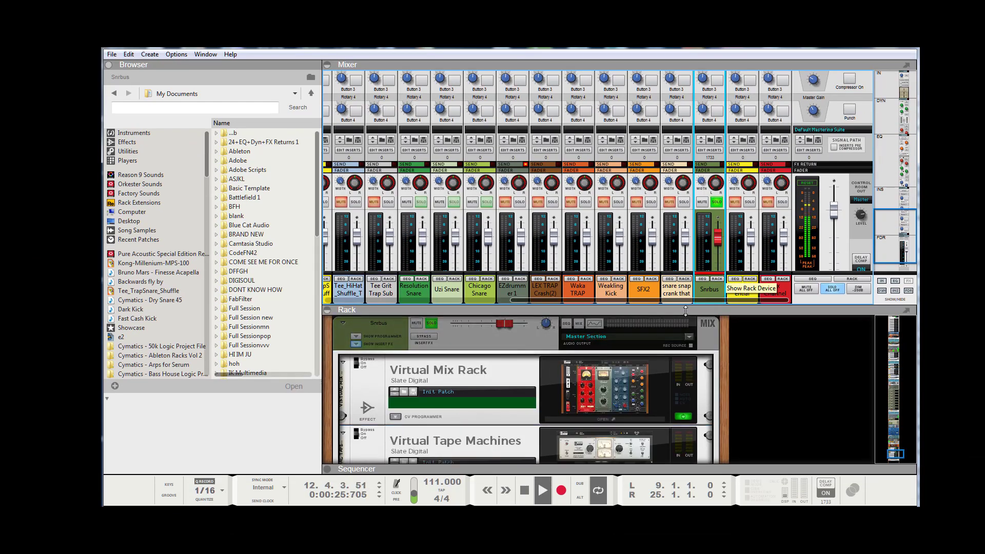
{"action": "left_click_drag", "start_coordinate": [681, 315], "coordinate": [682, 159]}
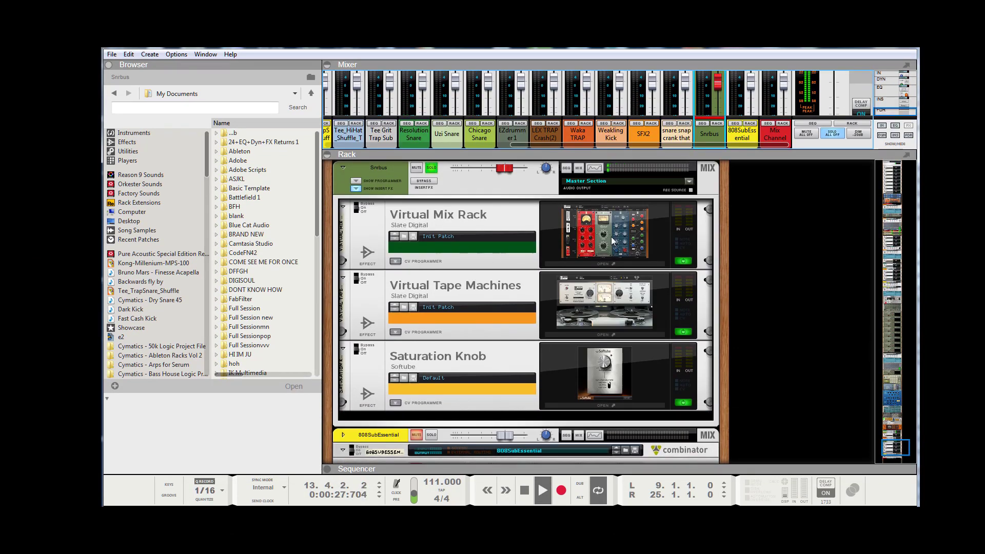
Inspect the Snrbus channel's Virtual Mix Rack and Virtual Tape Machines settings, closing each device window.
{"action": "left_click", "coordinate": [627, 238]}
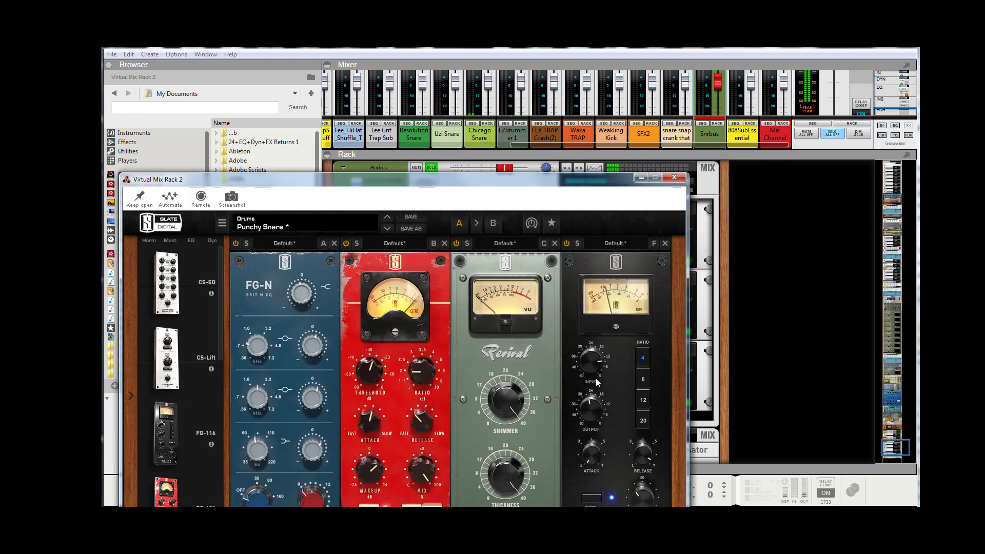
{"action": "left_click", "coordinate": [673, 177]}
{"action": "left_click", "coordinate": [617, 307]}
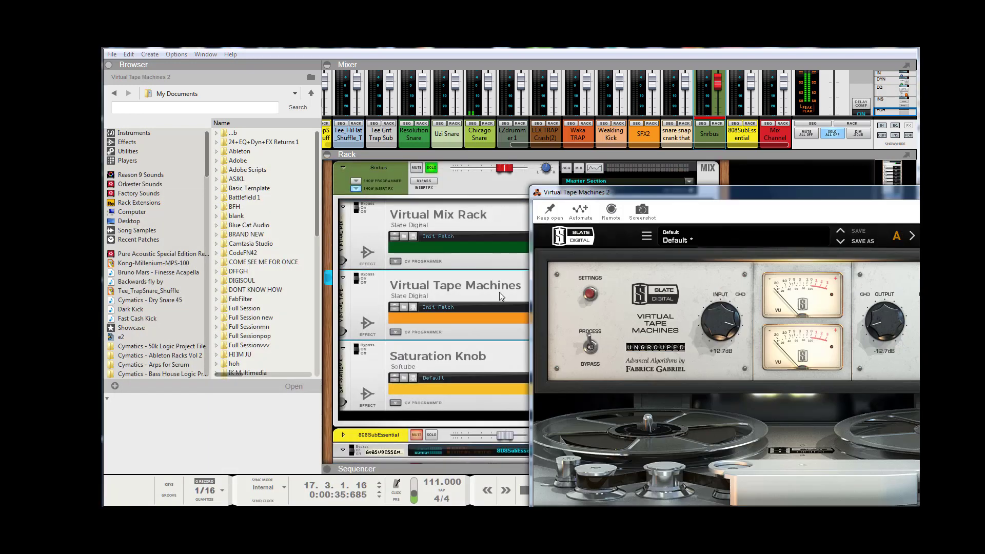
{"action": "left_click_drag", "start_coordinate": [768, 203], "coordinate": [477, 84]}
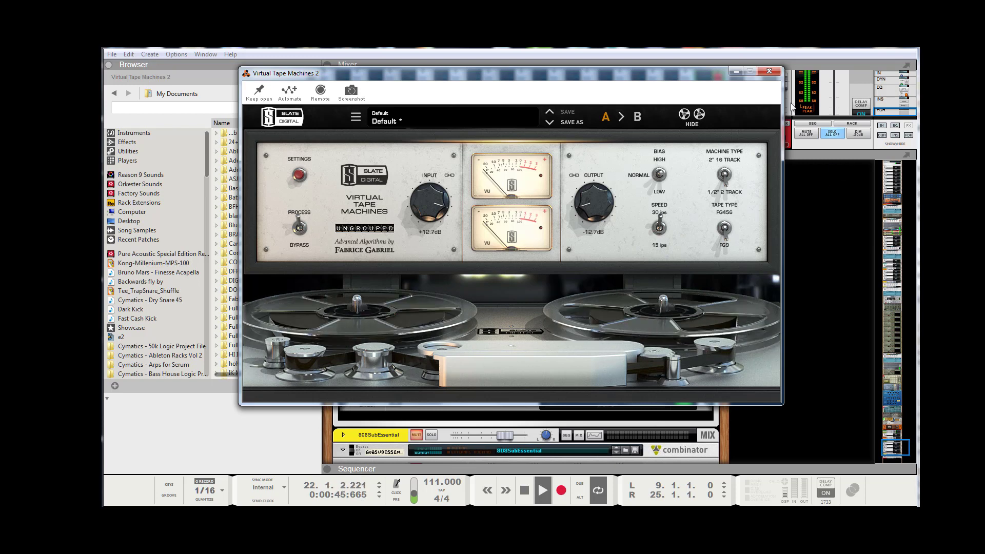
{"action": "left_click", "coordinate": [769, 71]}
Inspect the Snrbus channel's Saturation Knob settings during playback and close the device window.
{"action": "left_click", "coordinate": [590, 361]}
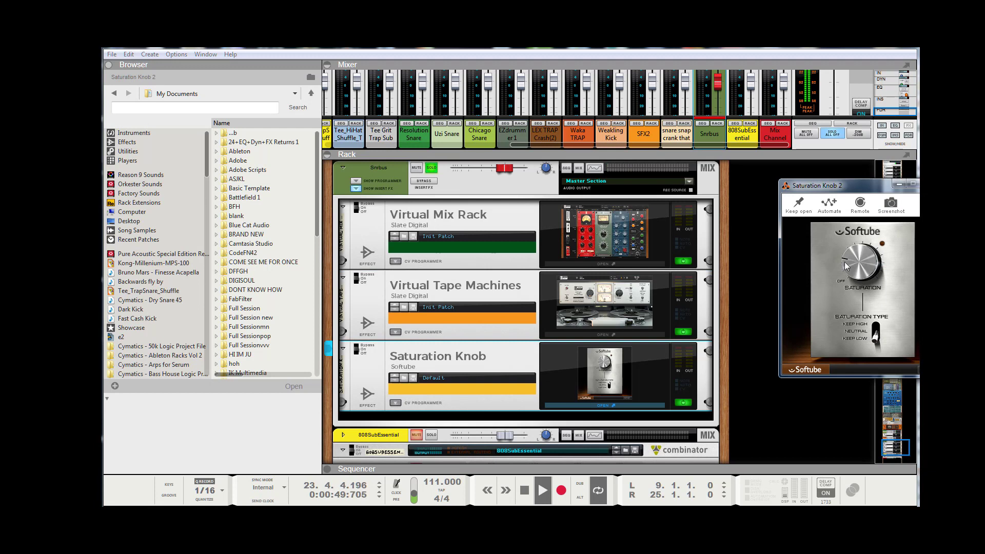
{"action": "left_click_drag", "start_coordinate": [848, 192], "coordinate": [558, 200]}
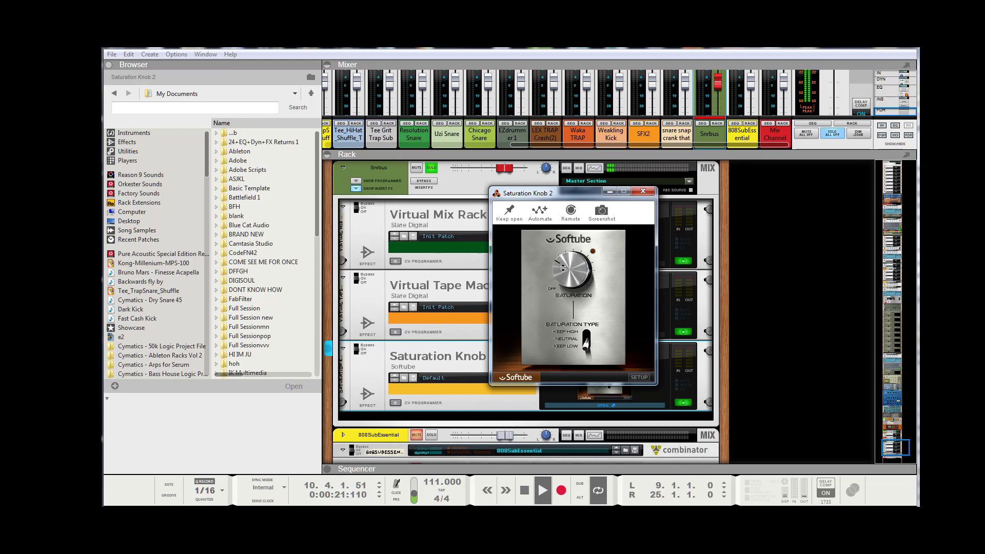
{"action": "left_click", "coordinate": [650, 192]}
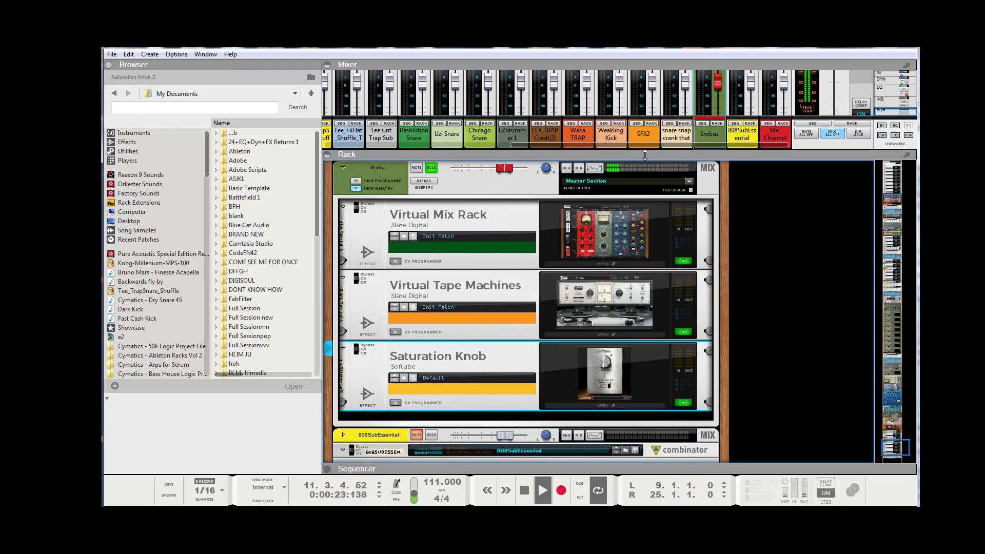
Enlarge the mixer, turn off the Snrbus solo, and return the control room level to -0.26 dB after trying 3.64 dB.
{"action": "left_click_drag", "start_coordinate": [645, 155], "coordinate": [667, 341]}
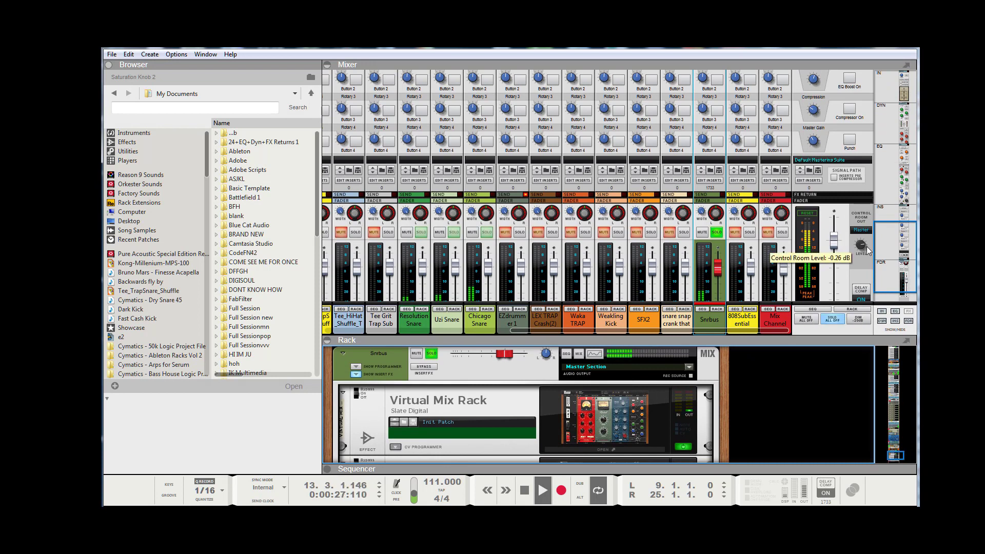
{"action": "left_click", "coordinate": [860, 246]}
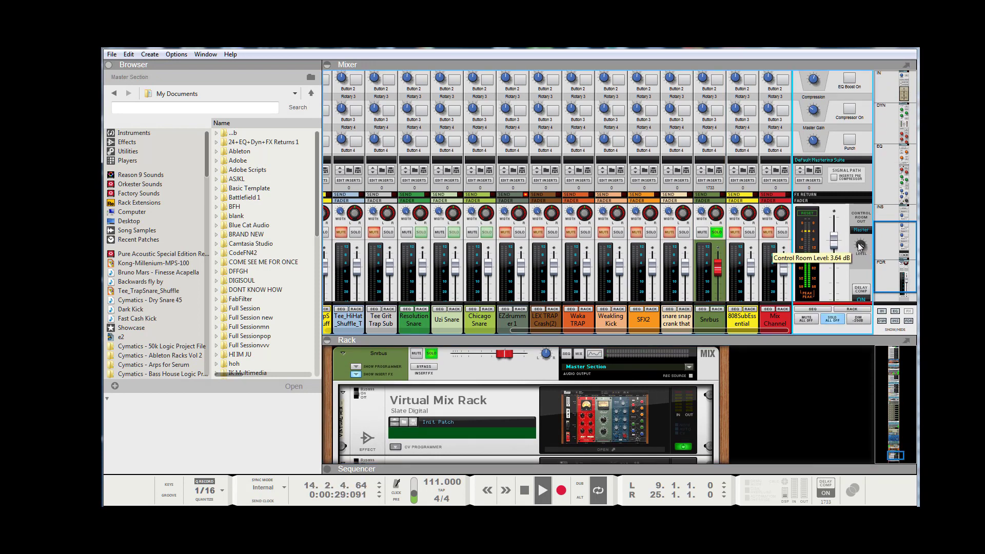
{"action": "left_click", "coordinate": [718, 233]}
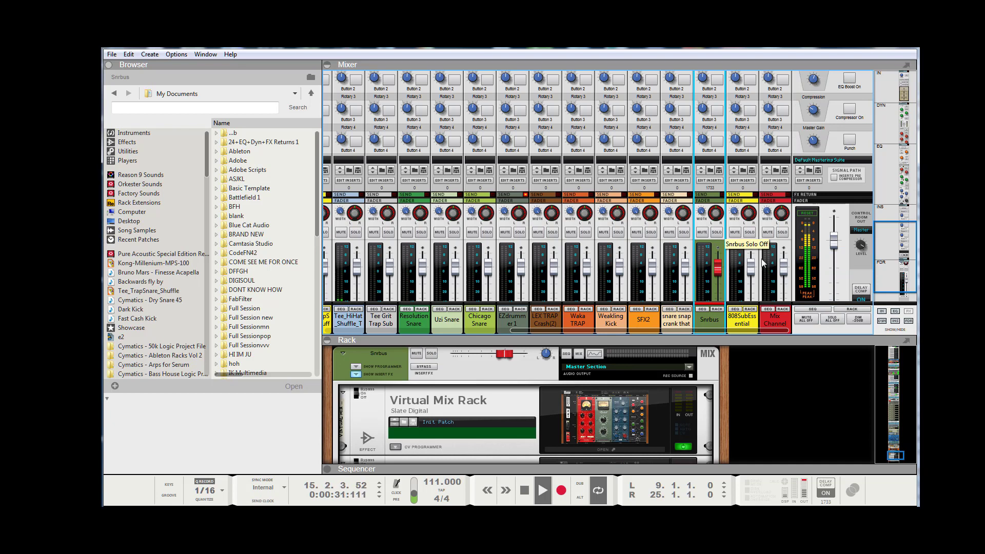
{"action": "left_click", "coordinate": [860, 247]}
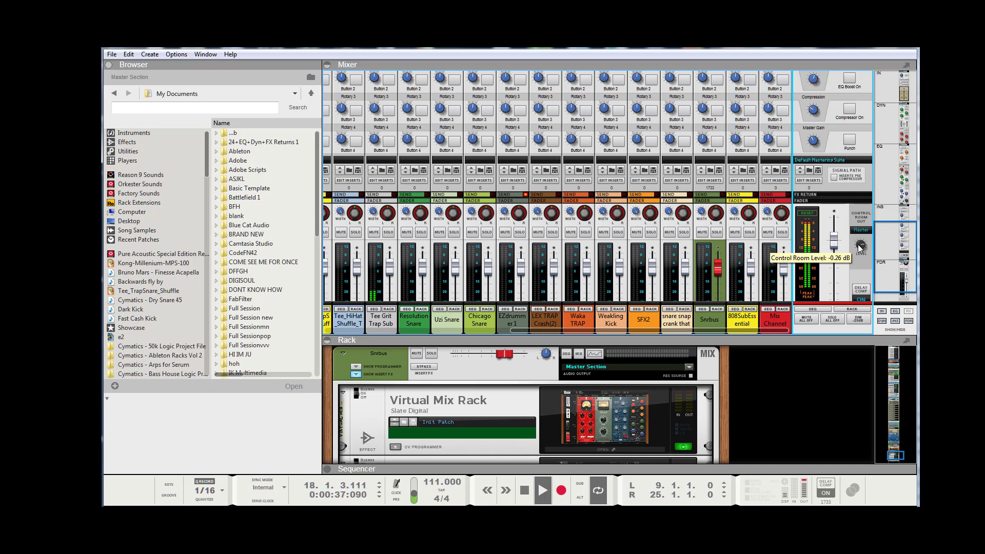
Examine the full mix's master level meters alongside the Snrbus insert devices during playback.
{"action": "left_click_drag", "start_coordinate": [527, 341], "coordinate": [527, 286]}
{"action": "scroll", "coordinate": [579, 396], "scroll_direction": "down", "scroll_amount": 3}
{"action": "scroll", "coordinate": [579, 397], "scroll_direction": "up", "scroll_amount": 4}
{"action": "scroll", "coordinate": [578, 396], "scroll_direction": "up", "scroll_amount": 3}
{"action": "scroll", "coordinate": [578, 396], "scroll_direction": "down", "scroll_amount": 3}
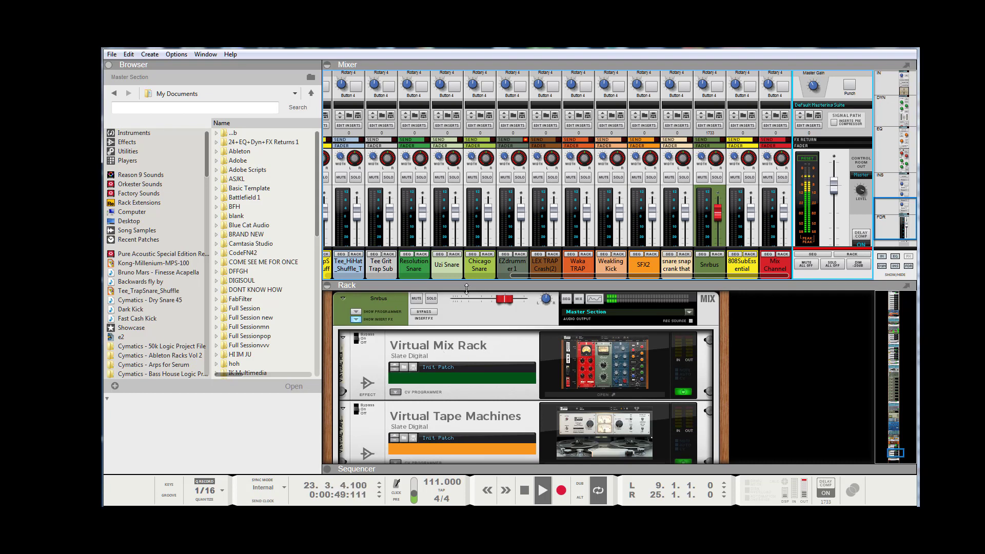
{"action": "left_click_drag", "start_coordinate": [477, 281], "coordinate": [477, 229]}
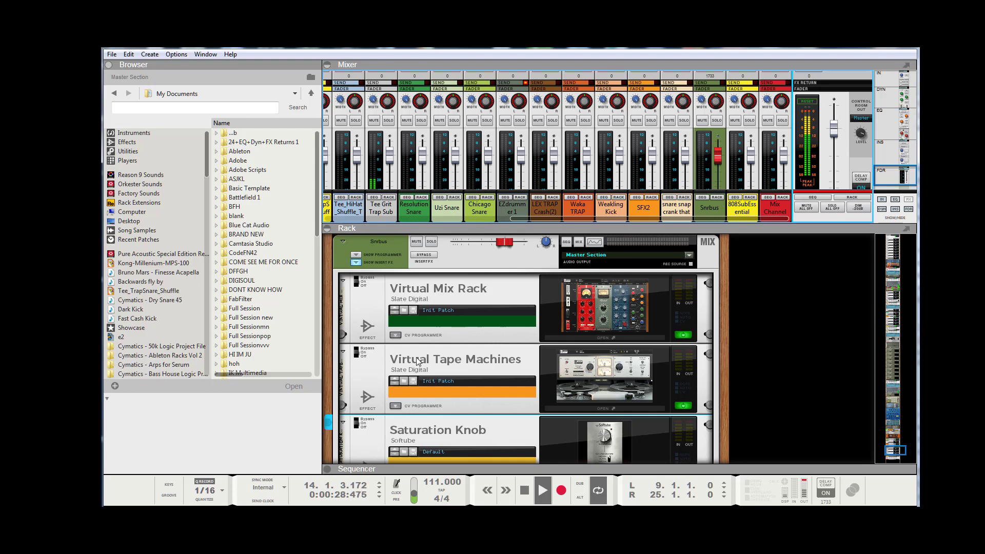
{"action": "left_click_drag", "start_coordinate": [456, 228], "coordinate": [457, 370]}
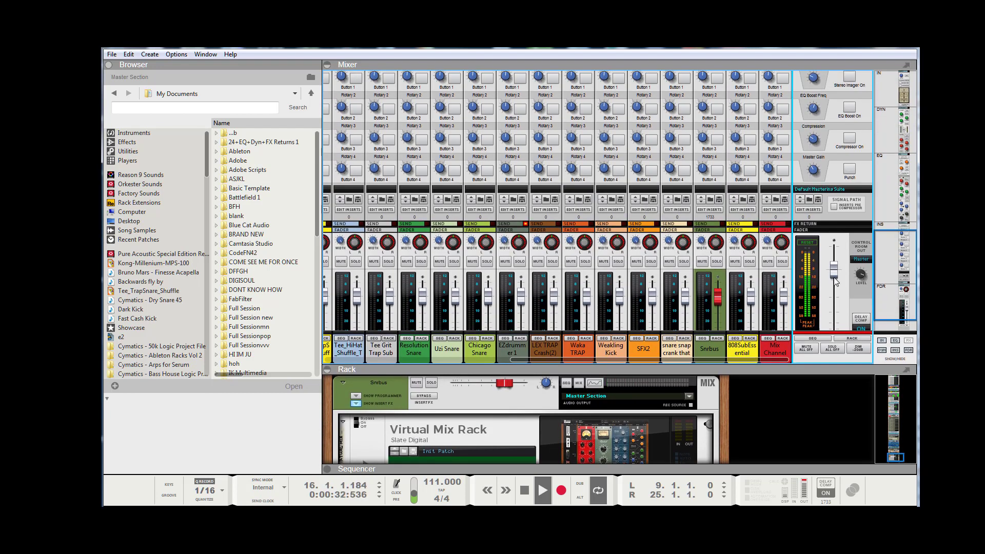
Look through the rack tracks around Snrbus, from the drum audio tracks down to 808SubEssential and Mix Channel.
{"action": "left_click_drag", "start_coordinate": [740, 372], "coordinate": [739, 209]}
{"action": "left_click", "coordinate": [511, 275]}
{"action": "scroll", "coordinate": [510, 271], "scroll_direction": "up", "scroll_amount": 5}
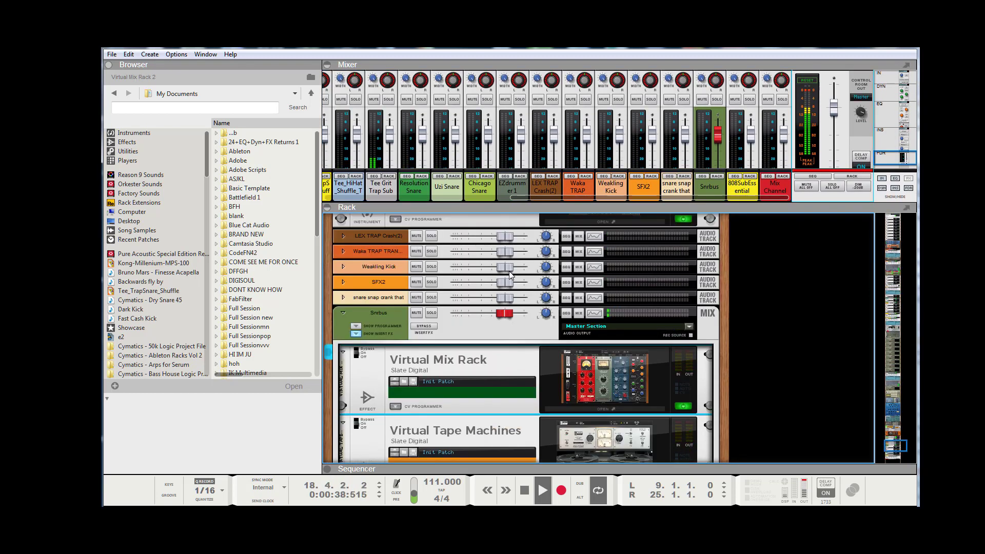
{"action": "scroll", "coordinate": [512, 270], "scroll_direction": "up", "scroll_amount": 3}
{"action": "scroll", "coordinate": [512, 269], "scroll_direction": "down", "scroll_amount": 7}
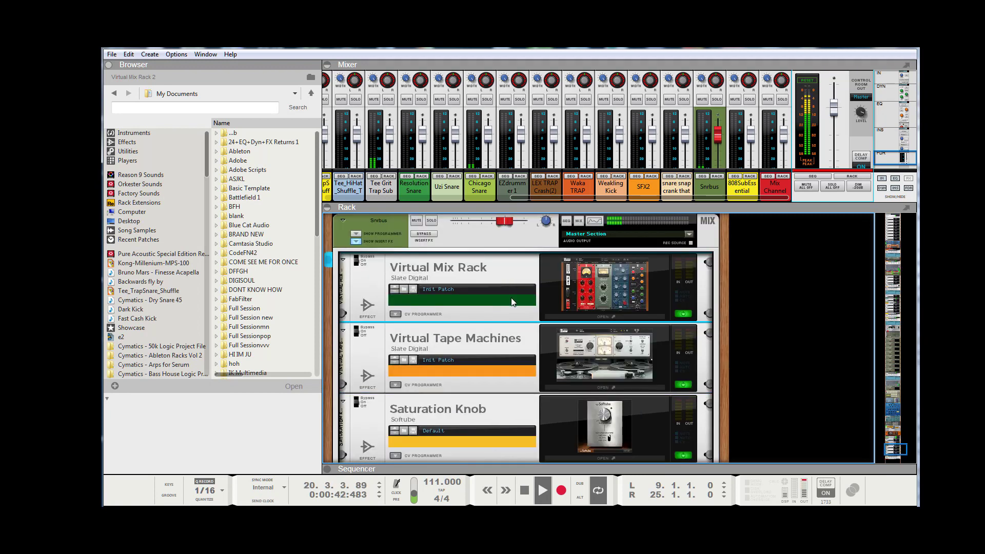
{"action": "scroll", "coordinate": [511, 292], "scroll_direction": "down", "scroll_amount": 3}
{"action": "scroll", "coordinate": [510, 288], "scroll_direction": "down", "scroll_amount": 2}
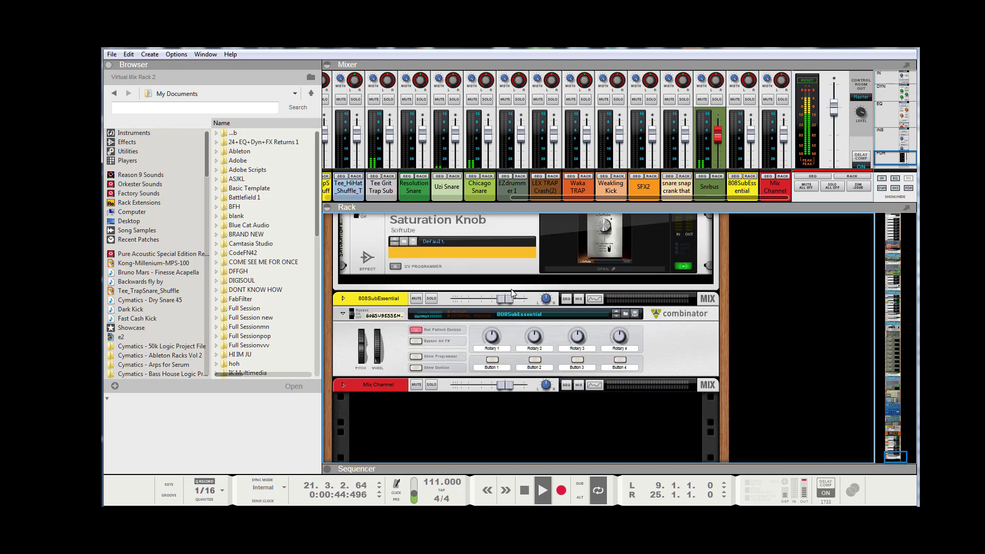
{"action": "scroll", "coordinate": [512, 241], "scroll_direction": "up", "scroll_amount": 3}
Enlarge the mixer to show the channel inserts, faders and control room level, and stop playback.
{"action": "left_click_drag", "start_coordinate": [505, 201], "coordinate": [548, 495]}
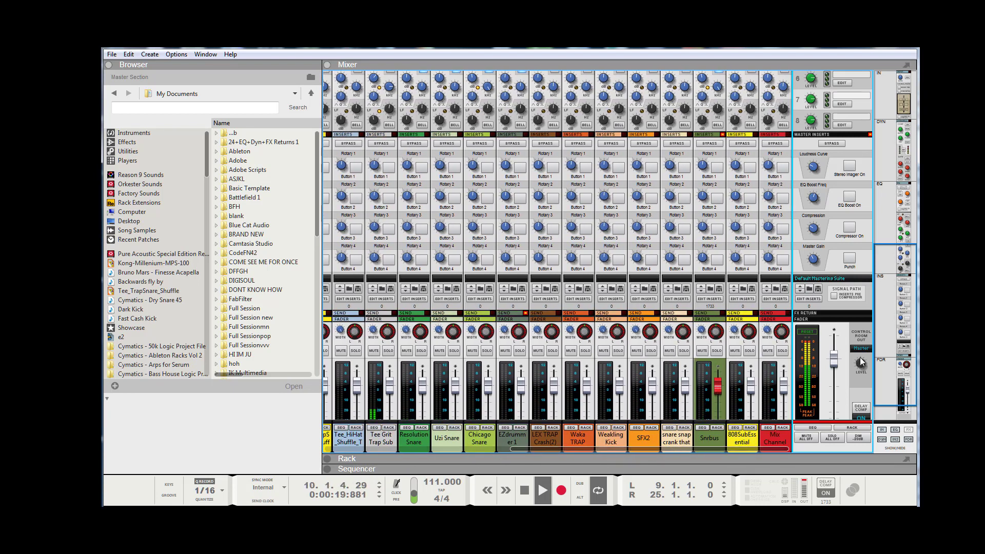
{"action": "mouse_move", "coordinate": [860, 366]}
{"action": "left_click", "coordinate": [524, 491]}
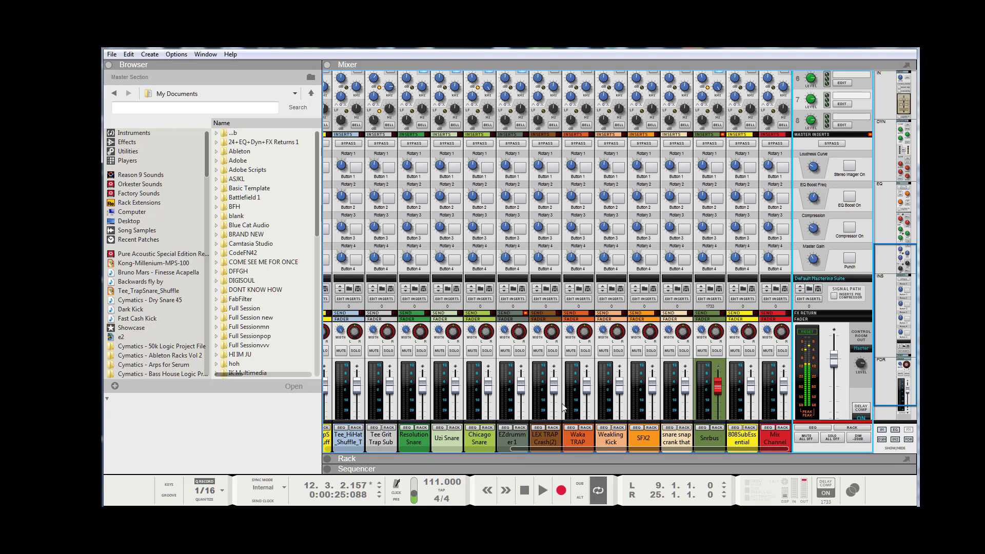
Show the Master Section's inserts in an enlarged rack and review its chain of compressor and EQ devices.
{"action": "left_click", "coordinate": [817, 301]}
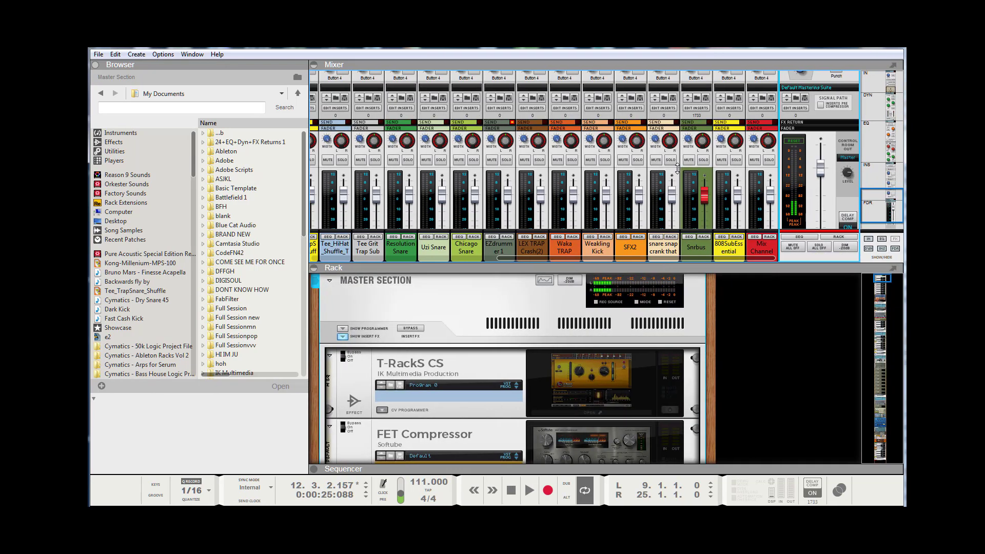
{"action": "left_click_drag", "start_coordinate": [676, 181], "coordinate": [670, 110]}
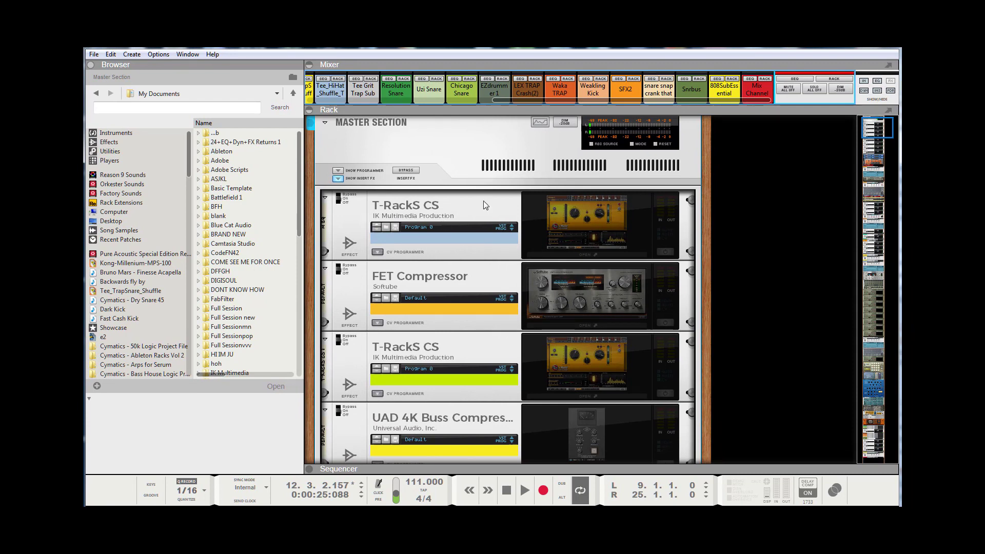
{"action": "scroll", "coordinate": [483, 204], "scroll_direction": "down", "scroll_amount": 5}
{"action": "scroll", "coordinate": [483, 201], "scroll_direction": "down", "scroll_amount": 4}
{"action": "scroll", "coordinate": [485, 201], "scroll_direction": "up", "scroll_amount": 10}
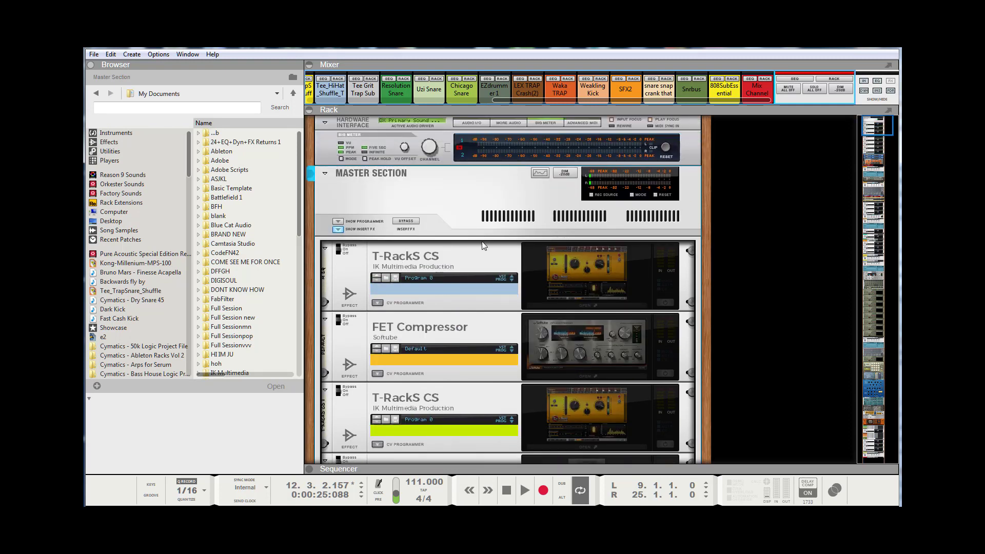
{"action": "scroll", "coordinate": [483, 246], "scroll_direction": "down", "scroll_amount": 3}
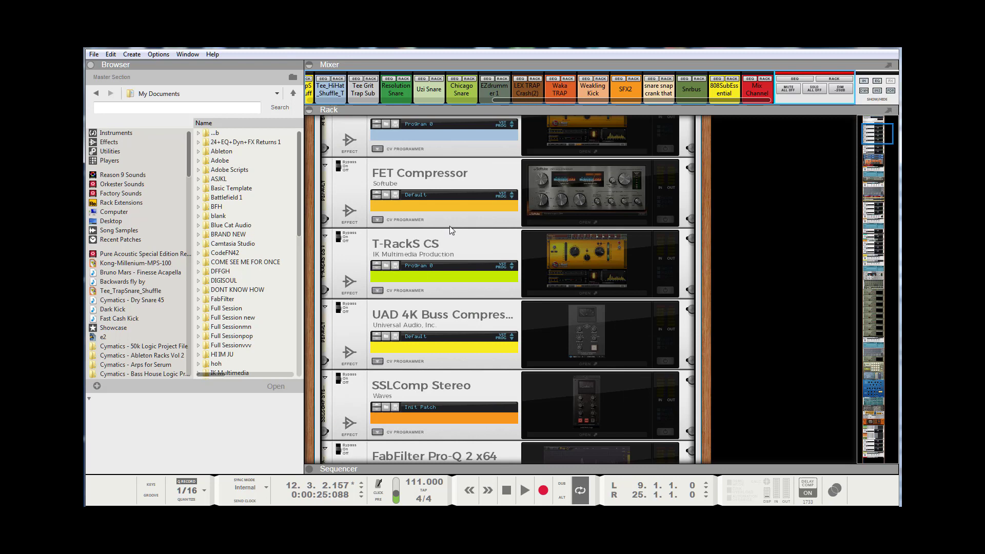
{"action": "scroll", "coordinate": [417, 245], "scroll_direction": "down", "scroll_amount": 3}
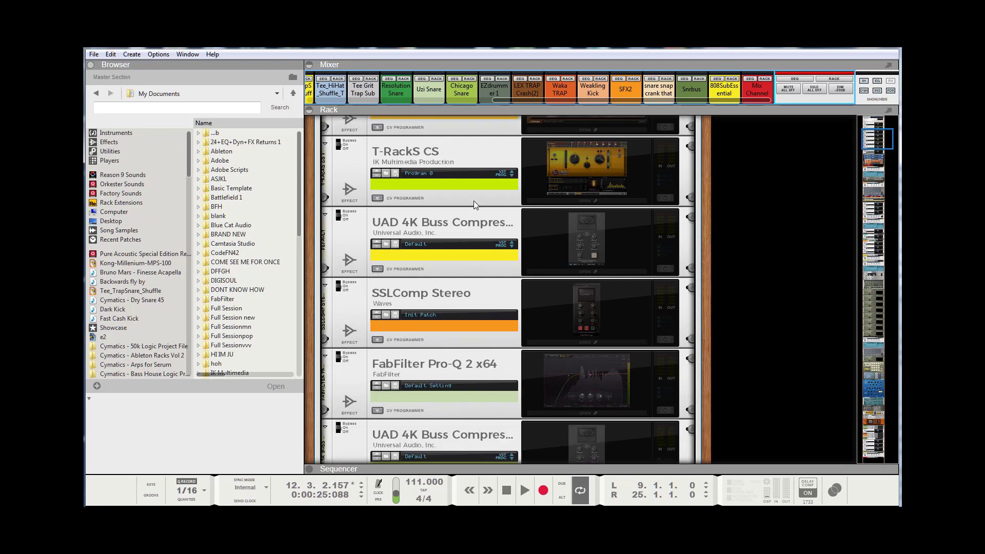
{"action": "scroll", "coordinate": [473, 201], "scroll_direction": "up", "scroll_amount": 2}
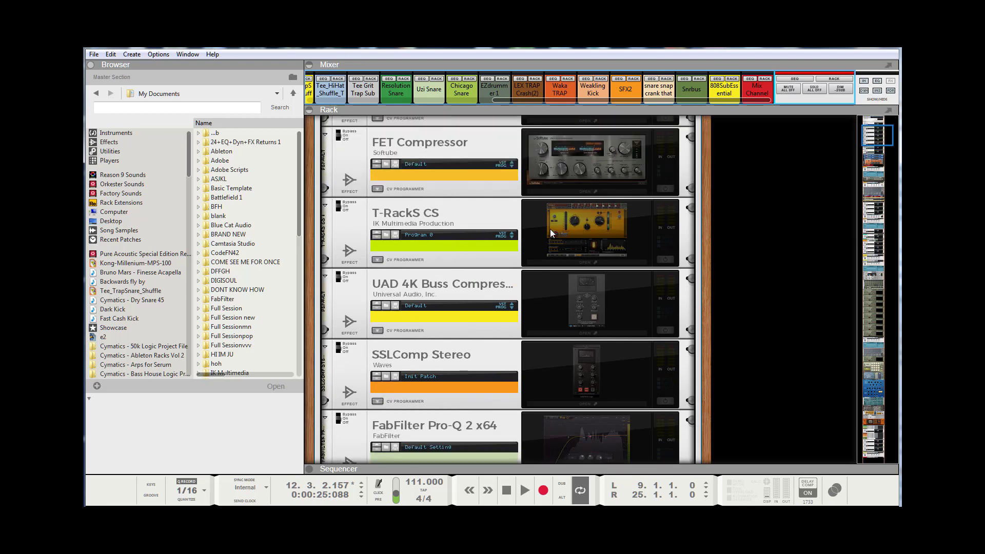
{"action": "scroll", "coordinate": [392, 257], "scroll_direction": "down", "scroll_amount": 1}
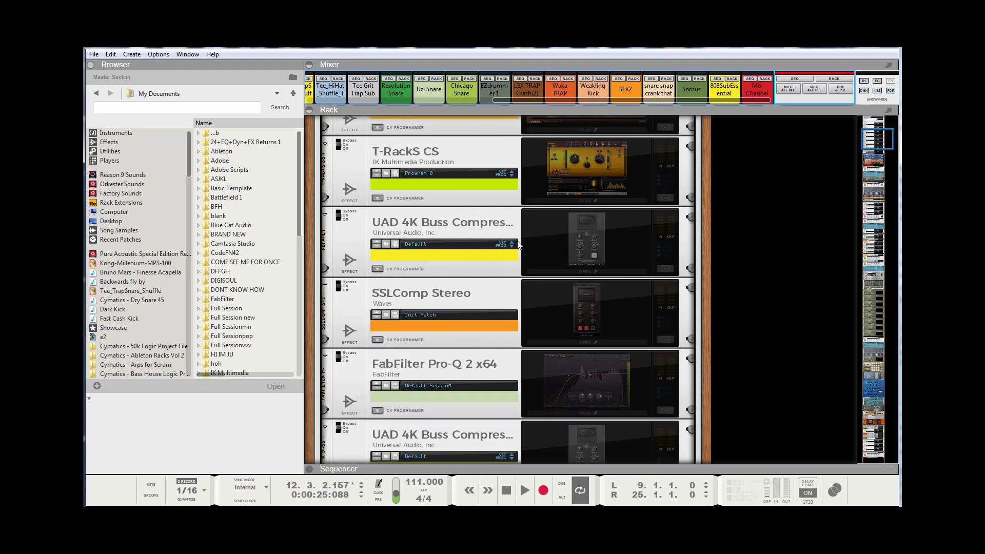
{"action": "scroll", "coordinate": [472, 234], "scroll_direction": "down", "scroll_amount": 3}
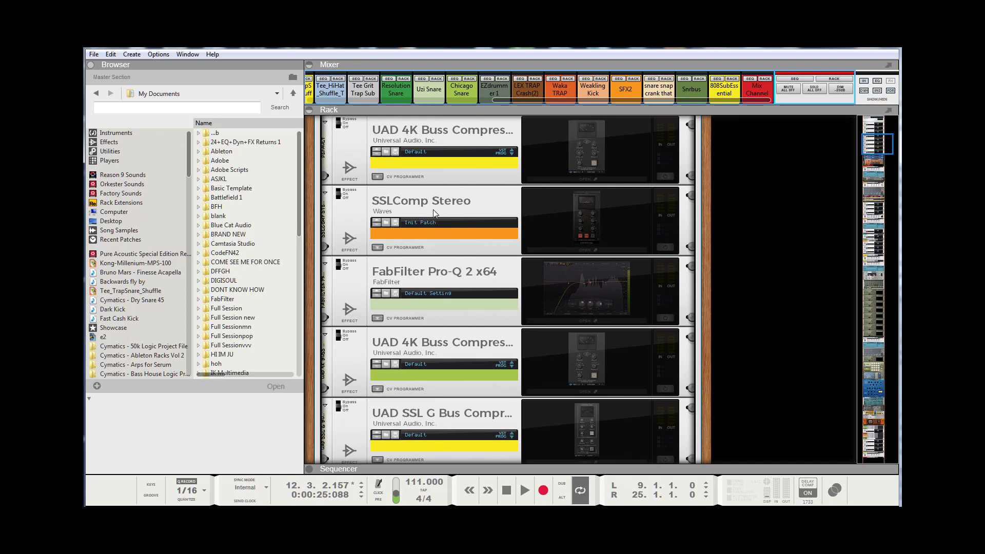
Look through the Master Section's insert chain from the UAD SSL G Bus Compressor back to the first T-RackS CS.
{"action": "scroll", "coordinate": [433, 208], "scroll_direction": "down", "scroll_amount": 2}
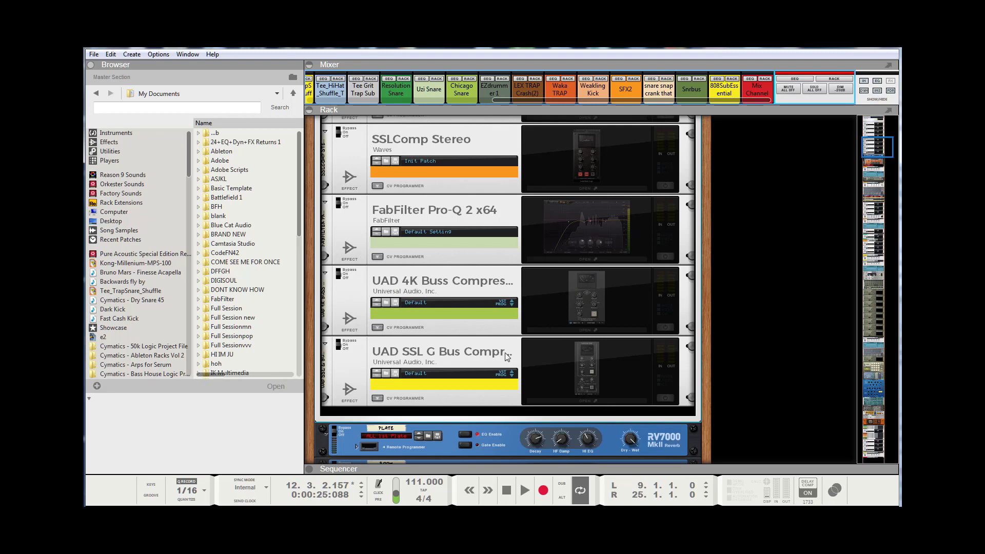
{"action": "left_click", "coordinate": [461, 352]}
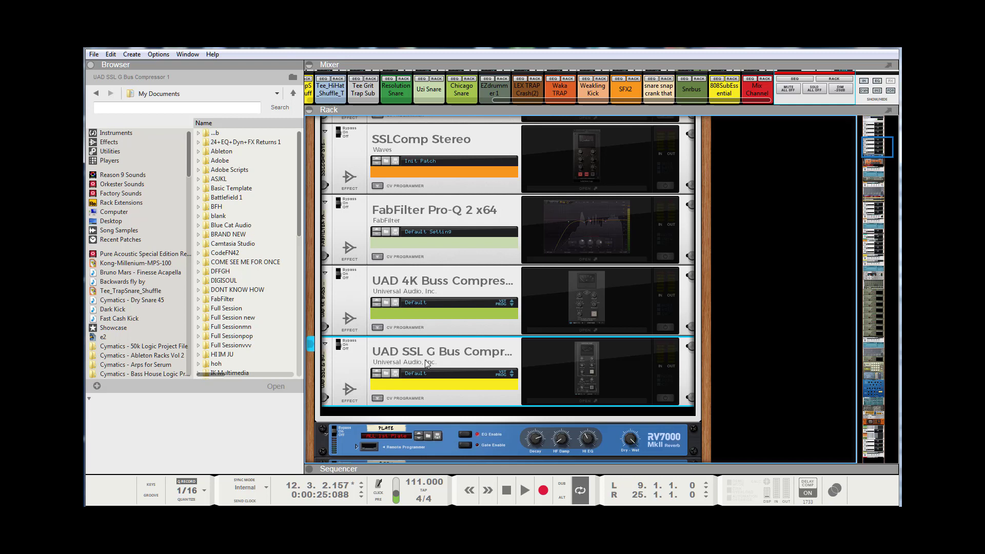
{"action": "scroll", "coordinate": [379, 287], "scroll_direction": "up", "scroll_amount": 5}
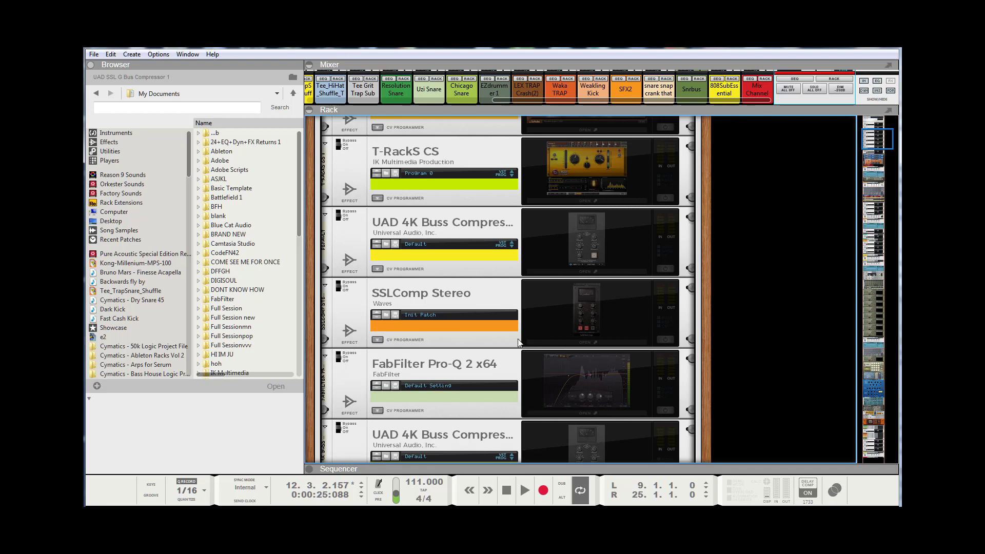
{"action": "scroll", "coordinate": [518, 343], "scroll_direction": "up", "scroll_amount": 3}
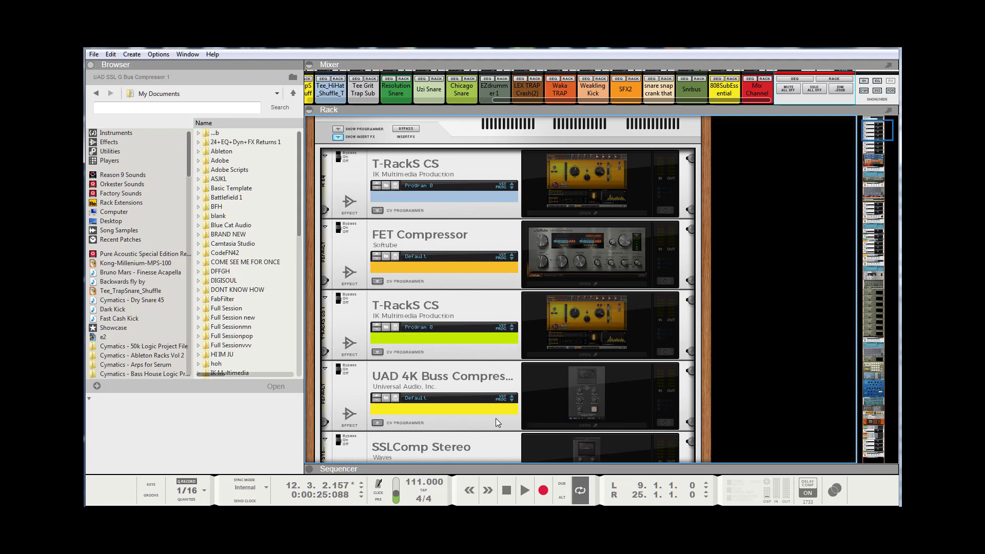
Enlarge the mixer to show the faders and Master Section meters, and play the song from its beginning.
{"action": "left_click", "coordinate": [505, 494]}
{"action": "left_click_drag", "start_coordinate": [552, 108], "coordinate": [569, 264]}
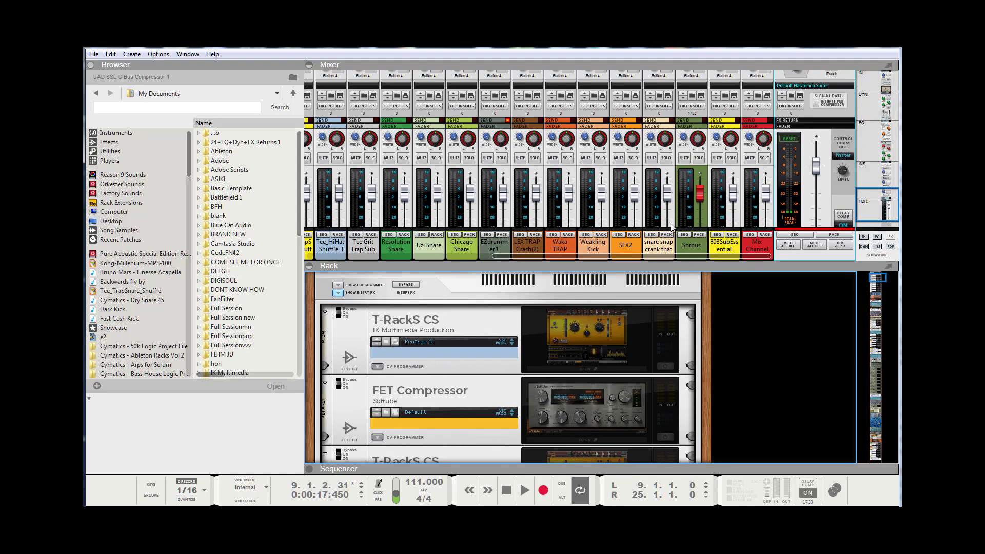
{"action": "left_click", "coordinate": [839, 171]}
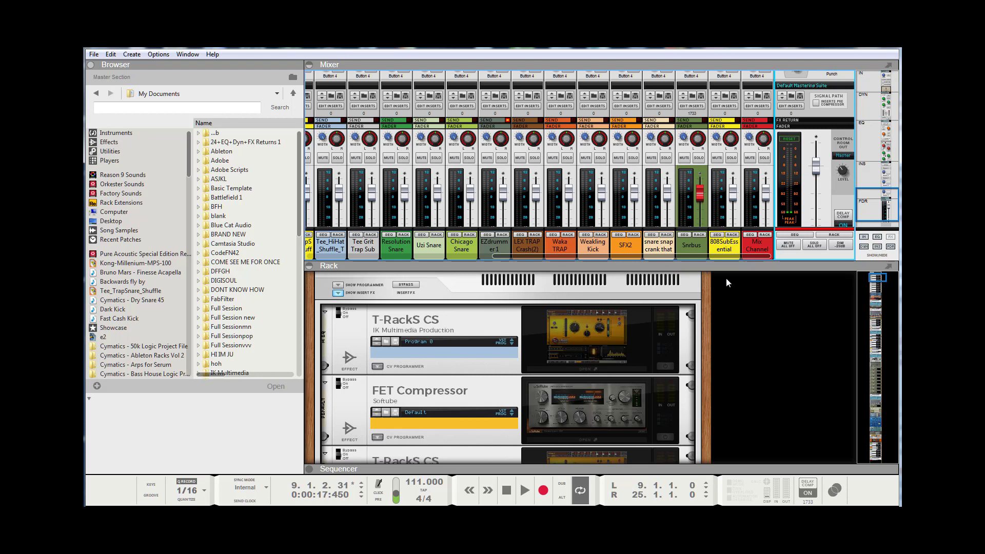
{"action": "left_click", "coordinate": [533, 489]}
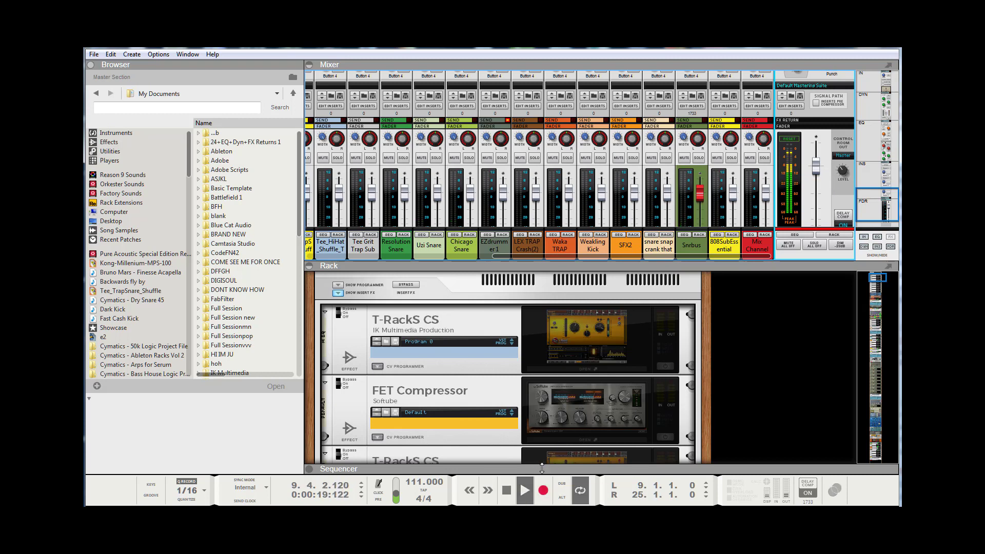
{"action": "left_click", "coordinate": [510, 484]}
{"action": "left_click", "coordinate": [510, 484]}
{"action": "left_click", "coordinate": [510, 484]}
{"action": "left_click", "coordinate": [524, 487]}
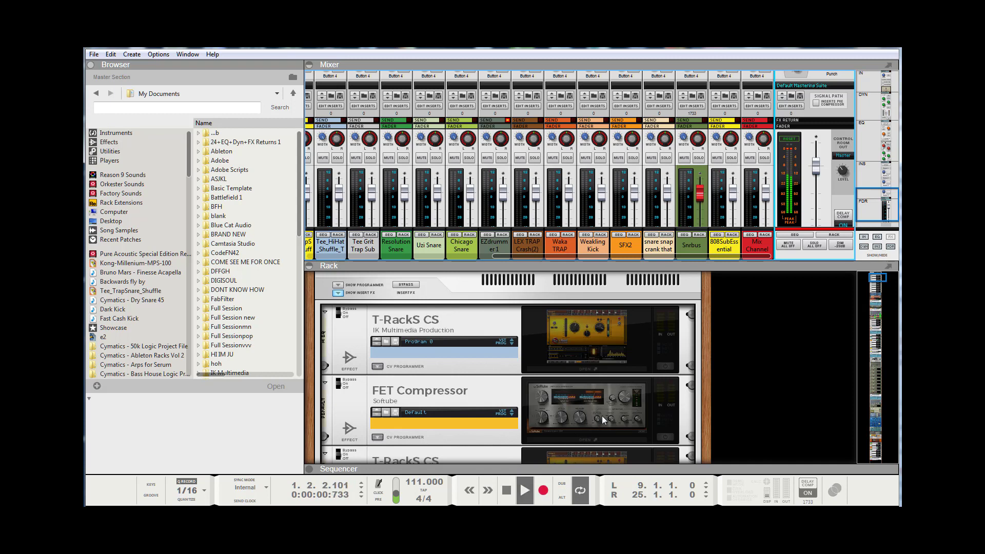
Turn on the first T-RackS CS master insert and set the control room level to 1.27 dB.
{"action": "left_click", "coordinate": [662, 365]}
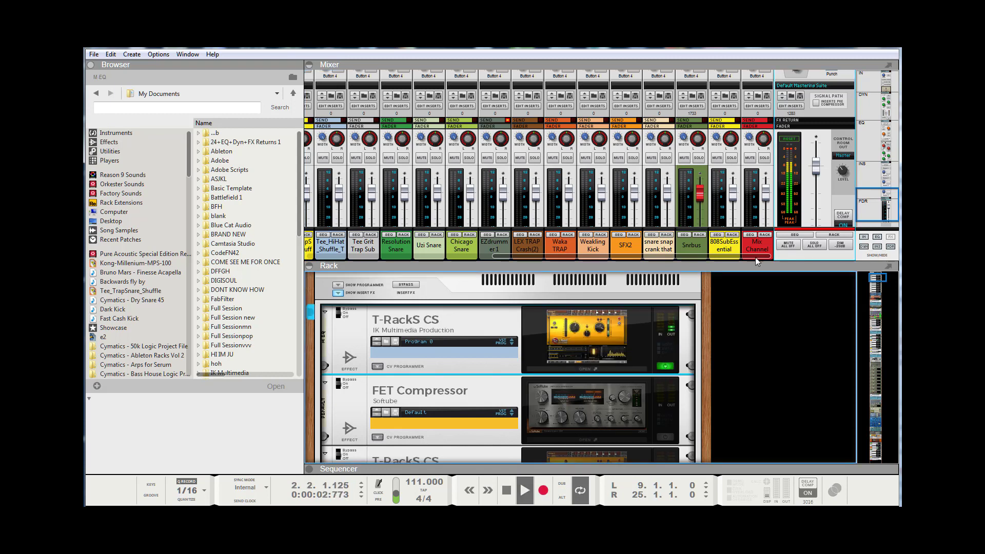
{"action": "left_click", "coordinate": [839, 170]}
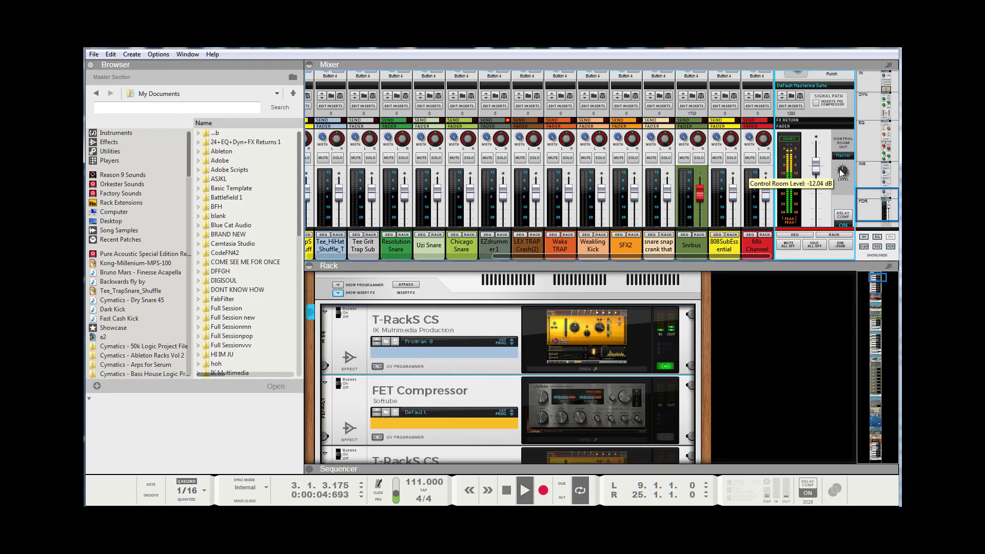
{"action": "left_click_drag", "start_coordinate": [841, 166], "coordinate": [838, 165]}
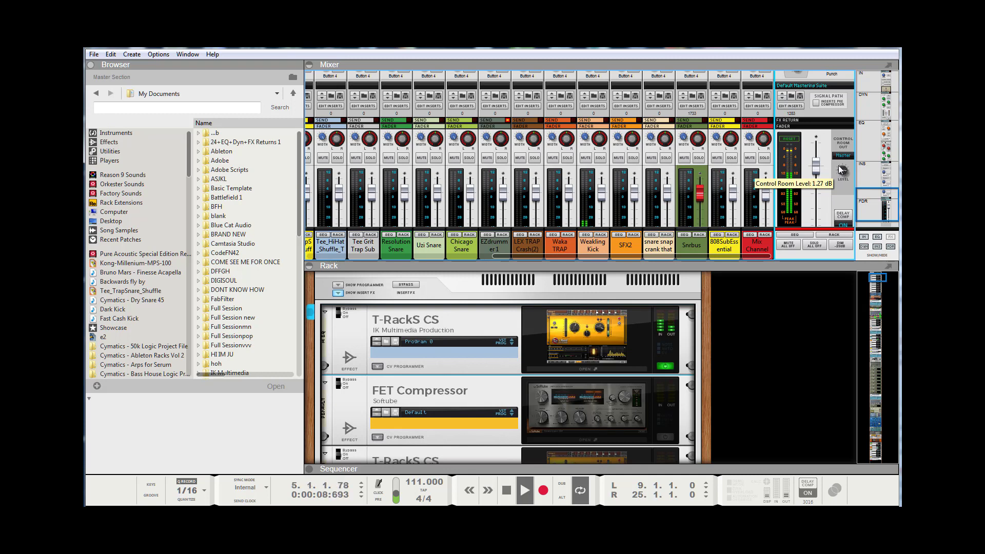
Open the first T-RackS CS editor, place it clear of the master meters, and readjust the control room level.
{"action": "left_click", "coordinate": [602, 334]}
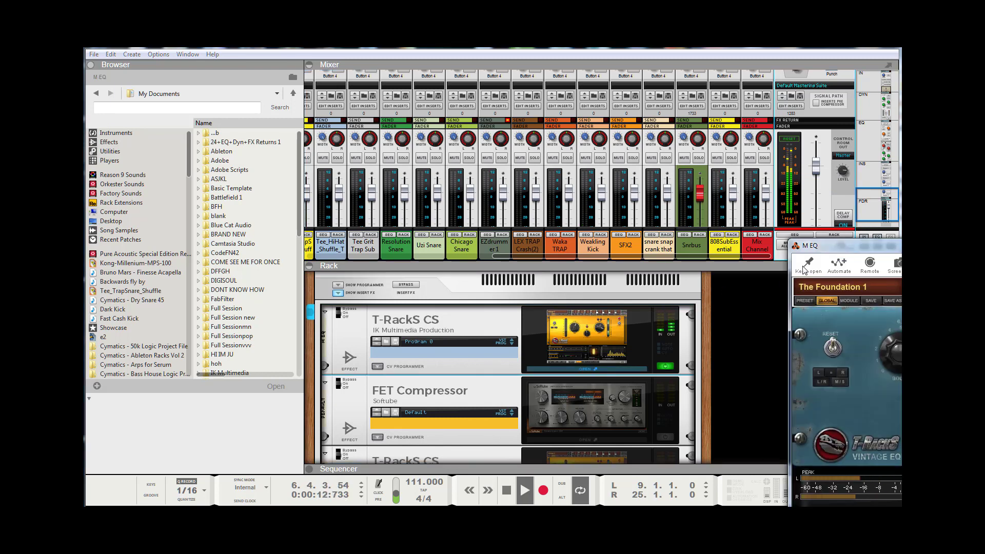
{"action": "left_click_drag", "start_coordinate": [846, 252], "coordinate": [320, 112]}
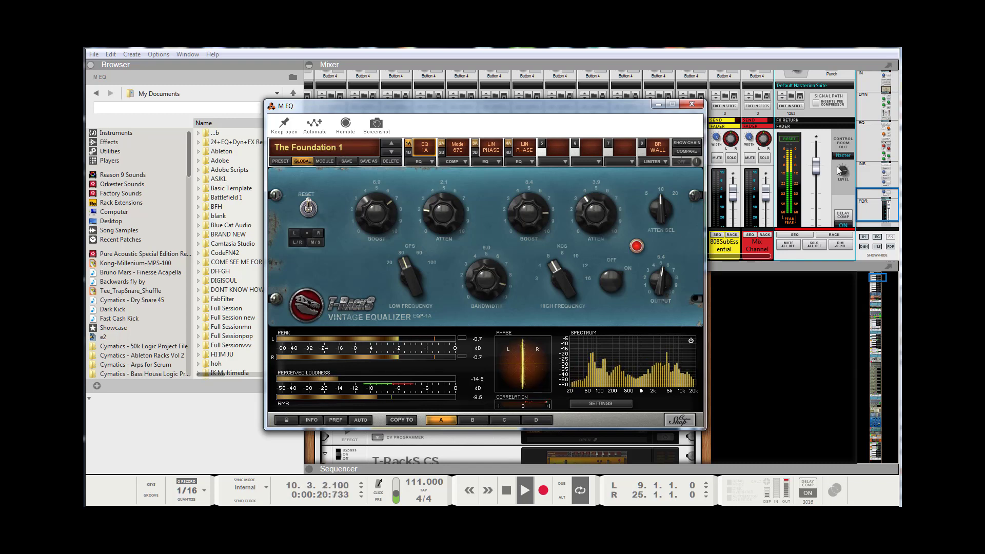
{"action": "left_click_drag", "start_coordinate": [842, 175], "coordinate": [814, 176]}
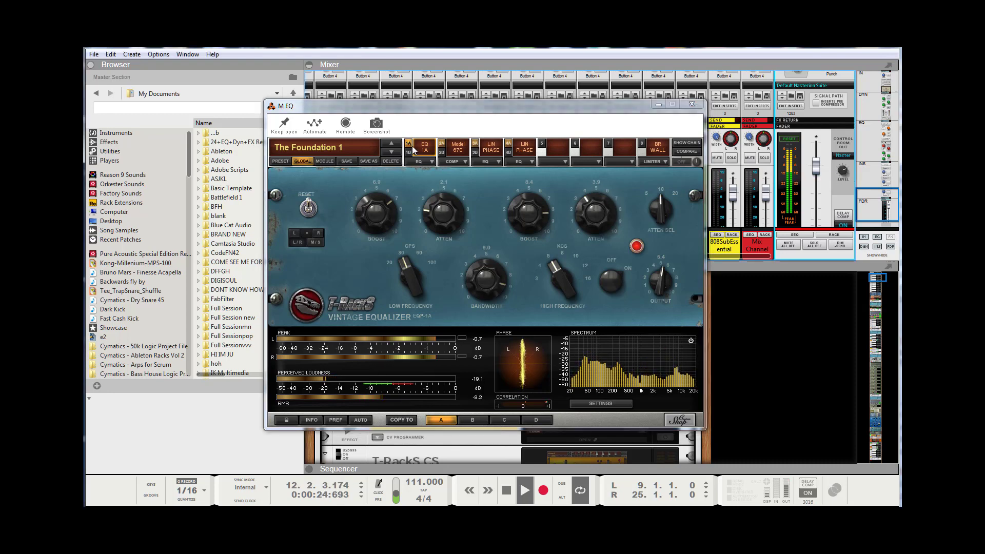
Examine the M EQ chain's Model 670, Lin Phase and BR Wall modules, toggle its compare mode, and close the editor.
{"action": "left_click", "coordinate": [443, 146]}
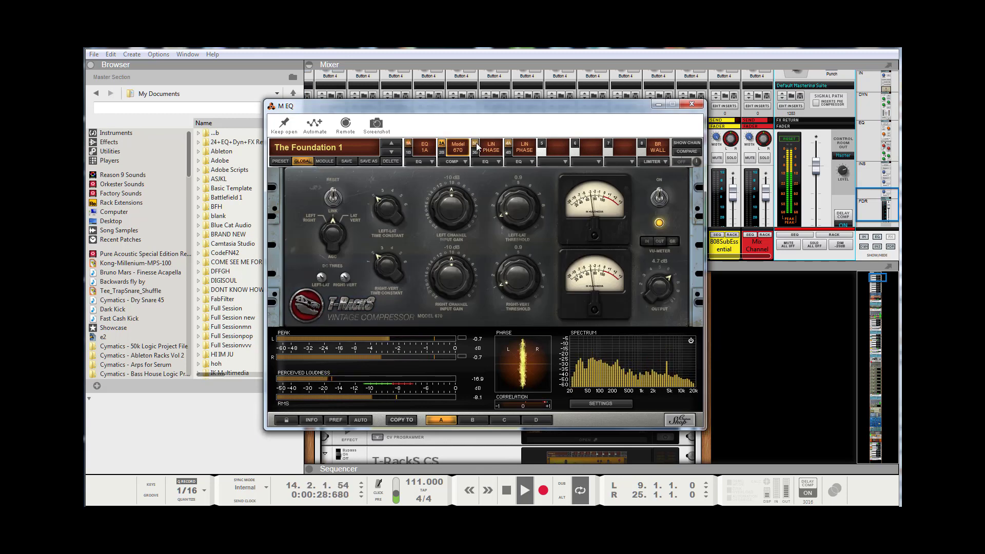
{"action": "left_click", "coordinate": [490, 147]}
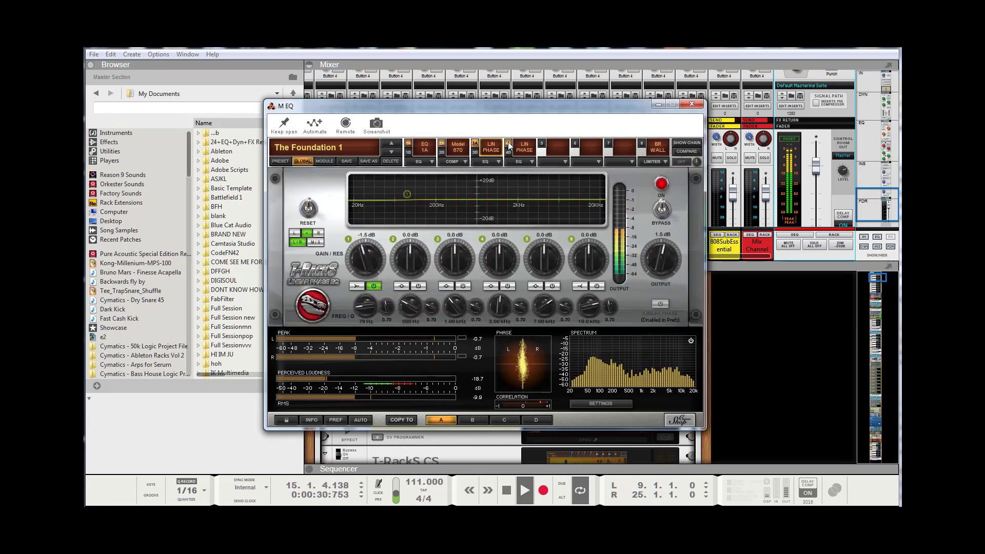
{"action": "left_click", "coordinate": [531, 147]}
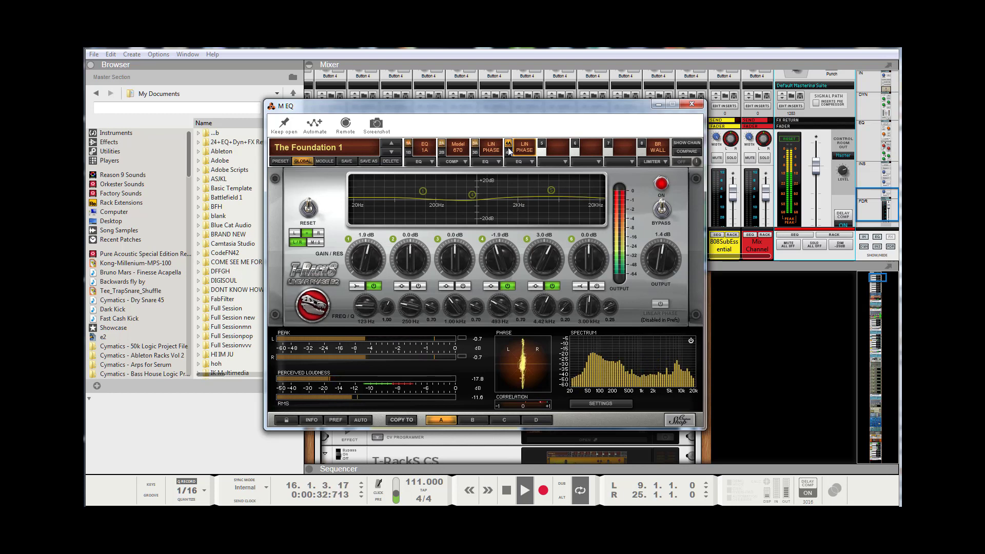
{"action": "left_click", "coordinate": [641, 146]}
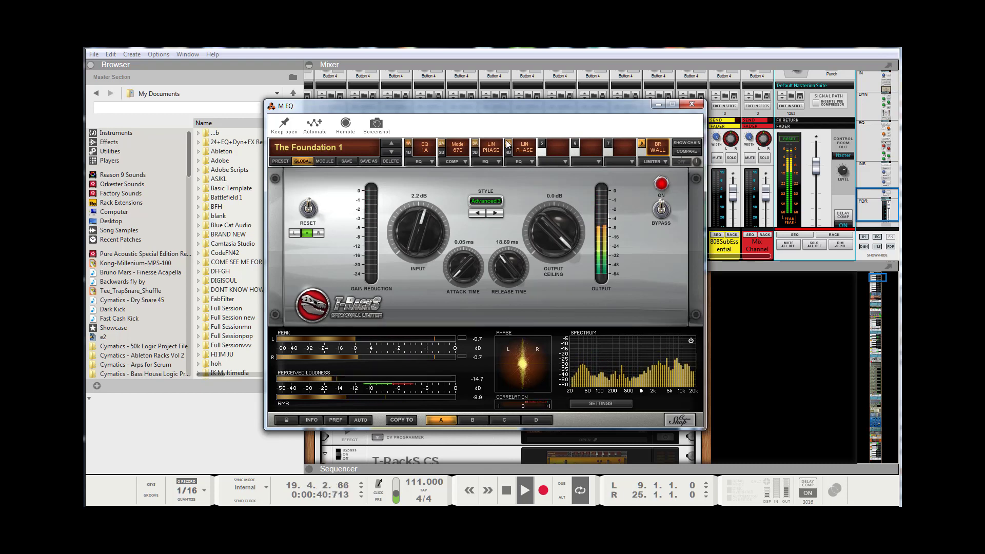
{"action": "left_click", "coordinate": [524, 147]}
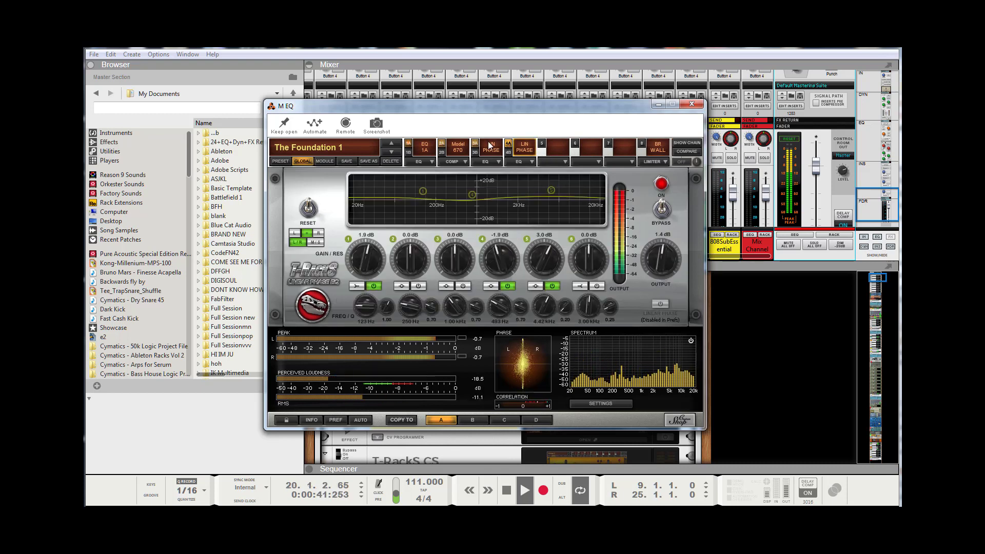
{"action": "left_click", "coordinate": [686, 152]}
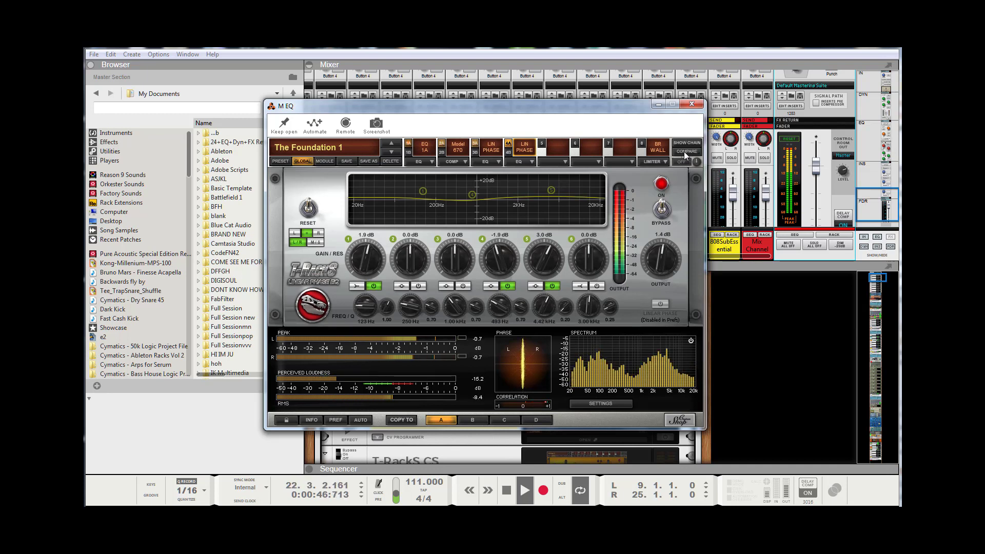
{"action": "left_click", "coordinate": [685, 152]}
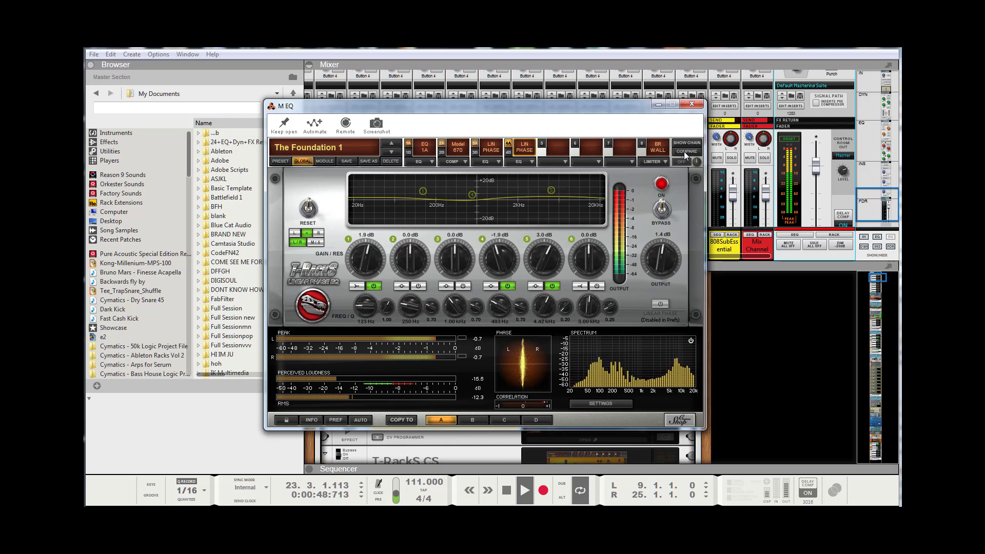
{"action": "left_click", "coordinate": [692, 105]}
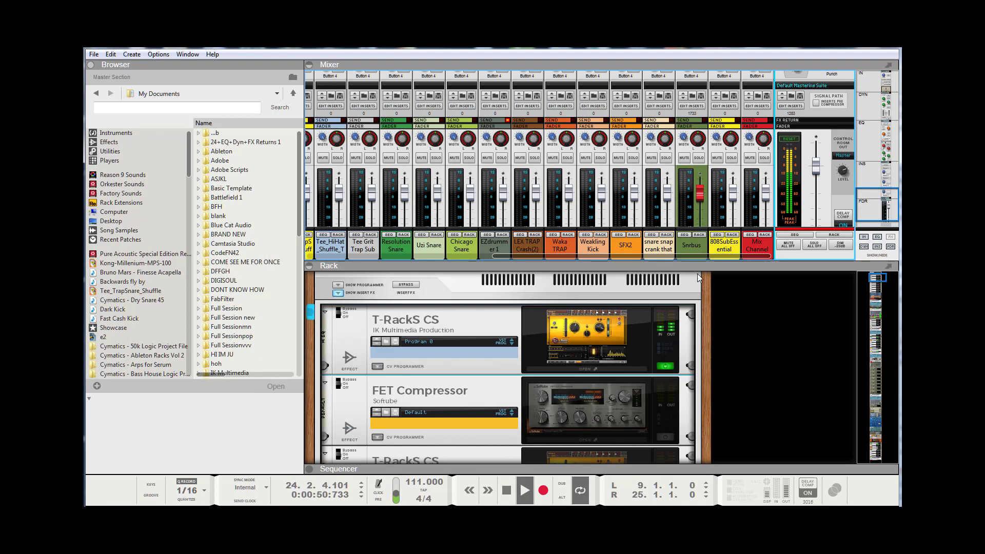
Switch from the first T-RackS CS to the FET Compressor insert and open its editor beside the master meters.
{"action": "left_click", "coordinate": [669, 362]}
{"action": "scroll", "coordinate": [664, 346], "scroll_direction": "down", "scroll_amount": 1}
{"action": "left_click", "coordinate": [667, 377]}
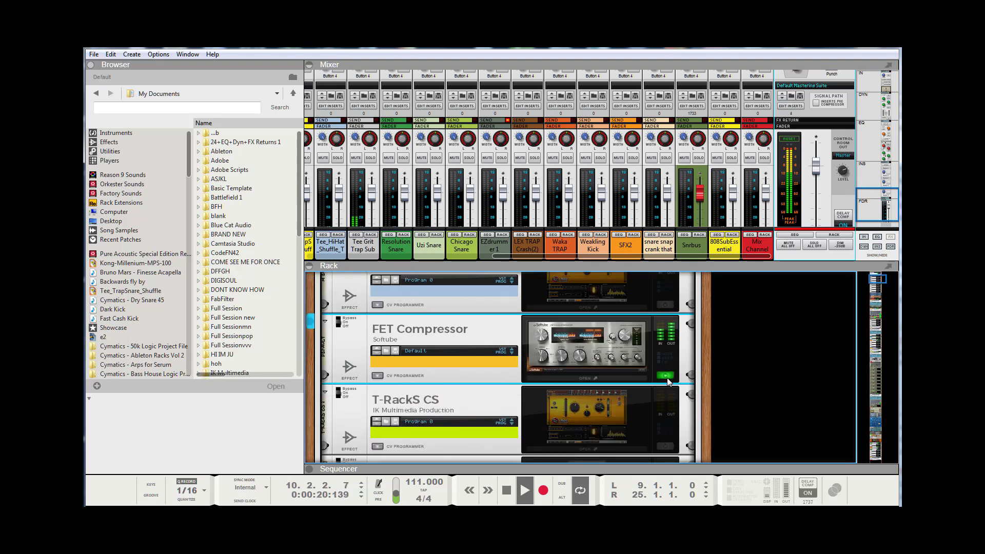
{"action": "left_click", "coordinate": [585, 378]}
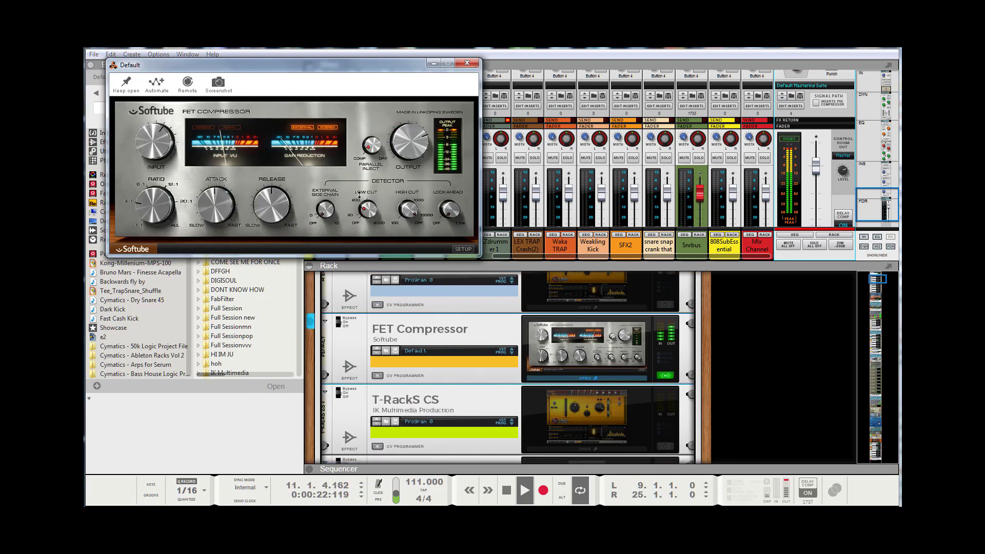
{"action": "left_click_drag", "start_coordinate": [318, 63], "coordinate": [549, 93]}
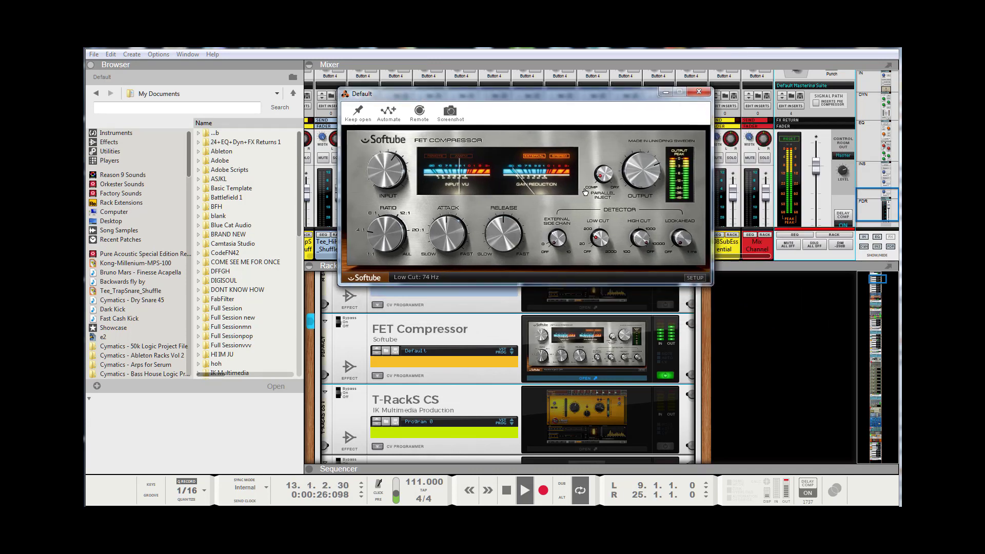
Set the FET Compressor's input to 4.2 dB and high cut to 874 Hz, adjust its low cut, and close the editor.
{"action": "mouse_move", "coordinate": [394, 180]}
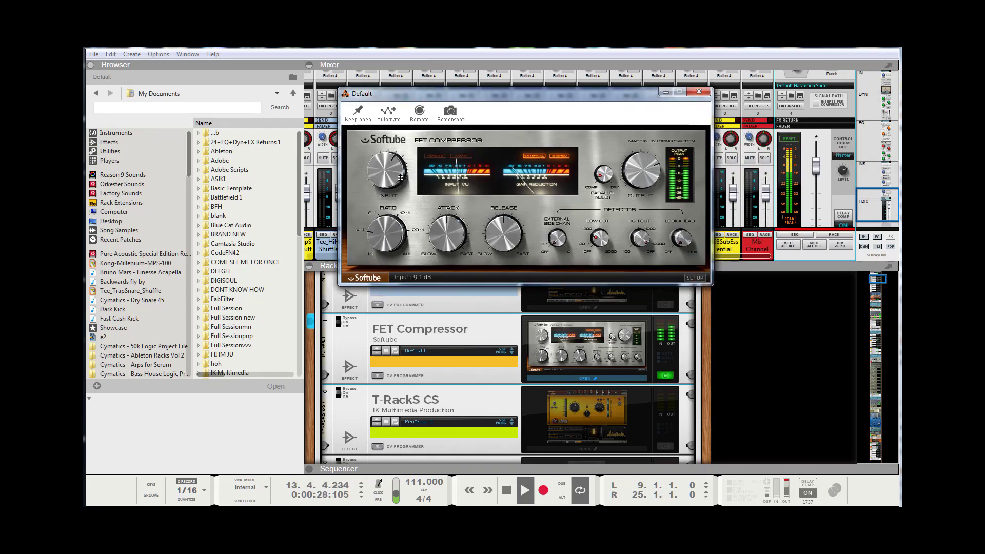
{"action": "left_click_drag", "start_coordinate": [394, 180], "coordinate": [394, 174]}
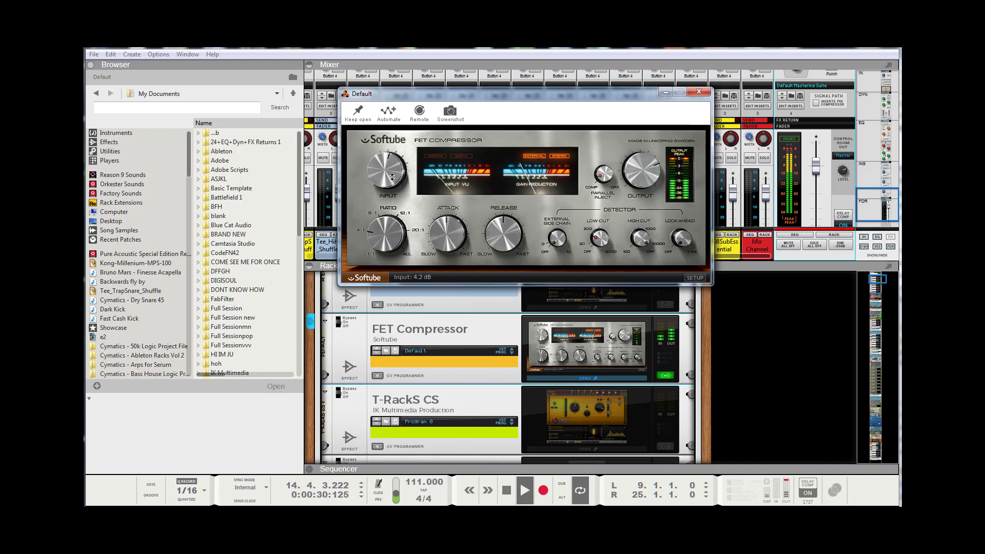
{"action": "mouse_move", "coordinate": [600, 175]}
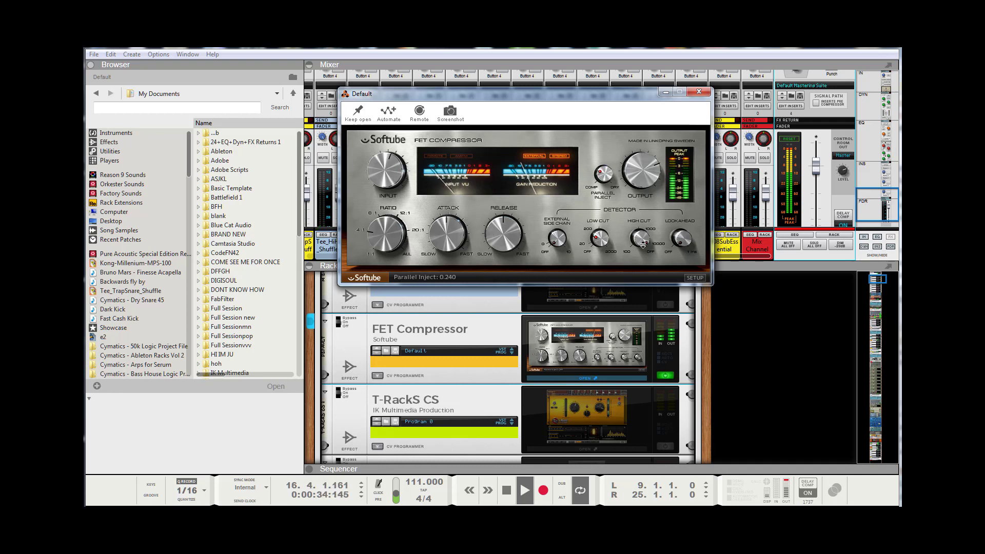
{"action": "left_click_drag", "start_coordinate": [639, 238], "coordinate": [641, 285]}
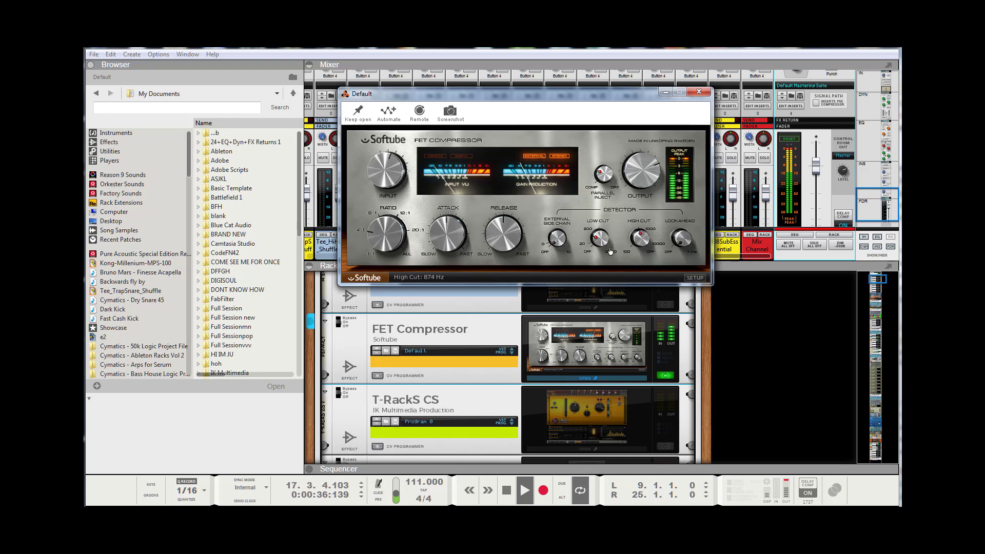
{"action": "left_click_drag", "start_coordinate": [600, 237], "coordinate": [554, 249]}
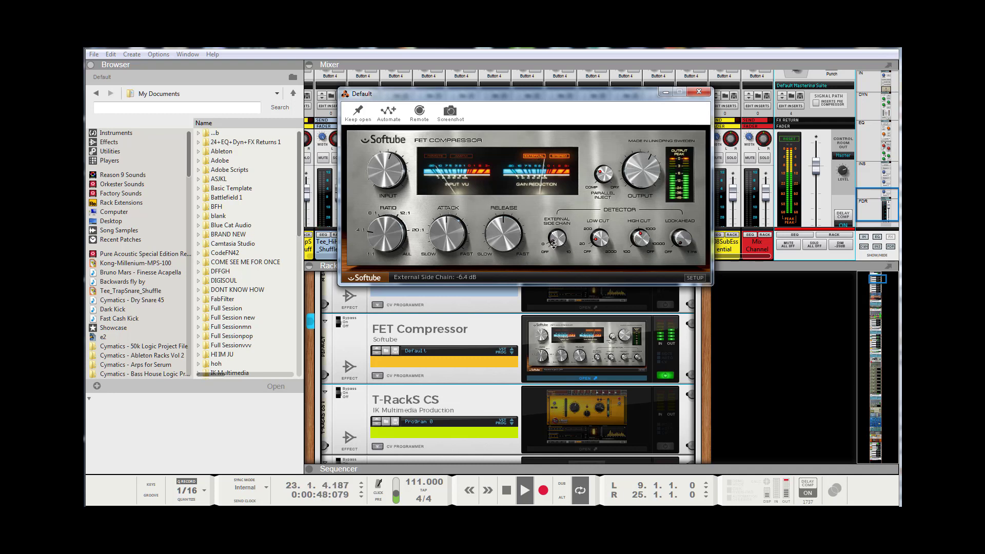
{"action": "left_click", "coordinate": [699, 91]}
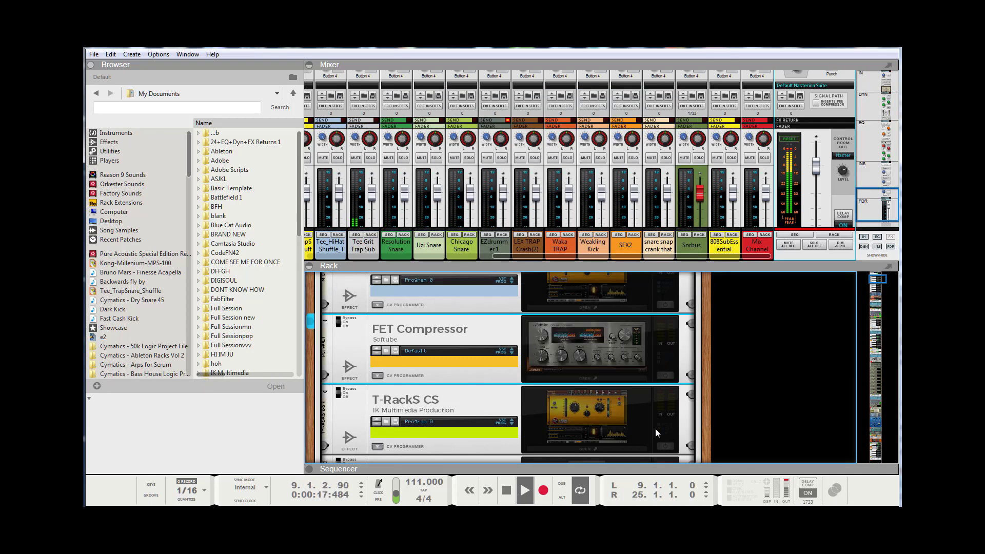
Switch on the second T-RackS CS insert below the FET Compressor and open its editor.
{"action": "left_click", "coordinate": [667, 445]}
{"action": "left_click", "coordinate": [667, 446]}
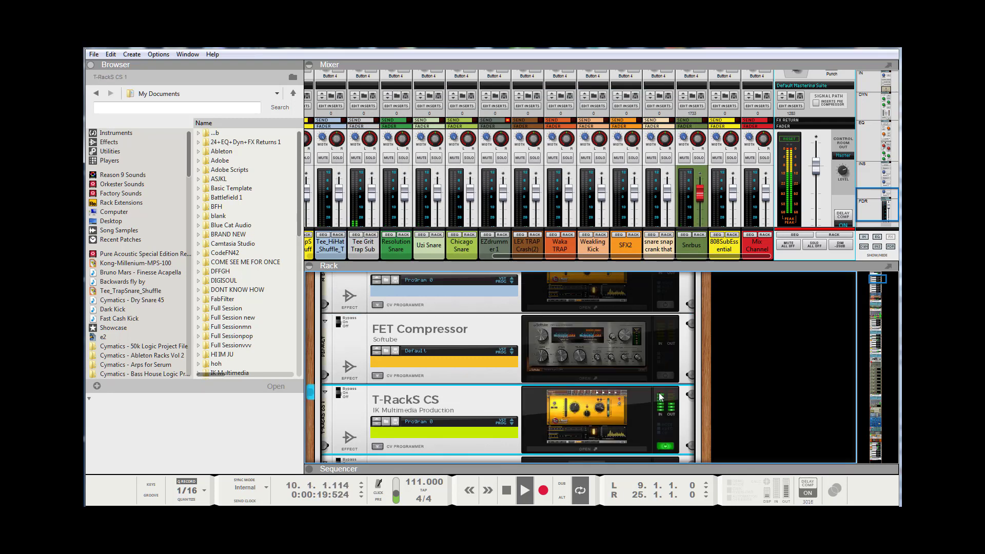
{"action": "scroll", "coordinate": [658, 391], "scroll_direction": "down", "scroll_amount": 1}
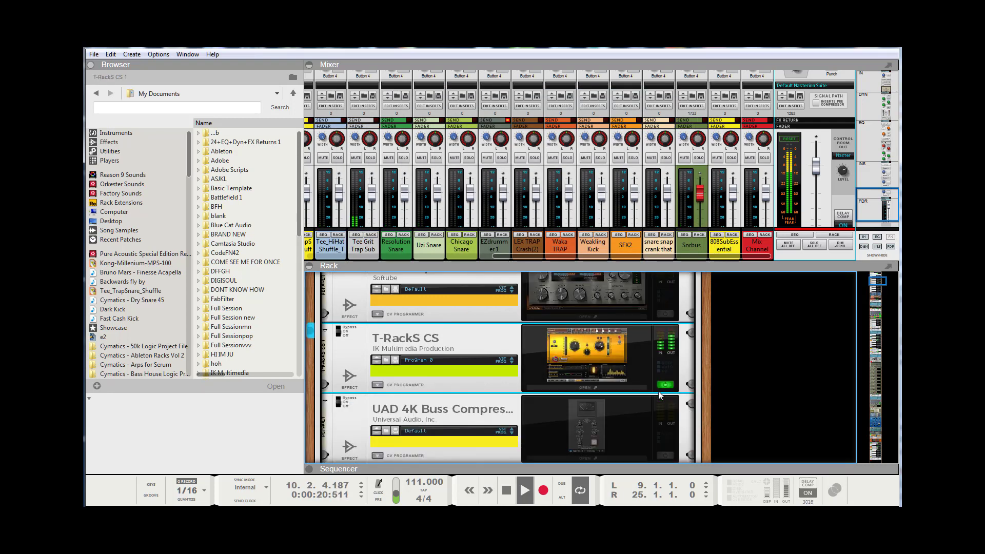
{"action": "left_click", "coordinate": [604, 349]}
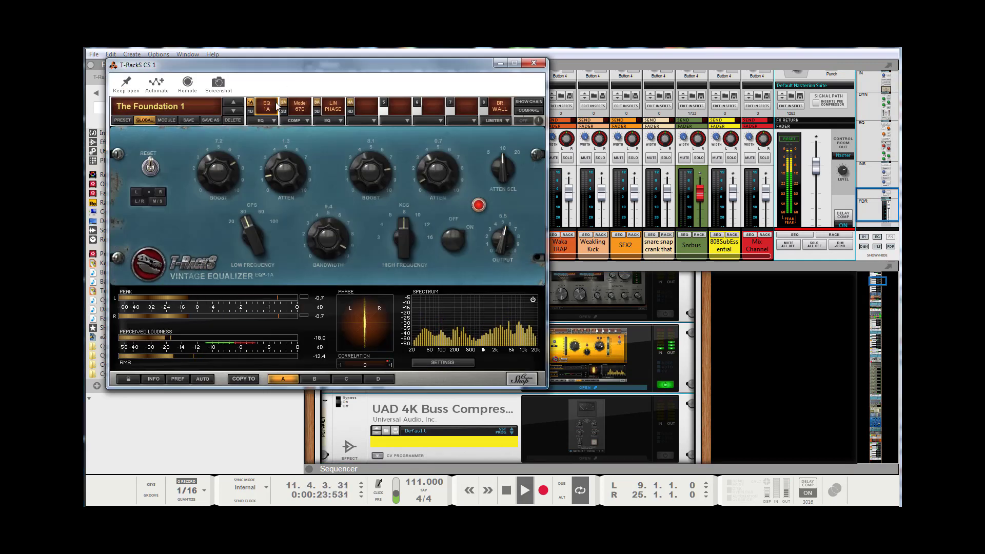
Examine the Model 670, Lin Phase and BR Wall modules of The Foundation 1 chain, and close the editor.
{"action": "left_click", "coordinate": [309, 107]}
{"action": "left_click", "coordinate": [333, 106]}
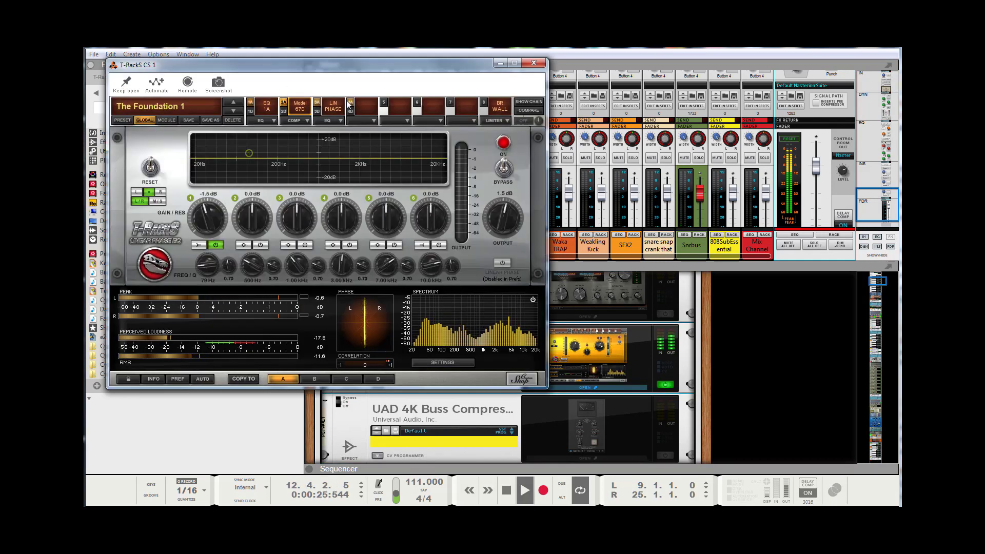
{"action": "left_click", "coordinate": [499, 106]}
{"action": "left_click", "coordinate": [533, 62]}
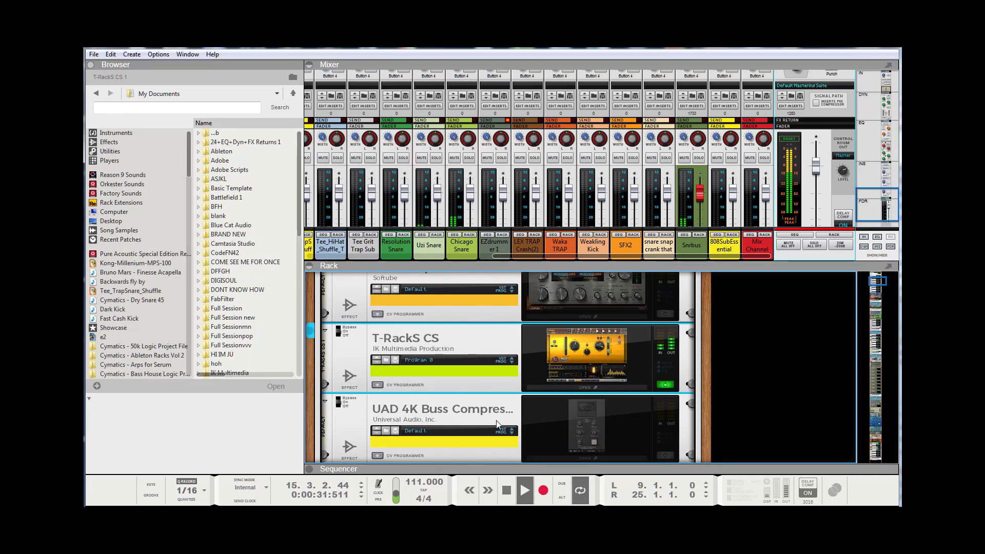
Stop playback, return to the song start, and enlarge the rack to show the Master Section with its insert effects.
{"action": "left_click", "coordinate": [504, 491]}
{"action": "left_click", "coordinate": [503, 494]}
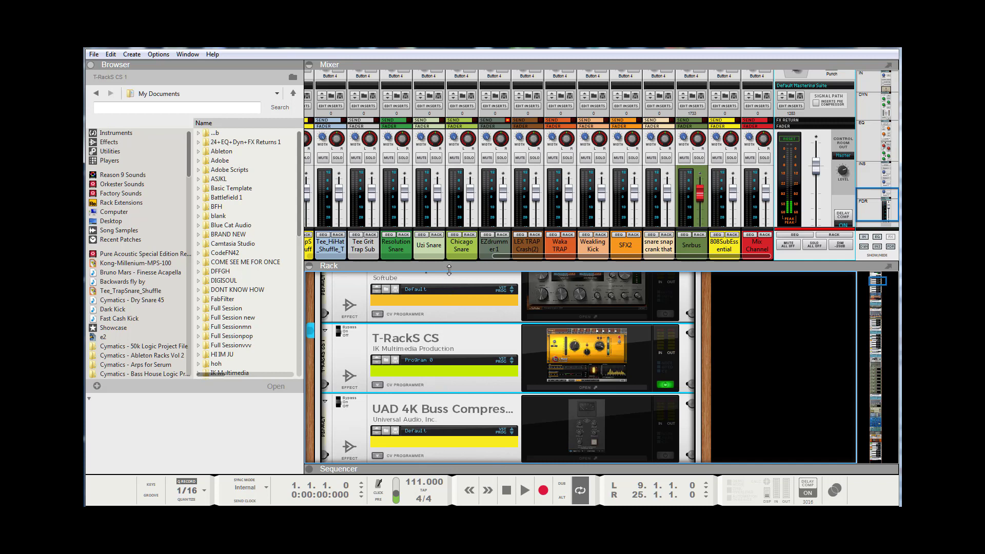
{"action": "left_click_drag", "start_coordinate": [450, 271], "coordinate": [450, 133]}
{"action": "scroll", "coordinate": [555, 288], "scroll_direction": "up", "scroll_amount": 5}
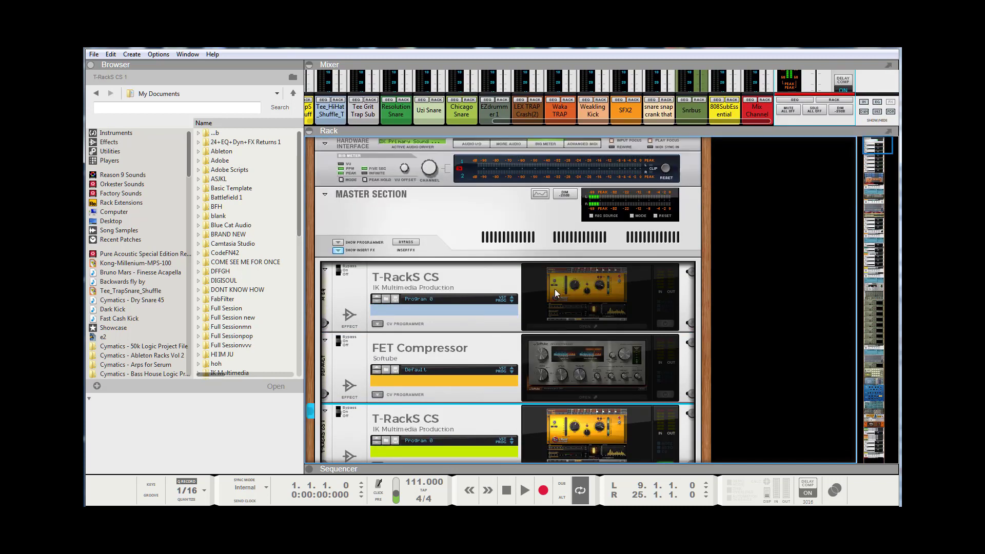
Bypass the second T-RackS CS insert and select the first T-RackS CS below the Master Section.
{"action": "left_click", "coordinate": [478, 277]}
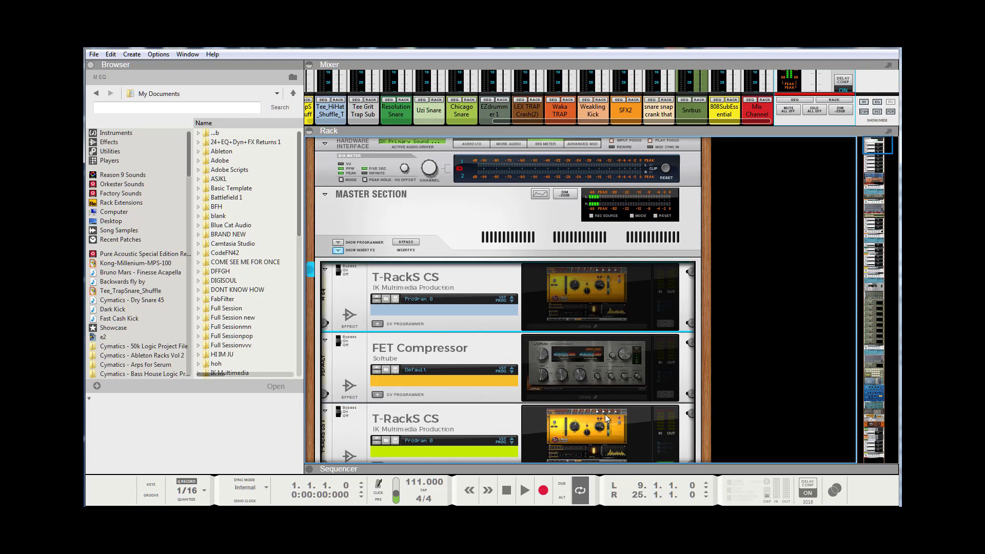
{"action": "scroll", "coordinate": [654, 435], "scroll_direction": "down", "scroll_amount": 3}
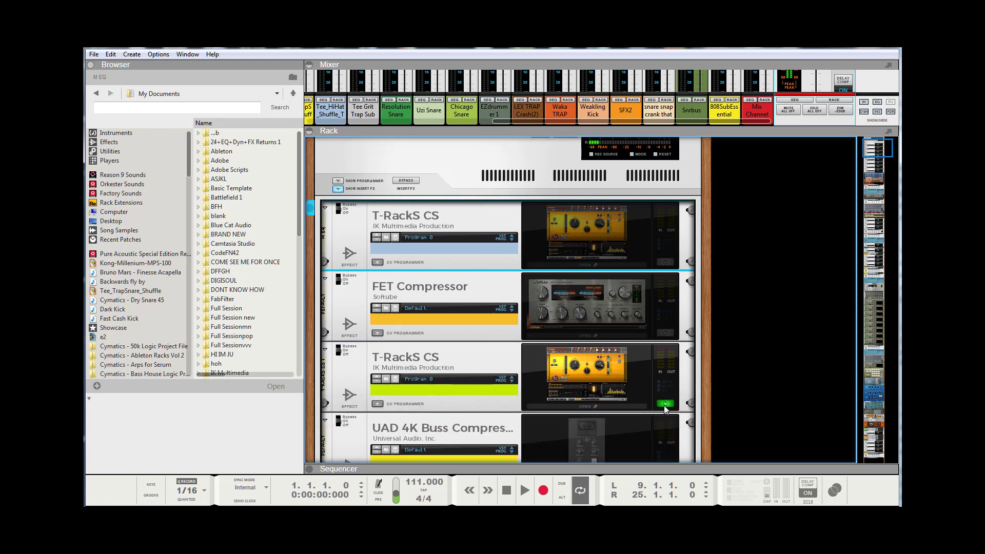
{"action": "left_click", "coordinate": [664, 406]}
{"action": "scroll", "coordinate": [617, 361], "scroll_direction": "up", "scroll_amount": 3}
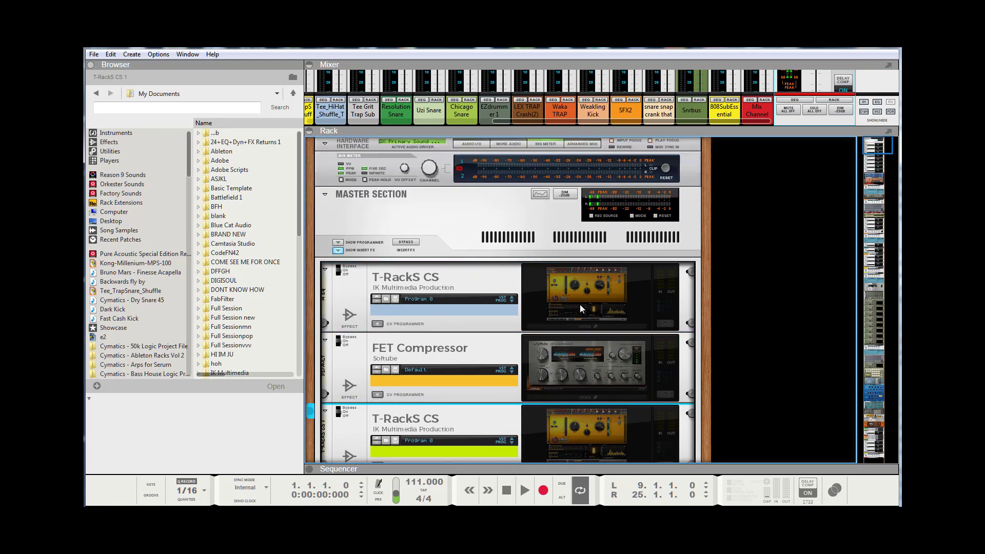
{"action": "left_click", "coordinate": [580, 282]}
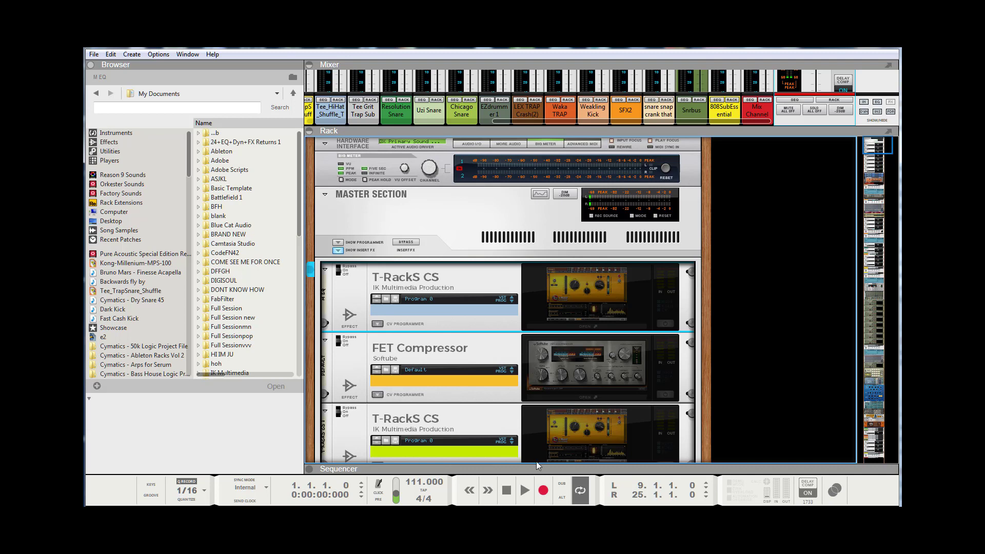
Enlarge the sequencer over the rack and zoom the arrangement in to about bars 11 to 16.
{"action": "left_click_drag", "start_coordinate": [536, 466], "coordinate": [530, 184]}
{"action": "left_click", "coordinate": [529, 496]}
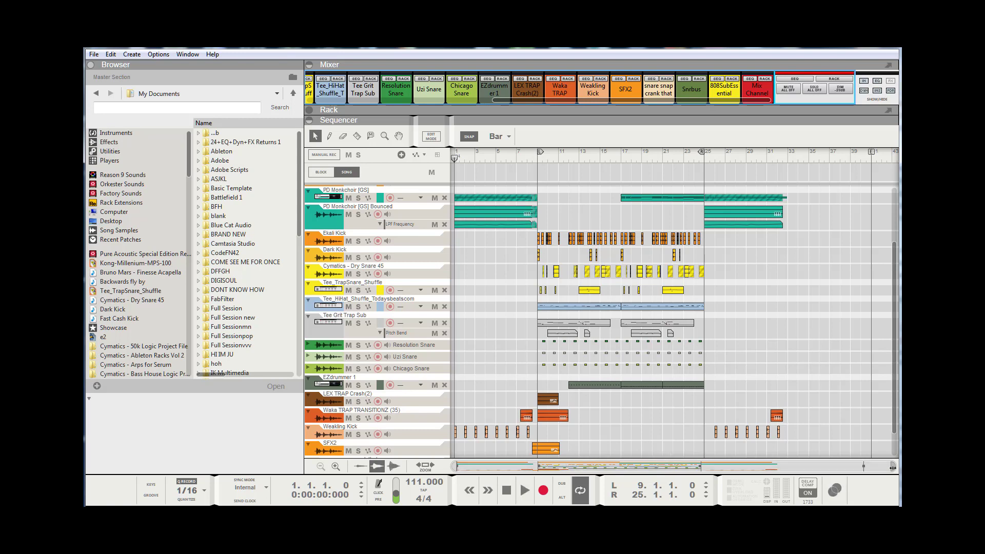
{"action": "left_click_drag", "start_coordinate": [875, 469], "coordinate": [604, 467]}
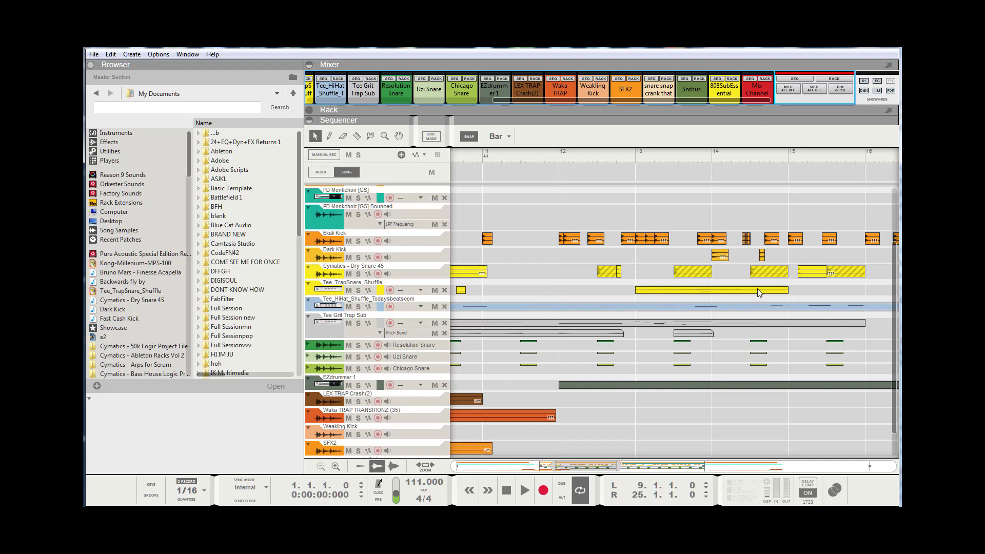
Switch to Chrome, examine the Google images of RMS and peak levels beside the song, and clear the window away.
{"action": "key", "text": "alt+Tab"}
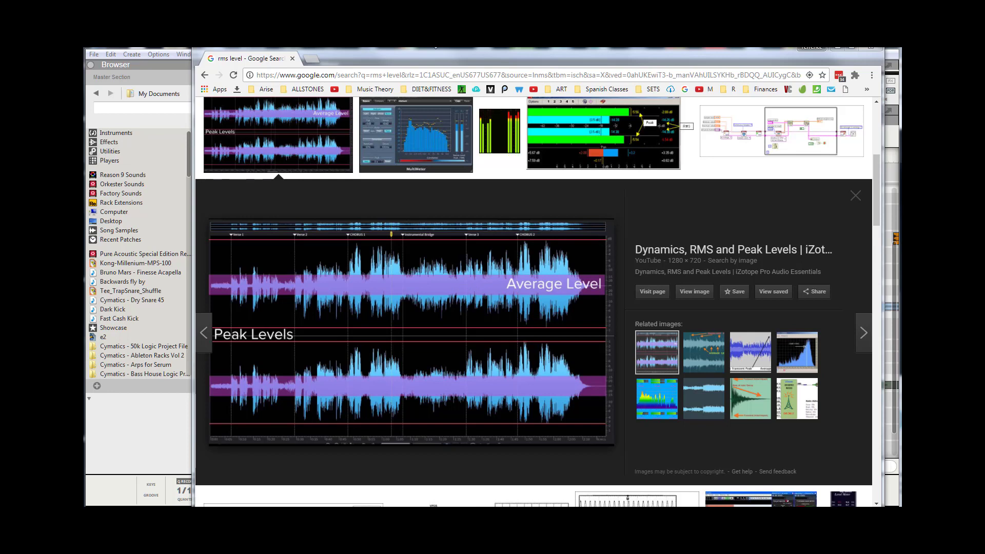
{"action": "left_click_drag", "start_coordinate": [434, 54], "coordinate": [794, 224]}
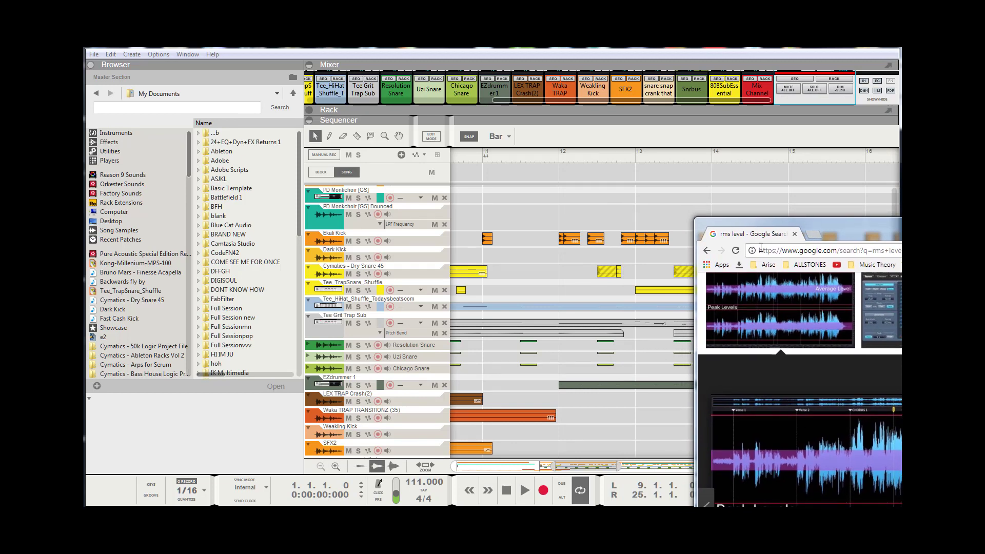
{"action": "left_click_drag", "start_coordinate": [695, 259], "coordinate": [426, 260]}
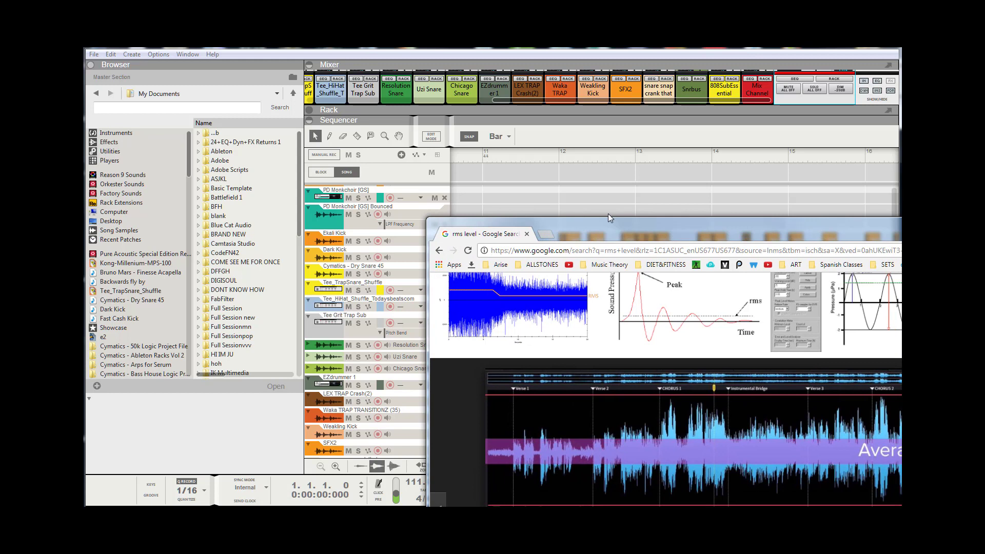
{"action": "left_click_drag", "start_coordinate": [608, 216], "coordinate": [608, 108]}
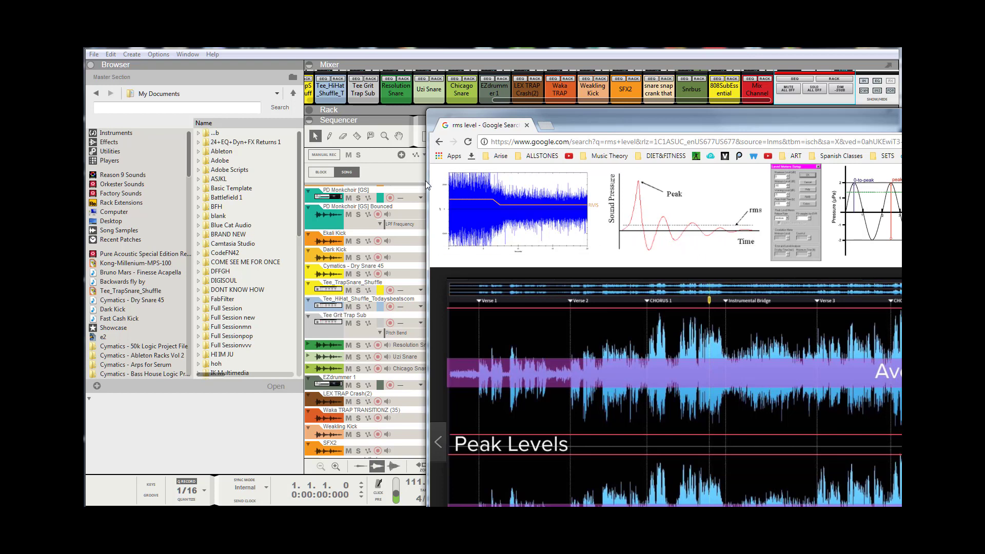
{"action": "left_click_drag", "start_coordinate": [427, 182], "coordinate": [900, 205]}
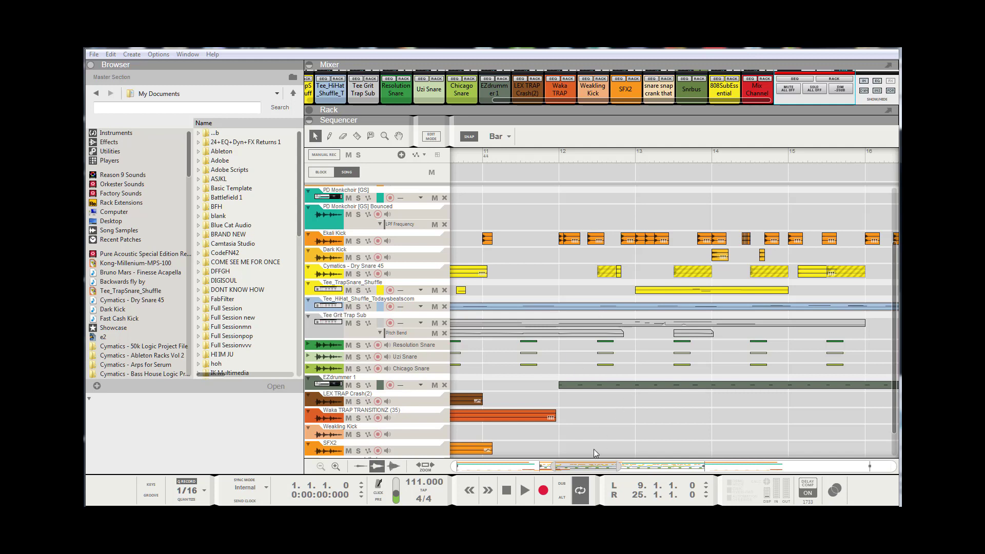
Zoom the sequencer out to the whole arrangement and enlarge the rack above it to show the Master Section.
{"action": "left_click_drag", "start_coordinate": [554, 466], "coordinate": [449, 466]}
{"action": "left_click_drag", "start_coordinate": [631, 466], "coordinate": [885, 479]}
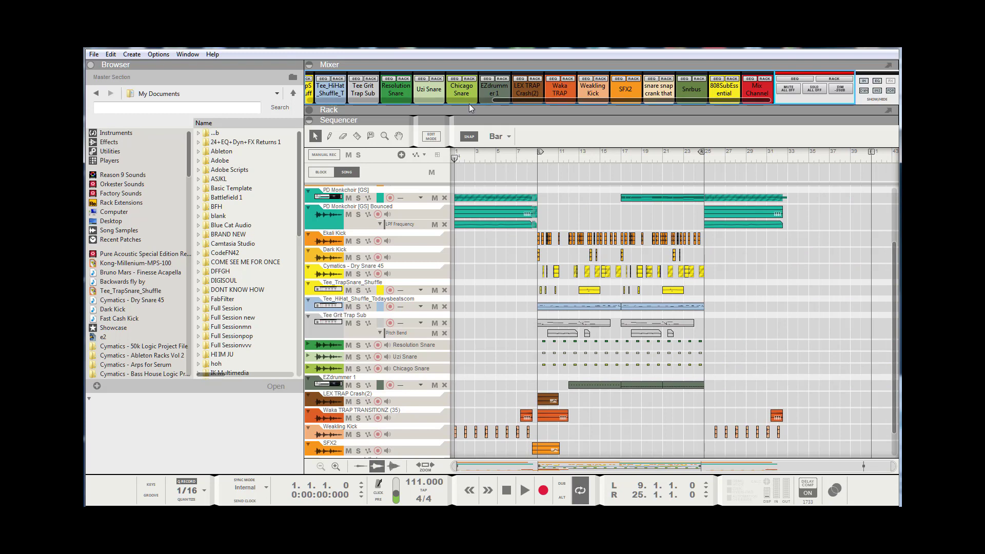
{"action": "left_click_drag", "start_coordinate": [469, 121], "coordinate": [468, 339]}
{"action": "scroll", "coordinate": [558, 292], "scroll_direction": "up", "scroll_amount": 3}
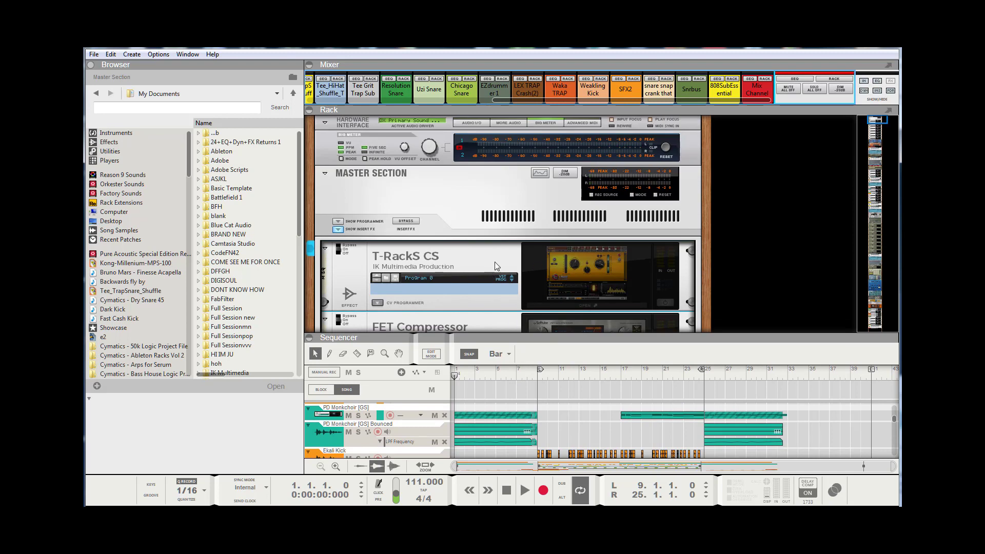
Select the first T-RackS CS and review the master insert effects down to the SSLComp Stereo.
{"action": "left_click", "coordinate": [501, 257]}
{"action": "scroll", "coordinate": [501, 257], "scroll_direction": "down", "scroll_amount": 5}
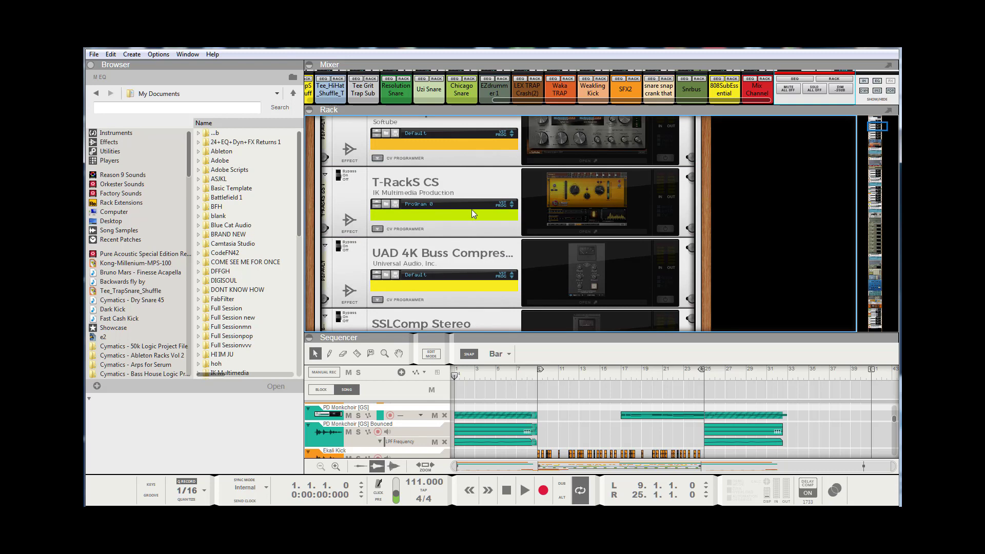
{"action": "scroll", "coordinate": [471, 210], "scroll_direction": "down", "scroll_amount": 1}
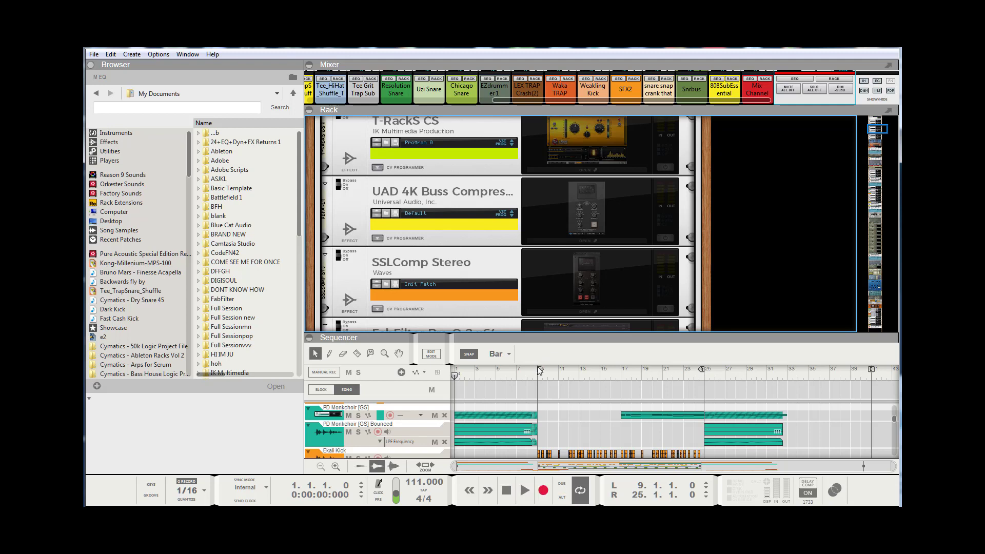
Set the loop to run from bar 1 to bar 33 and start playback.
{"action": "left_click_drag", "start_coordinate": [540, 371], "coordinate": [396, 390]}
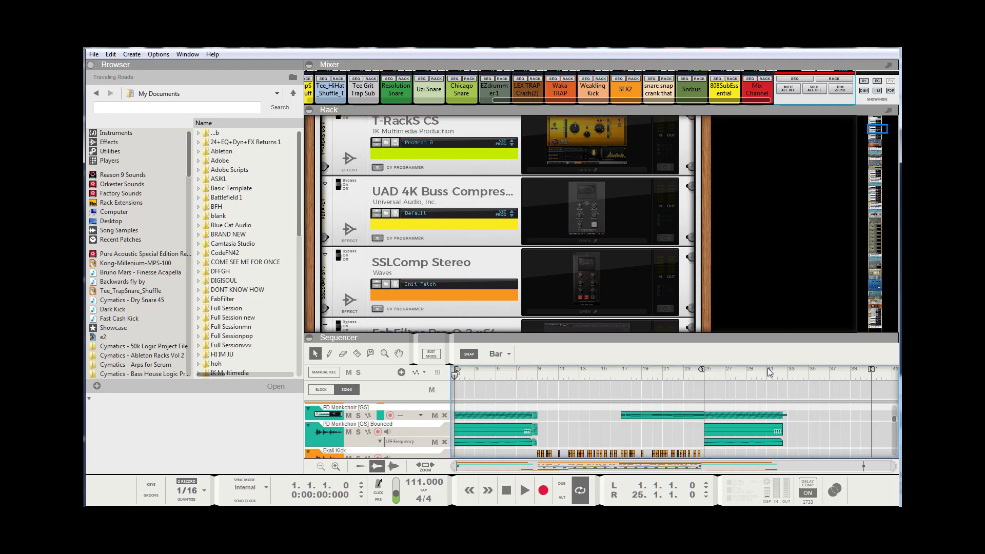
{"action": "left_click_drag", "start_coordinate": [702, 372], "coordinate": [788, 391]}
{"action": "left_click", "coordinate": [524, 491]}
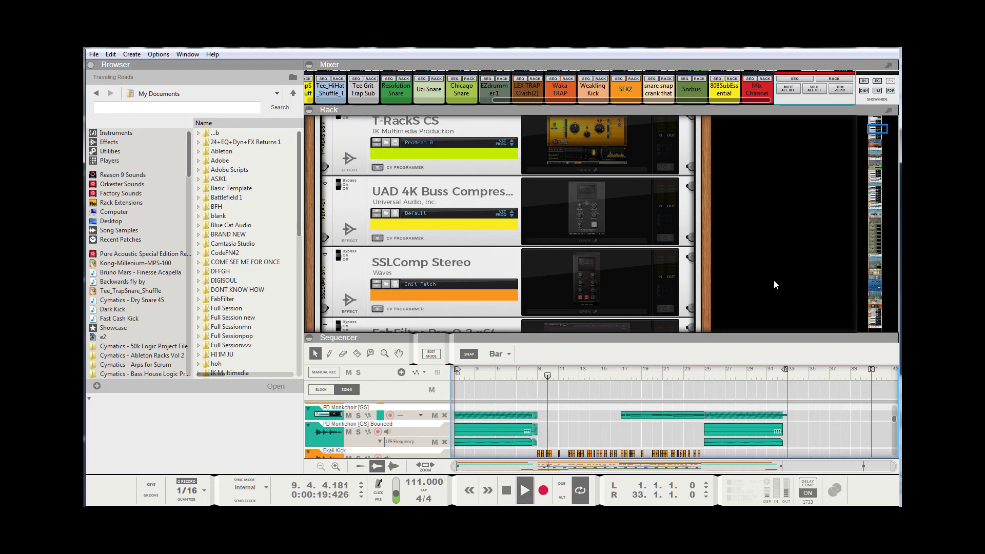
Expand the mixer to show the master meters, adjust the control room level, and shrink the mixer again.
{"action": "left_click_drag", "start_coordinate": [839, 108], "coordinate": [842, 253]}
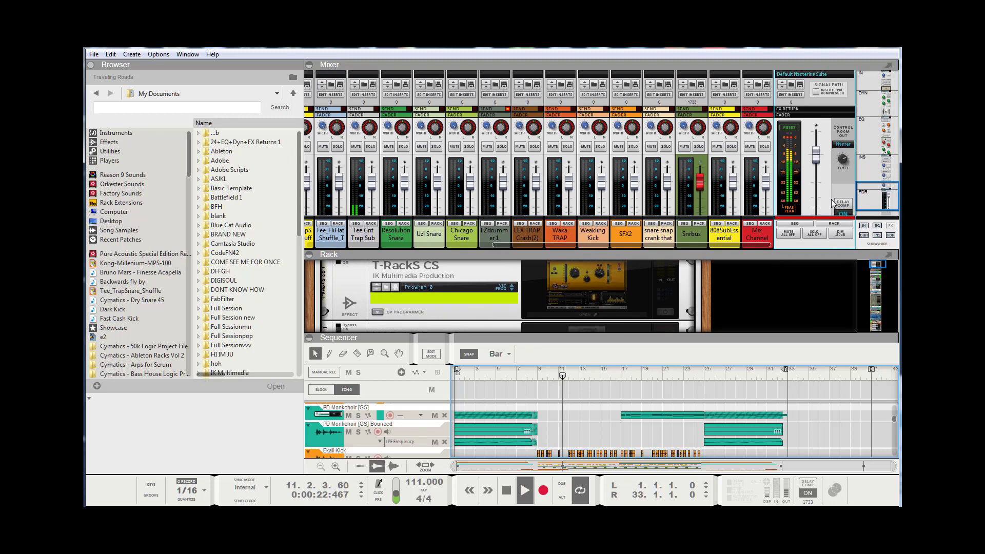
{"action": "left_click", "coordinate": [844, 167]}
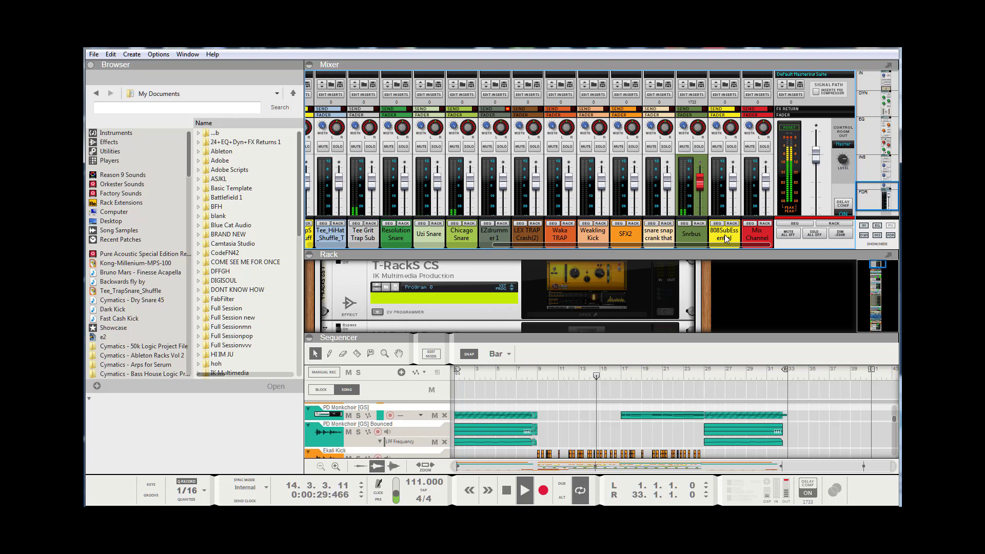
{"action": "left_click_drag", "start_coordinate": [703, 253], "coordinate": [703, 103]}
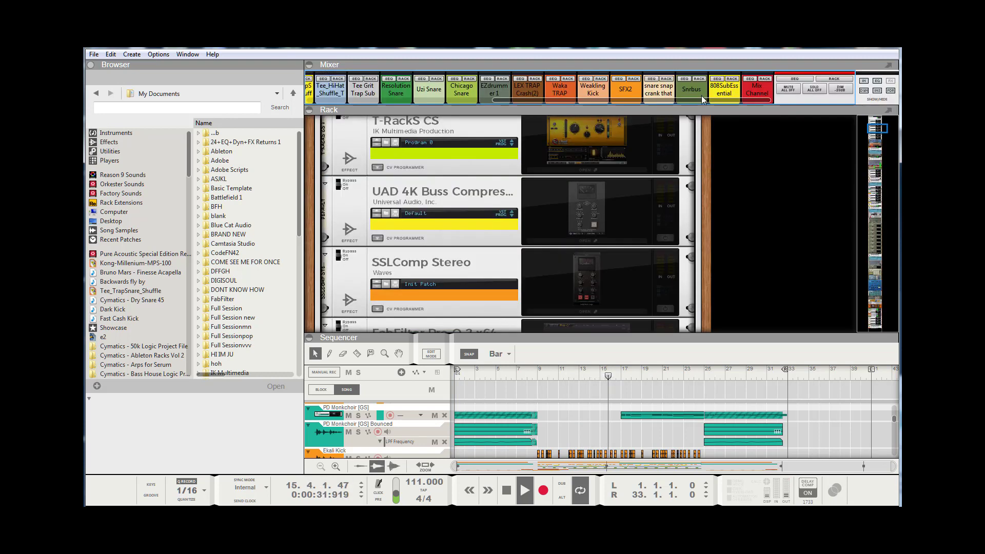
Switch on the UAD 4K Buss Compressor insert and select the T-RackS CS above it.
{"action": "left_click", "coordinate": [667, 238]}
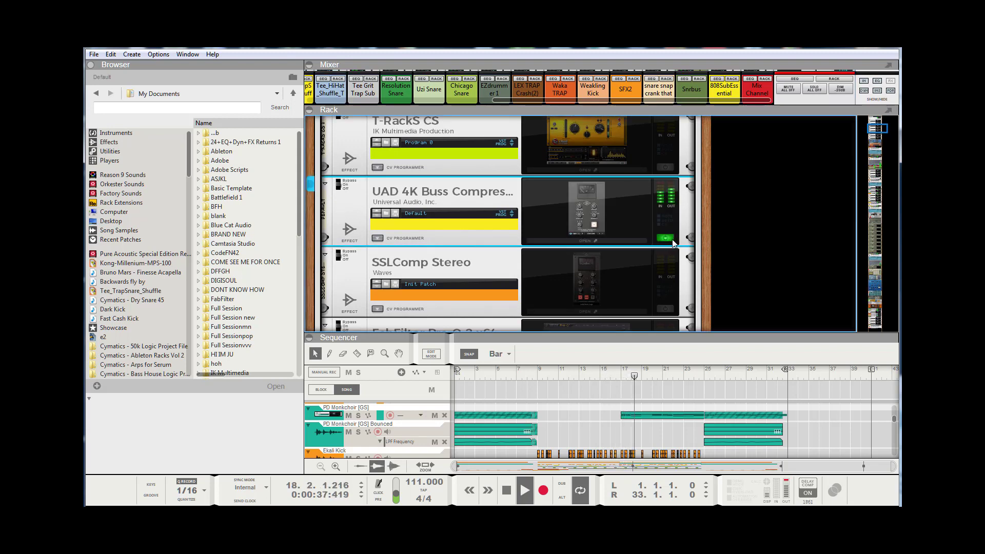
{"action": "left_click", "coordinate": [652, 117]}
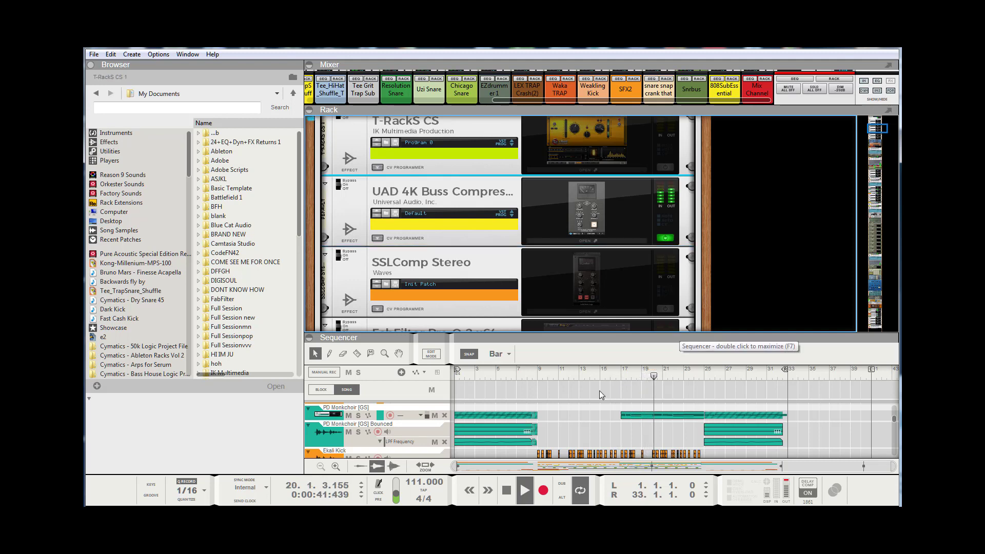
Set the playback loop from bar 9 to bar 25 and resize the work areas to show the mixer faders above the rack.
{"action": "left_click_drag", "start_coordinate": [456, 369], "coordinate": [540, 369]}
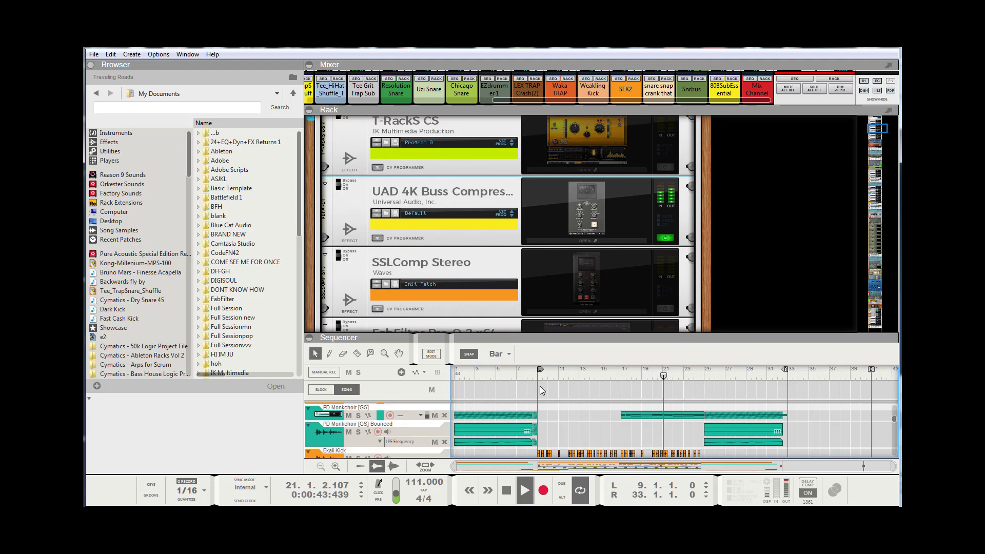
{"action": "left_click_drag", "start_coordinate": [785, 369], "coordinate": [704, 380]}
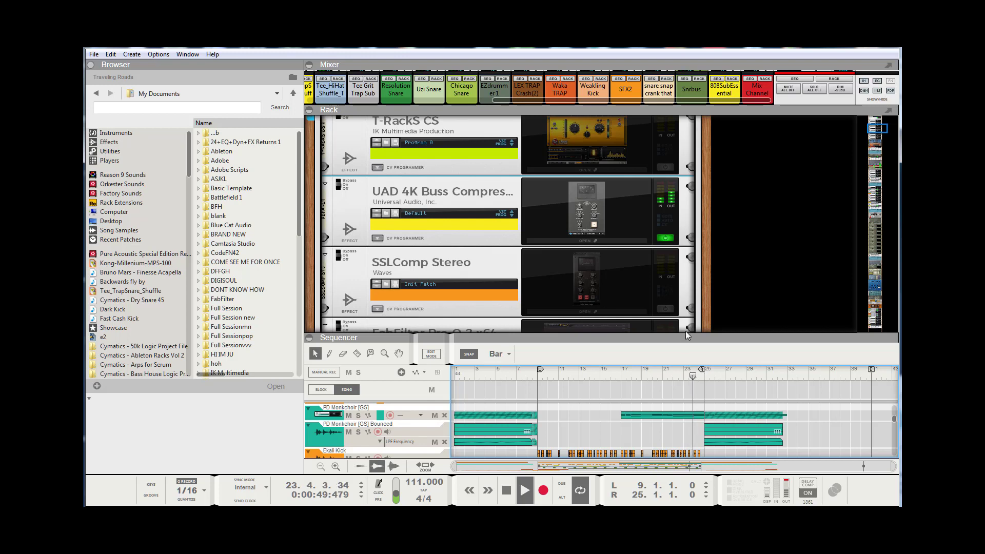
{"action": "left_click_drag", "start_coordinate": [682, 335], "coordinate": [690, 457]}
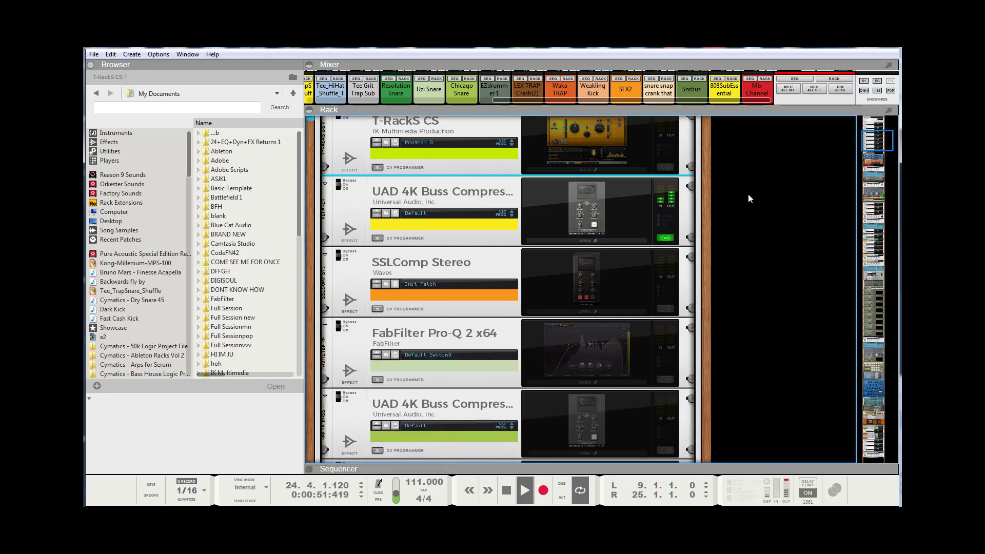
{"action": "left_click_drag", "start_coordinate": [731, 104], "coordinate": [726, 313]}
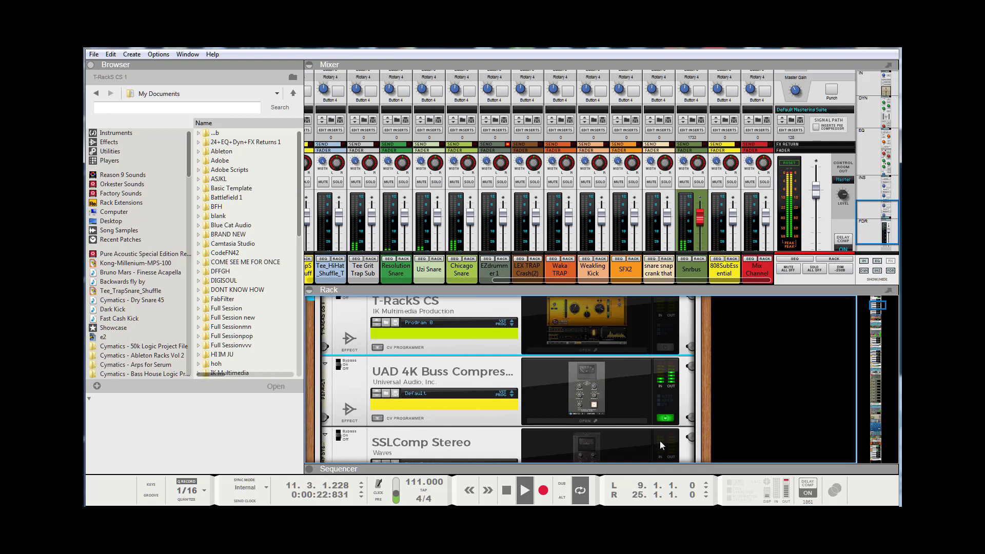
Switch off the UAD 4K Buss Compressor above SSLComp Stereo and switch on SSLComp Stereo.
{"action": "left_click", "coordinate": [666, 384]}
{"action": "scroll", "coordinate": [666, 384], "scroll_direction": "down", "scroll_amount": 3}
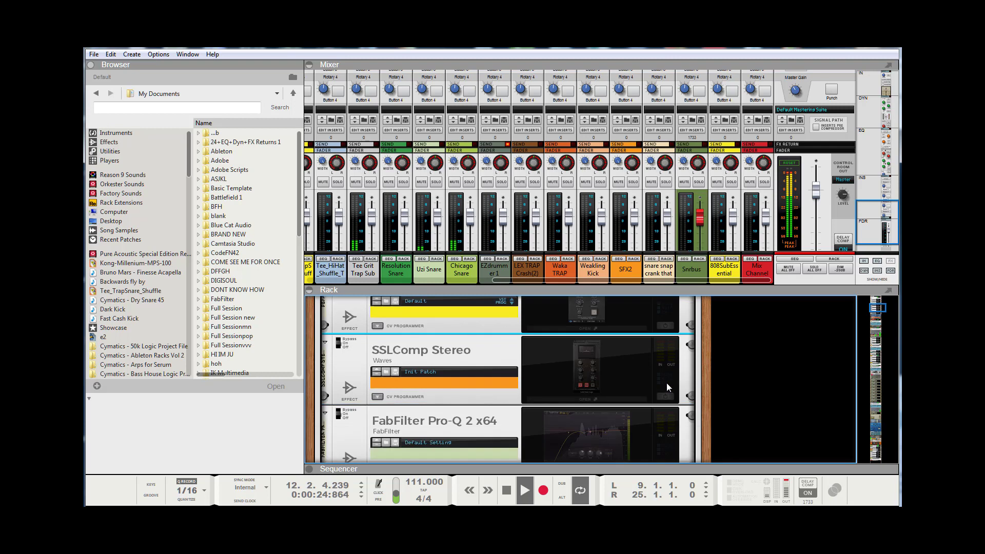
{"action": "left_click", "coordinate": [668, 395]}
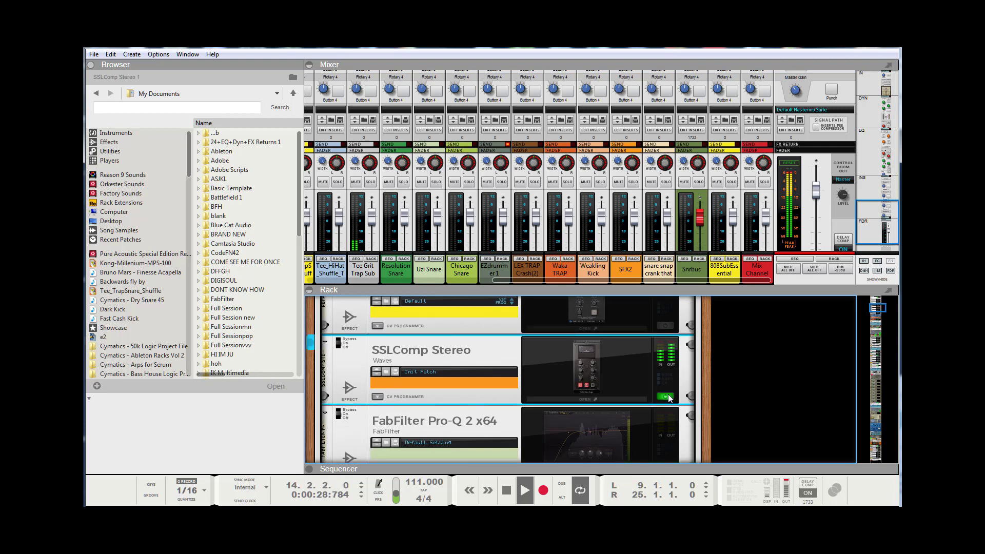
Open the SSLComp Stereo plugin window, keep it open, and adjust the compressor's threshold and make-up gain.
{"action": "left_click", "coordinate": [585, 365]}
{"action": "left_click_drag", "start_coordinate": [736, 111], "coordinate": [186, 72]}
{"action": "left_click", "coordinate": [137, 89]}
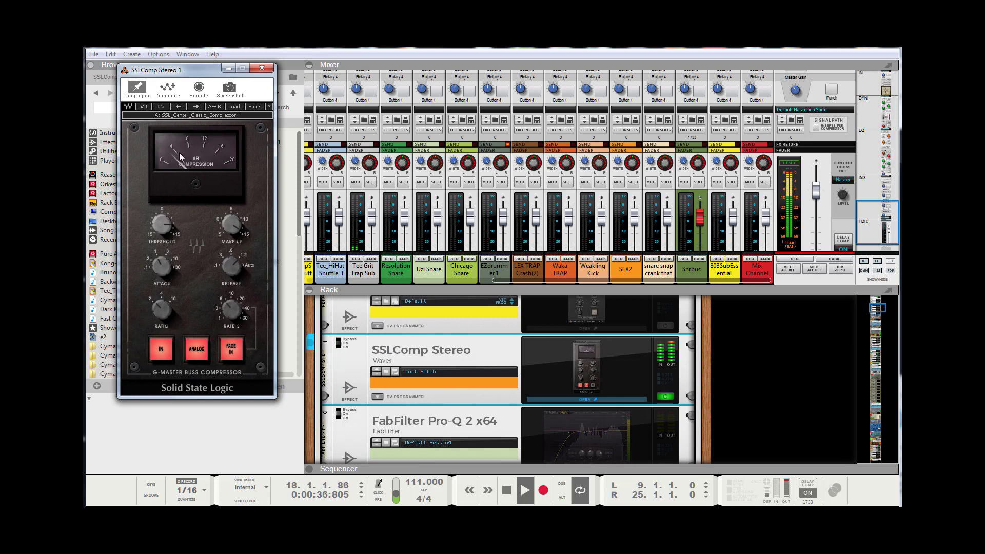
{"action": "mouse_move", "coordinate": [166, 232]}
{"action": "left_mouse_down"}
{"action": "mouse_move", "coordinate": [166, 203]}
{"action": "mouse_move", "coordinate": [156, 219]}
{"action": "left_mouse_up"}
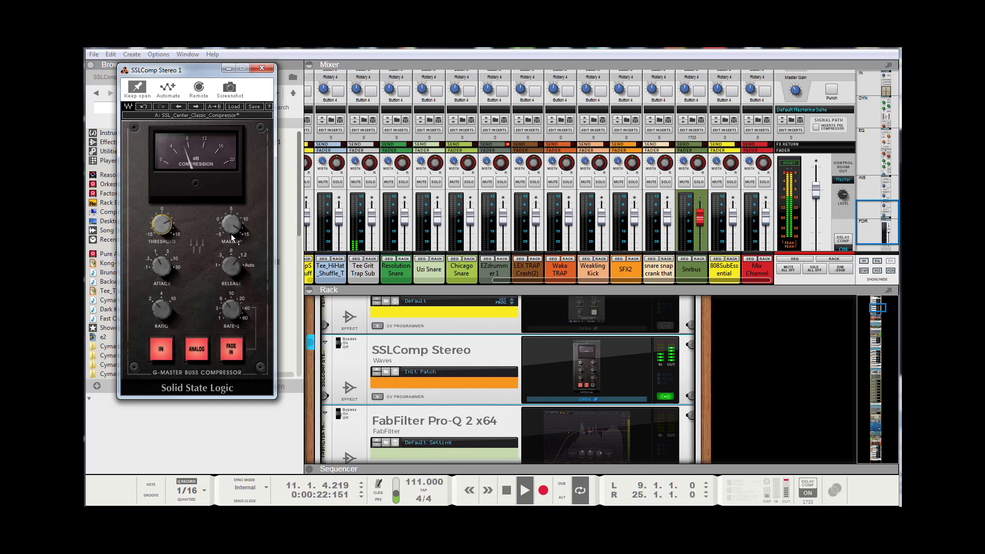
{"action": "left_click_drag", "start_coordinate": [231, 226], "coordinate": [231, 217]}
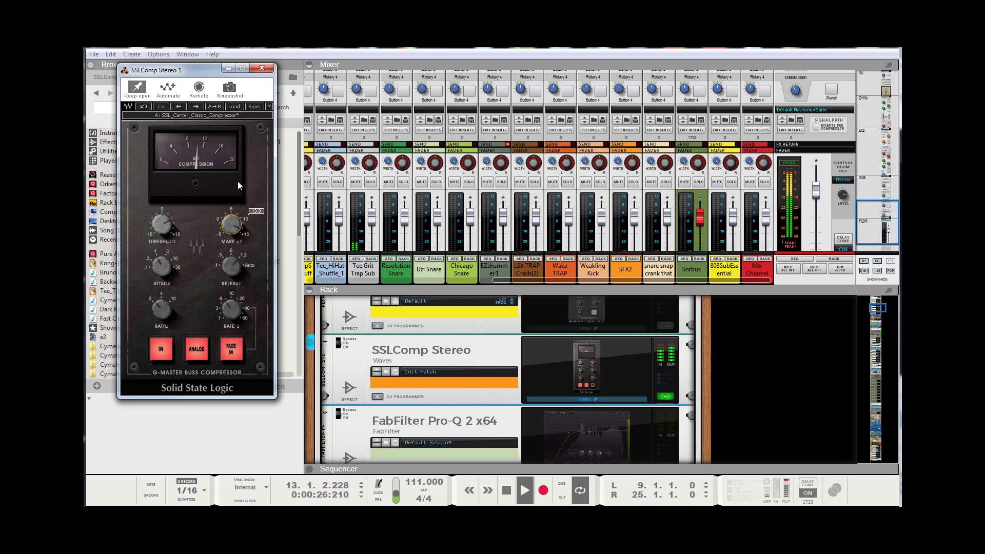
Compare the mix with the SSLComp compression bypassed and engaged, leaving it engaged, and close the plugin window.
{"action": "left_click", "coordinate": [161, 349]}
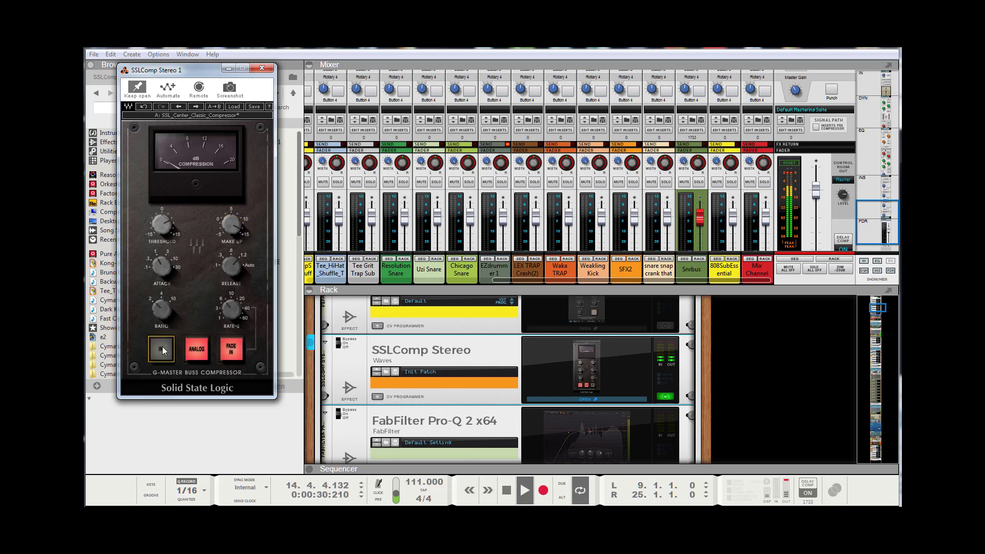
{"action": "left_click", "coordinate": [161, 349]}
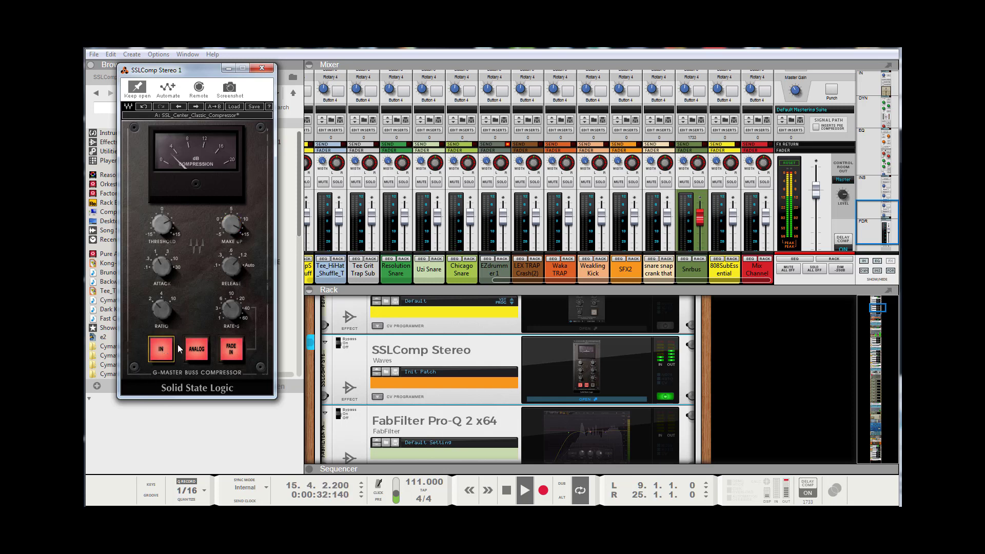
{"action": "left_click", "coordinate": [261, 68]}
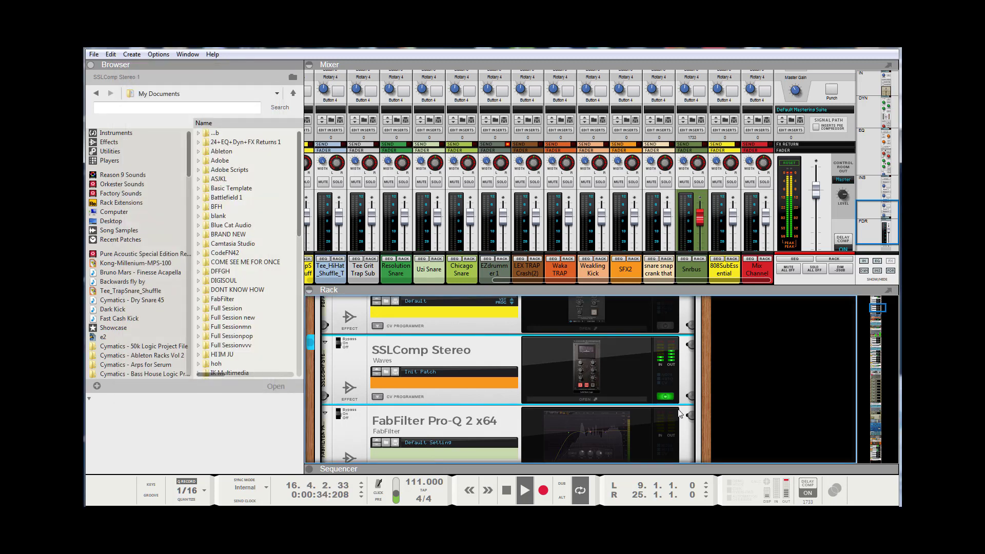
Compare the UAD 4K Buss Compressor above against SSLComp Stereo, ending with only SSLComp Stereo switched on.
{"action": "left_click", "coordinate": [665, 326]}
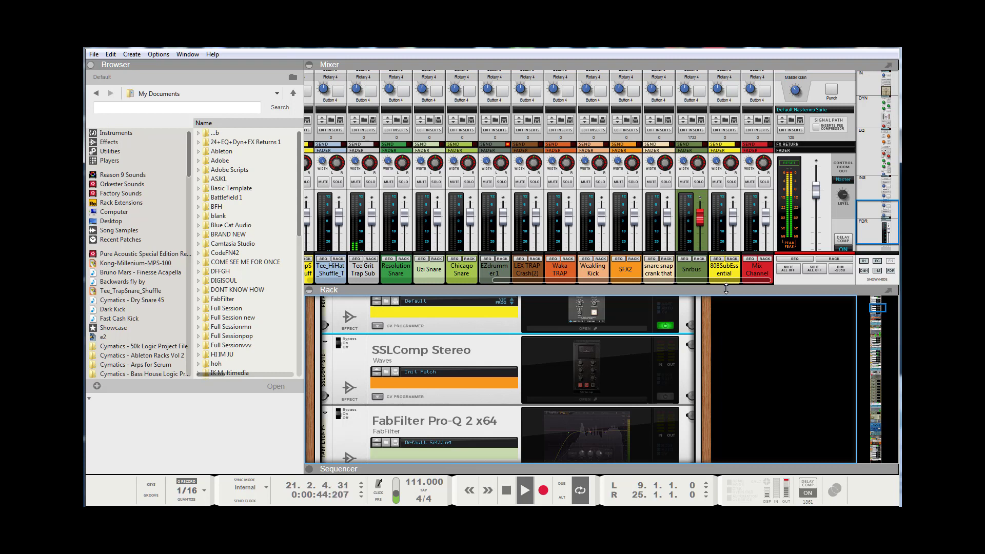
{"action": "left_click", "coordinate": [667, 326]}
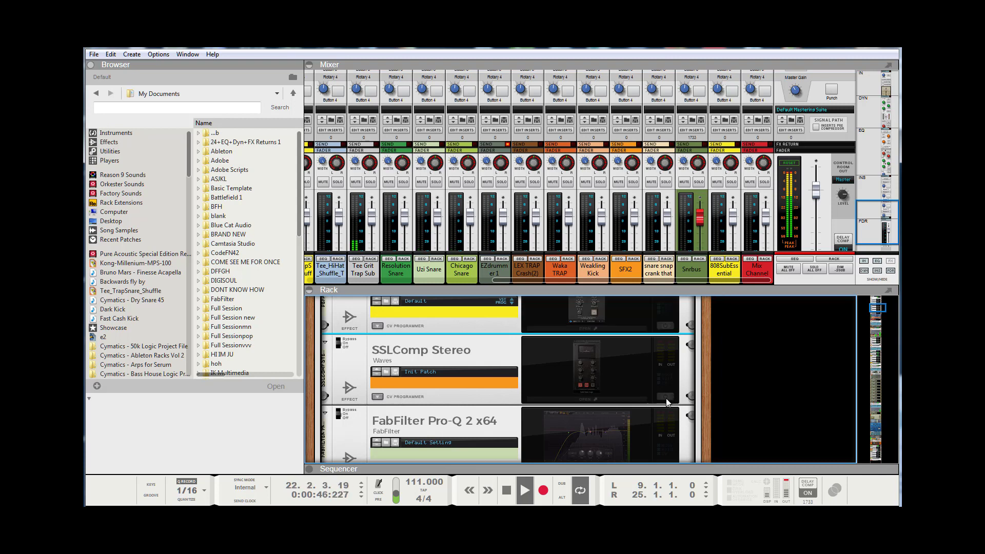
{"action": "left_click", "coordinate": [666, 398]}
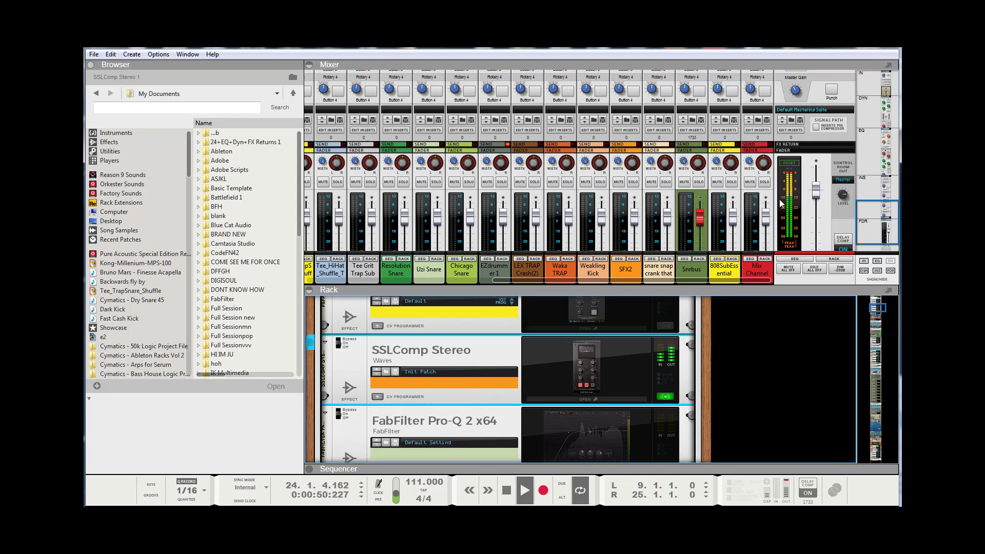
Switch on the FabFilter Pro-Q 2 below SSLComp Stereo and open its equalizer window.
{"action": "scroll", "coordinate": [672, 370], "scroll_direction": "down", "scroll_amount": 3}
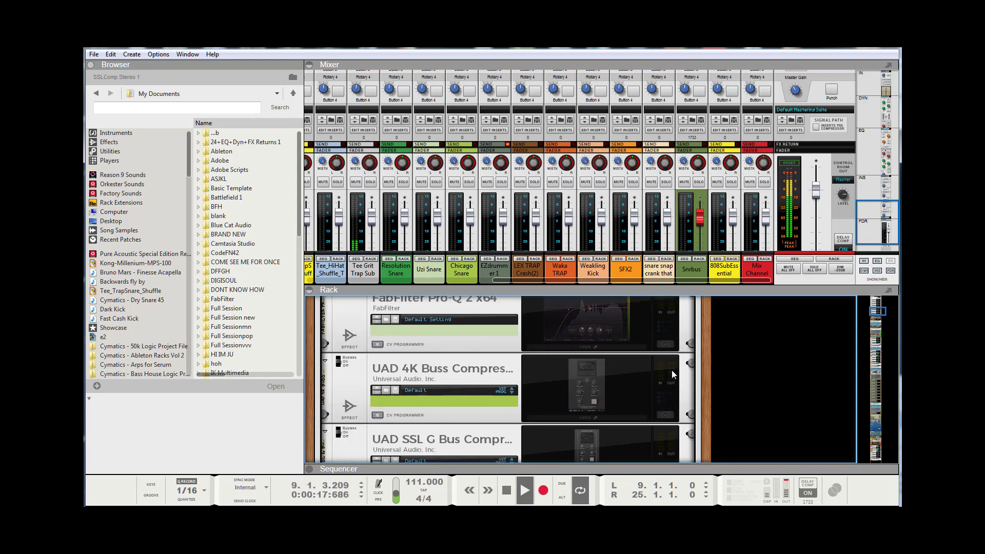
{"action": "left_click", "coordinate": [666, 343]}
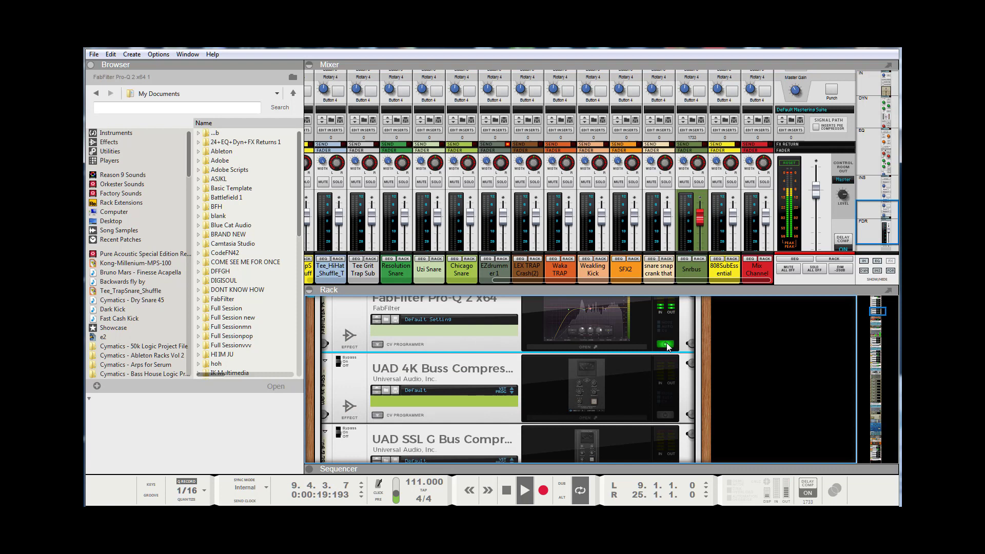
{"action": "double_click", "coordinate": [596, 311]}
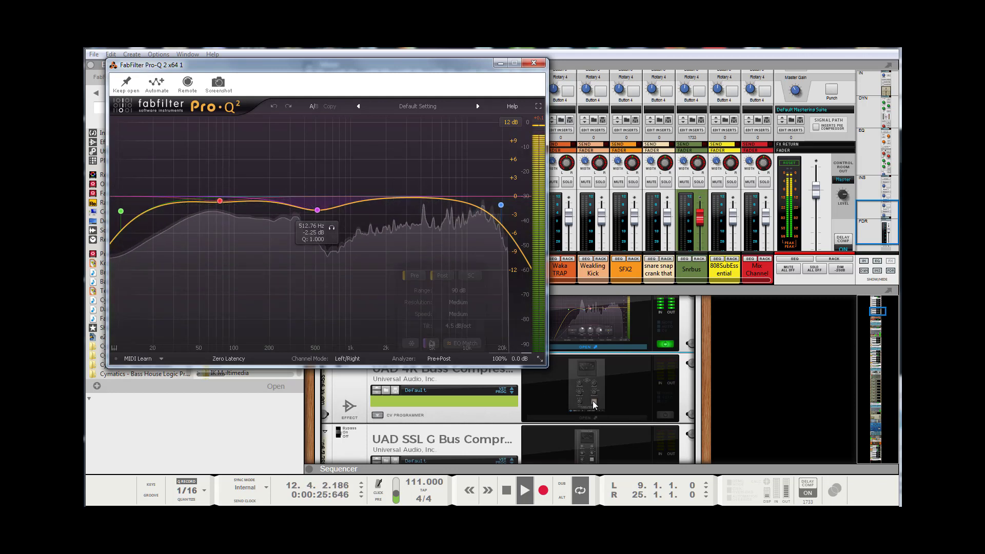
Switch on the UAD 4K Buss Compressor below FabFilter Pro-Q 2 and open its plugin window over the mixer.
{"action": "left_click", "coordinate": [630, 406]}
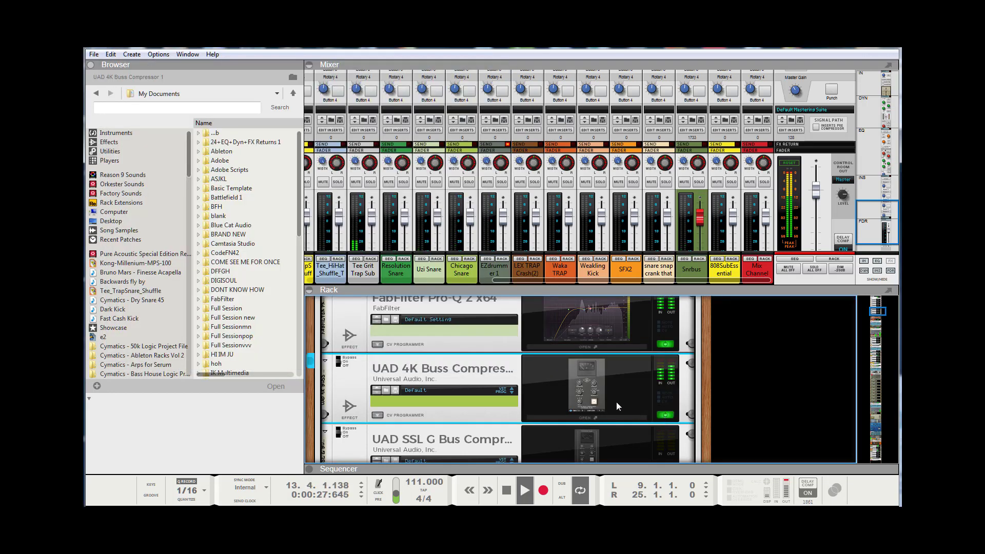
{"action": "left_click", "coordinate": [594, 391]}
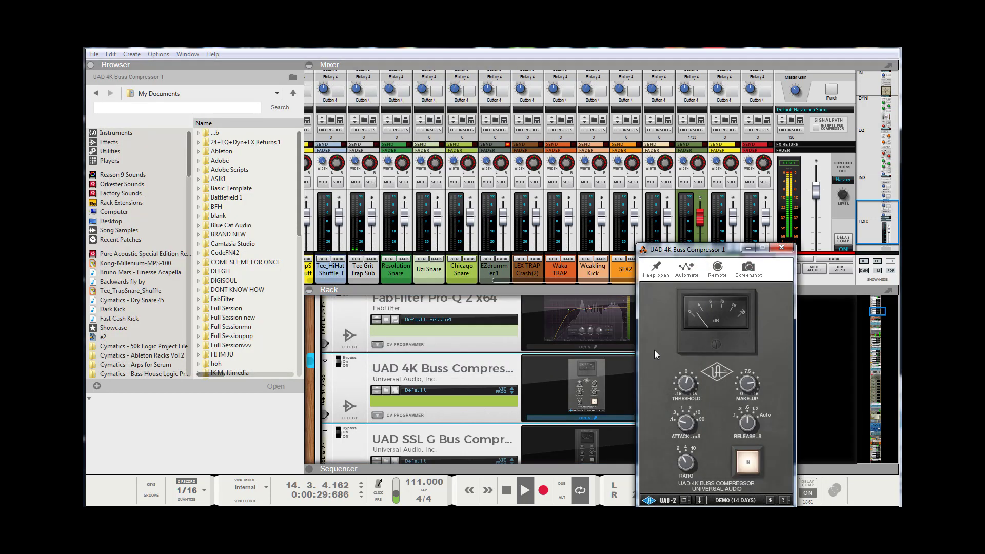
{"action": "left_click_drag", "start_coordinate": [673, 246], "coordinate": [486, 117]}
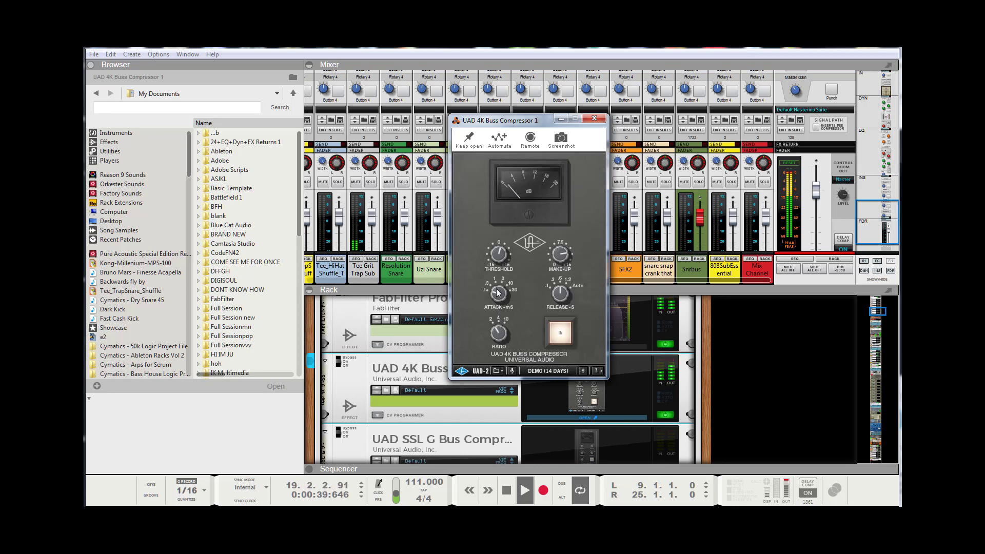
Compare the mix with the UAD 4K compression bypassed and engaged, leaving it engaged, and close the plugin window.
{"action": "left_click", "coordinate": [562, 332]}
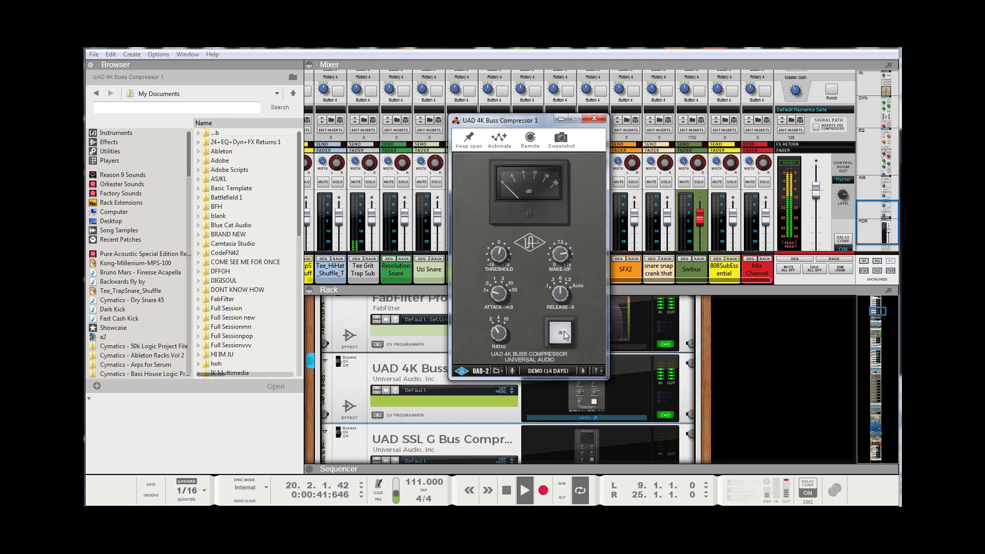
{"action": "left_click", "coordinate": [563, 333]}
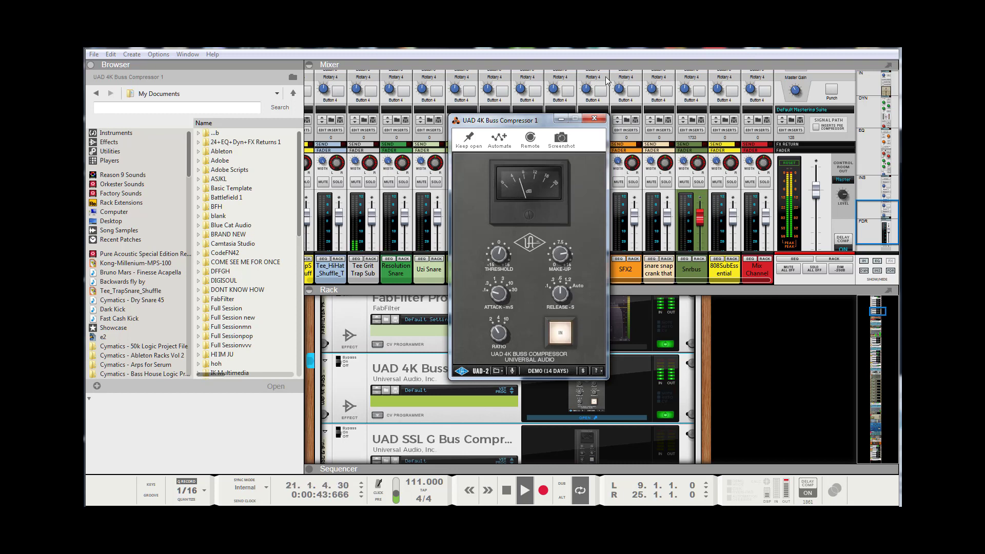
{"action": "left_click", "coordinate": [594, 119]}
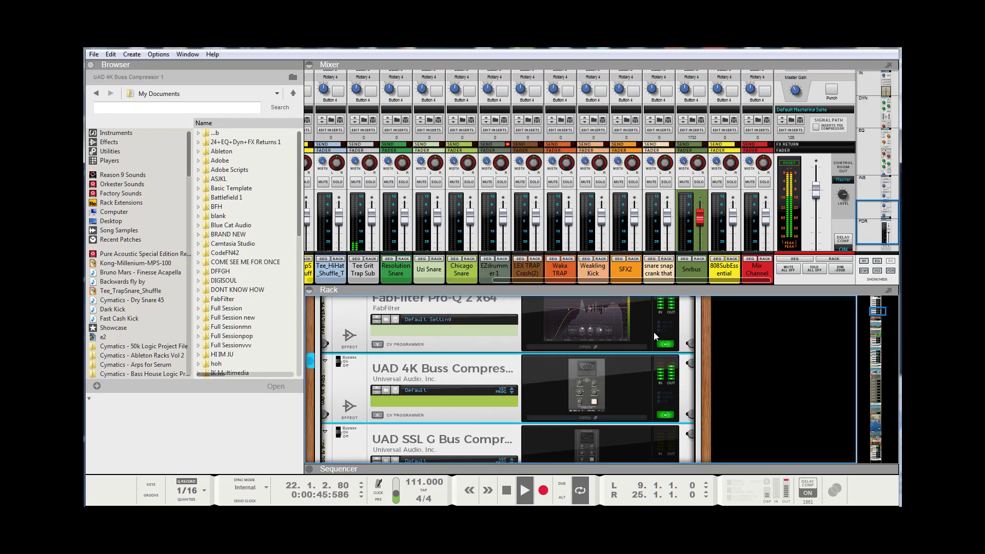
Switch off the lower UAD 4K Buss Compressor and FabFilter Pro-Q 2, and switch on the UAD SSL G Bus Compressor.
{"action": "left_click", "coordinate": [664, 415]}
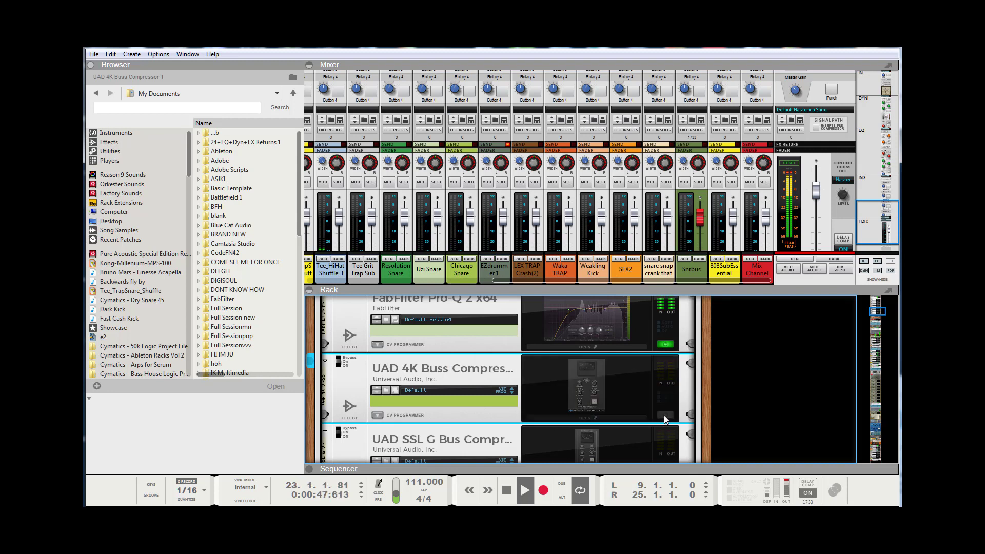
{"action": "scroll", "coordinate": [664, 418], "scroll_direction": "down", "scroll_amount": 2}
{"action": "left_click", "coordinate": [666, 425]}
{"action": "left_click", "coordinate": [591, 395]}
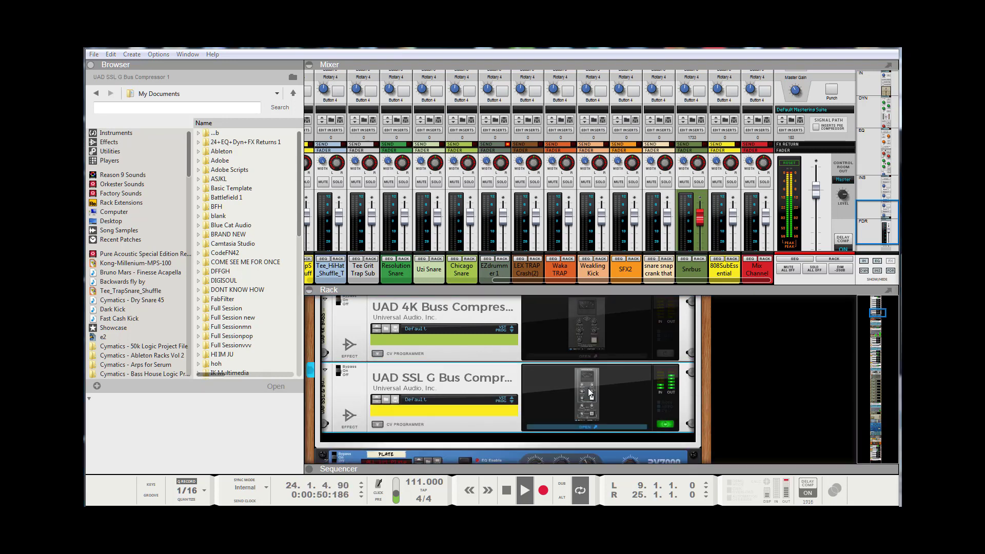
{"action": "scroll", "coordinate": [661, 344], "scroll_direction": "up", "scroll_amount": 2}
{"action": "left_click", "coordinate": [661, 343]}
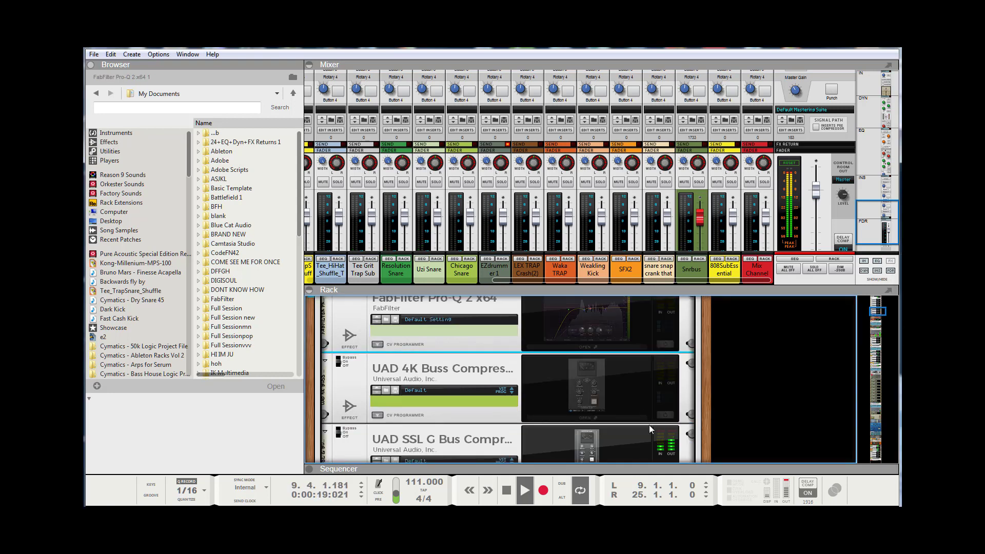
Open the UAD SSL G Bus Compressor's plugin window and place it where all its controls are visible.
{"action": "scroll", "coordinate": [648, 425], "scroll_direction": "down", "scroll_amount": 4}
{"action": "left_click", "coordinate": [602, 355]}
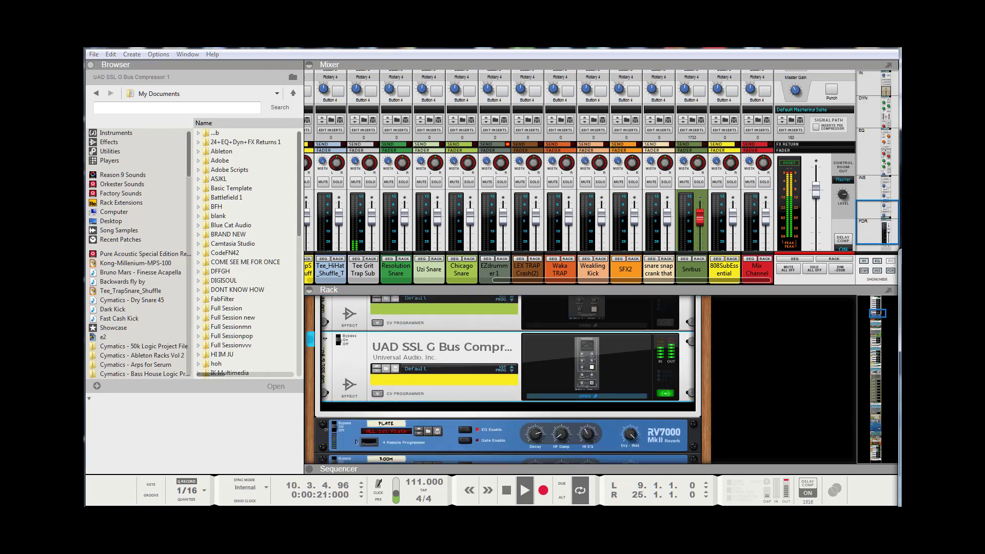
{"action": "left_click_drag", "start_coordinate": [364, 21], "coordinate": [437, 77]}
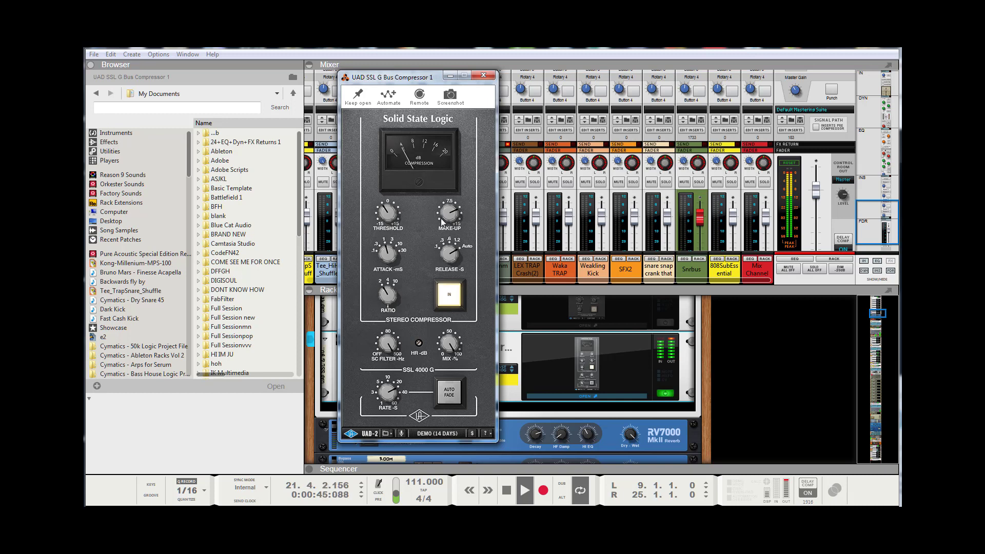
Adjust the SSL G compressor's SC filter and mix, and compare the sound with compression bypassed and engaged.
{"action": "left_click_drag", "start_coordinate": [388, 344], "coordinate": [386, 355]}
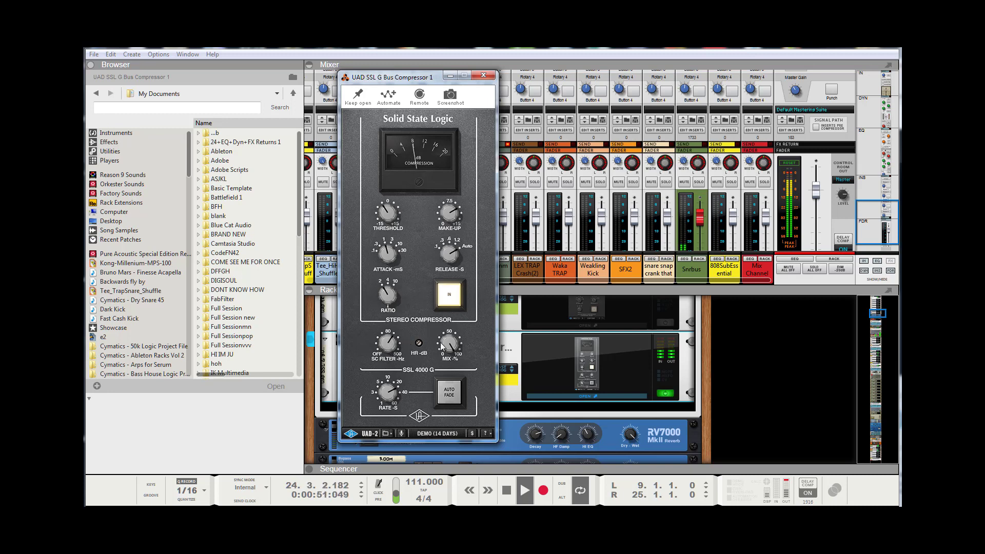
{"action": "left_click_drag", "start_coordinate": [447, 343], "coordinate": [446, 349]}
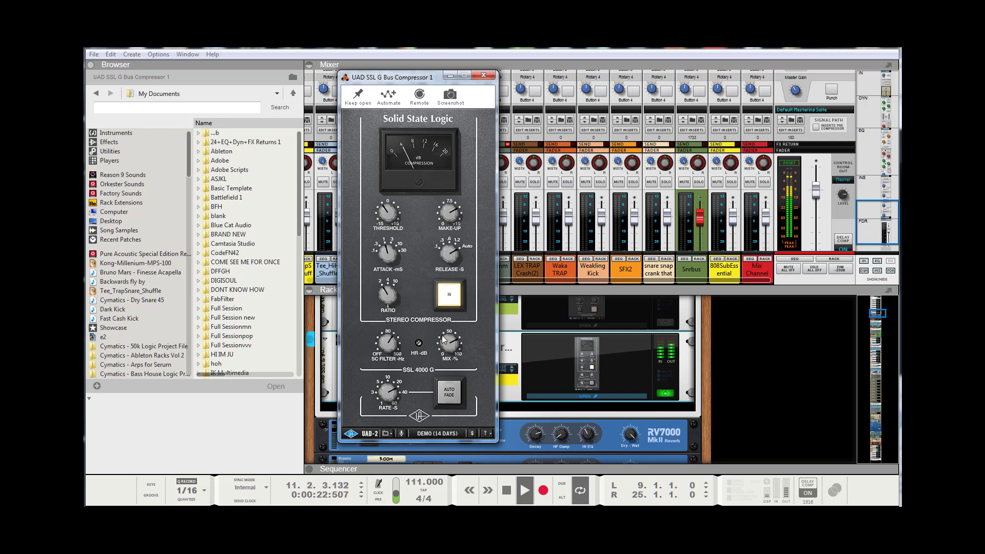
{"action": "left_click", "coordinate": [454, 295]}
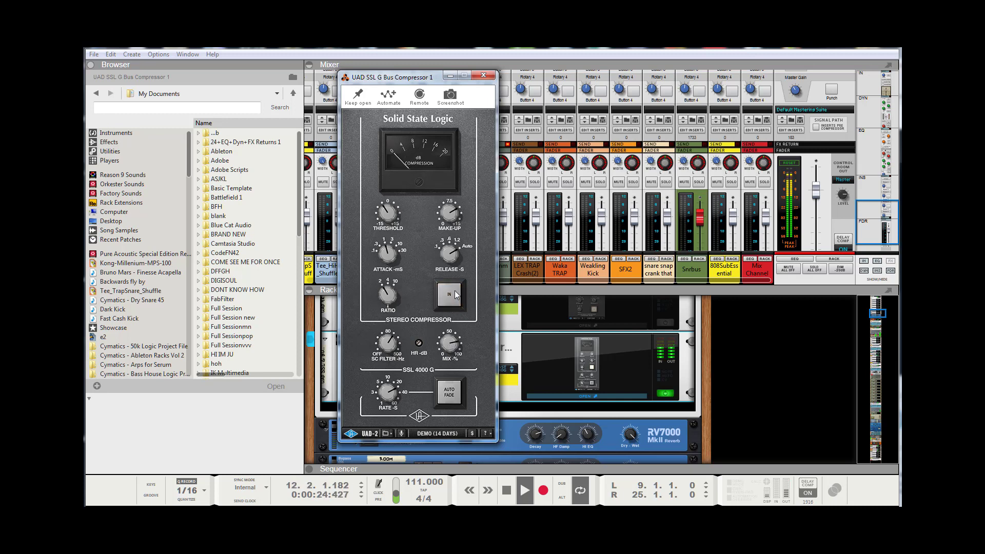
{"action": "left_click", "coordinate": [457, 295]}
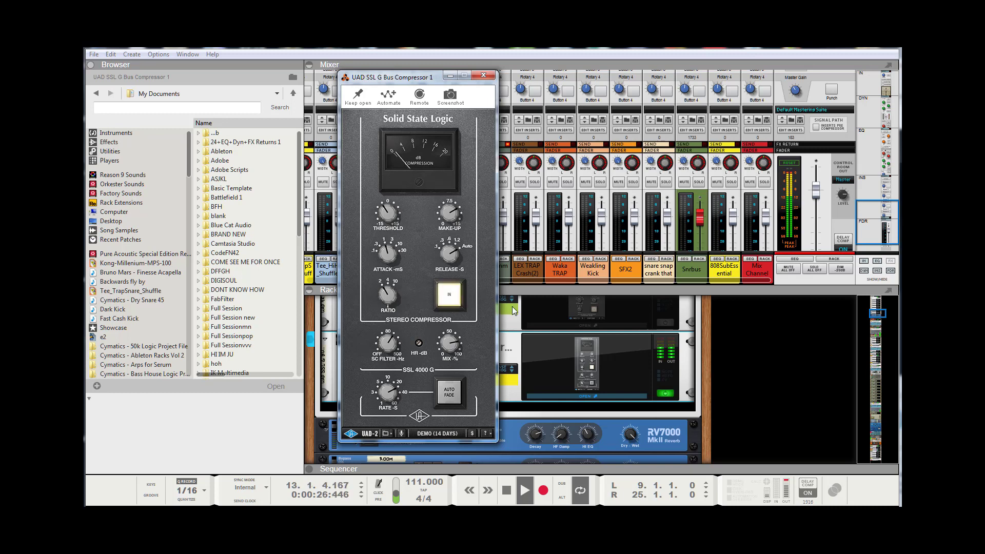
Switch off the UAD SSL G Bus Compressor and switch the UAD 4K Buss Compressor above it and FabFilter Pro-Q 2 back on.
{"action": "left_click", "coordinate": [665, 394]}
{"action": "left_click", "coordinate": [664, 324]}
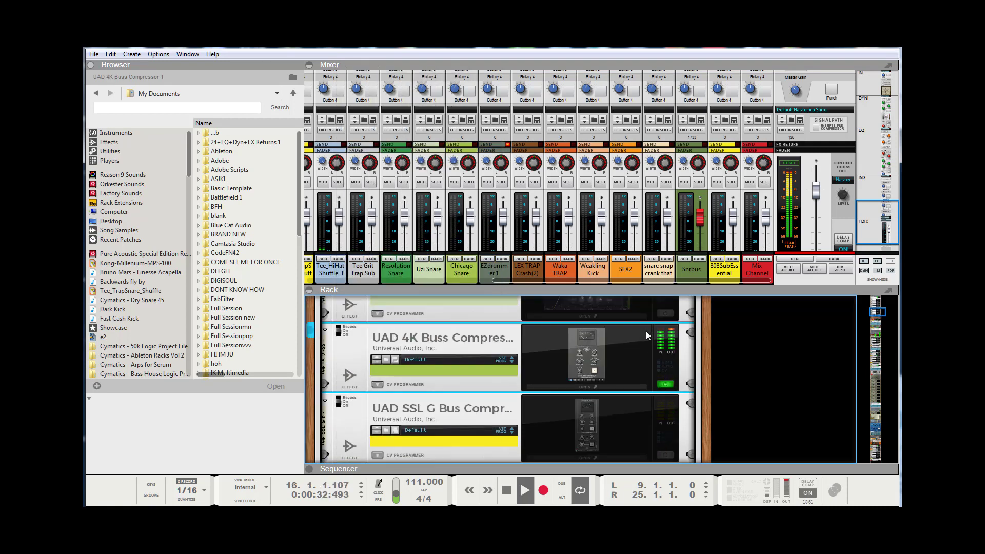
{"action": "left_click", "coordinate": [662, 315]}
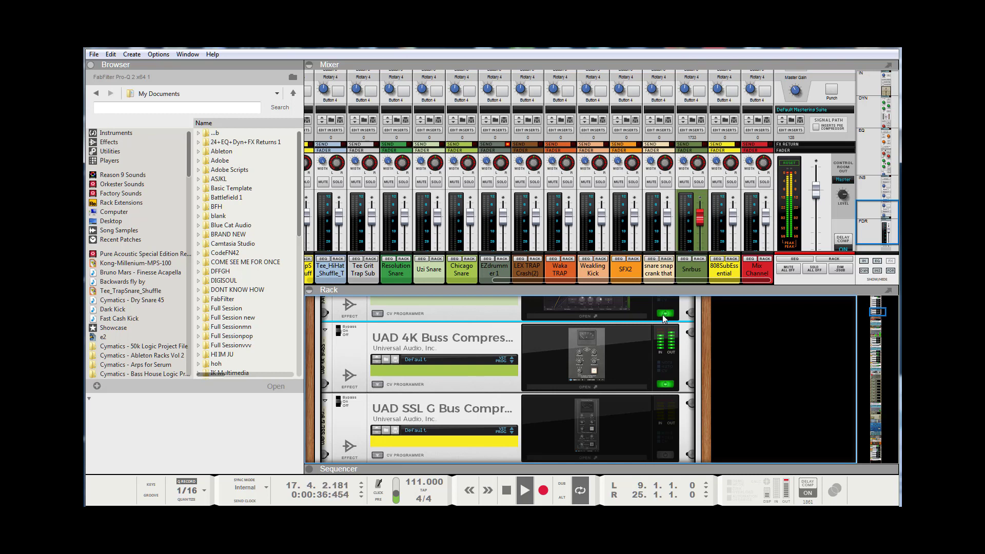
Switch off FabFilter Pro-Q 2 and the lower UAD 4K Buss Compressor, and switch the UAD SSL G Bus Compressor on in their place.
{"action": "left_click", "coordinate": [662, 315]}
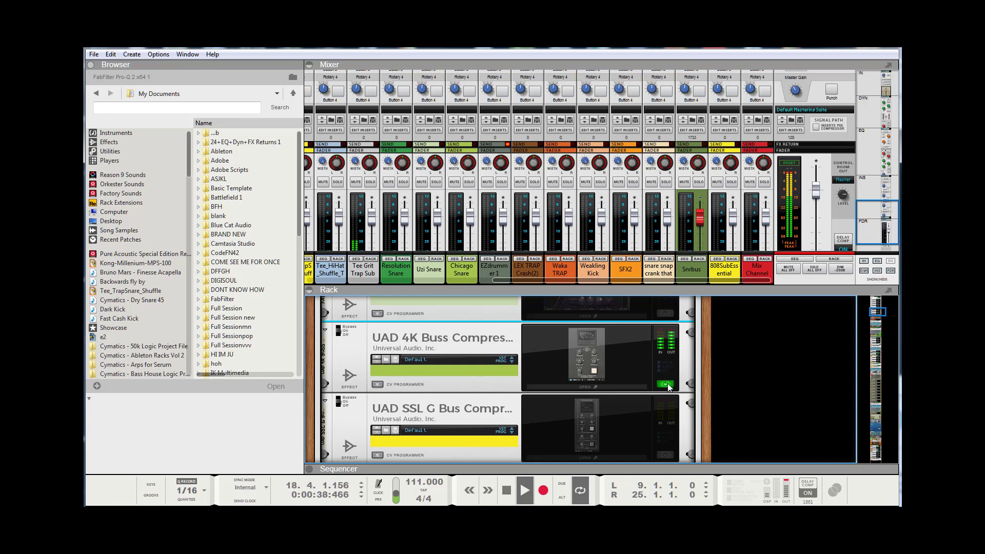
{"action": "left_click", "coordinate": [665, 384]}
{"action": "scroll", "coordinate": [664, 376], "scroll_direction": "down", "scroll_amount": 2}
{"action": "left_click", "coordinate": [666, 391]}
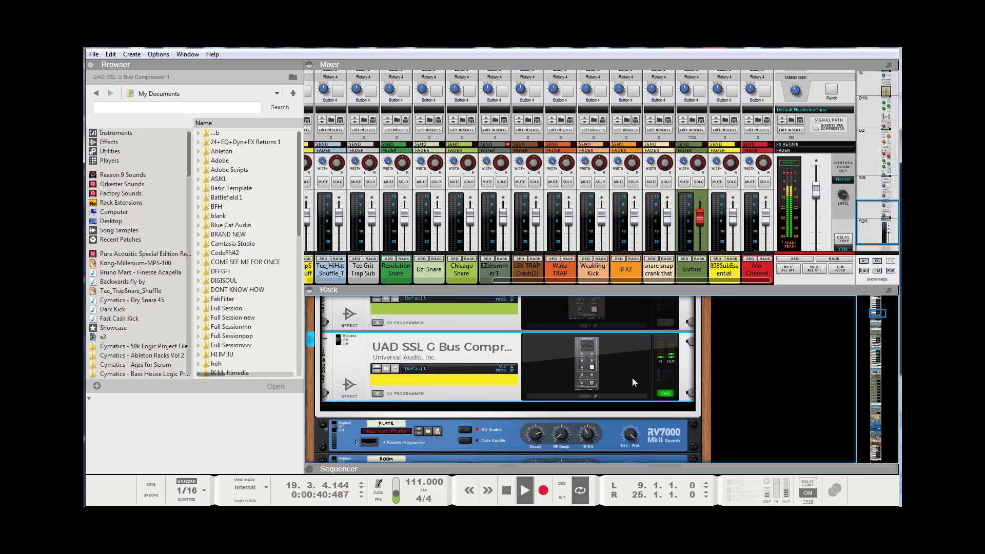
View the UAD SSL G Bus Compressor's settings in its plugin window, and switch the compressor off.
{"action": "left_click", "coordinate": [593, 368]}
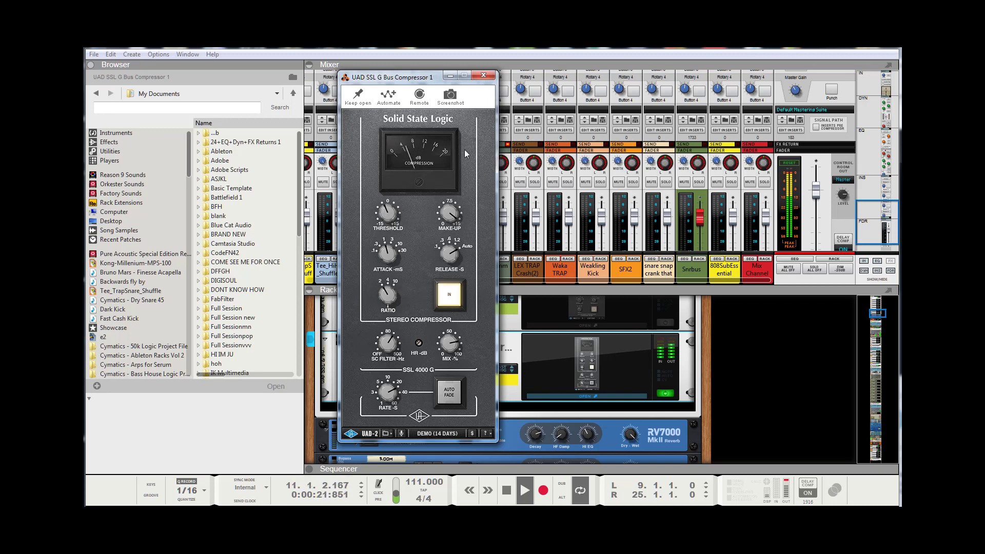
{"action": "left_click", "coordinate": [483, 75]}
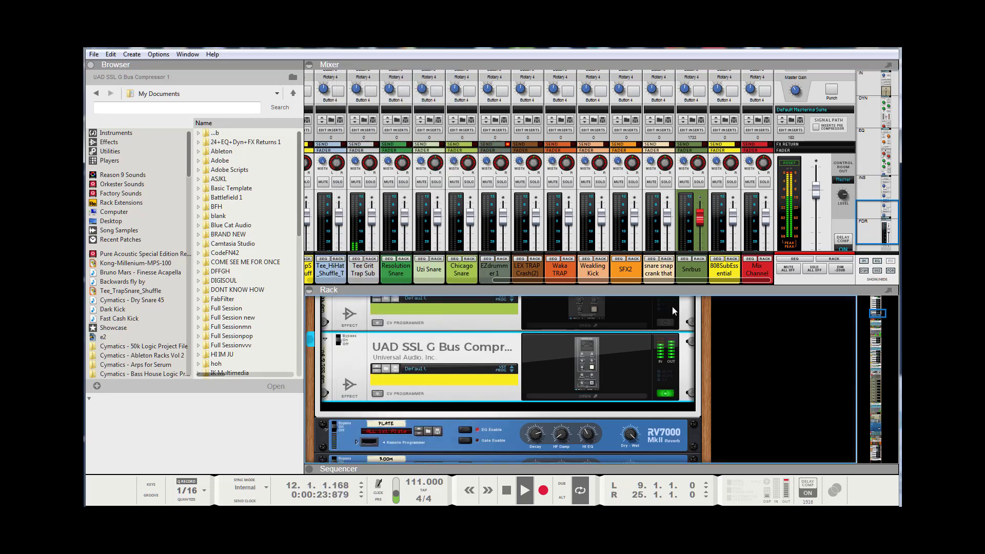
{"action": "left_click", "coordinate": [664, 393]}
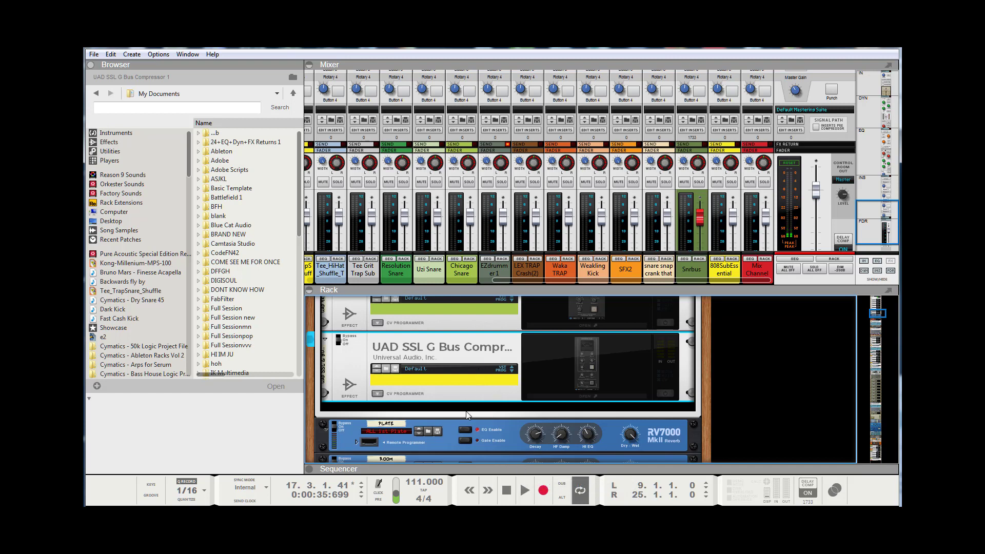
Enlarge the rack area and review the master section's insert effects, from the UAD SSL G Bus Compressor up to the first T-RackS CS.
{"action": "scroll", "coordinate": [469, 441], "scroll_direction": "up", "scroll_amount": 6}
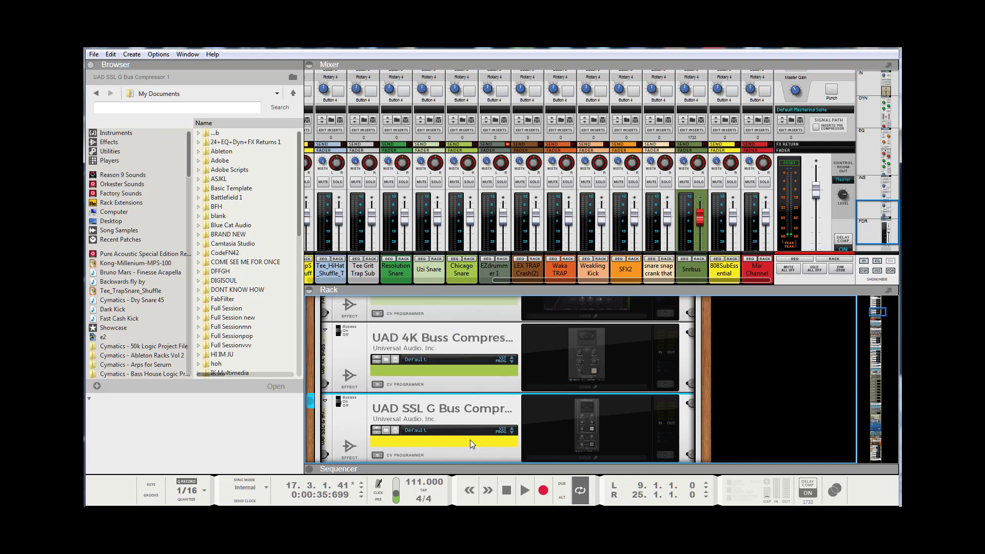
{"action": "scroll", "coordinate": [470, 444], "scroll_direction": "up", "scroll_amount": 4}
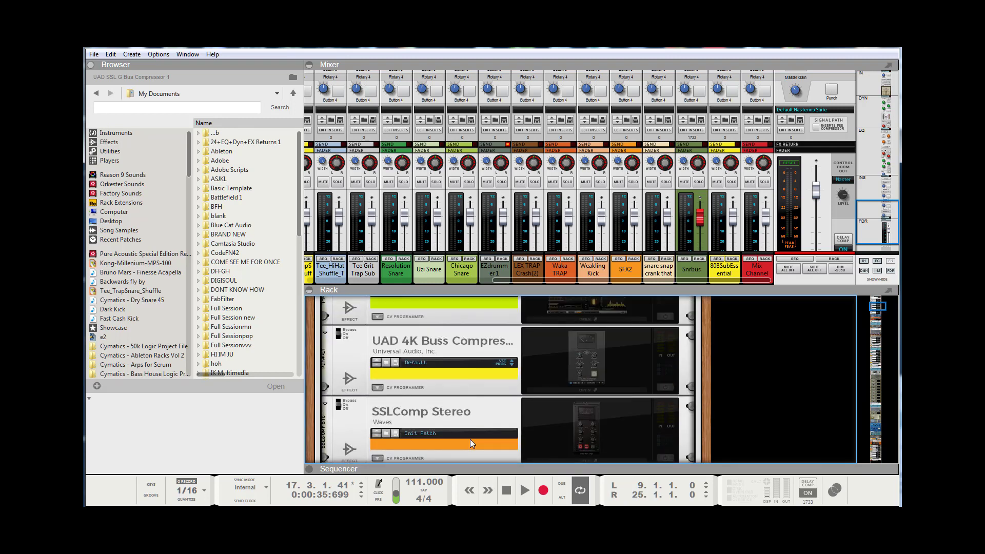
{"action": "scroll", "coordinate": [471, 444], "scroll_direction": "down", "scroll_amount": 2}
{"action": "scroll", "coordinate": [470, 439], "scroll_direction": "down", "scroll_amount": 3}
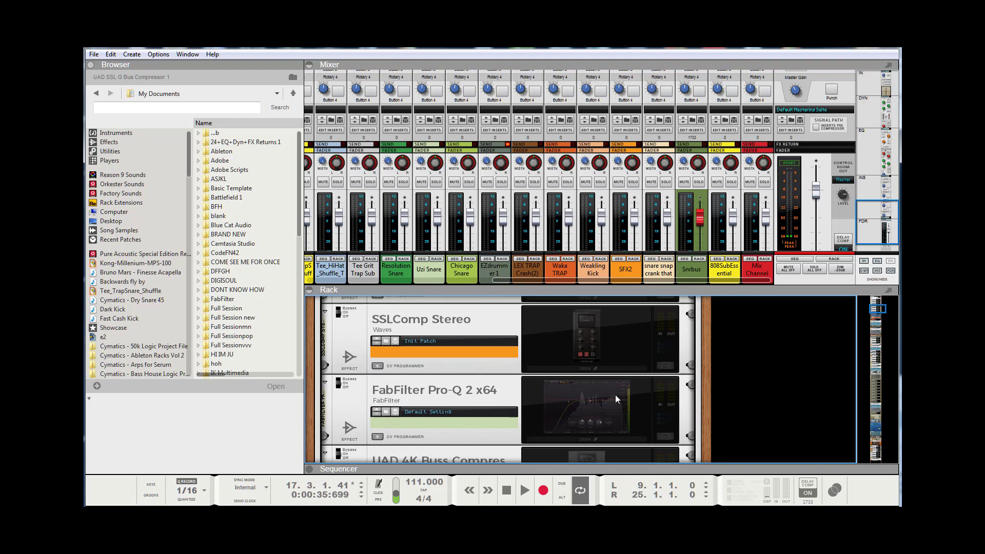
{"action": "left_click", "coordinate": [845, 194]}
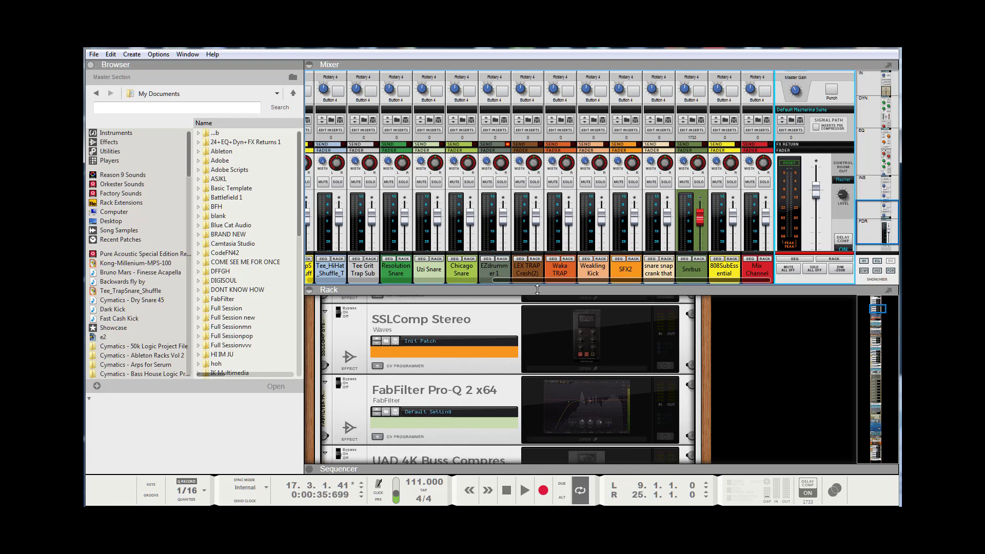
{"action": "scroll", "coordinate": [548, 224], "scroll_direction": "down", "scroll_amount": 5}
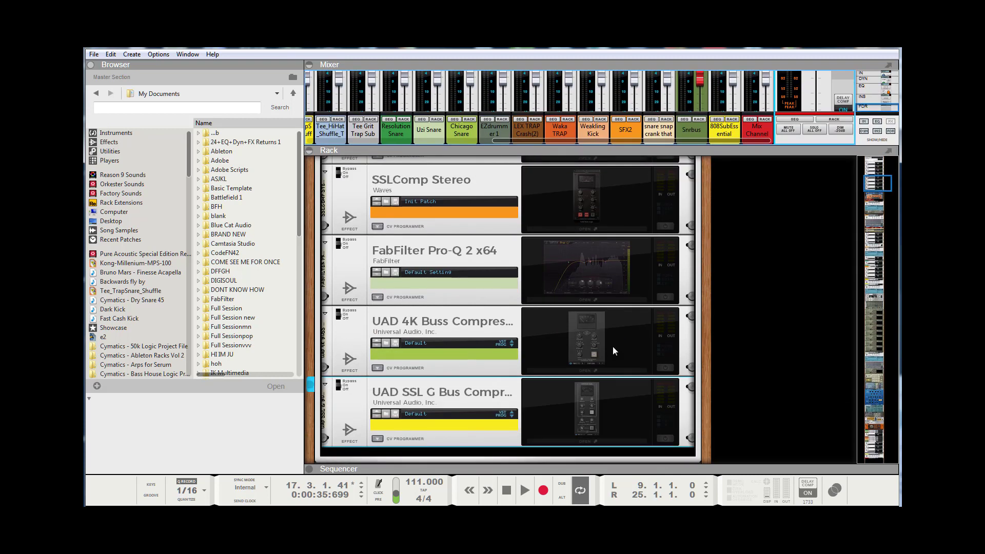
{"action": "scroll", "coordinate": [612, 347], "scroll_direction": "up", "scroll_amount": 6}
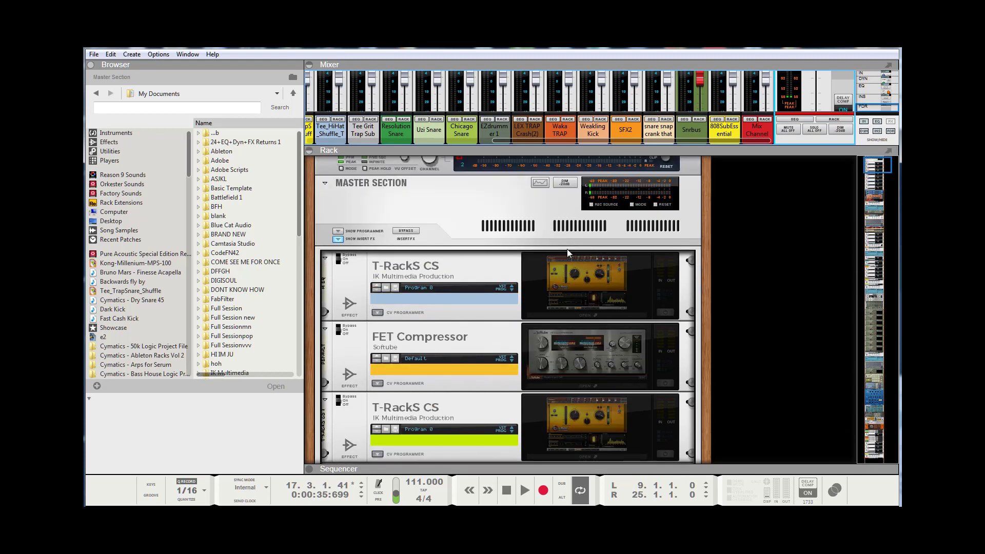
{"action": "scroll", "coordinate": [503, 232], "scroll_direction": "down", "scroll_amount": 2}
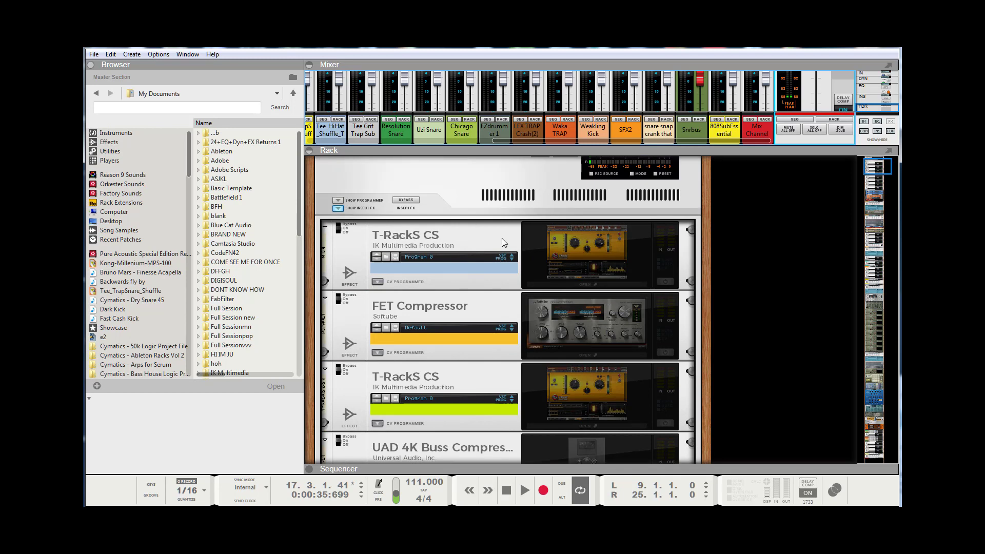
Switch on the first T-RackS CS and examine its EQ 1A, Model 670 compressor and both linear-phase EQ modules.
{"action": "left_click", "coordinate": [661, 280]}
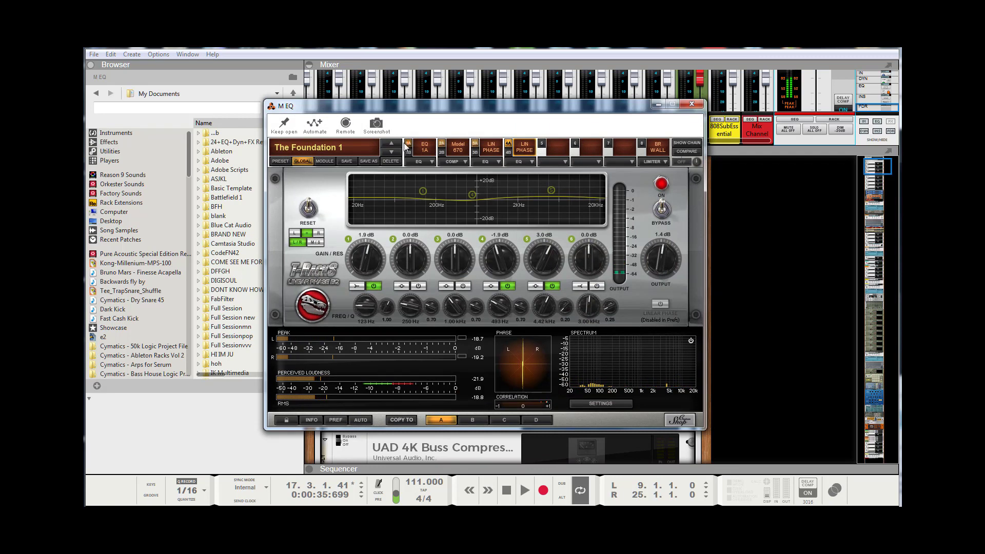
{"action": "left_click", "coordinate": [410, 147]}
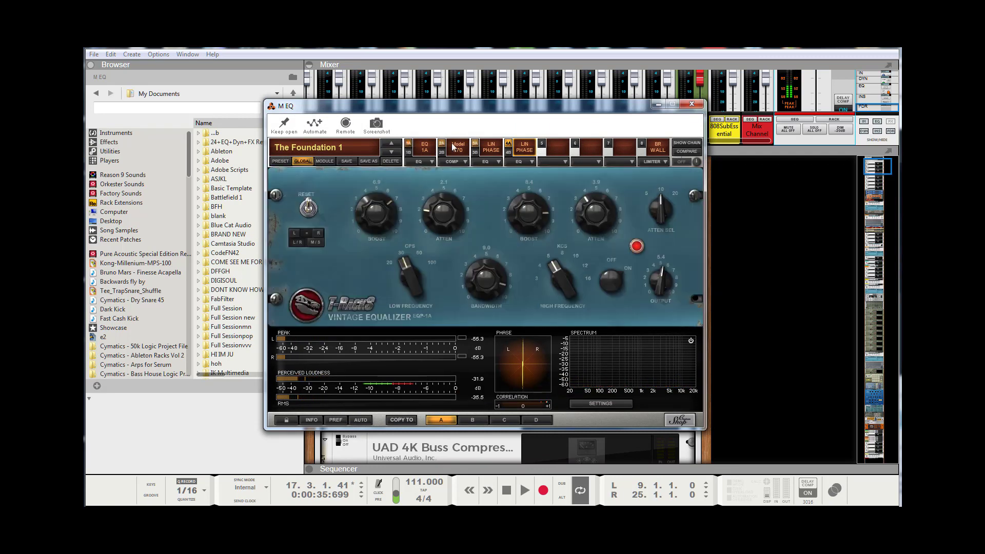
{"action": "left_click", "coordinate": [443, 146]}
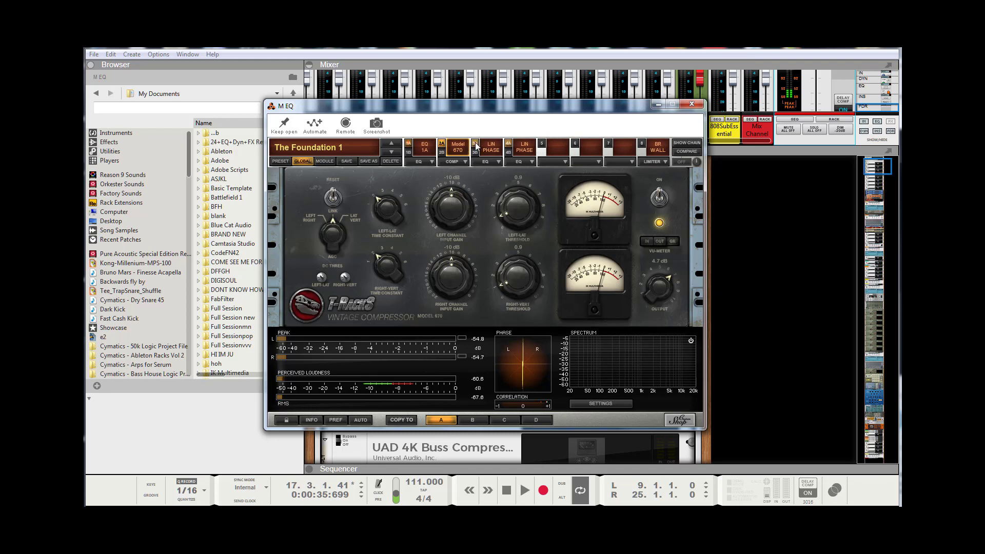
{"action": "left_click", "coordinate": [476, 146]}
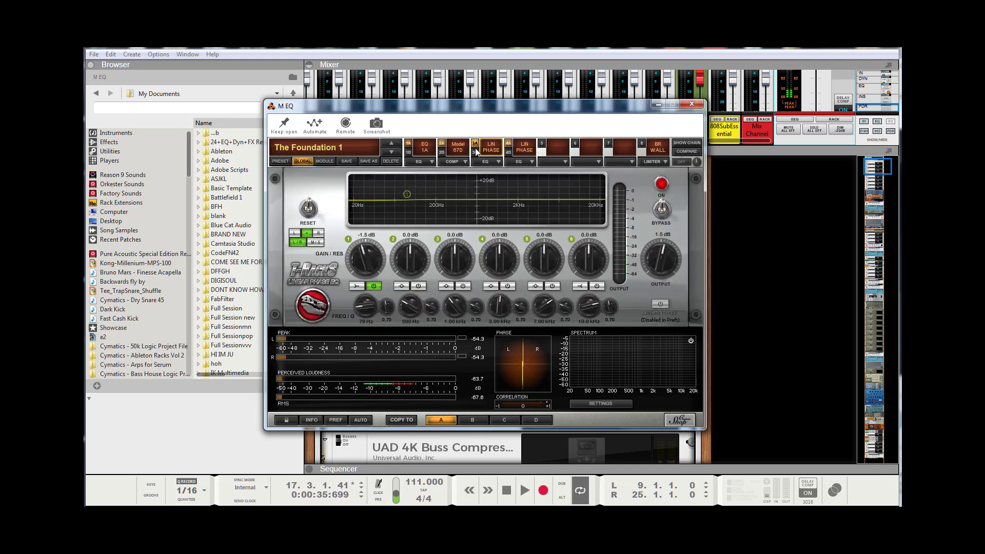
{"action": "left_click", "coordinate": [509, 145]}
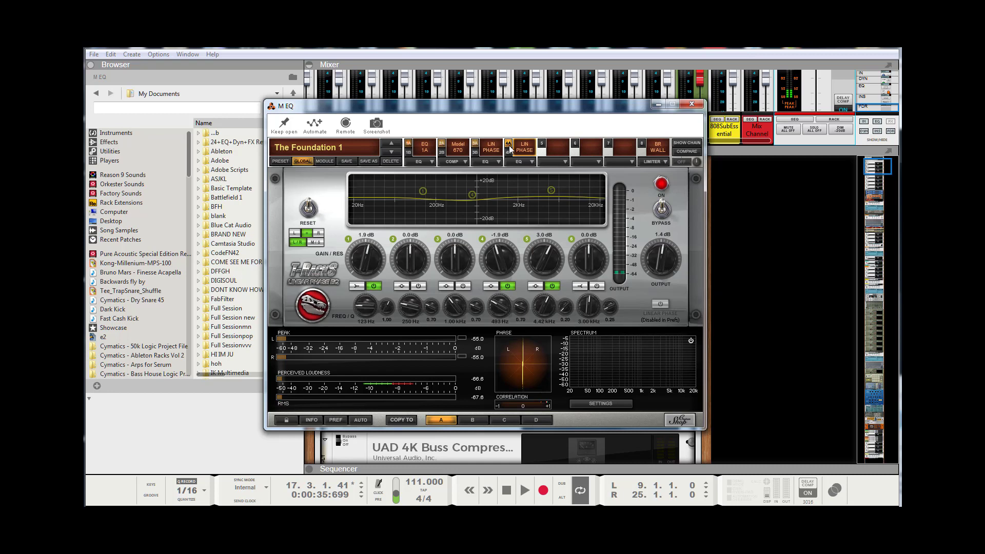
Examine the first T-RackS CS's brickwall limiter, step through its limiting styles, and close the plugin window.
{"action": "left_click", "coordinate": [643, 146]}
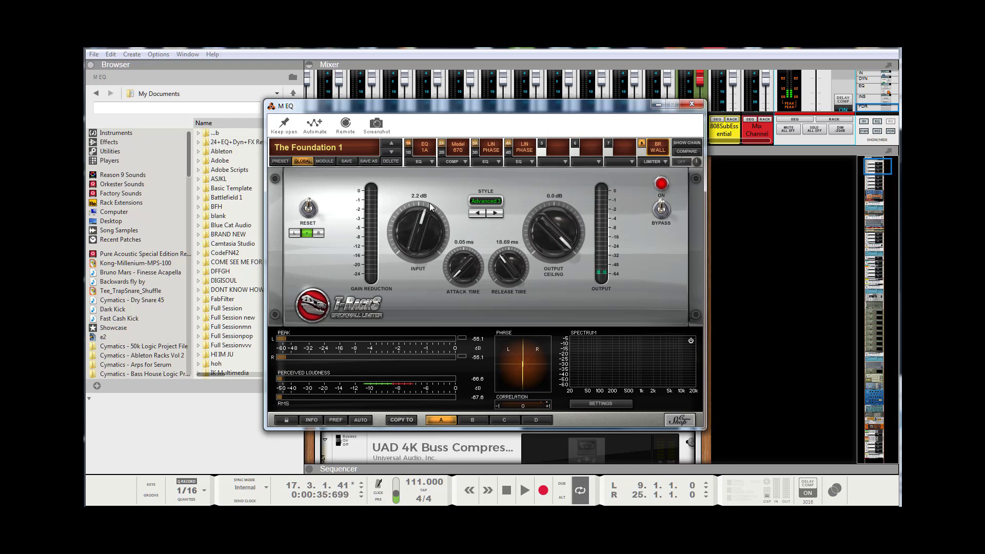
{"action": "left_click", "coordinate": [486, 213]}
{"action": "left_click", "coordinate": [492, 213]}
{"action": "left_click", "coordinate": [493, 213]}
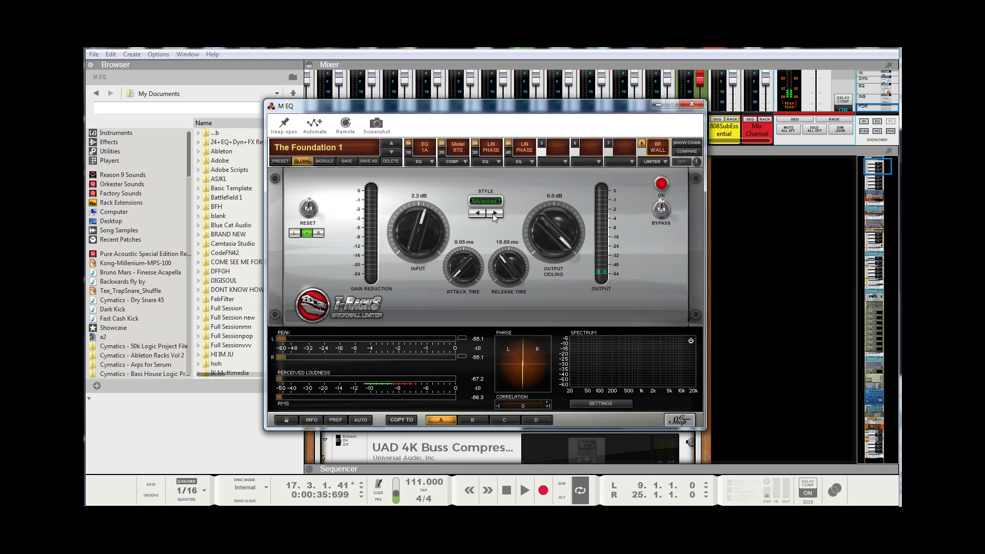
{"action": "left_click", "coordinate": [691, 106]}
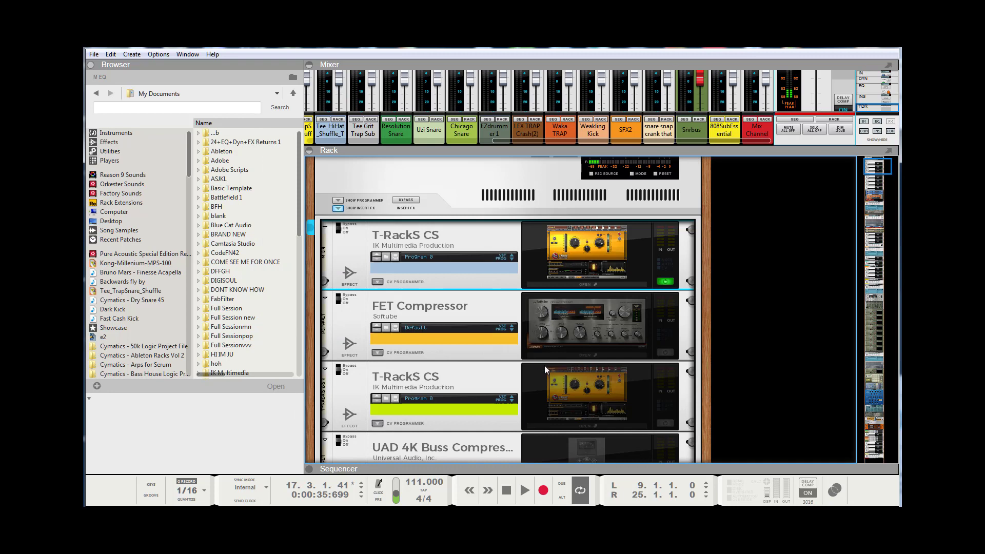
Switch on the second T-RackS CS, examine its brickwall limiter settings, and switch it off.
{"action": "left_click", "coordinate": [663, 421]}
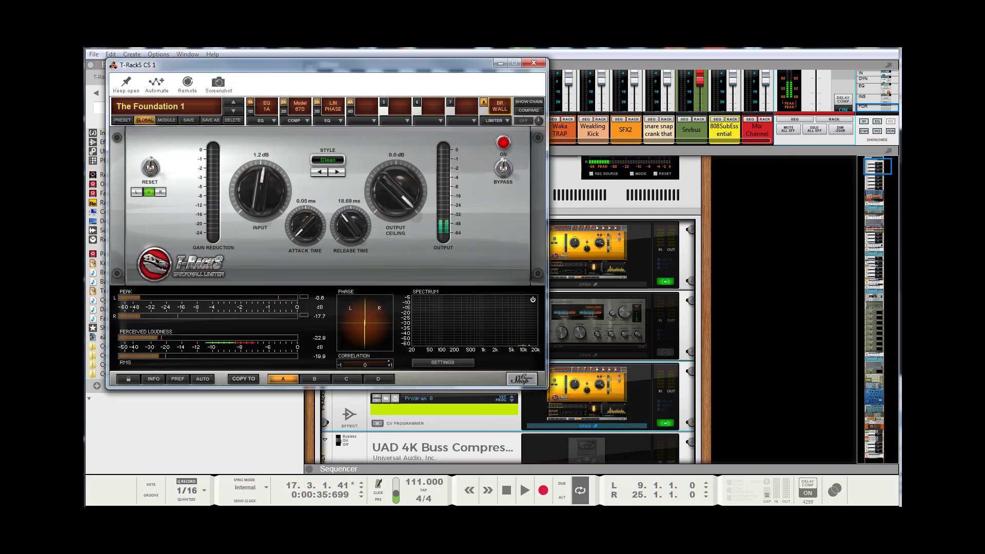
{"action": "left_click", "coordinate": [534, 62]}
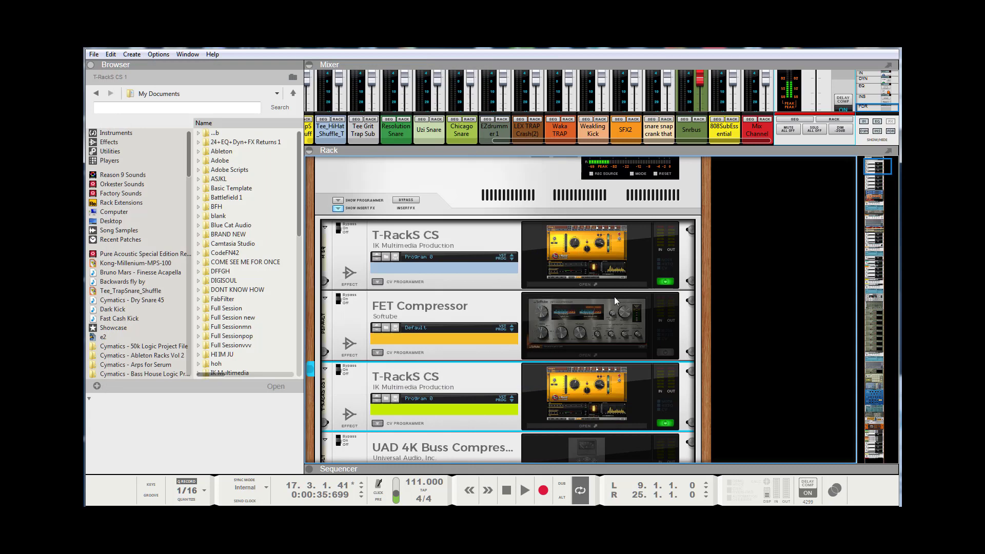
{"action": "left_click", "coordinate": [665, 424]}
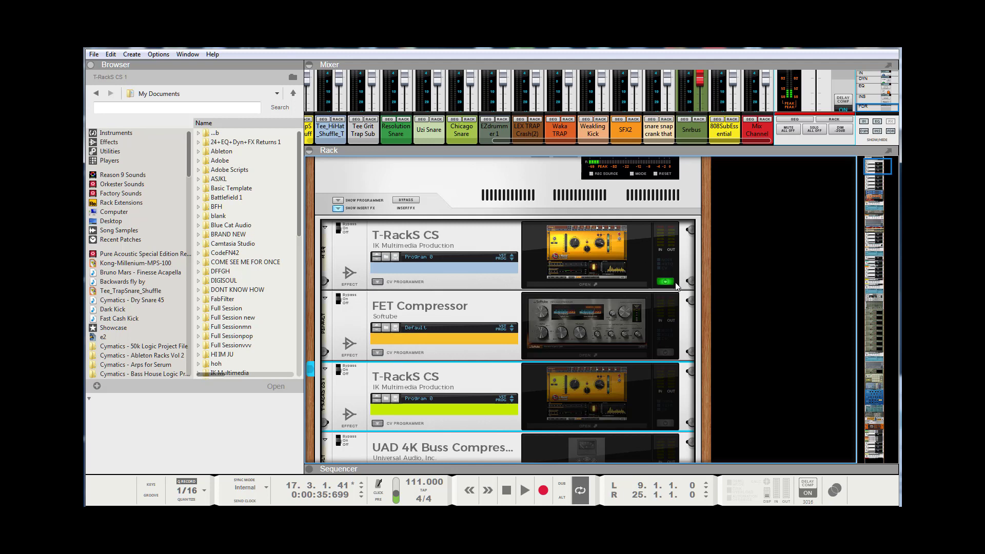
Switch off the first T-RackS CS, and switch the second one back on to examine its processing chain.
{"action": "scroll", "coordinate": [668, 285], "scroll_direction": "down", "scroll_amount": 3}
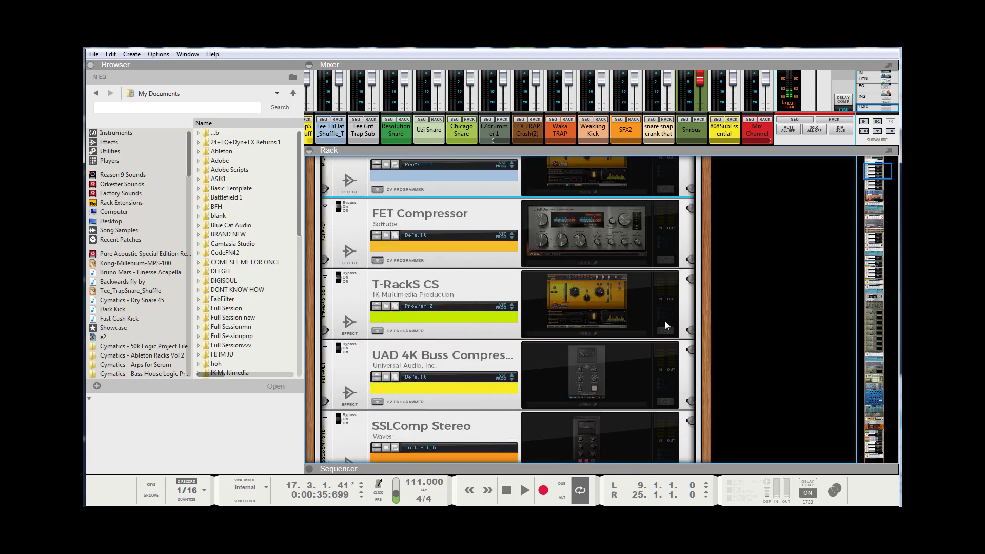
{"action": "left_click", "coordinate": [666, 332]}
{"action": "double_click", "coordinate": [598, 293]}
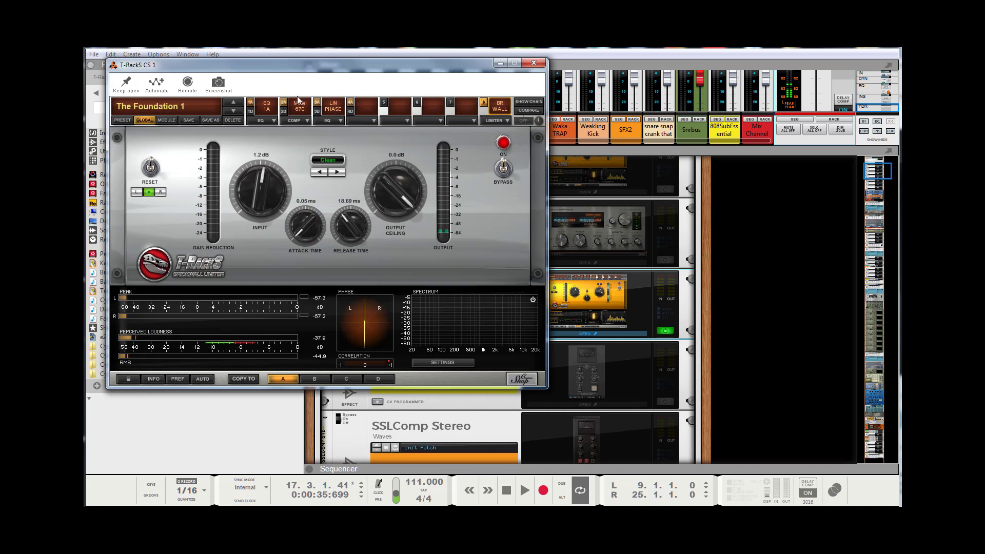
{"action": "left_click", "coordinate": [533, 62]}
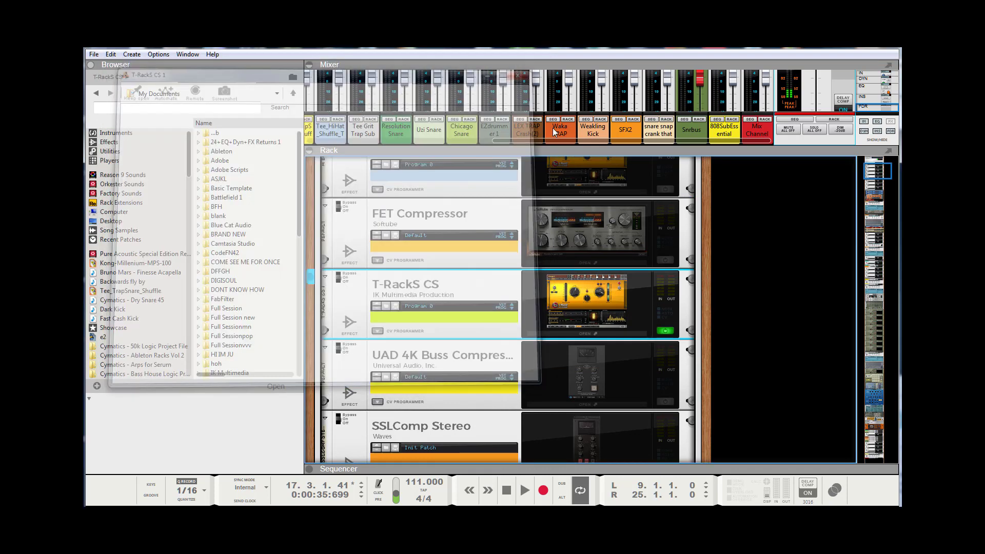
Switch on the UAD 4K Buss Compressor above SSLComp Stereo, view its settings, and switch both it and the second T-RackS CS off.
{"action": "left_click", "coordinate": [655, 399]}
{"action": "double_click", "coordinate": [595, 367]}
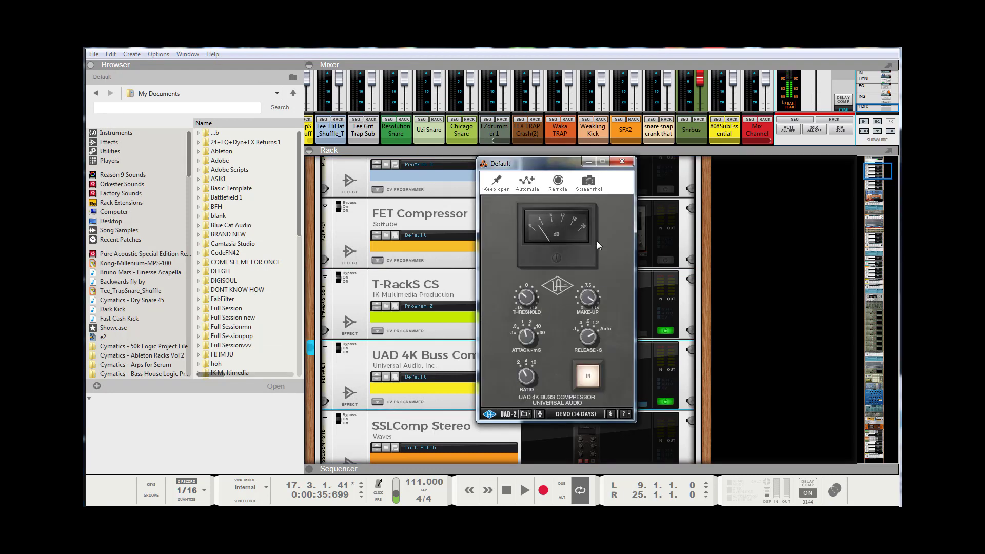
{"action": "left_click", "coordinate": [621, 162]}
{"action": "left_click", "coordinate": [660, 333]}
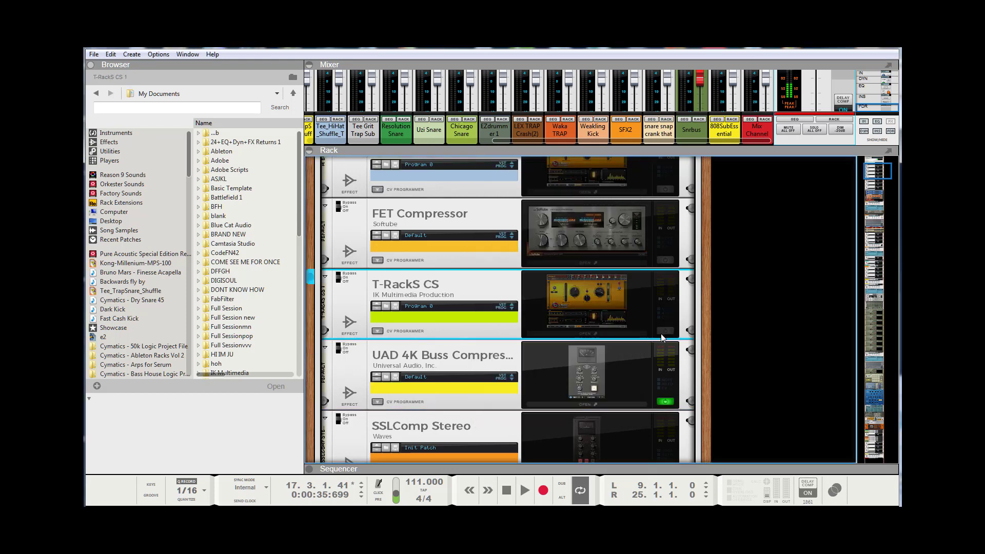
{"action": "left_click", "coordinate": [664, 401]}
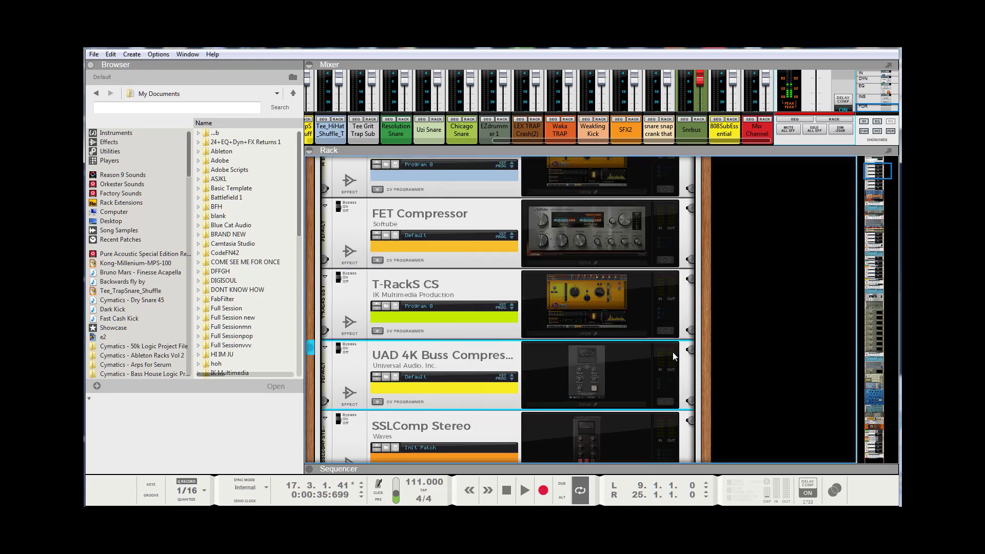
Enlarge the mixer area and adjust the master section's control room level.
{"action": "scroll", "coordinate": [669, 337], "scroll_direction": "up", "scroll_amount": 5}
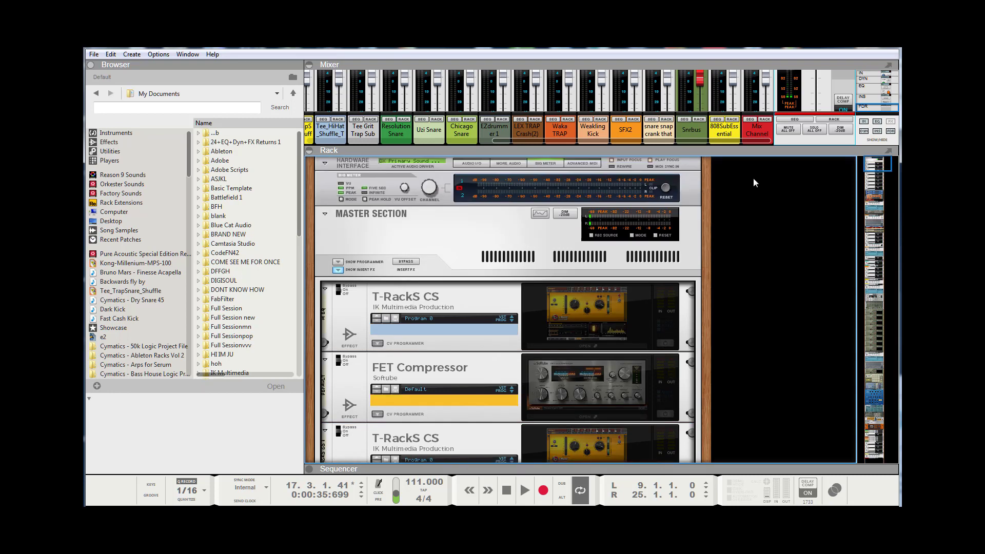
{"action": "left_click_drag", "start_coordinate": [747, 150], "coordinate": [768, 247]}
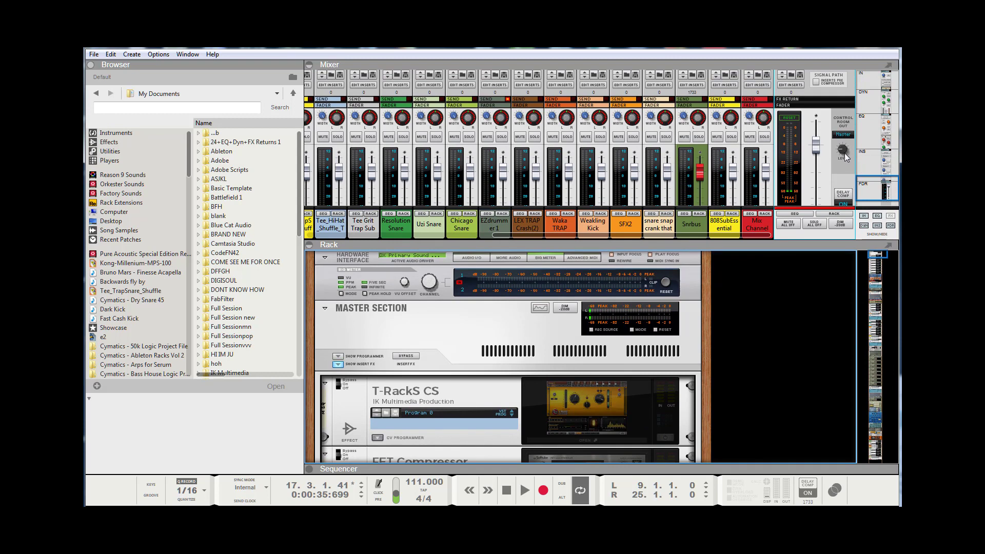
{"action": "left_click_drag", "start_coordinate": [843, 154], "coordinate": [844, 150]}
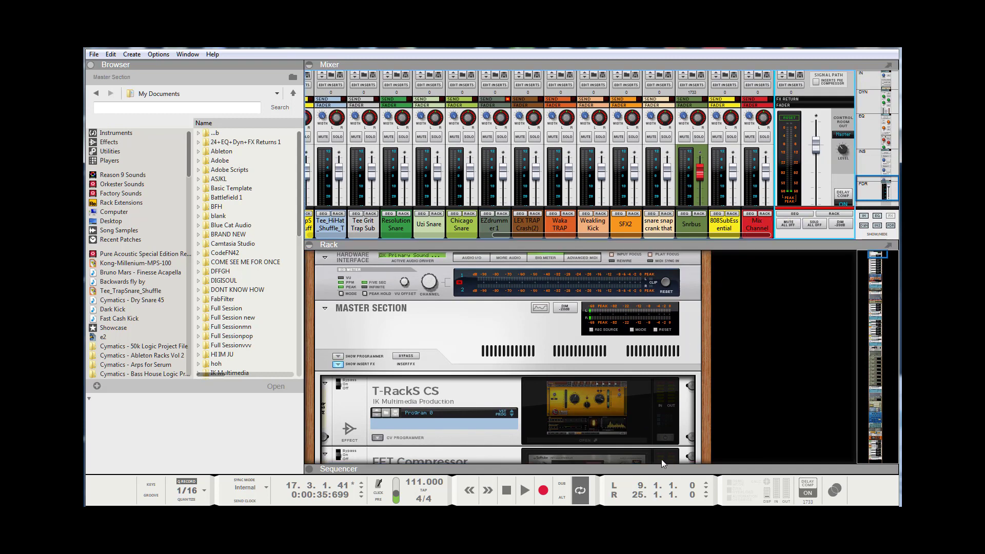
Enlarge the sequencer area, return the song position to the beginning, and start playback.
{"action": "left_click_drag", "start_coordinate": [665, 472], "coordinate": [654, 311]}
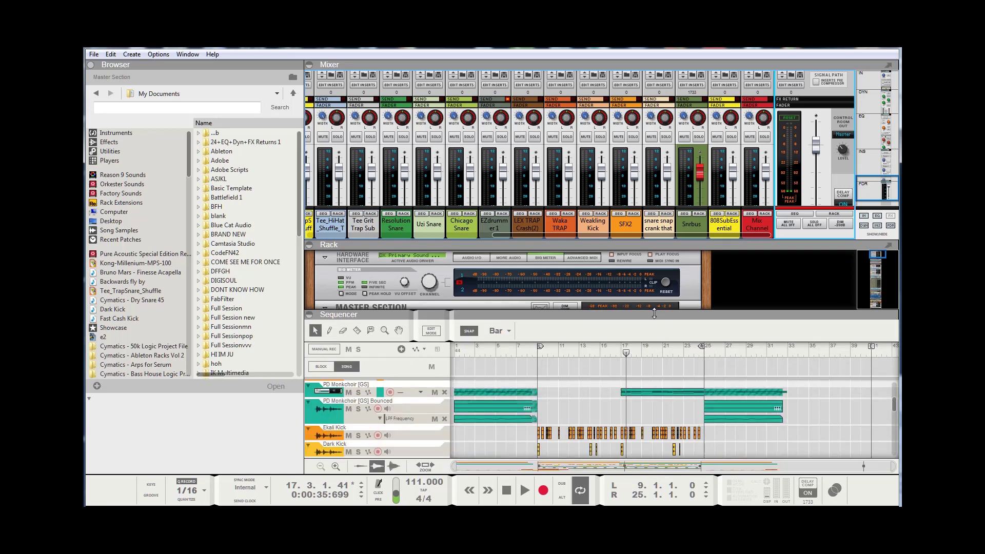
{"action": "left_click", "coordinate": [540, 352]}
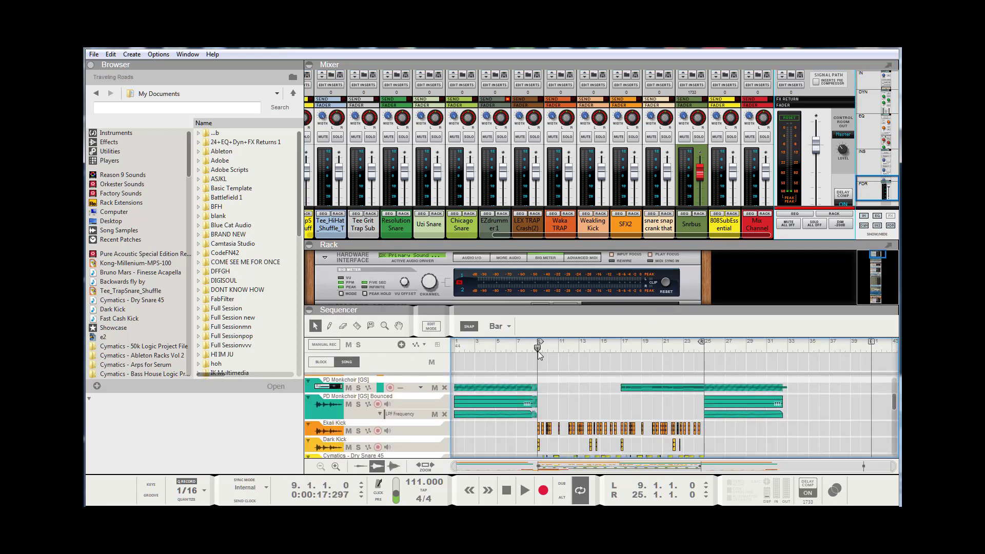
{"action": "left_click", "coordinate": [508, 495]}
{"action": "left_click", "coordinate": [531, 495]}
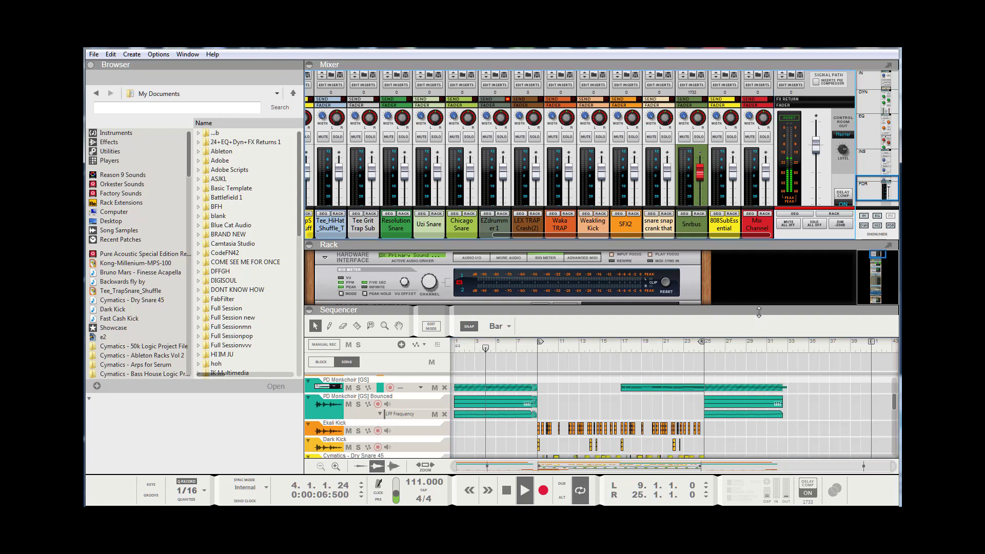
Enlarge the rack area, switch on the first T-RackS CS in the master inserts, and open its plug-in window.
{"action": "left_click_drag", "start_coordinate": [759, 308], "coordinate": [759, 455]}
{"action": "scroll", "coordinate": [711, 375], "scroll_direction": "down", "scroll_amount": 2}
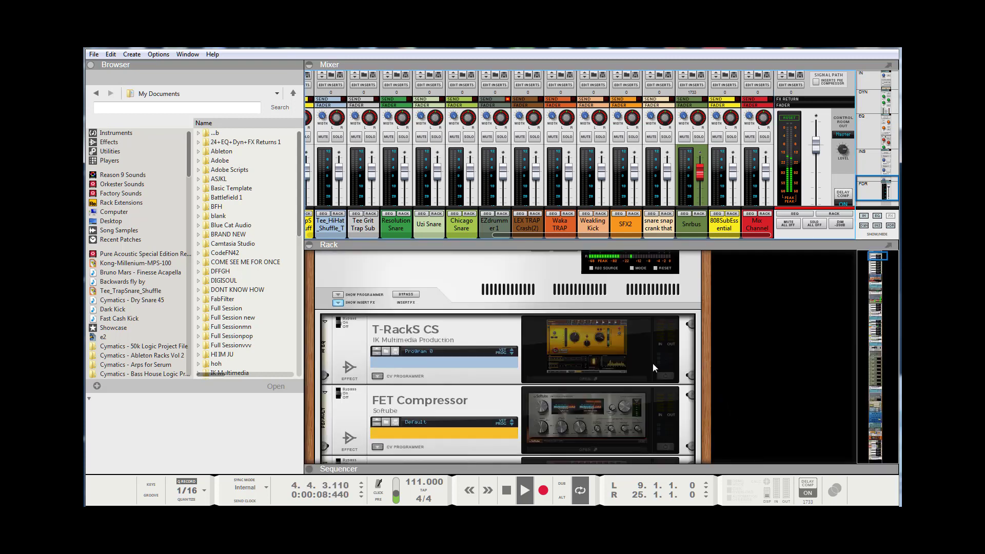
{"action": "left_click", "coordinate": [667, 374]}
{"action": "left_click", "coordinate": [608, 338]}
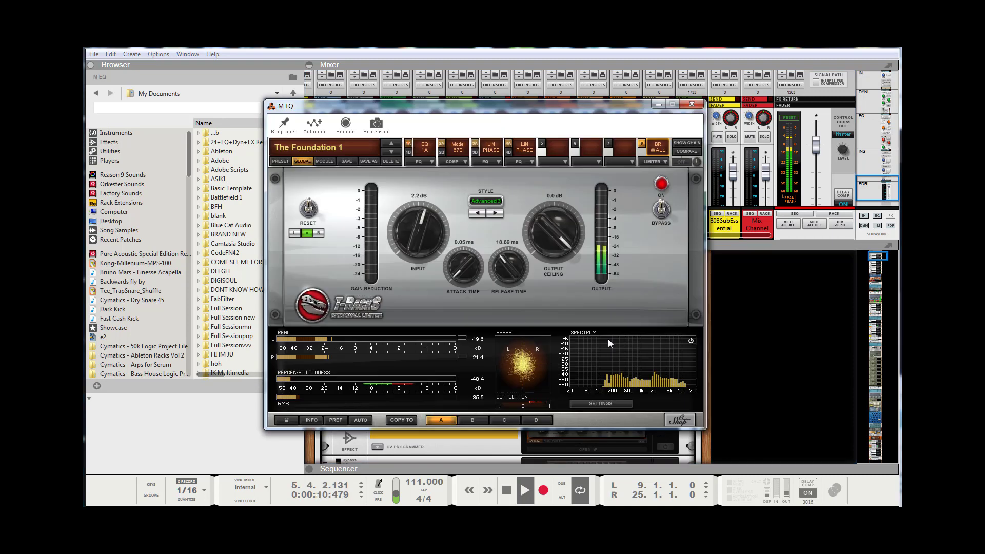
Examine the EQ 1A, Model 670 compressor and both linear phase EQ modules of the chain while the mix plays.
{"action": "left_click", "coordinate": [410, 145]}
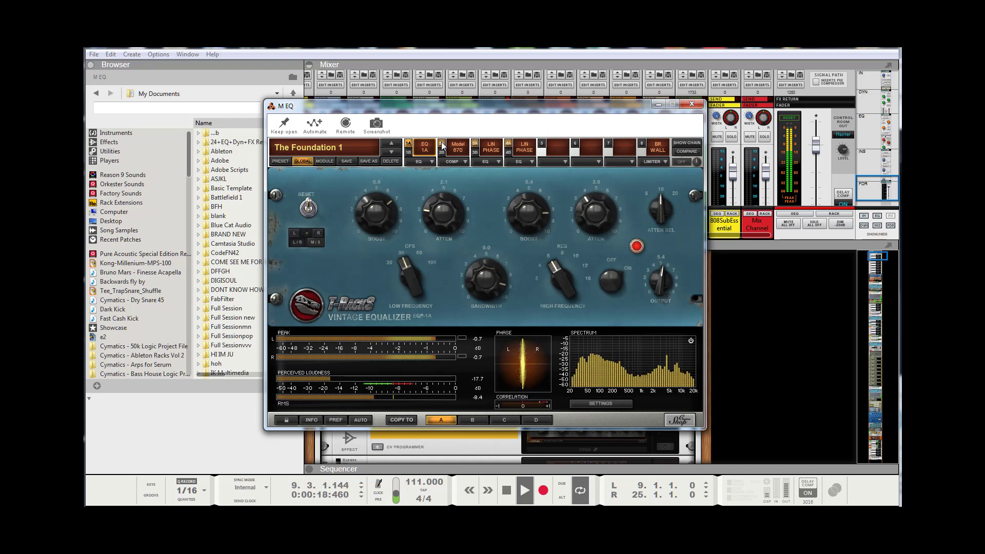
{"action": "left_click", "coordinate": [441, 145]}
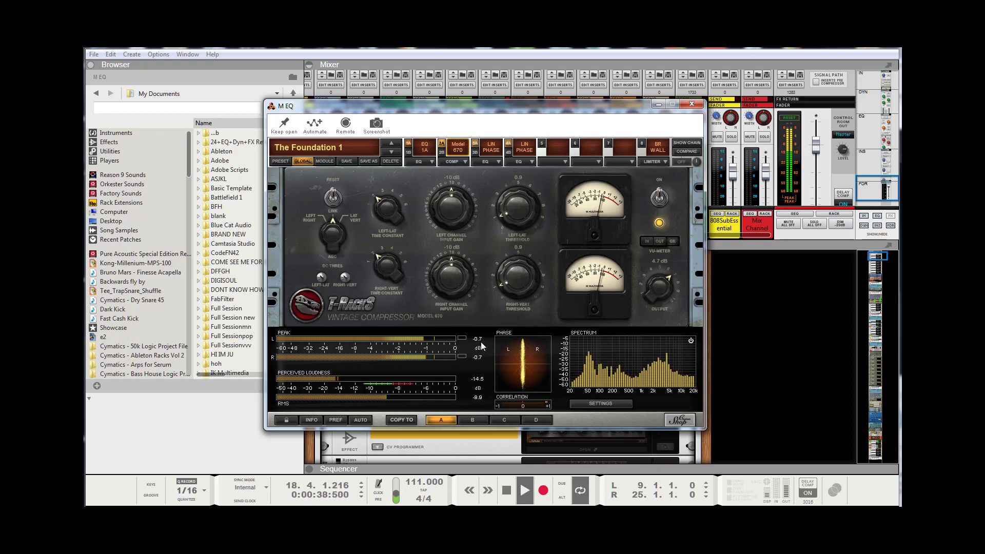
{"action": "left_click", "coordinate": [408, 144]}
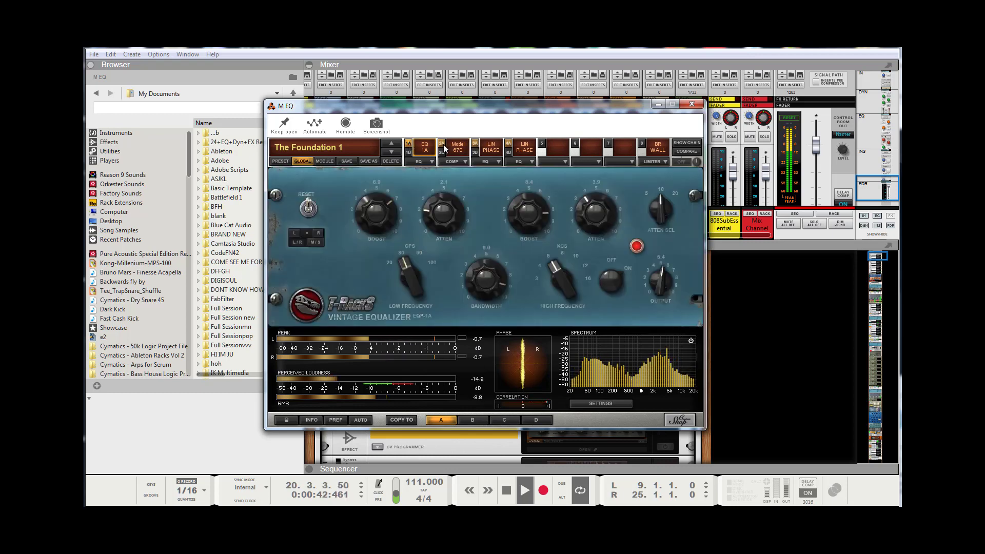
{"action": "left_click", "coordinate": [445, 147]}
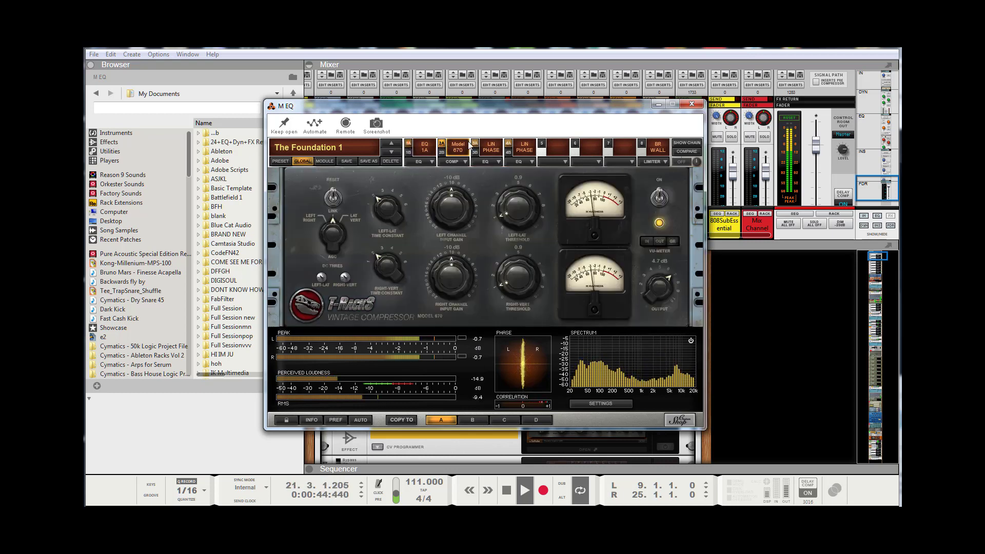
{"action": "left_click", "coordinate": [493, 147]}
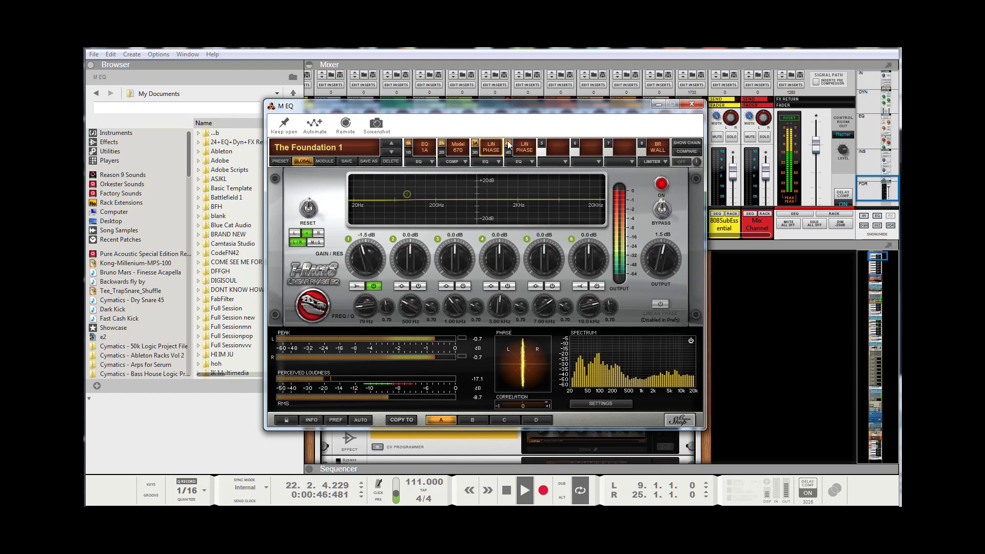
{"action": "left_click", "coordinate": [509, 145]}
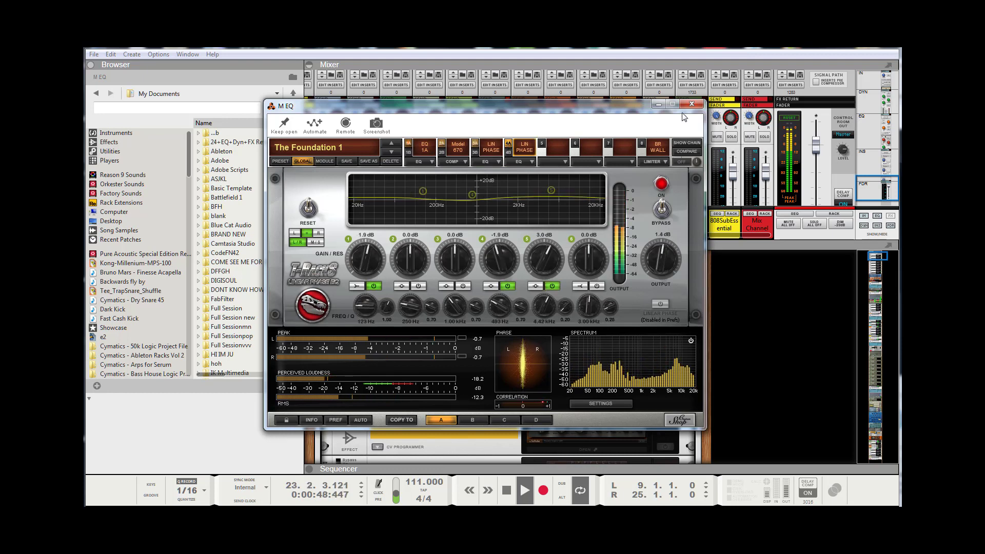
Try the brickwall limiter's input at 10.8 dB, and set it to 1.9 dB.
{"action": "left_click", "coordinate": [656, 147]}
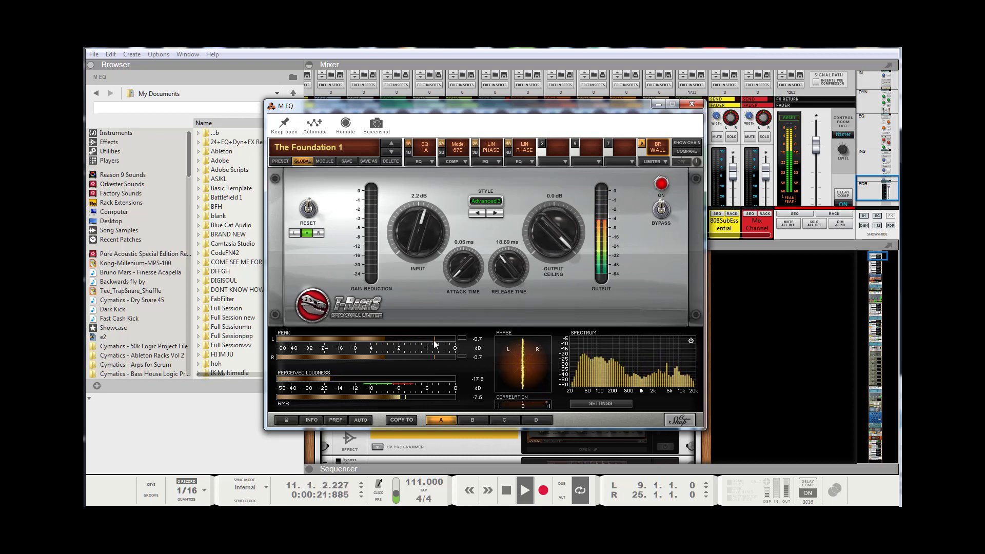
{"action": "left_click_drag", "start_coordinate": [408, 250], "coordinate": [392, 191]}
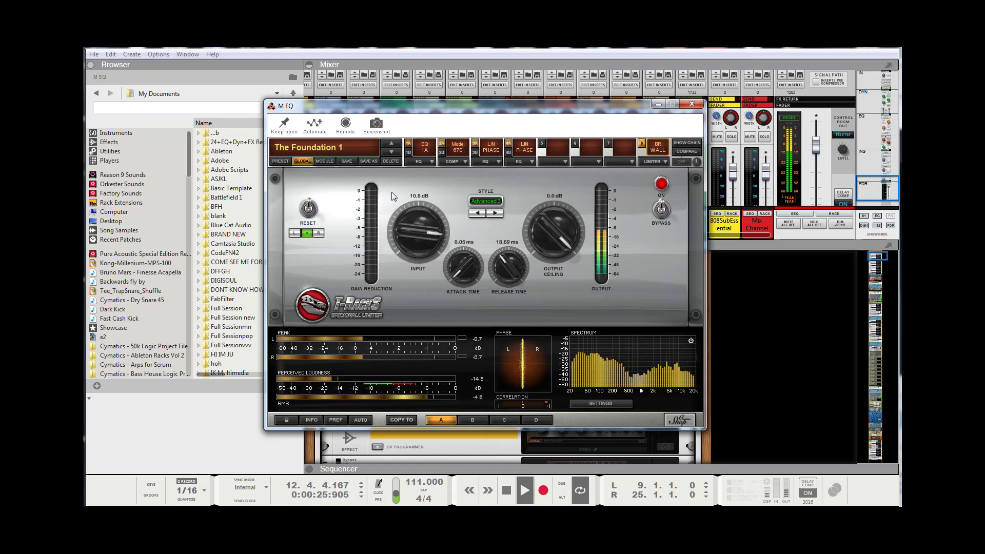
{"action": "left_click_drag", "start_coordinate": [390, 205], "coordinate": [411, 239]}
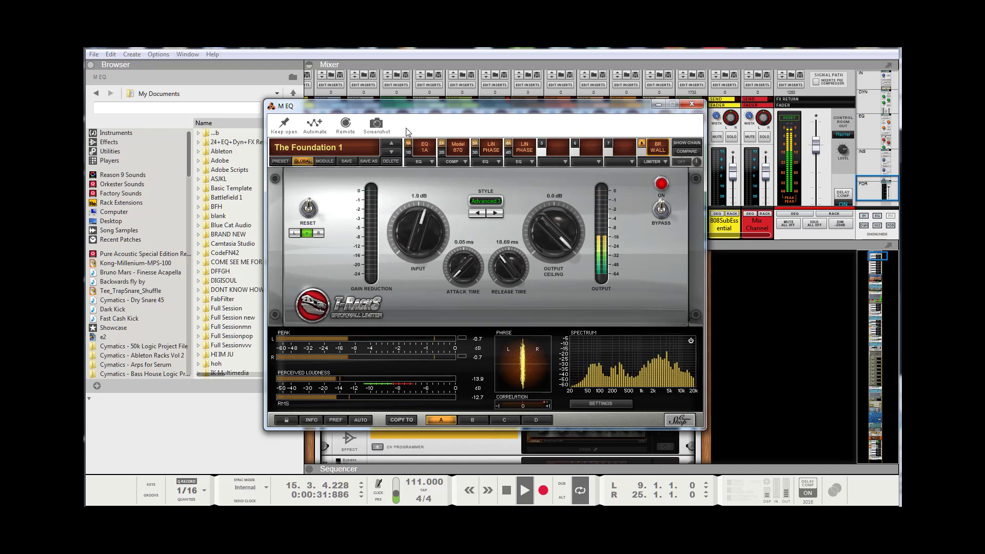
Raise the output levels of the EQ 1A equalizer and the Model 670 compressor, the compressor to about 6.7 dB.
{"action": "left_click", "coordinate": [424, 148]}
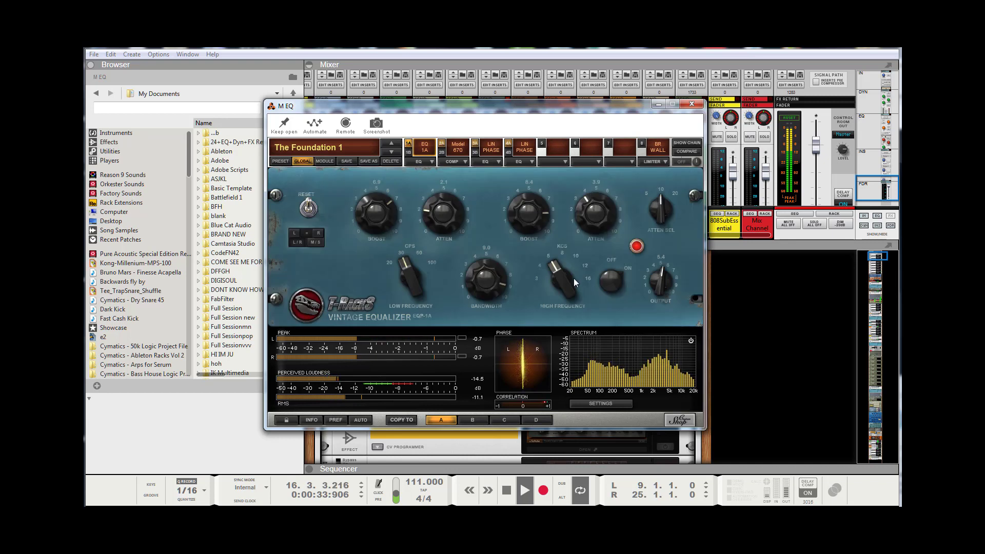
{"action": "left_click_drag", "start_coordinate": [652, 283], "coordinate": [653, 280]}
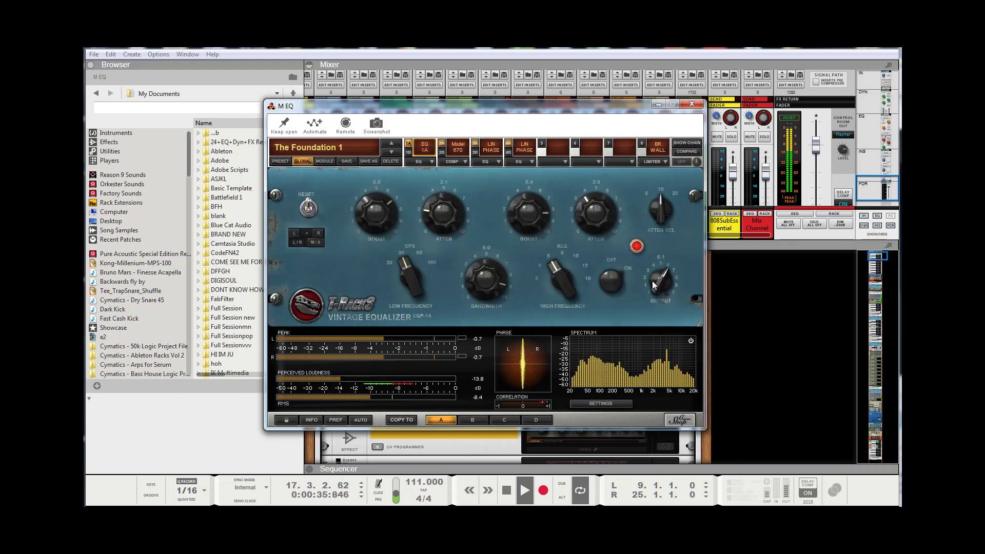
{"action": "left_click", "coordinate": [441, 146]}
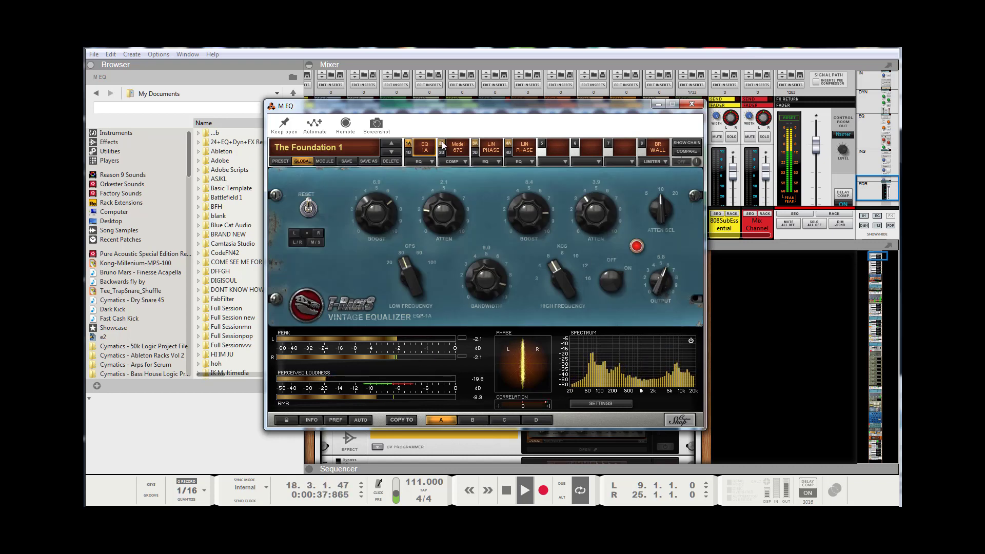
{"action": "left_click_drag", "start_coordinate": [652, 299], "coordinate": [648, 288]}
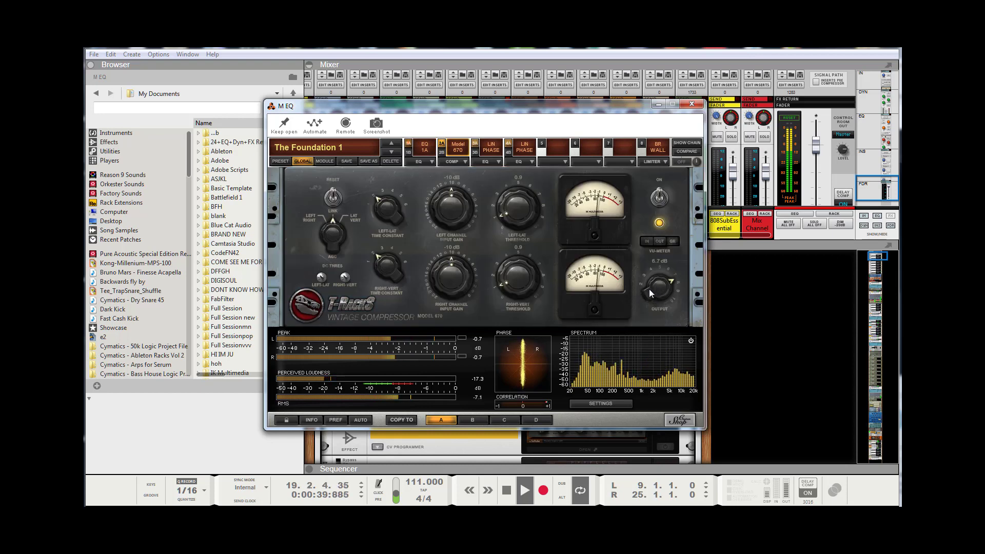
Raise the output levels of the two linear phase EQs, the first one to 2.3 dB.
{"action": "left_click", "coordinate": [483, 146]}
{"action": "left_click_drag", "start_coordinate": [660, 269], "coordinate": [661, 264]}
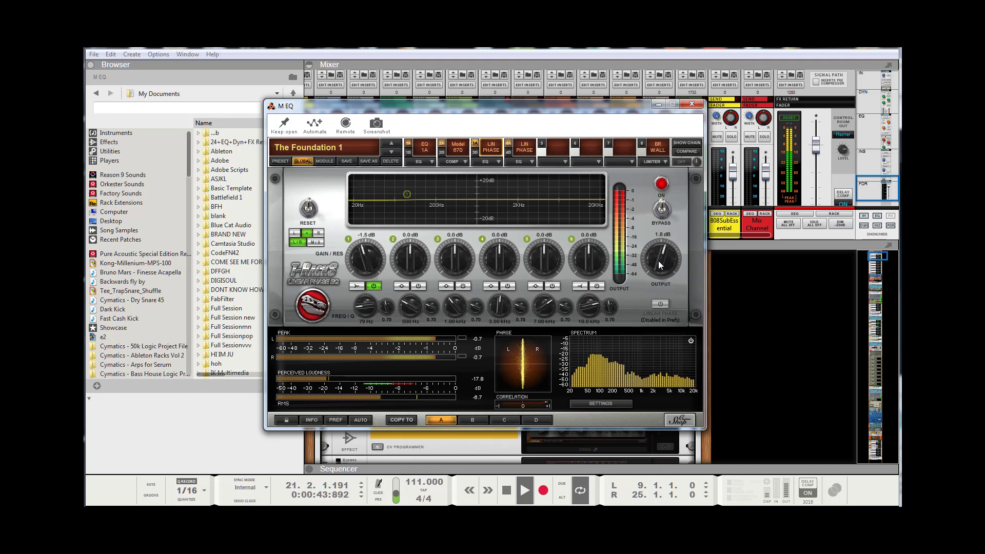
{"action": "left_click", "coordinate": [515, 146]}
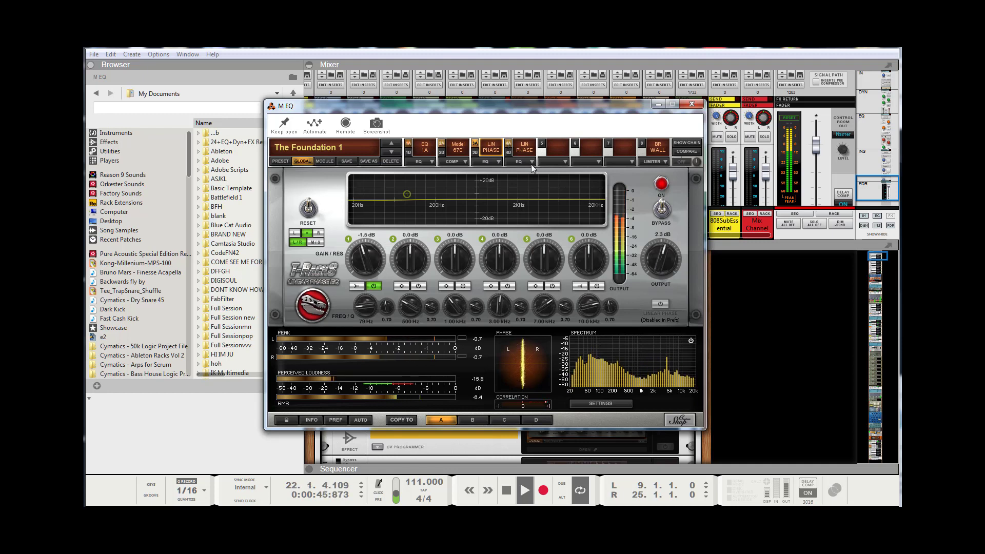
{"action": "left_click_drag", "start_coordinate": [648, 267], "coordinate": [649, 264]}
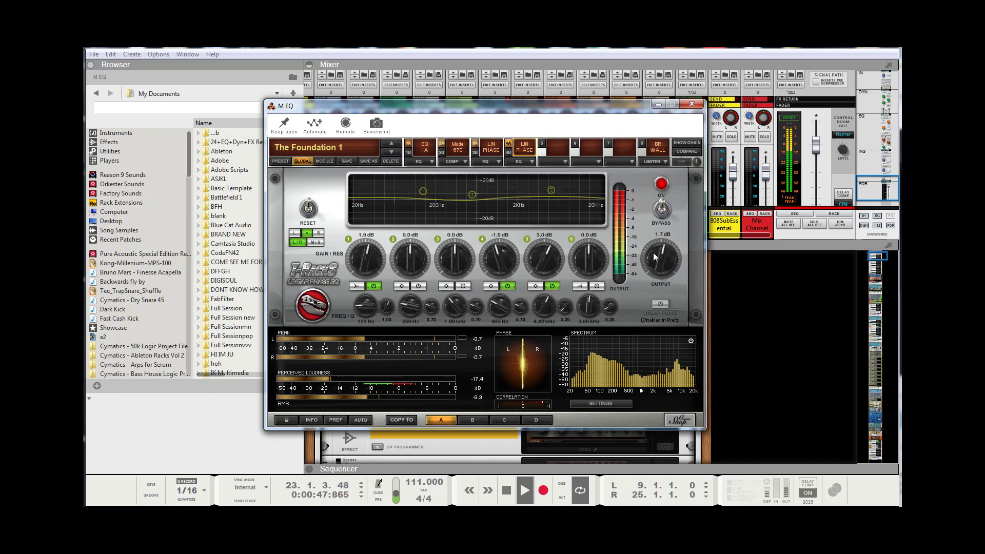
Set the brickwall limiter's input to 0.6 dB and its output ceiling to -0.3 dB.
{"action": "left_click", "coordinate": [648, 148]}
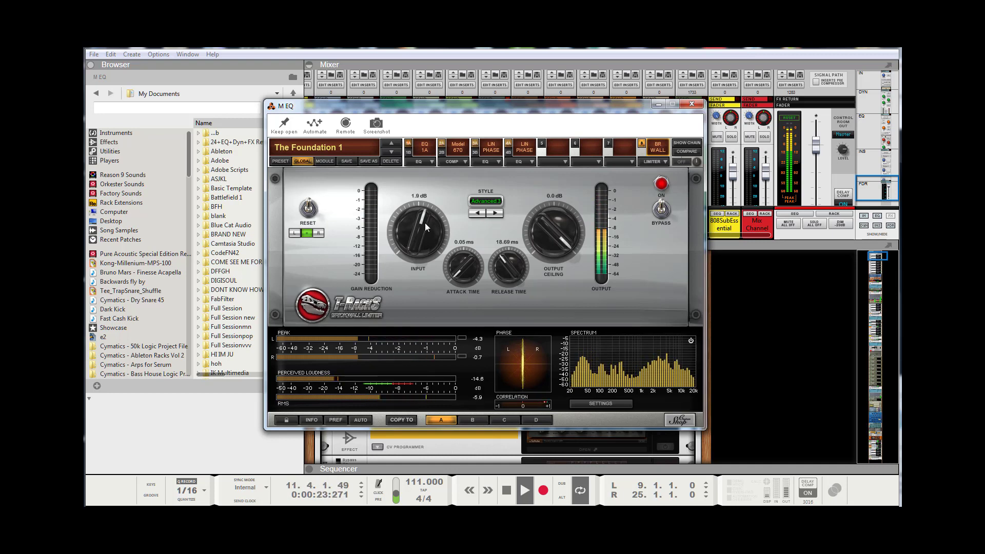
{"action": "left_click_drag", "start_coordinate": [422, 219], "coordinate": [424, 227]}
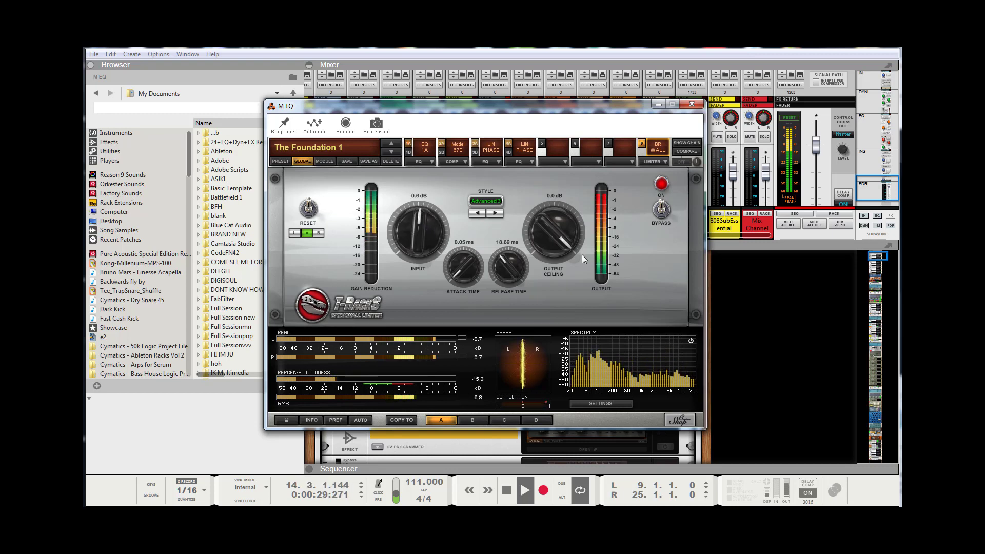
{"action": "mouse_move", "coordinate": [561, 222]}
{"action": "left_mouse_down"}
{"action": "mouse_move", "coordinate": [540, 234]}
{"action": "mouse_move", "coordinate": [548, 229]}
{"action": "left_mouse_up"}
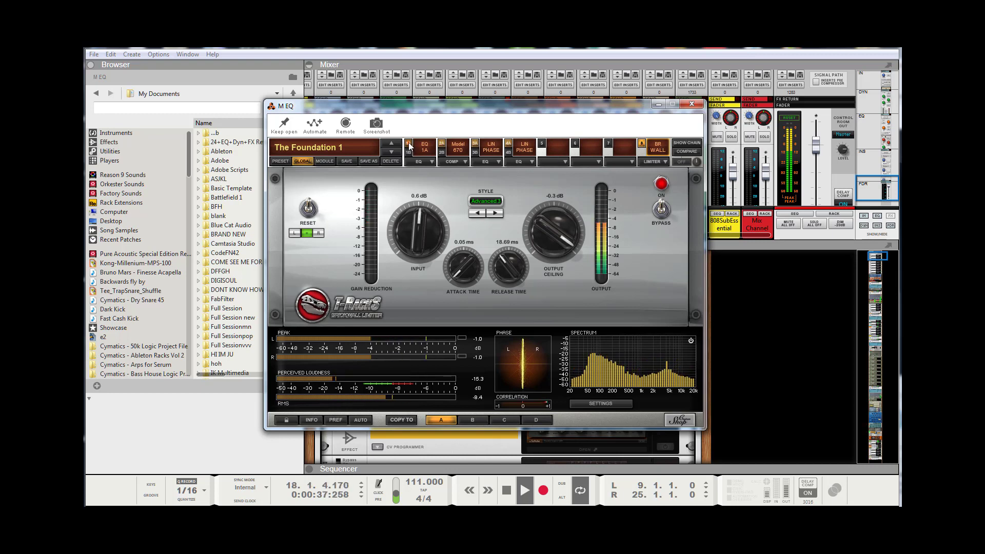
Load the preset The Foundation 1, clear the chain with Full Reset, and load The Foundation 1 again.
{"action": "left_click", "coordinate": [308, 148]}
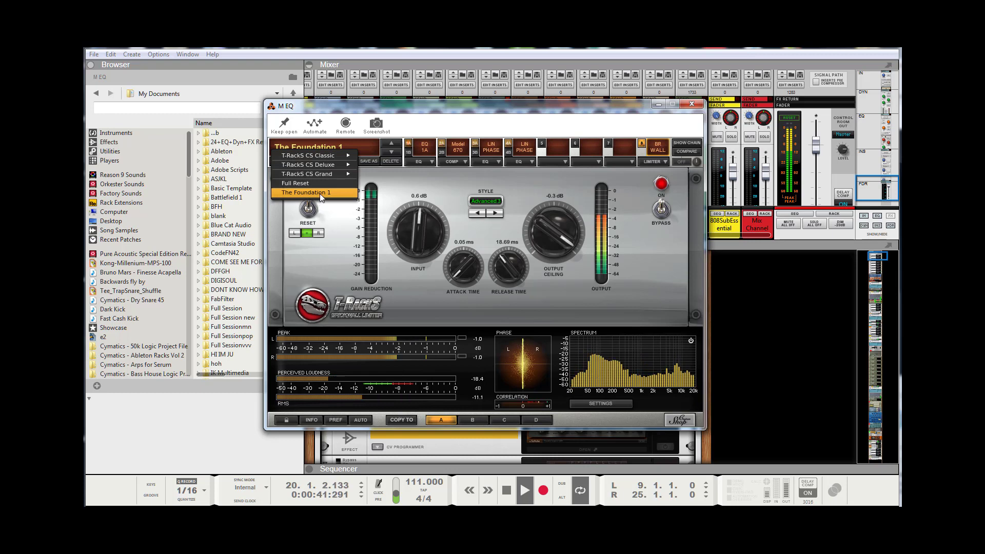
{"action": "left_click", "coordinate": [319, 193]}
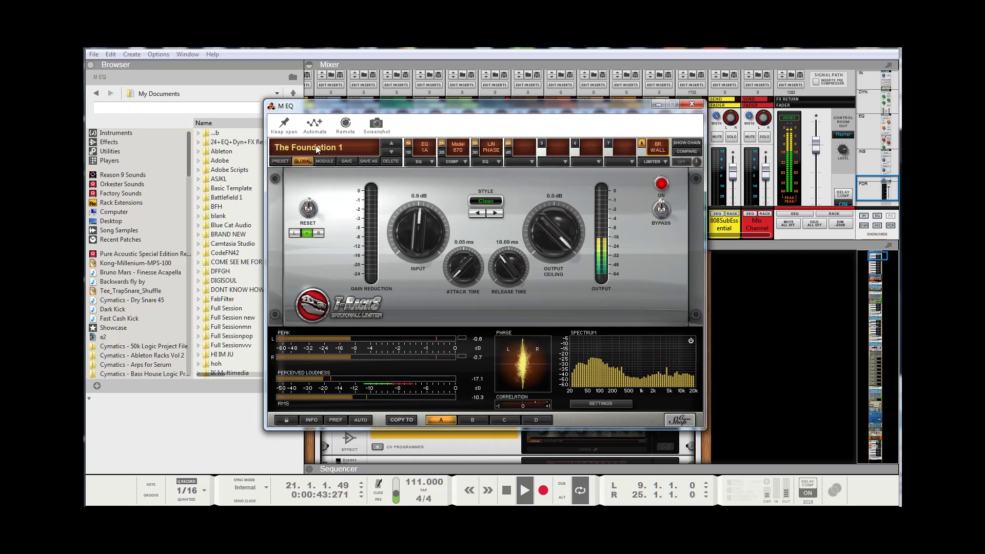
{"action": "left_click", "coordinate": [316, 146]}
{"action": "left_click", "coordinate": [312, 183]}
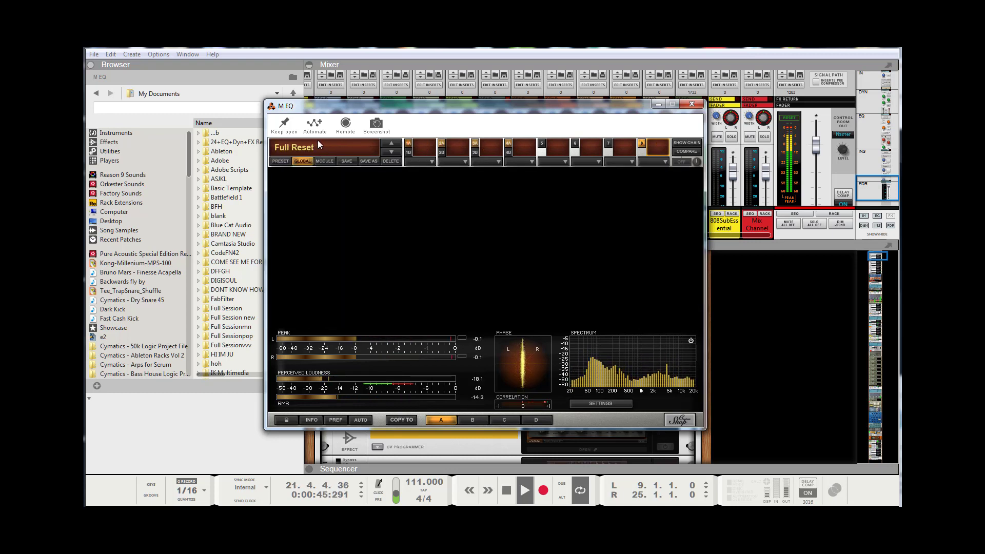
{"action": "left_click", "coordinate": [317, 145]}
{"action": "left_click", "coordinate": [314, 194]}
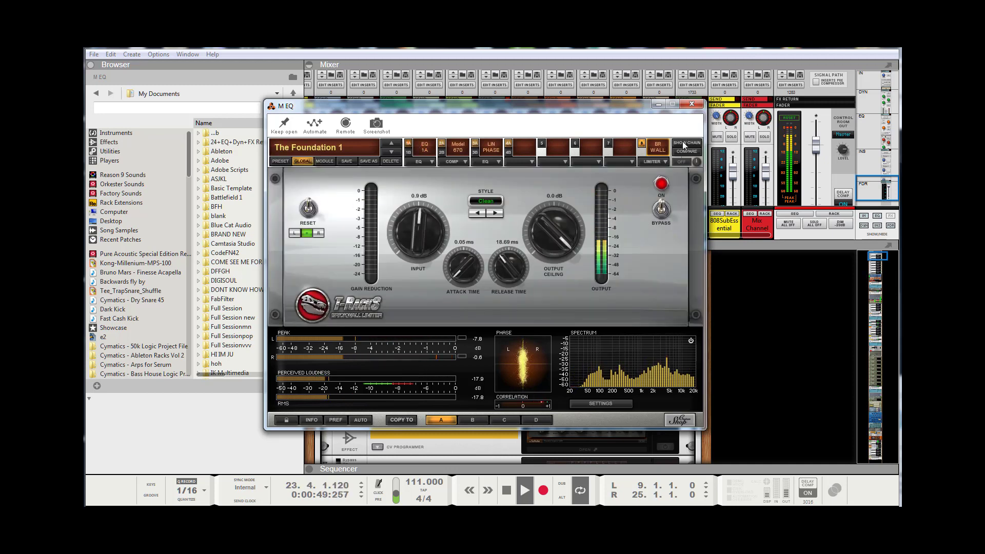
Close and switch off the first T-RackS CS, and switch on and open the second one above the UAD 4K Buss Compressor.
{"action": "left_click", "coordinate": [692, 103]}
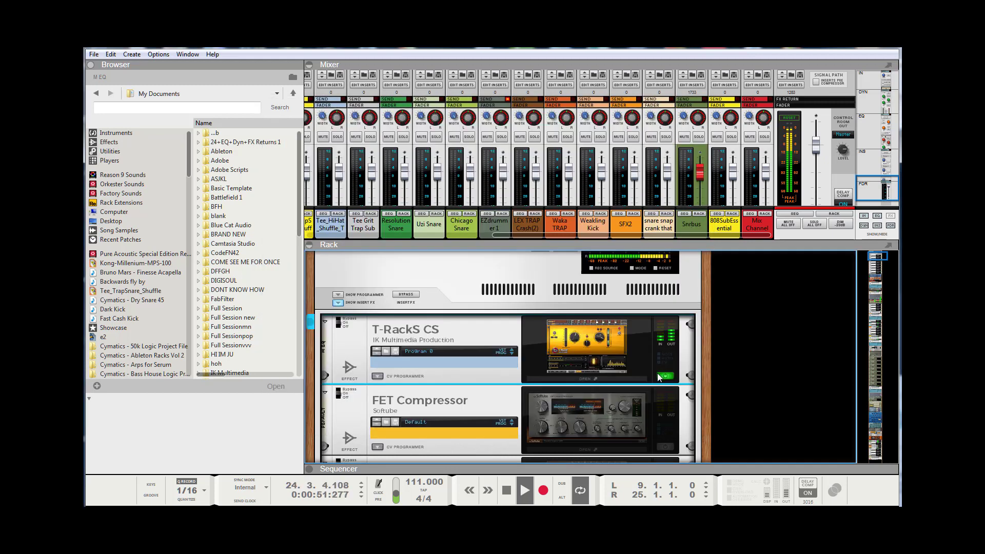
{"action": "scroll", "coordinate": [582, 314], "scroll_direction": "down", "scroll_amount": 5}
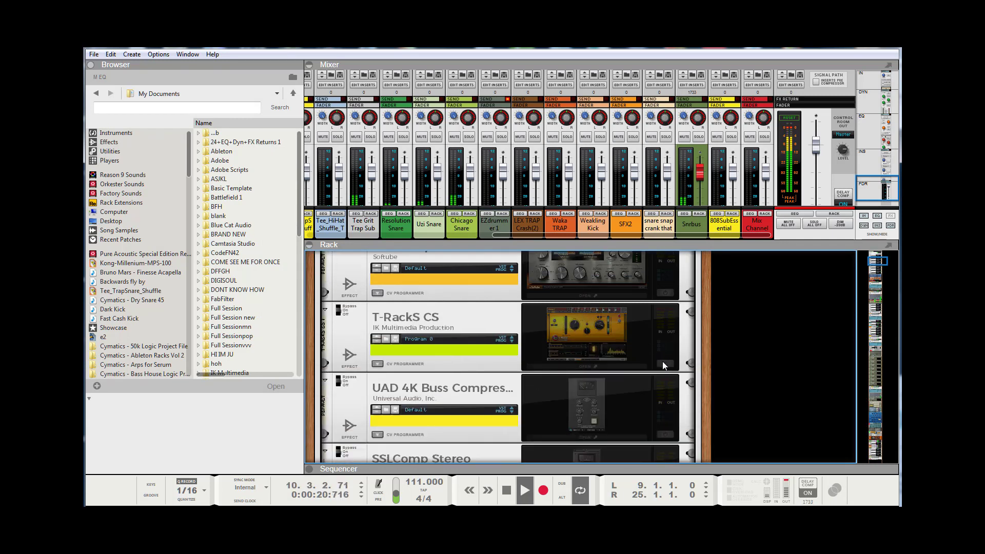
{"action": "left_click", "coordinate": [662, 362]}
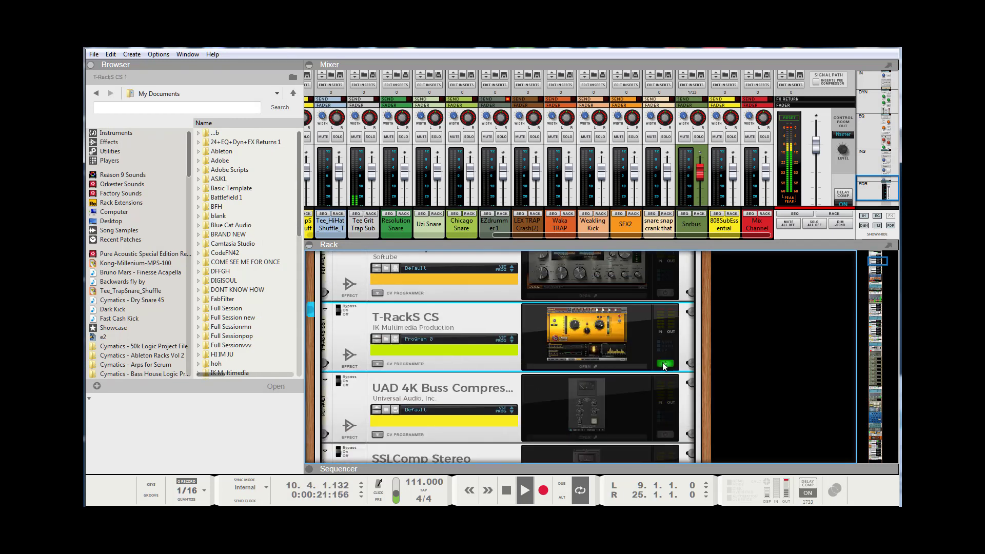
{"action": "left_click", "coordinate": [606, 328]}
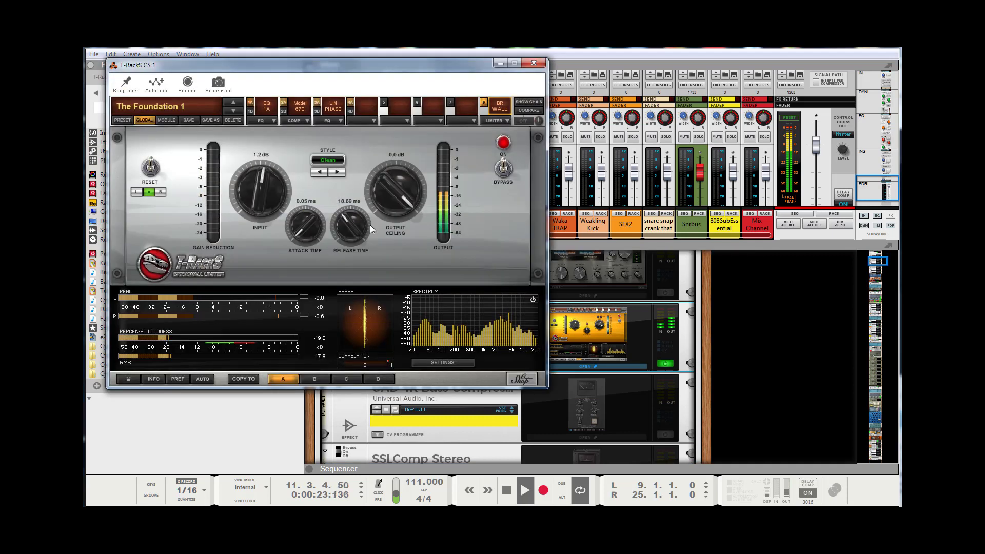
Adjust the boost levels of the EQ 1A vintage equalizer in the second T-RackS chain.
{"action": "left_click", "coordinate": [250, 104]}
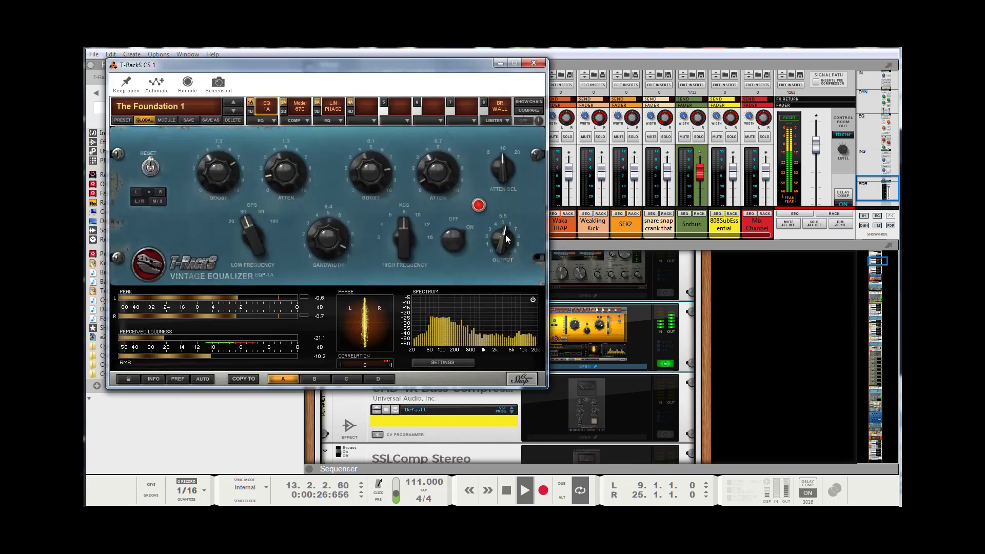
{"action": "left_click_drag", "start_coordinate": [206, 156], "coordinate": [212, 177]}
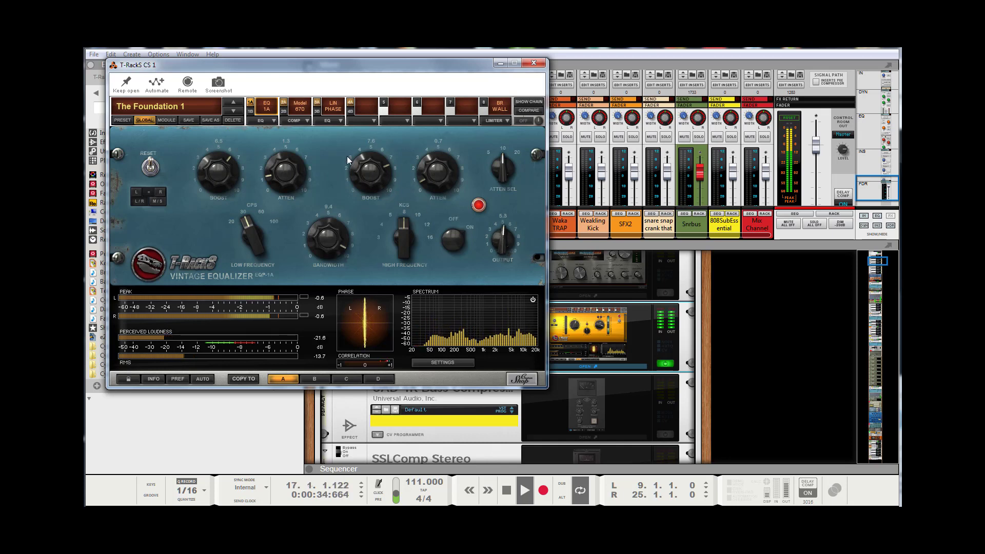
Lower the Model 670 compressor's output to about 5.8 dB and the linear phase EQ's output to 1.4 dB.
{"action": "left_click", "coordinate": [285, 109]}
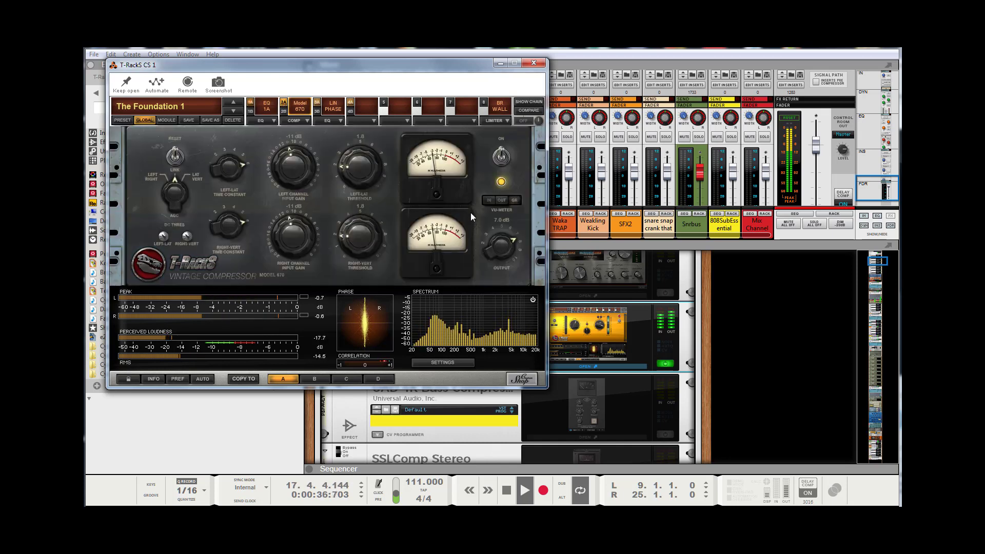
{"action": "left_click_drag", "start_coordinate": [508, 241], "coordinate": [503, 248]}
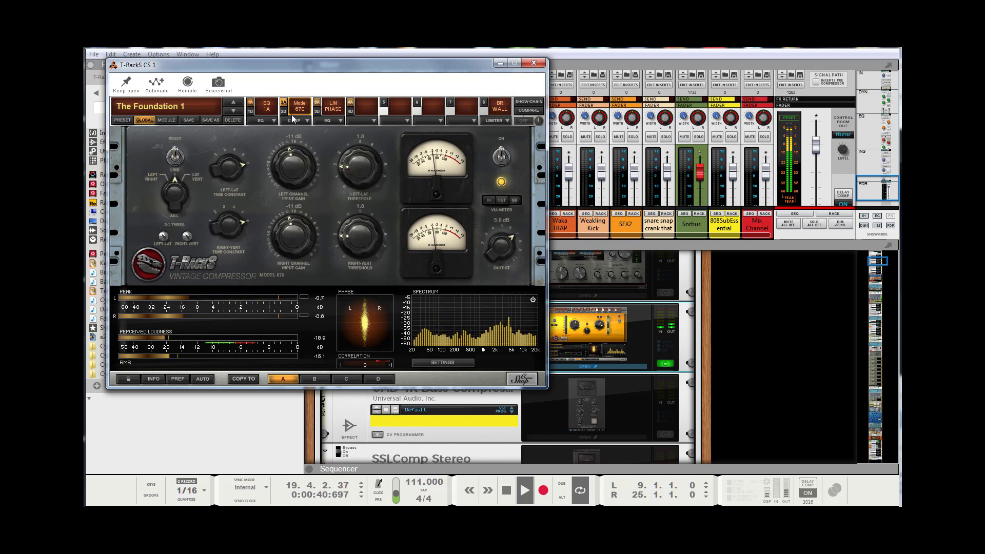
{"action": "left_click", "coordinate": [331, 106]}
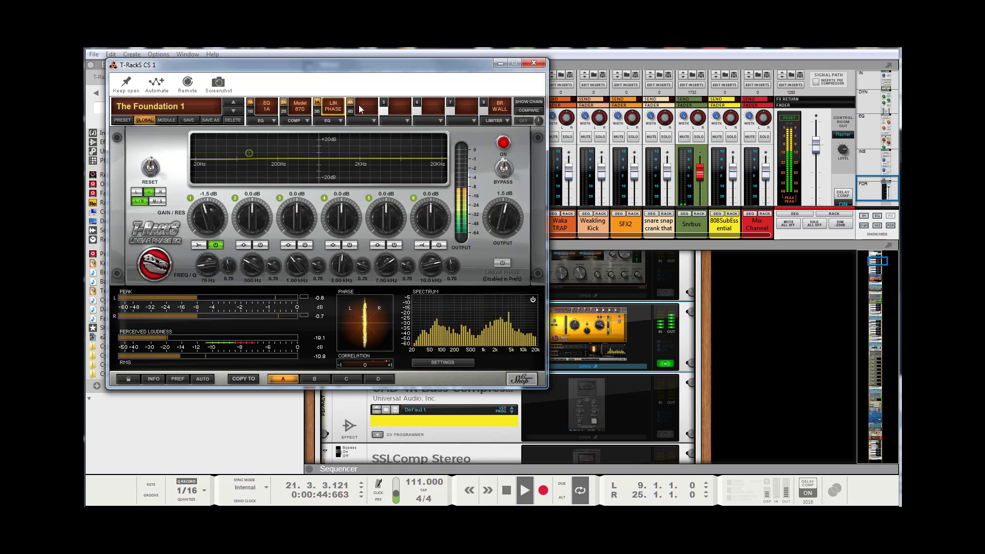
{"action": "left_click_drag", "start_coordinate": [505, 217], "coordinate": [506, 218]}
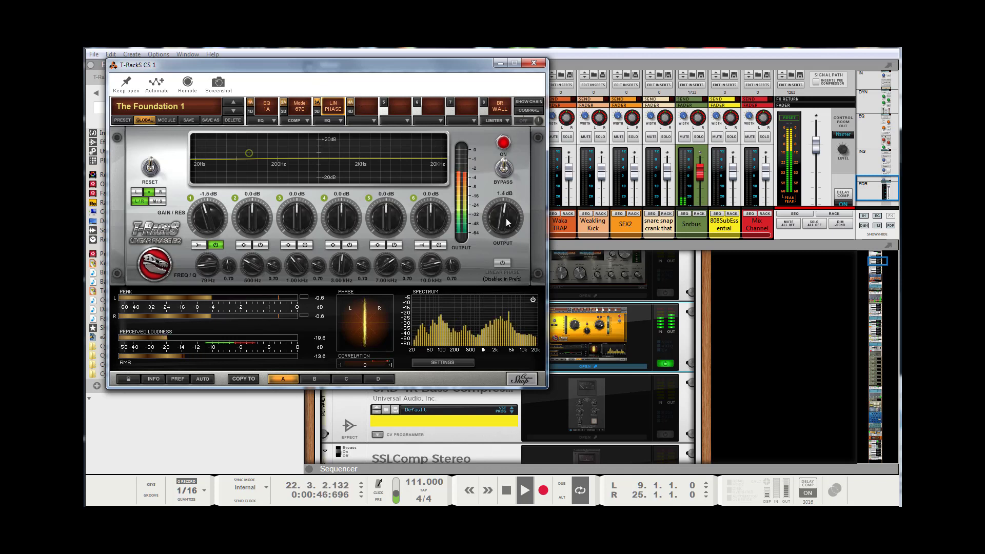
Load a Linear Phase EQ into the fourth slot of the T-RackS chain.
{"action": "left_click", "coordinate": [368, 119]}
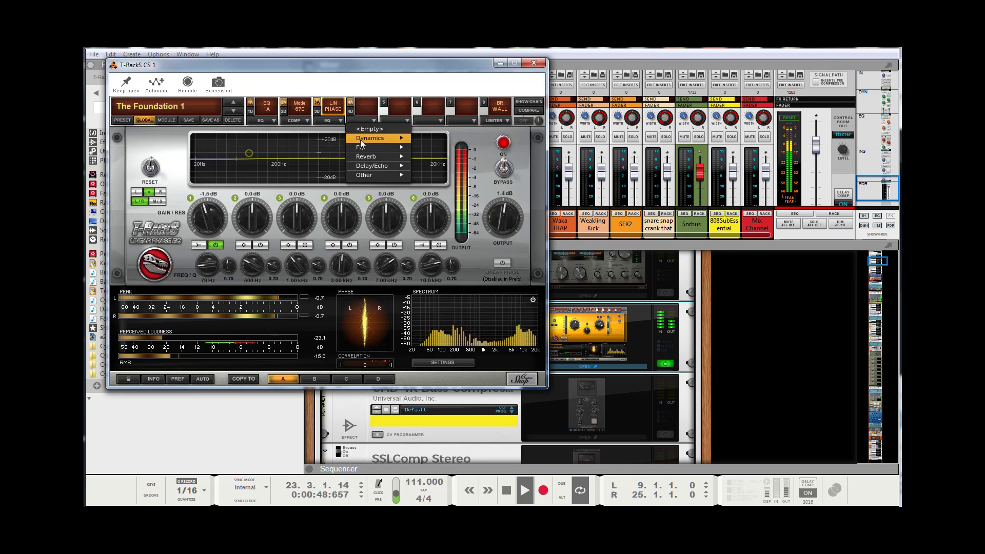
{"action": "mouse_move", "coordinate": [361, 146]}
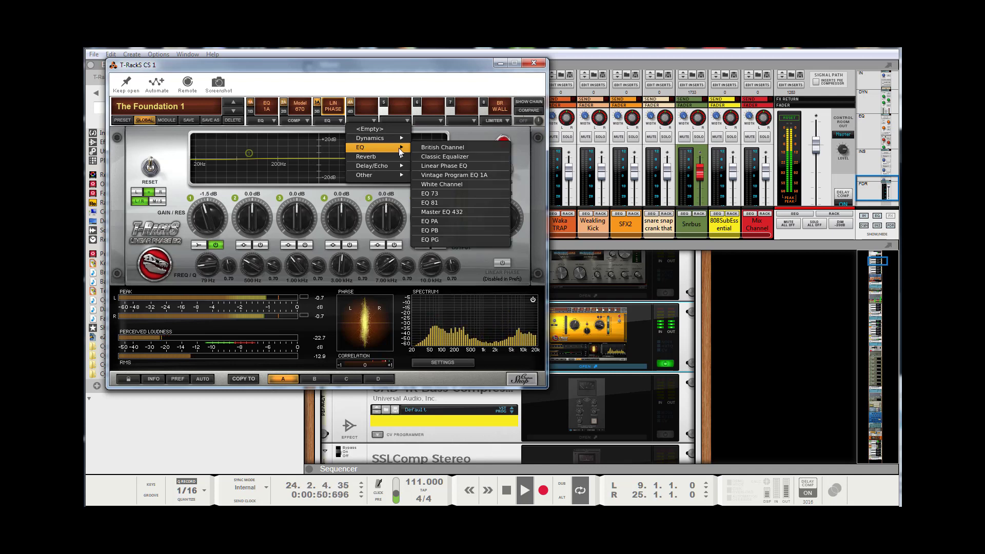
{"action": "left_click", "coordinate": [439, 167]}
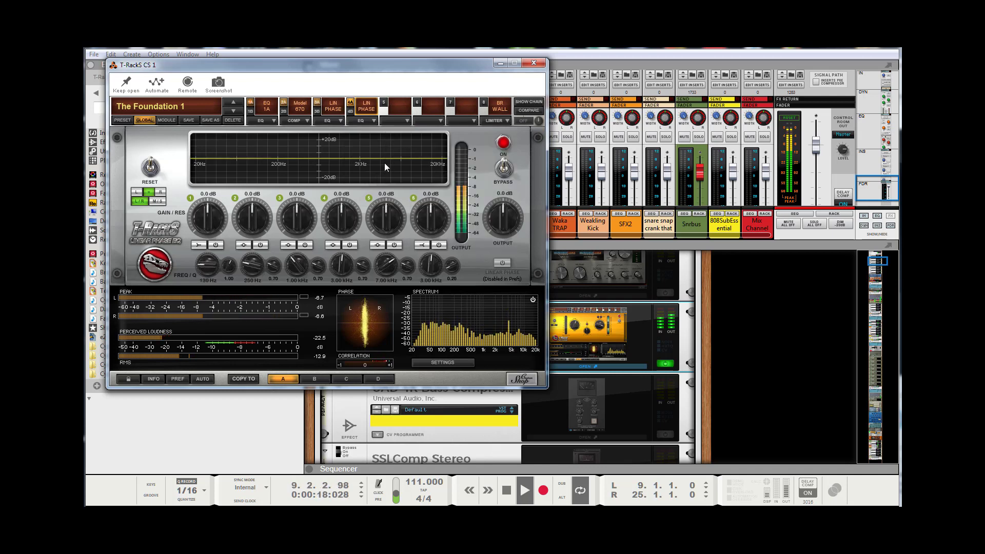
Enable band 5 of the added linear phase EQ, lower its frequency to just under 4 kHz and boost it 3.5 dB.
{"action": "left_click", "coordinate": [394, 244]}
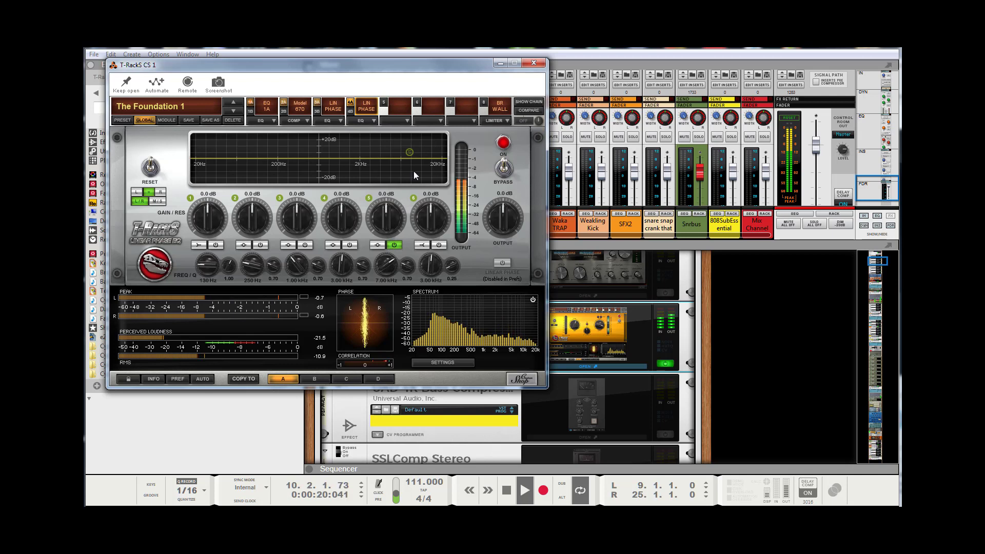
{"action": "left_click_drag", "start_coordinate": [409, 150], "coordinate": [388, 142]}
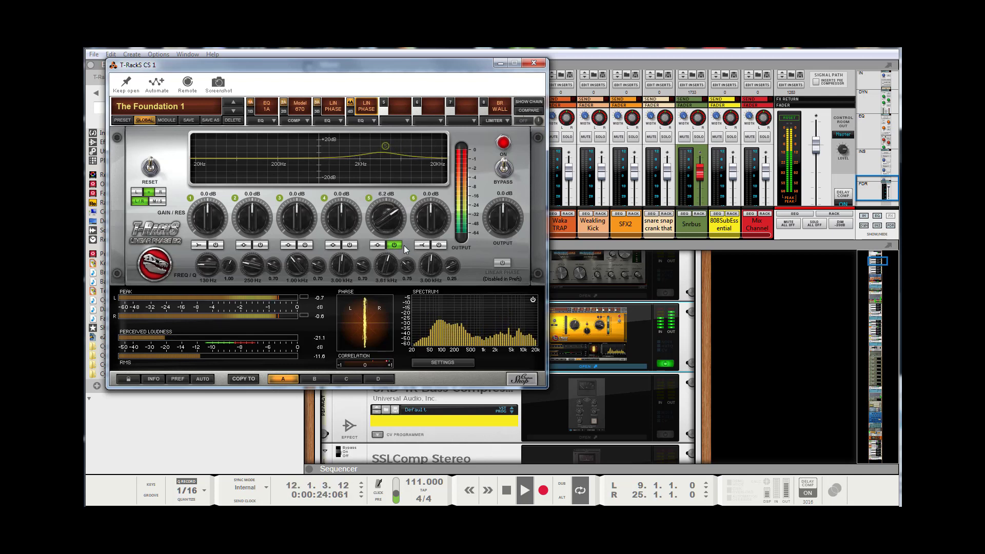
{"action": "left_click_drag", "start_coordinate": [405, 264], "coordinate": [407, 269]}
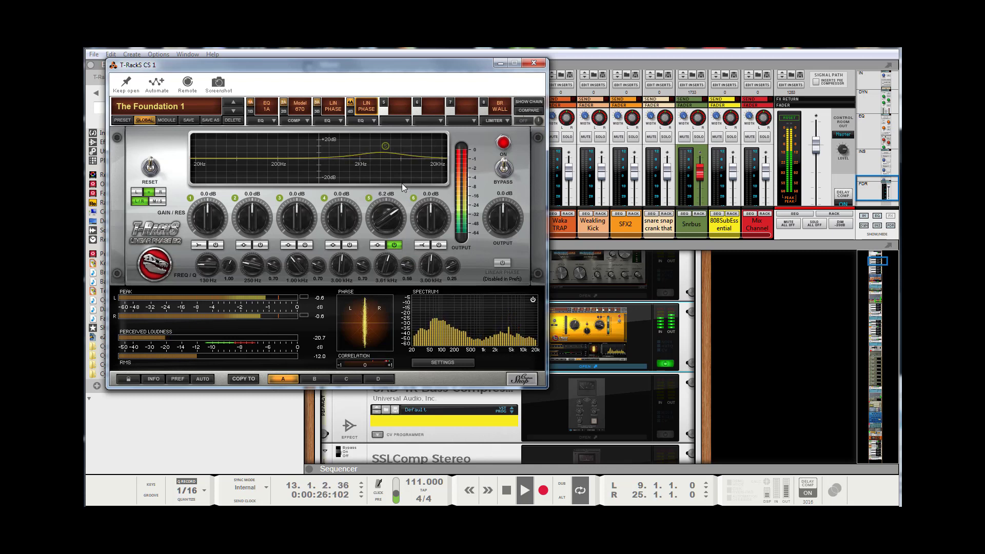
{"action": "left_click_drag", "start_coordinate": [384, 146], "coordinate": [389, 150]}
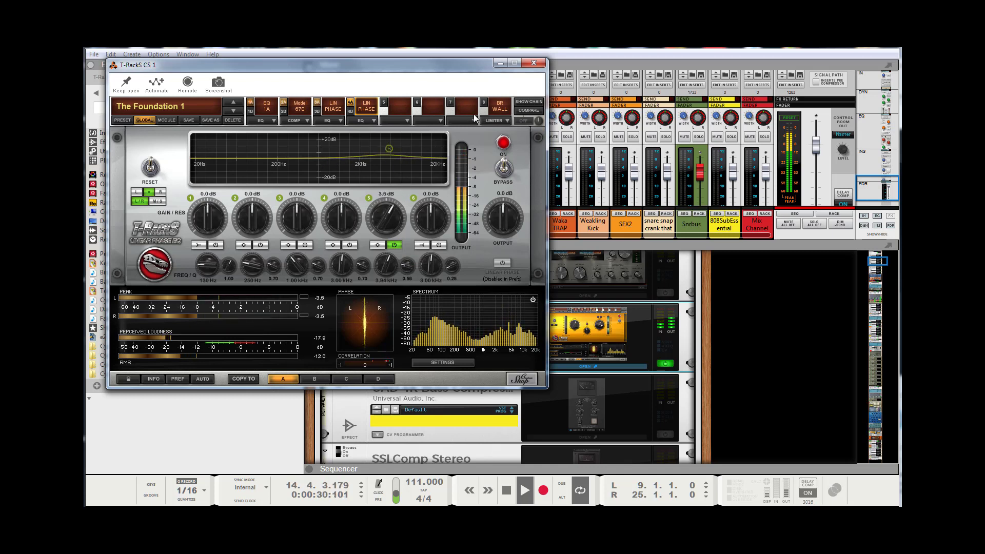
Lower the brickwall limiter's input to 0.6 dB and close the T-RackS chain.
{"action": "left_click", "coordinate": [499, 106]}
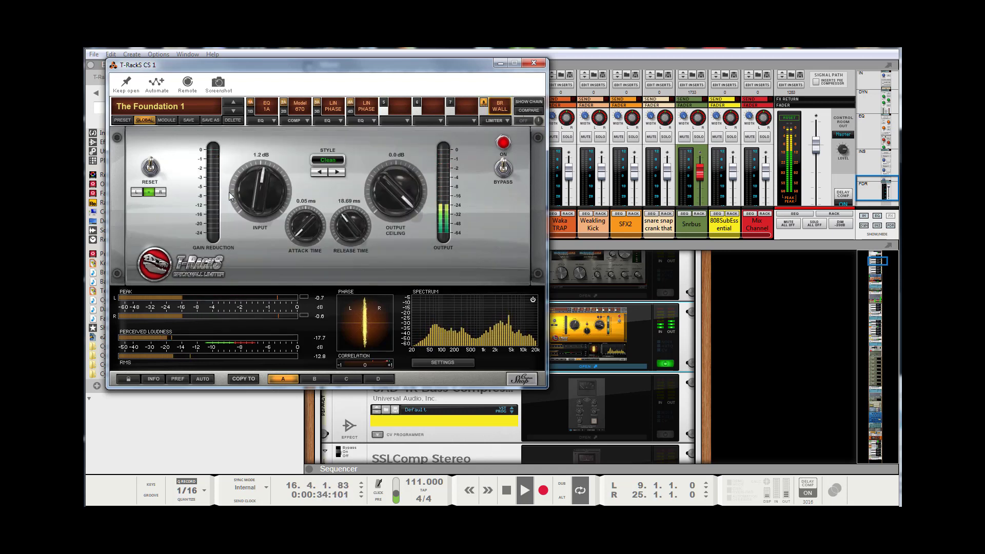
{"action": "left_click_drag", "start_coordinate": [259, 205], "coordinate": [258, 209]}
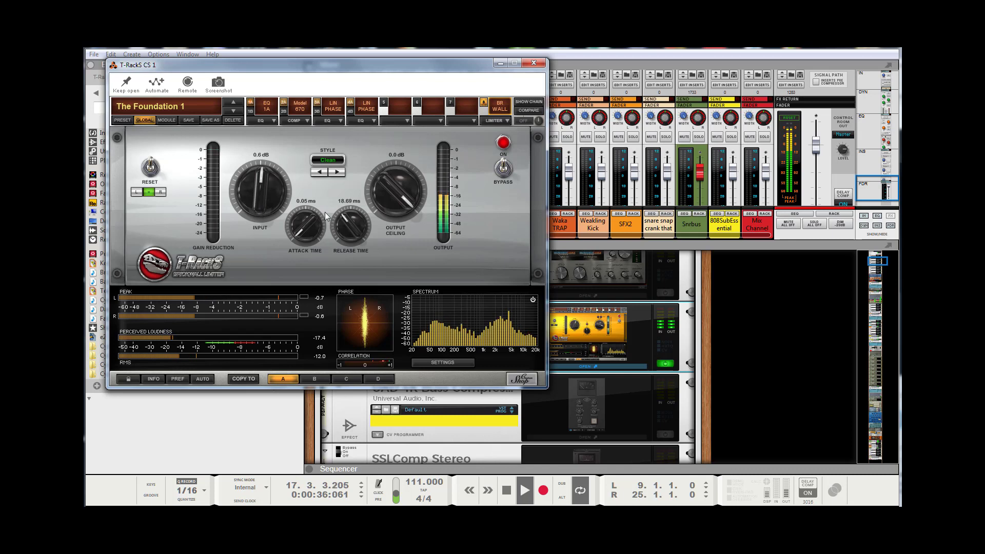
{"action": "left_click", "coordinate": [533, 63]}
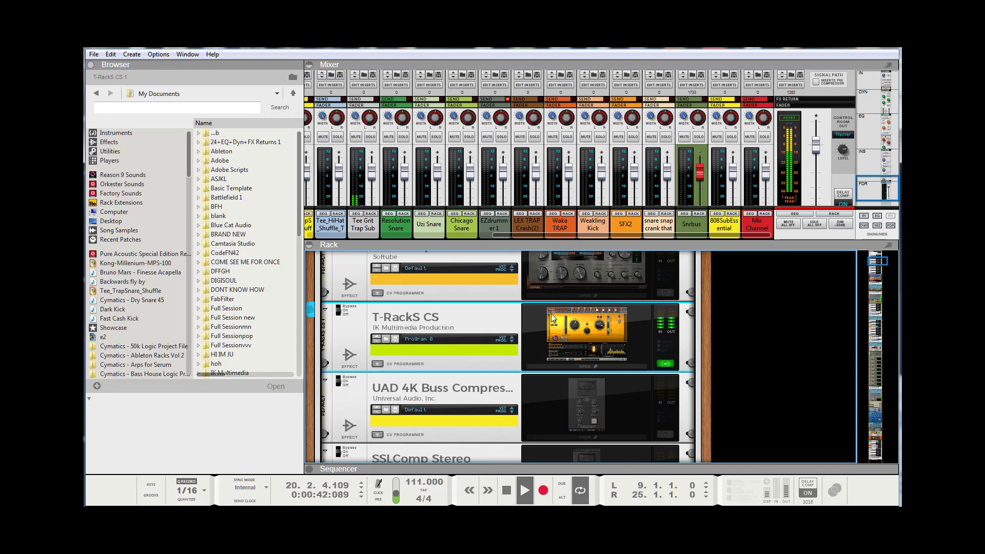
Compare the mix with the T-RackS CS switched off and on, and check its brickwall limiter.
{"action": "left_click", "coordinate": [661, 362]}
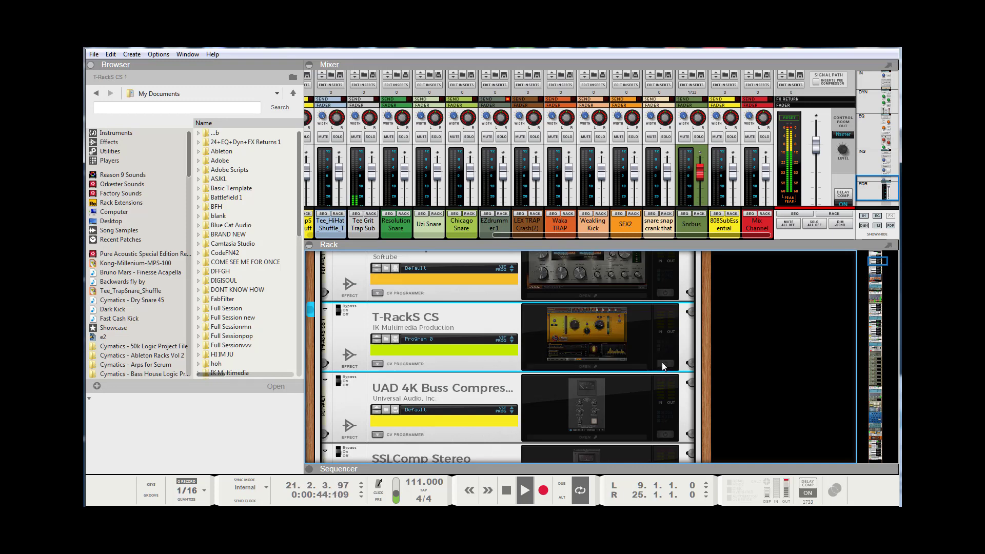
{"action": "left_click", "coordinate": [662, 363]}
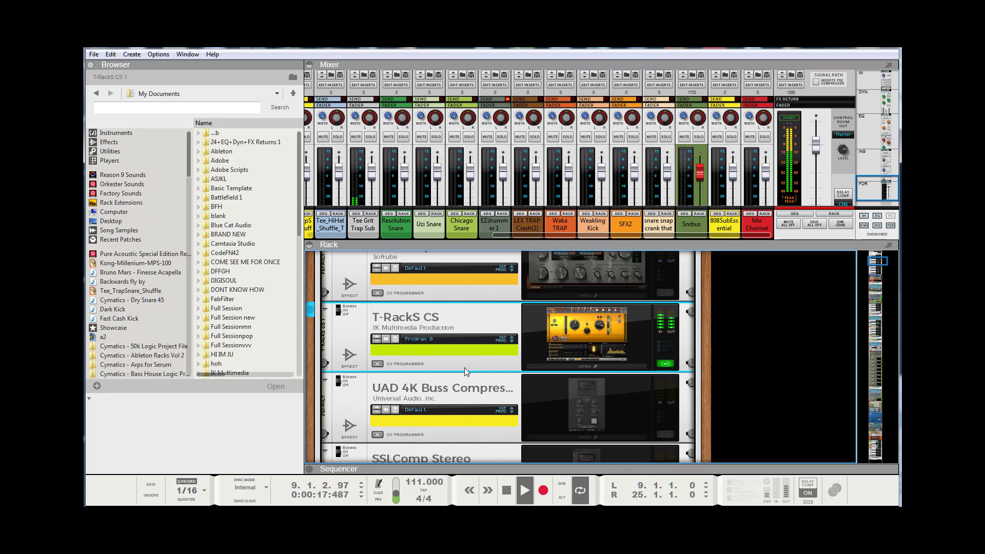
{"action": "left_click", "coordinate": [577, 334]}
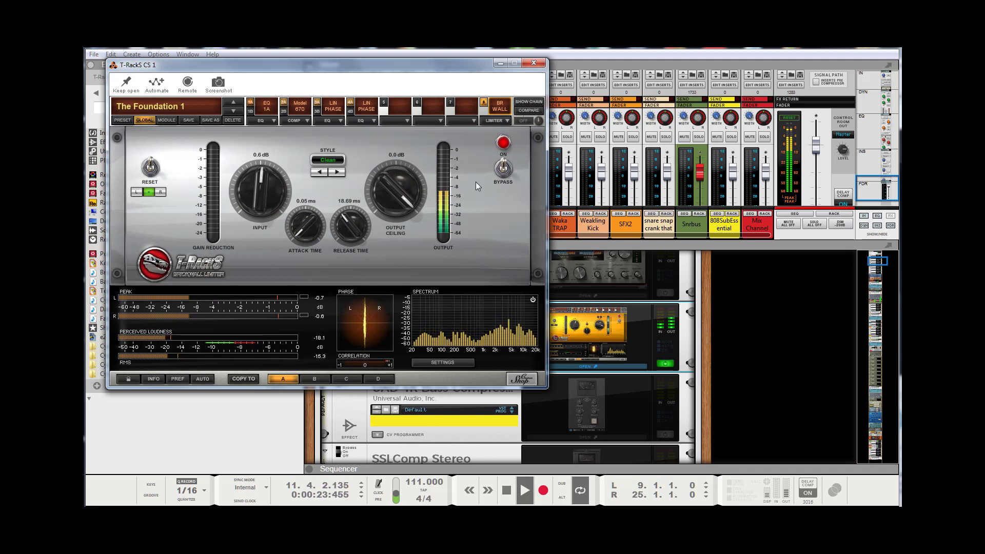
{"action": "left_click", "coordinate": [531, 63]}
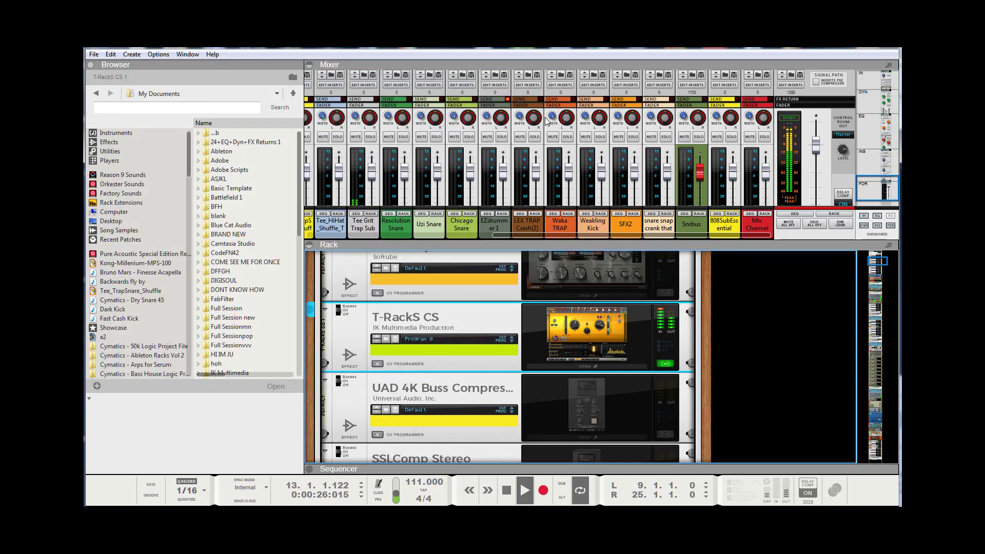
Switch on the UAD 4K Buss Compressor, open it clear of the rack, and compare the mix with its compression out and in.
{"action": "left_click", "coordinate": [664, 433]}
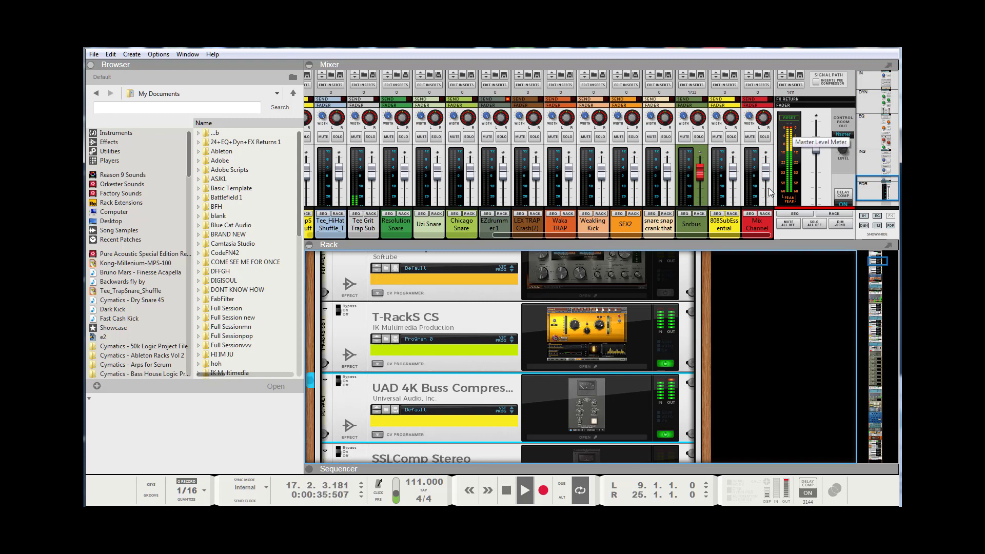
{"action": "left_click", "coordinate": [582, 410]}
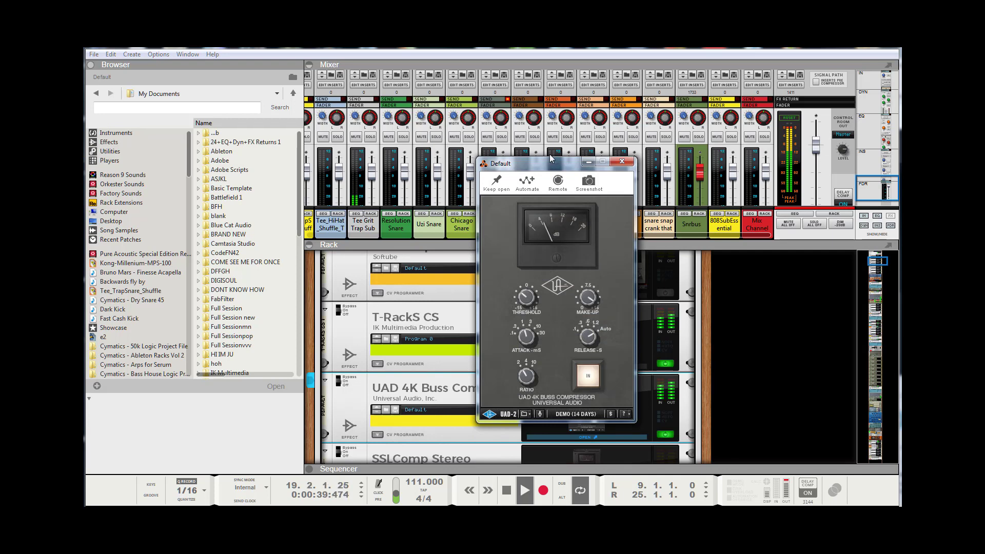
{"action": "left_click_drag", "start_coordinate": [549, 160], "coordinate": [413, 63]}
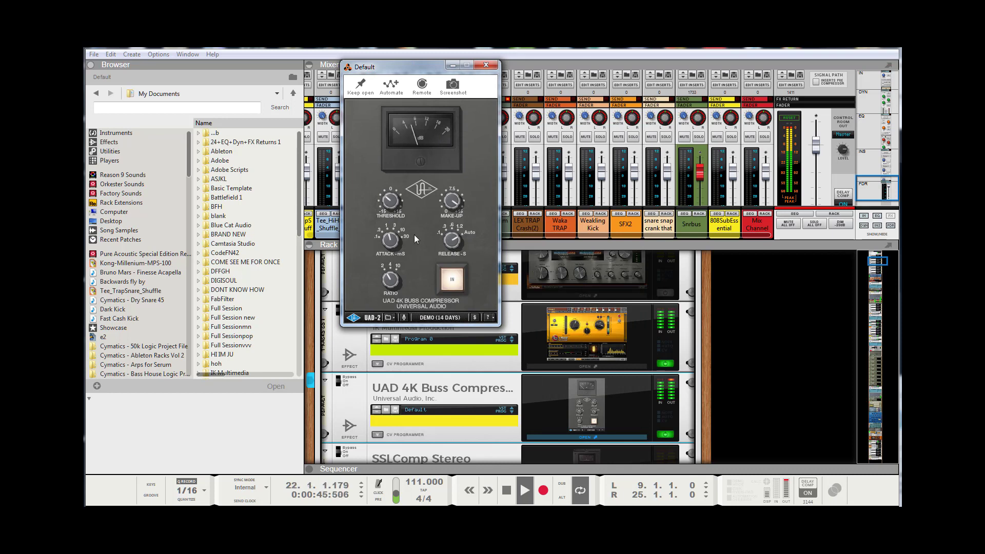
{"action": "left_click", "coordinate": [454, 283]}
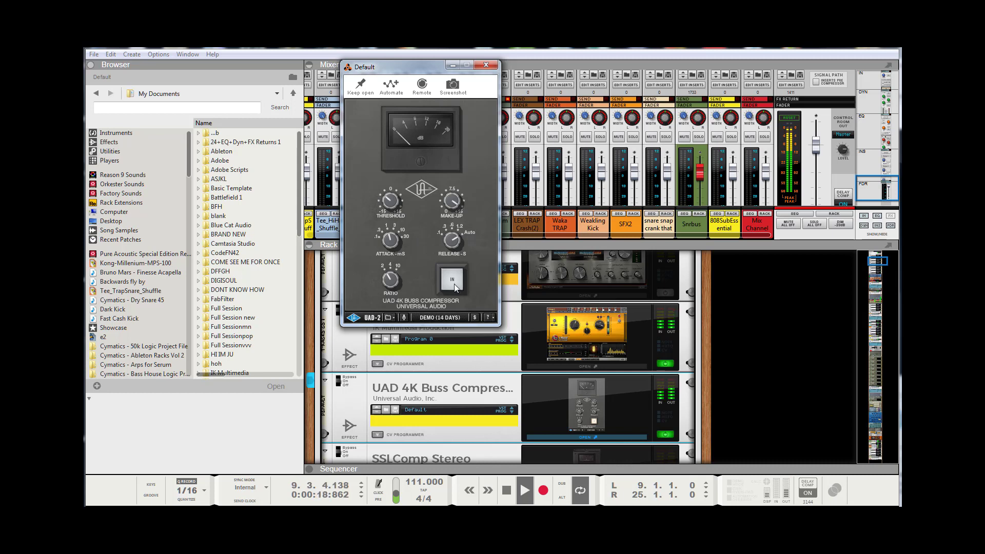
{"action": "left_click", "coordinate": [454, 283]}
Switch the T-RackS CS off and on again over the buss compressor to compare levels, inspect its limiter, and leave it off.
{"action": "left_click", "coordinate": [666, 364]}
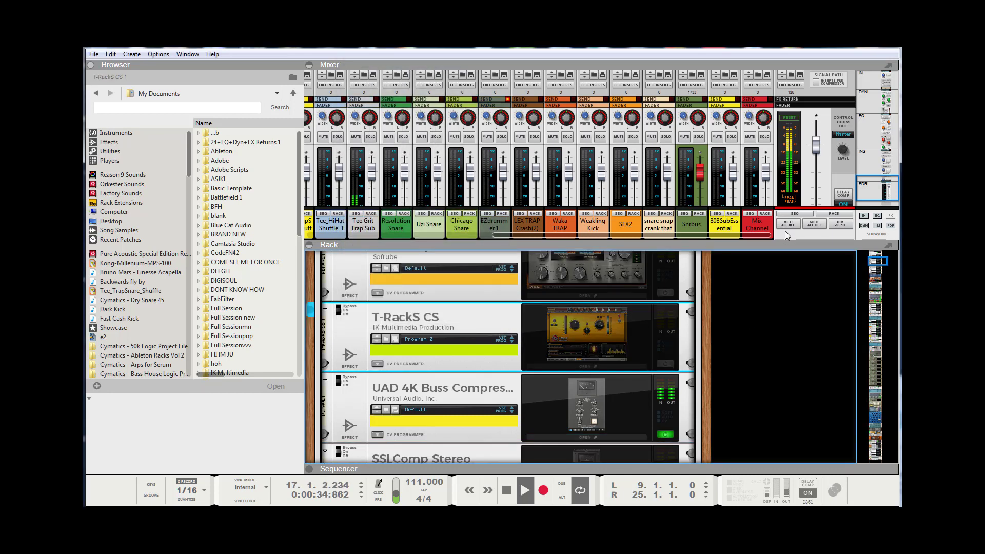
{"action": "left_click", "coordinate": [789, 131]}
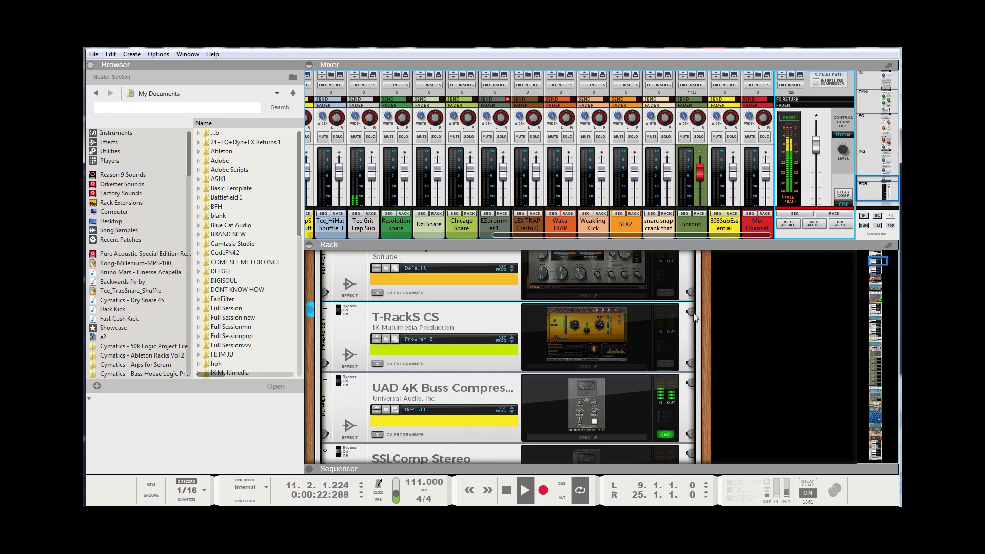
{"action": "left_click", "coordinate": [665, 363]}
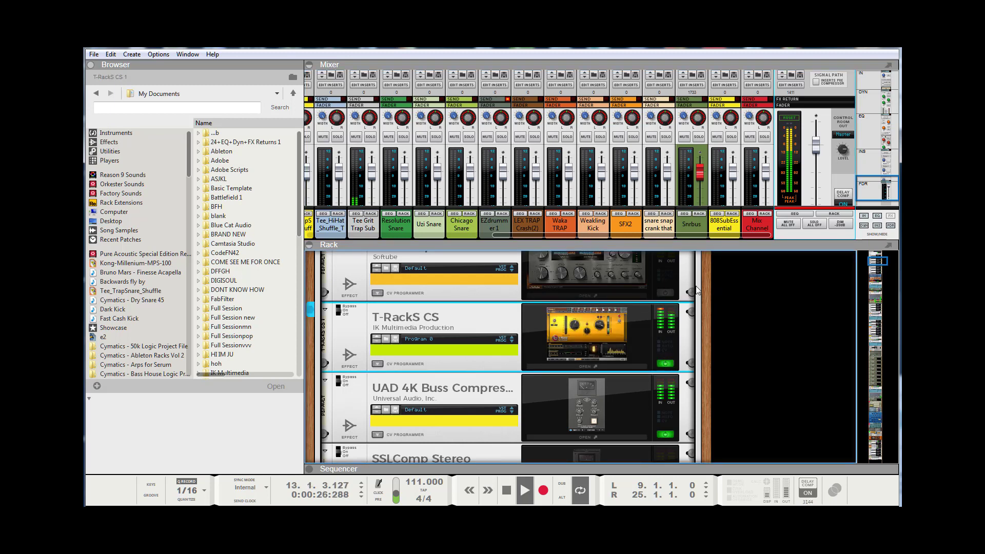
{"action": "left_click", "coordinate": [607, 326]}
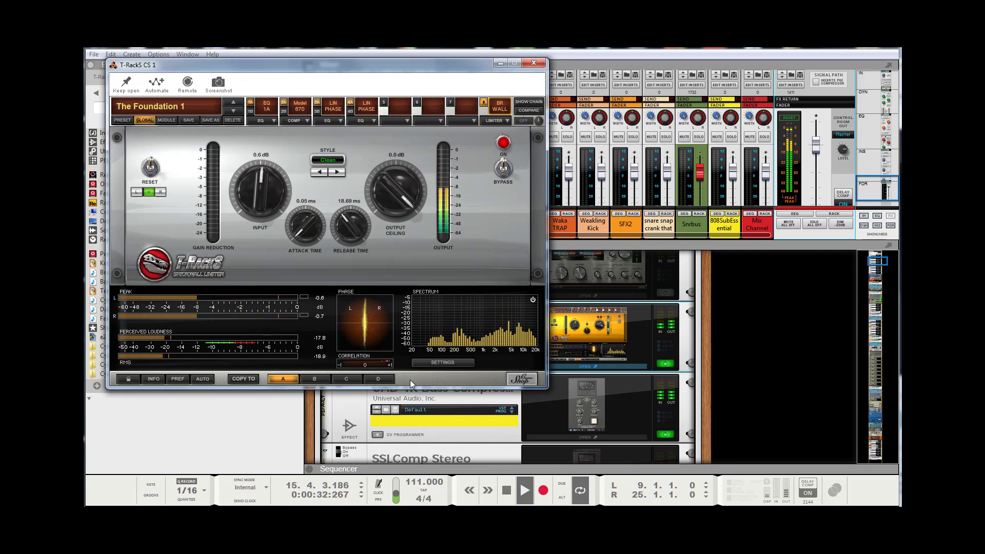
{"action": "left_click", "coordinate": [662, 364]}
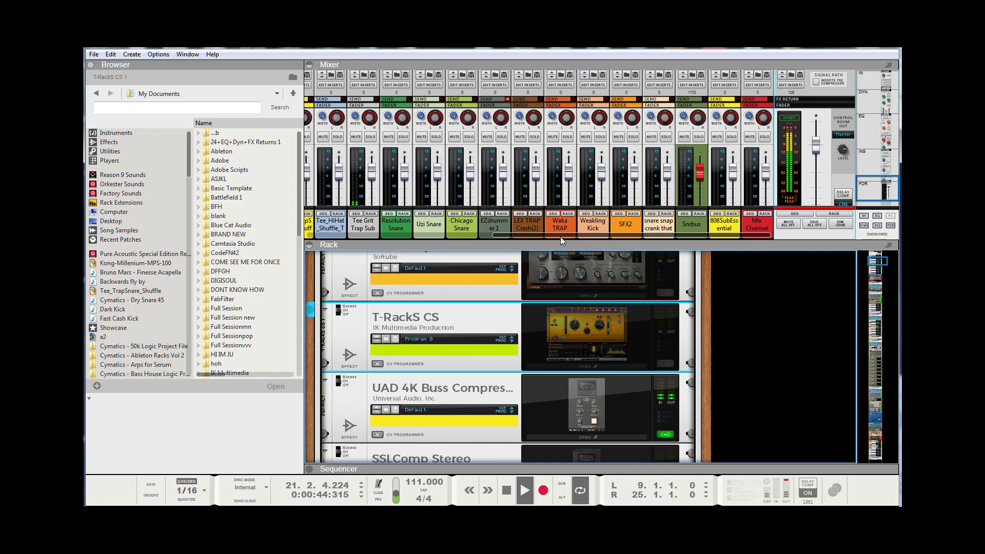
Open the Ekali Kick channel's Spectrum EQ and raise its high-pass filter to 46.4 Hz.
{"action": "left_click_drag", "start_coordinate": [565, 236], "coordinate": [330, 242]}
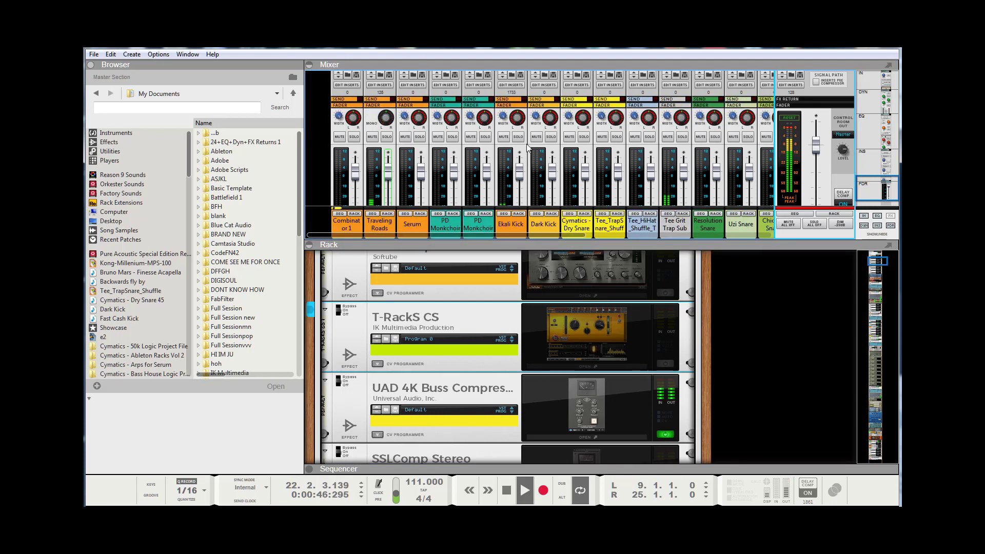
{"action": "scroll", "coordinate": [520, 136], "scroll_direction": "up", "scroll_amount": 8}
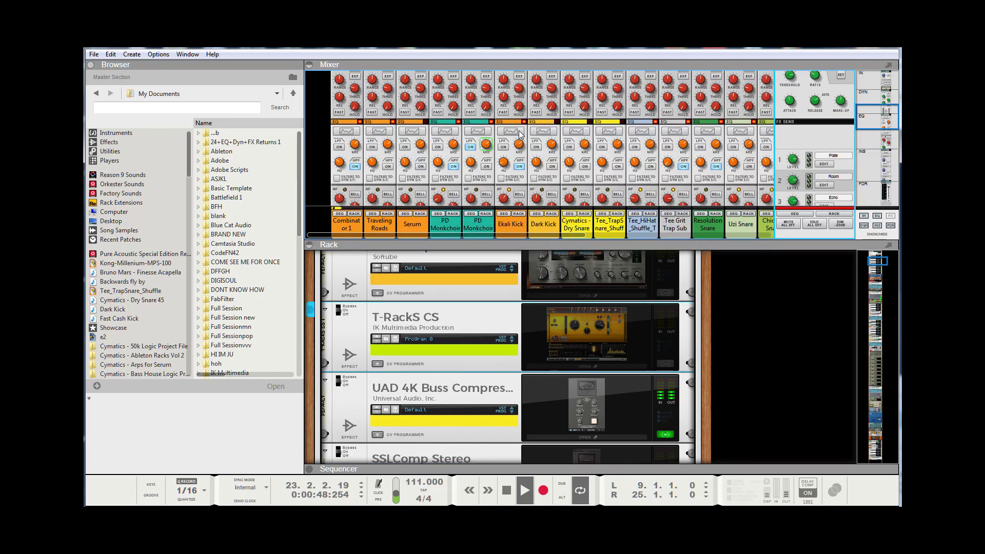
{"action": "left_click", "coordinate": [510, 135]}
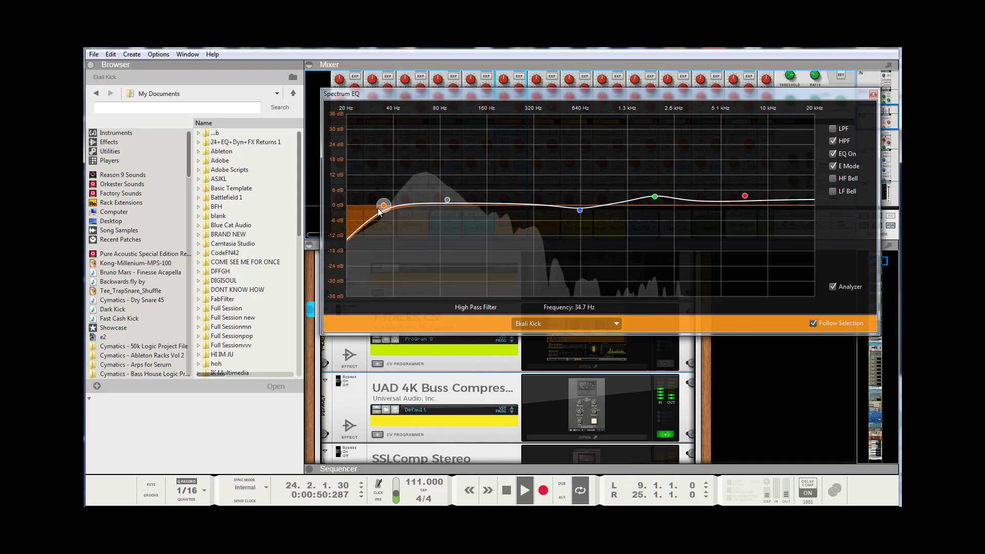
{"action": "left_click_drag", "start_coordinate": [384, 208], "coordinate": [403, 209]}
{"action": "left_click", "coordinate": [447, 200]}
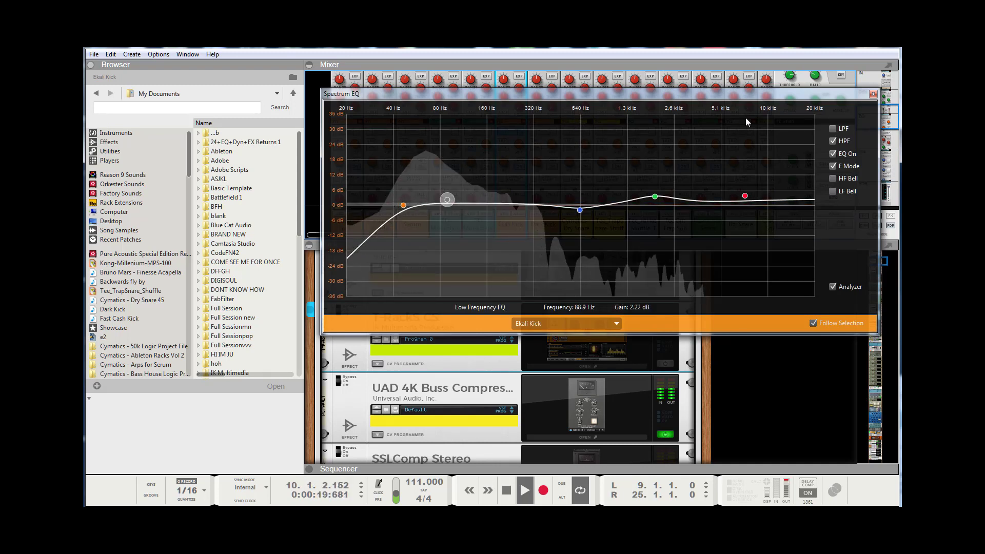
Move the Spectrum EQ clear of the mixer, bring the channel faders into view, and tune the kick's high-pass filter to 51.6 Hz.
{"action": "left_click_drag", "start_coordinate": [855, 105], "coordinate": [755, 267]}
{"action": "left_click_drag", "start_coordinate": [869, 125], "coordinate": [867, 214]}
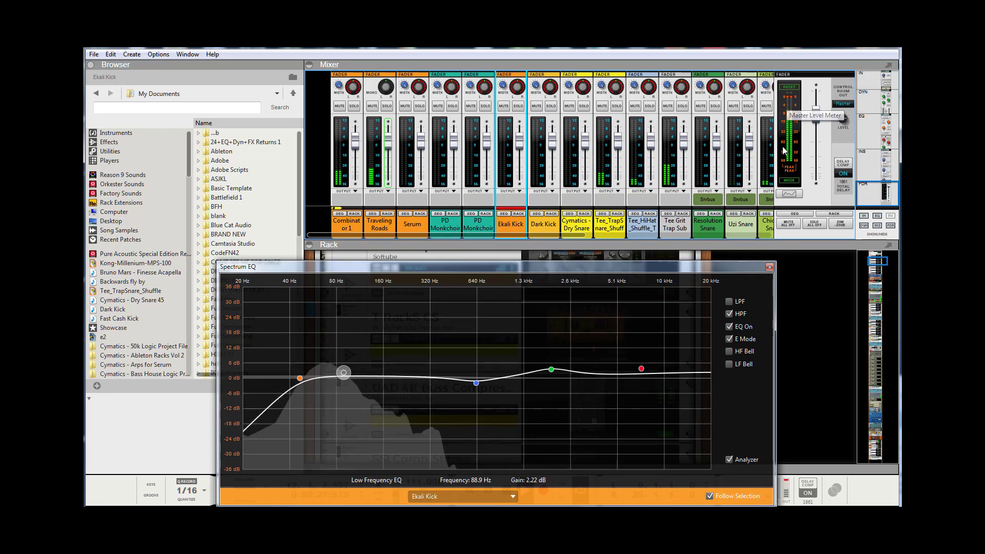
{"action": "left_click", "coordinate": [301, 378]}
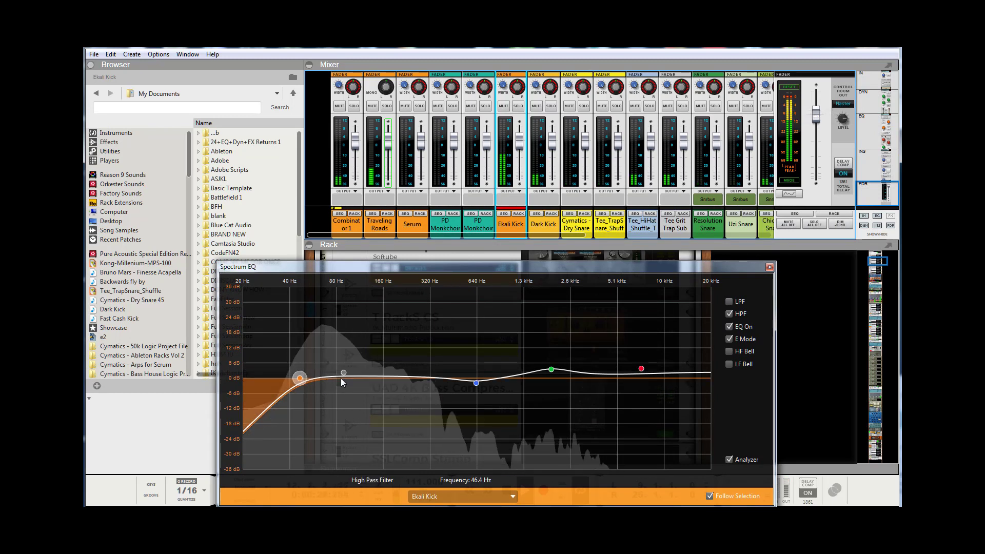
{"action": "left_click_drag", "start_coordinate": [300, 379], "coordinate": [322, 384]}
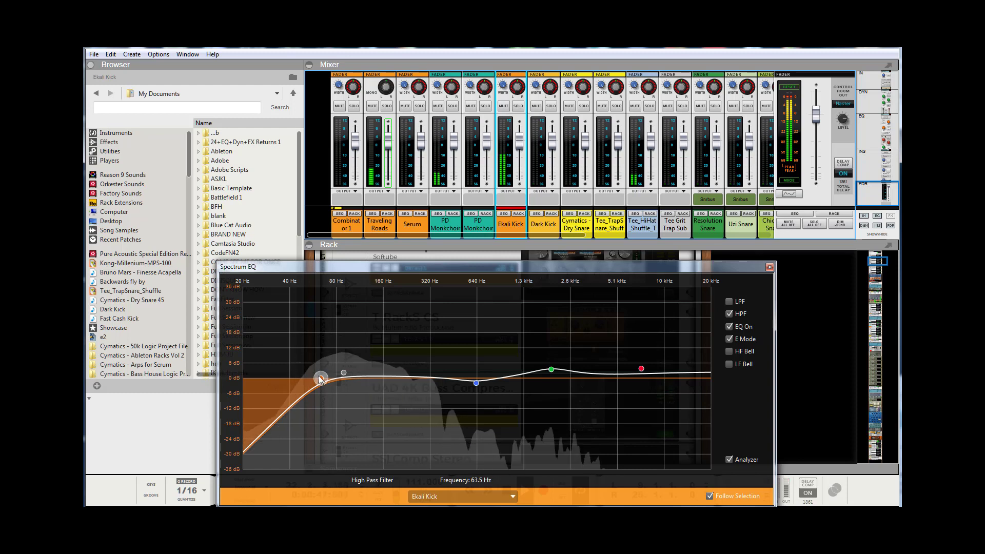
{"action": "mouse_move", "coordinate": [325, 385]}
{"action": "left_mouse_down"}
{"action": "mouse_move", "coordinate": [266, 381]}
{"action": "mouse_move", "coordinate": [308, 393]}
{"action": "left_mouse_up"}
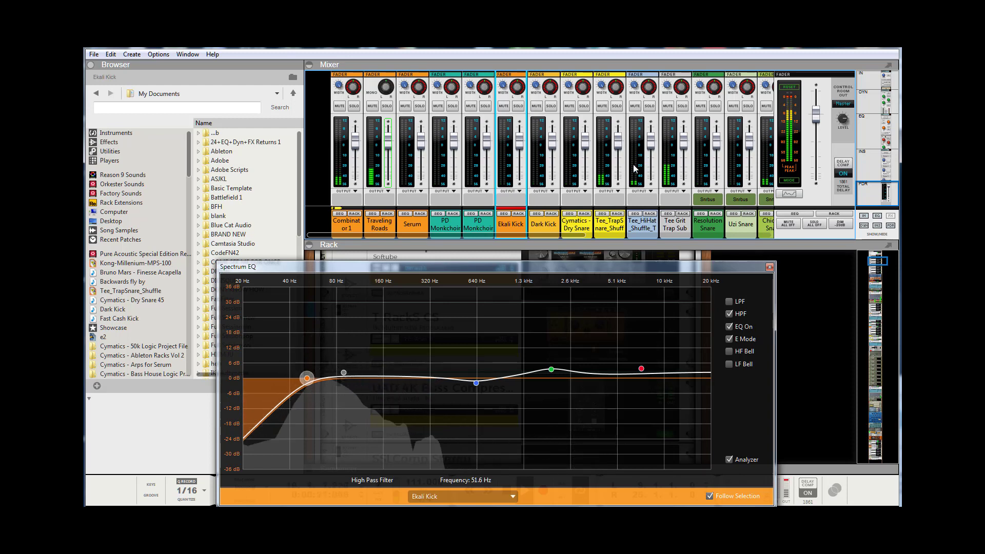
Set the Ekali Kick's low mid band to -3.49 dB at 200 Hz, close the EQ, and switch the T-RackS CS back on.
{"action": "left_click", "coordinate": [344, 373]}
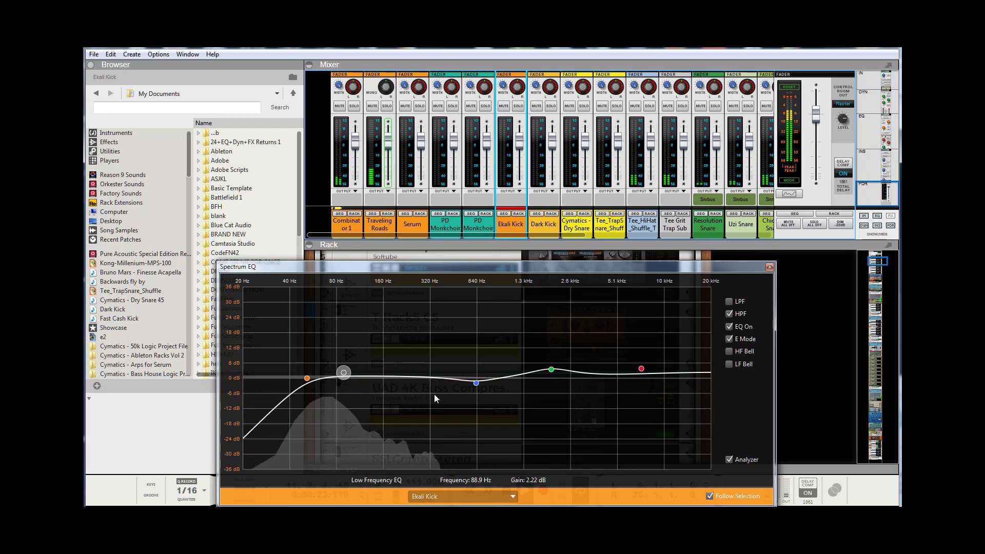
{"action": "left_click_drag", "start_coordinate": [473, 384], "coordinate": [349, 386]}
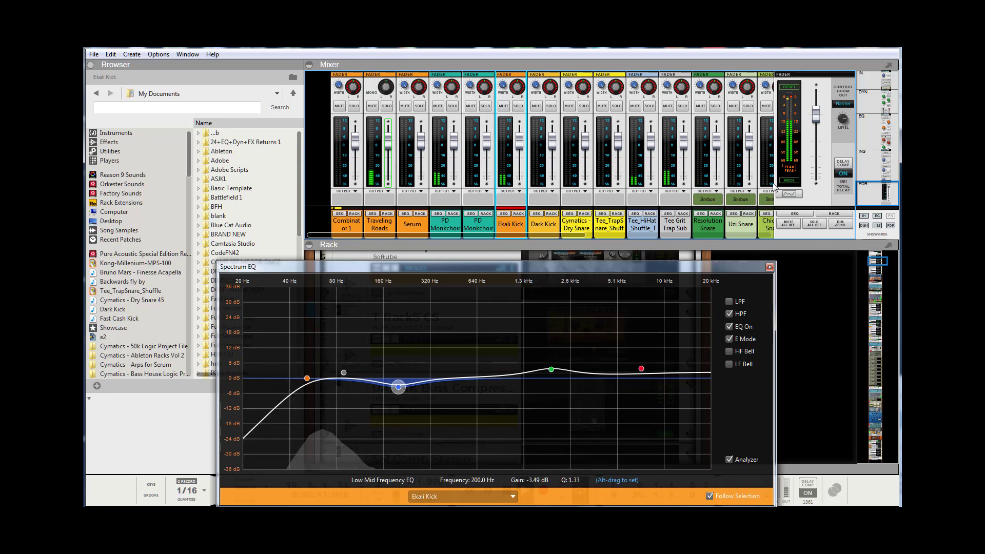
{"action": "left_click", "coordinate": [769, 267]}
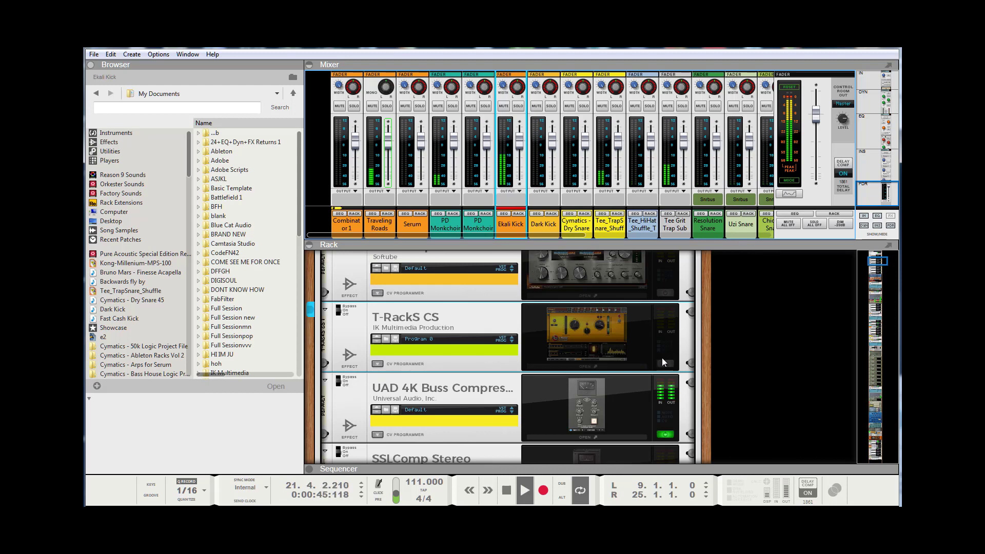
{"action": "left_click", "coordinate": [664, 363]}
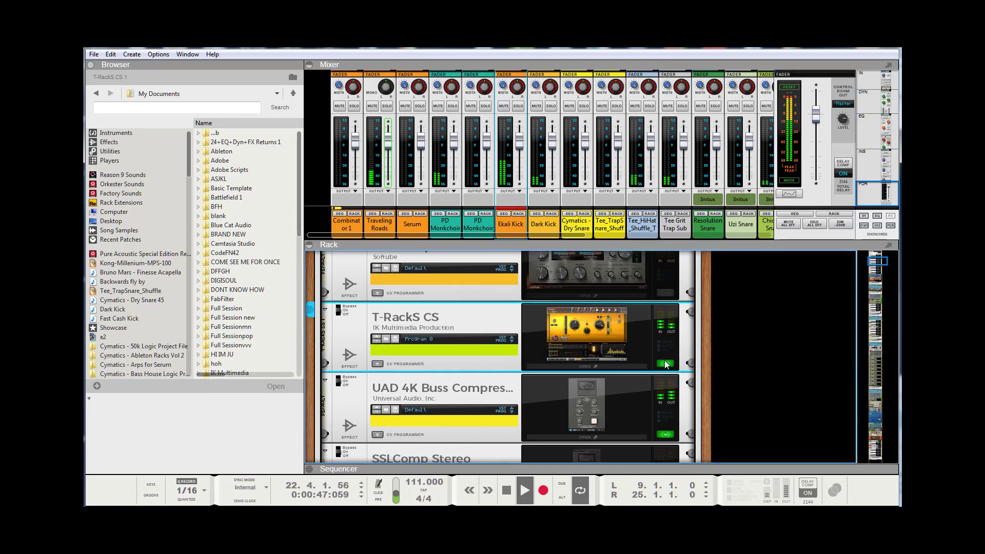
Open the T-RackS CS and raise the brickwall limiter's input to 3.1 dB.
{"action": "left_click", "coordinate": [585, 367]}
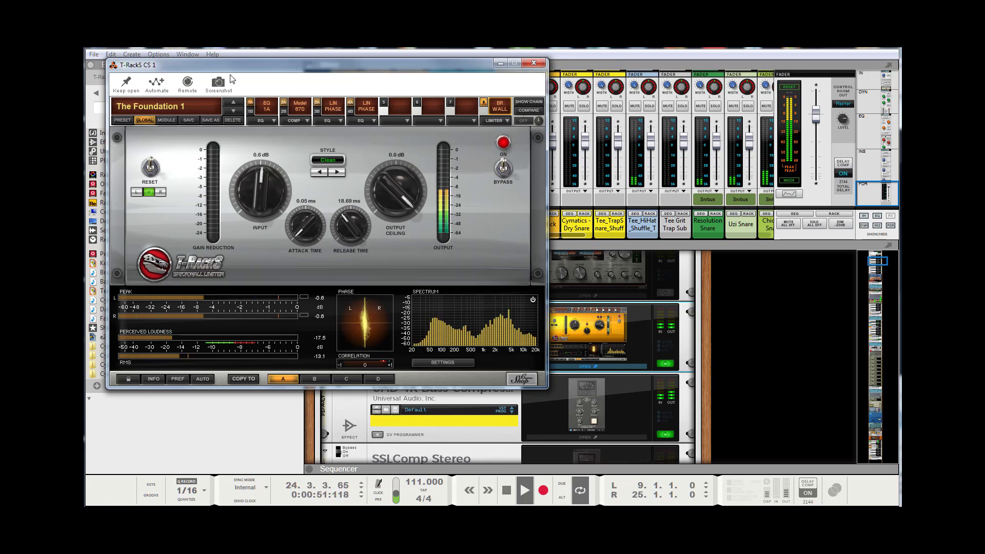
{"action": "left_click", "coordinate": [252, 104]}
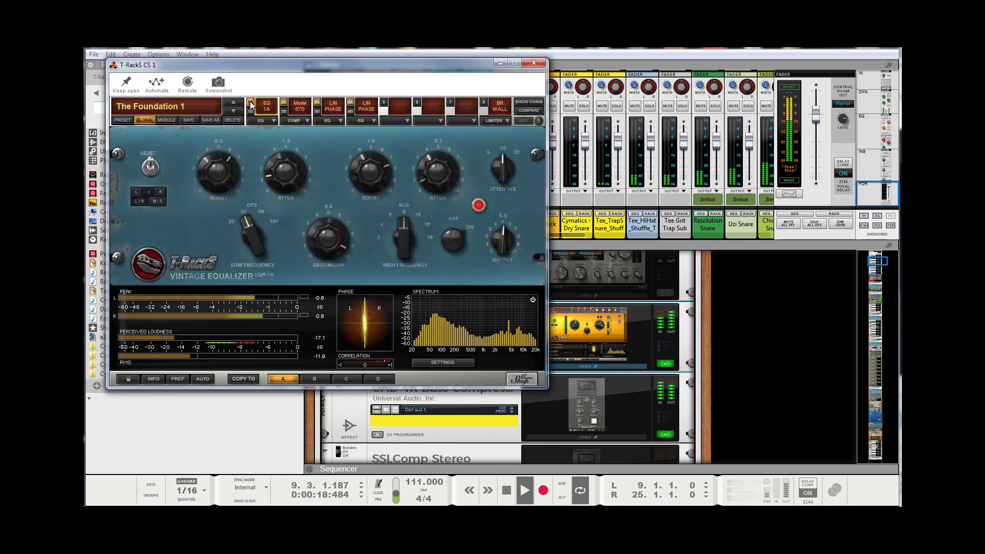
{"action": "left_click", "coordinate": [484, 104]}
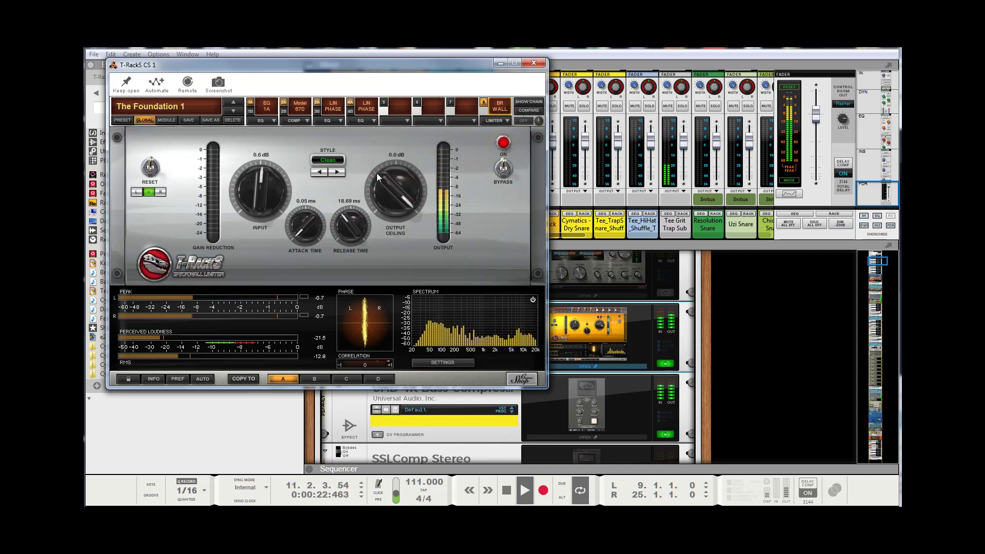
{"action": "left_click_drag", "start_coordinate": [252, 194], "coordinate": [247, 166]}
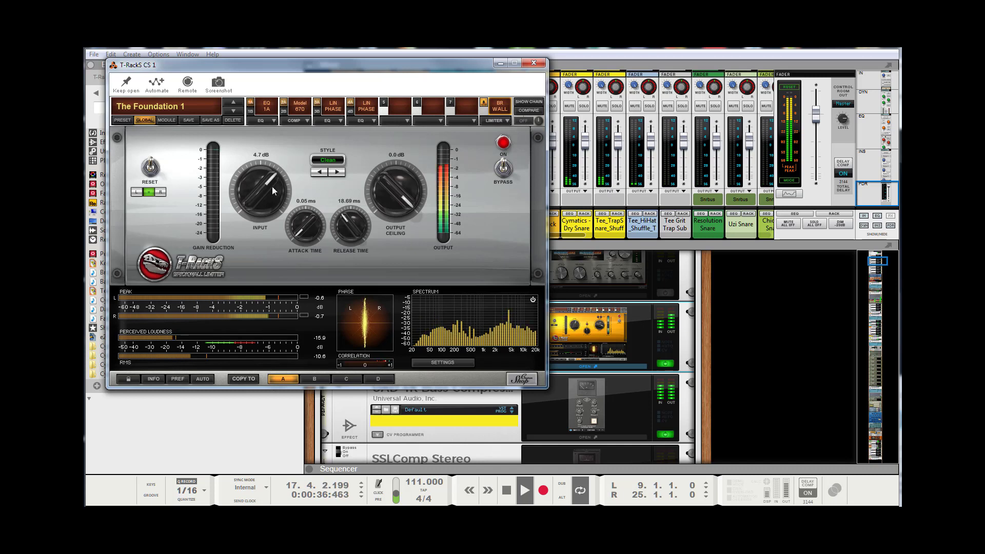
{"action": "left_click_drag", "start_coordinate": [256, 186], "coordinate": [255, 196]}
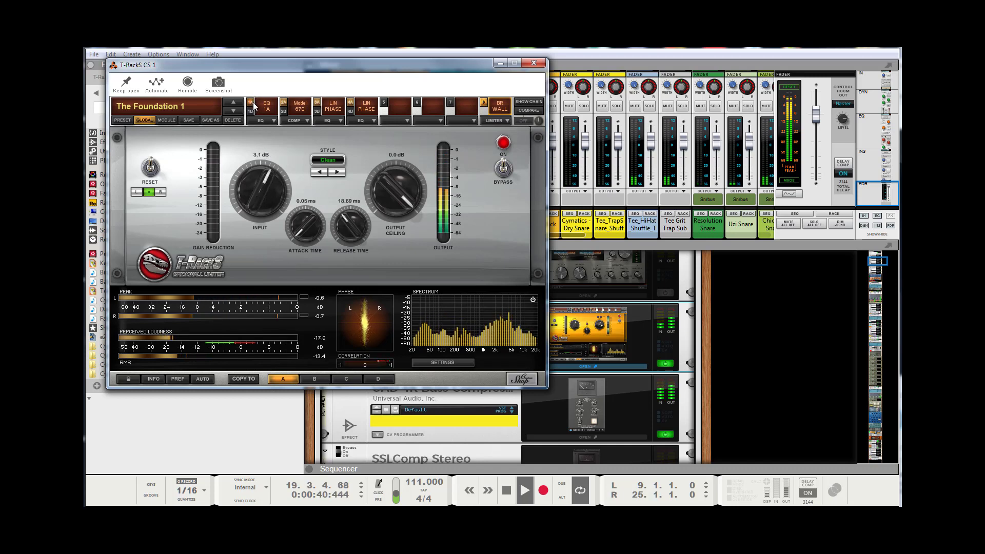
On the T-RackS vintage equalizer EQ 1A, set the high-frequency boost to 8.8 and its attenuation to 1.7.
{"action": "left_click", "coordinate": [253, 106]}
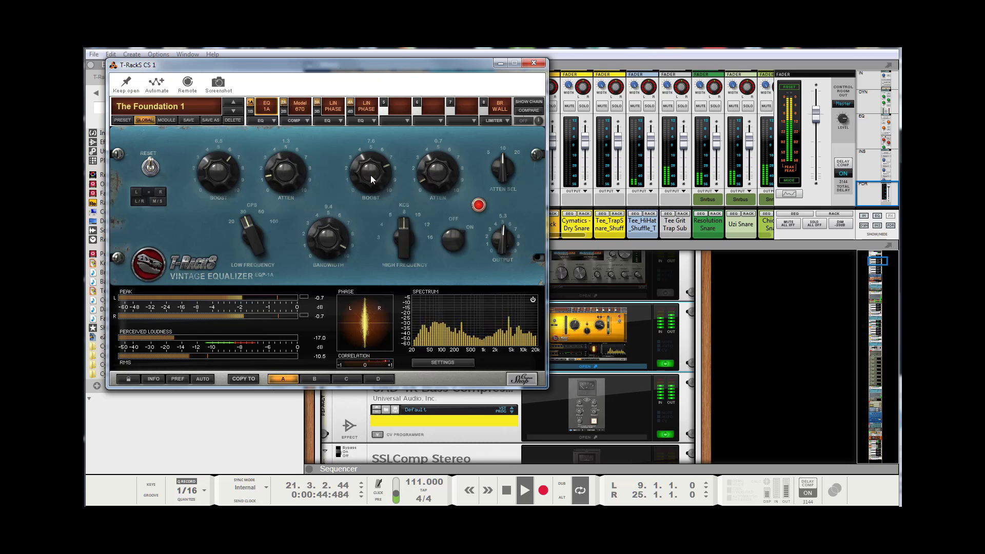
{"action": "left_click_drag", "start_coordinate": [370, 175], "coordinate": [371, 169]}
{"action": "left_click_drag", "start_coordinate": [430, 181], "coordinate": [421, 162]}
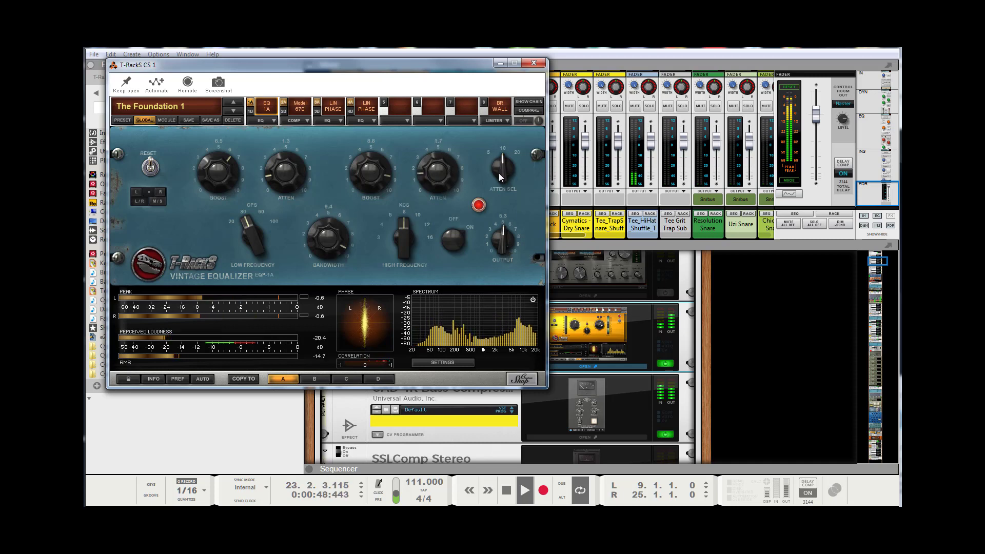
Audition a lower high frequency on the vintage equalizer and restore it, set the bandwidth to 7.1, and raise the output slightly.
{"action": "mouse_move", "coordinate": [399, 237]}
{"action": "left_mouse_down"}
{"action": "mouse_move", "coordinate": [392, 222]}
{"action": "mouse_move", "coordinate": [399, 264]}
{"action": "mouse_move", "coordinate": [395, 238]}
{"action": "left_mouse_up"}
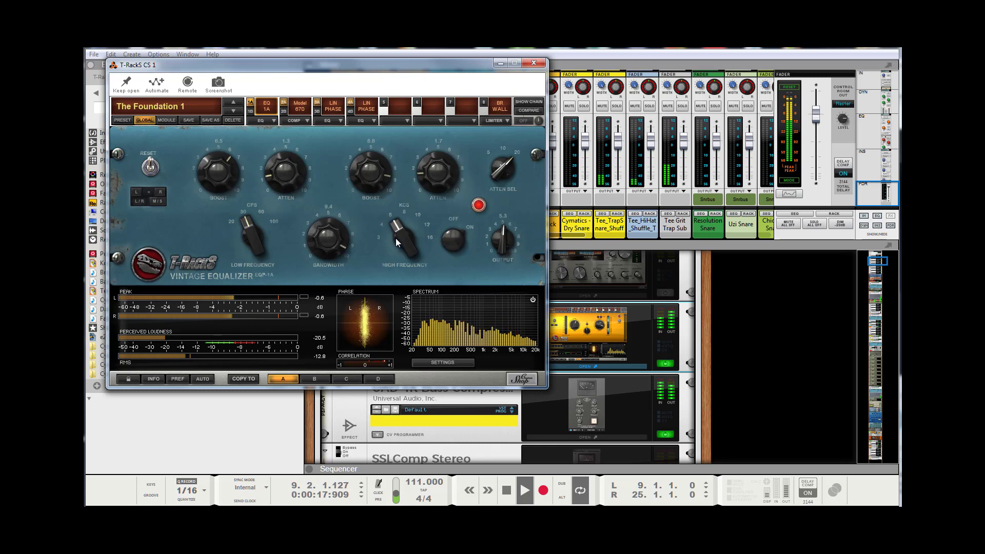
{"action": "left_click_drag", "start_coordinate": [328, 239], "coordinate": [324, 257]}
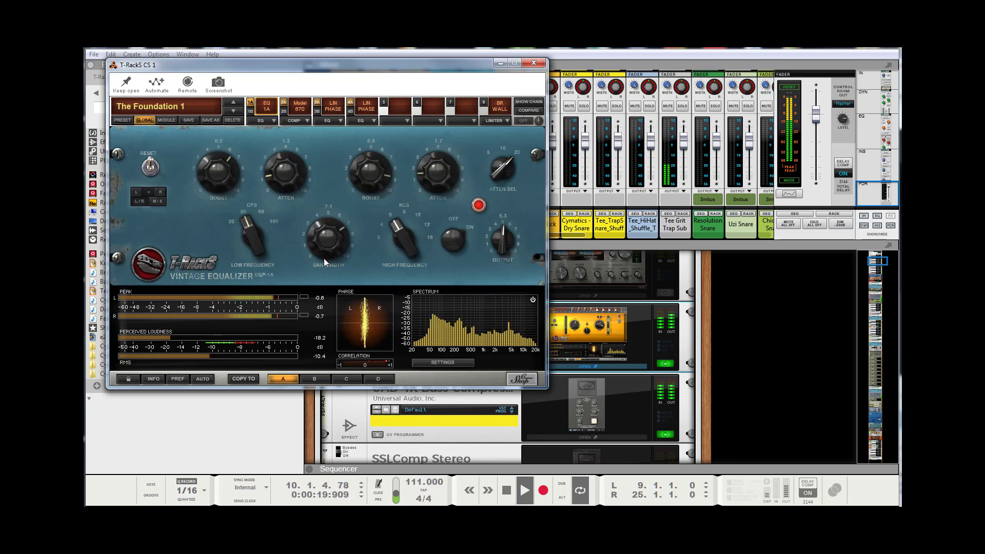
{"action": "left_click_drag", "start_coordinate": [405, 233], "coordinate": [407, 219]}
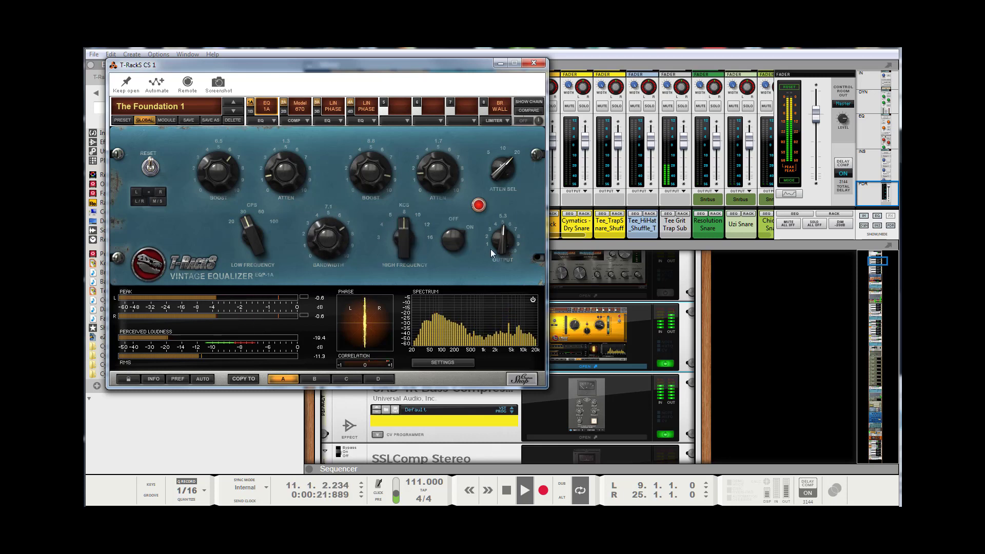
{"action": "left_click_drag", "start_coordinate": [494, 245], "coordinate": [501, 230]}
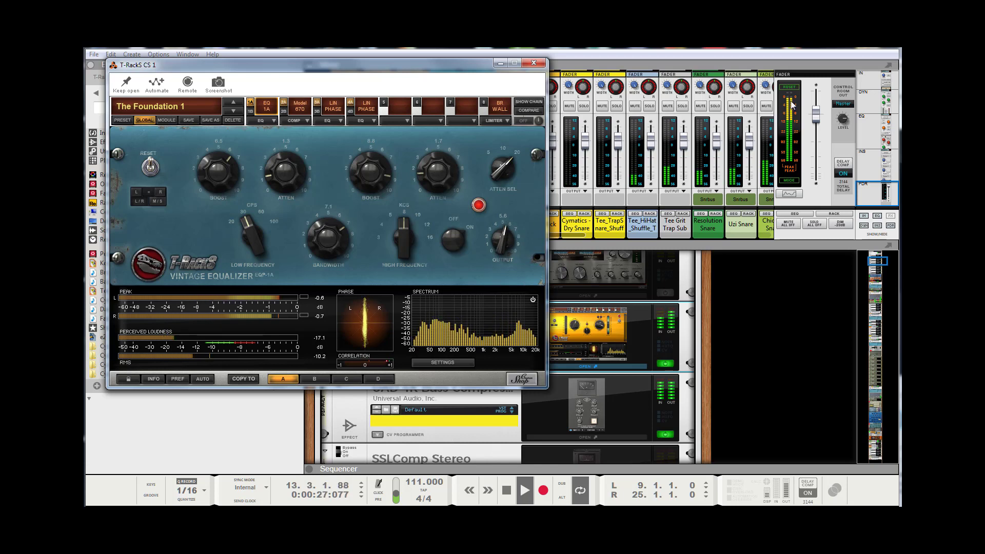
Fine-tune the Model 670 compressor's left threshold, check both linear phase EQs, and close the T-RackS CS.
{"action": "left_click", "coordinate": [283, 103]}
{"action": "mouse_move", "coordinate": [345, 167]}
{"action": "left_mouse_down"}
{"action": "mouse_move", "coordinate": [342, 149]}
{"action": "mouse_move", "coordinate": [337, 172]}
{"action": "left_mouse_up"}
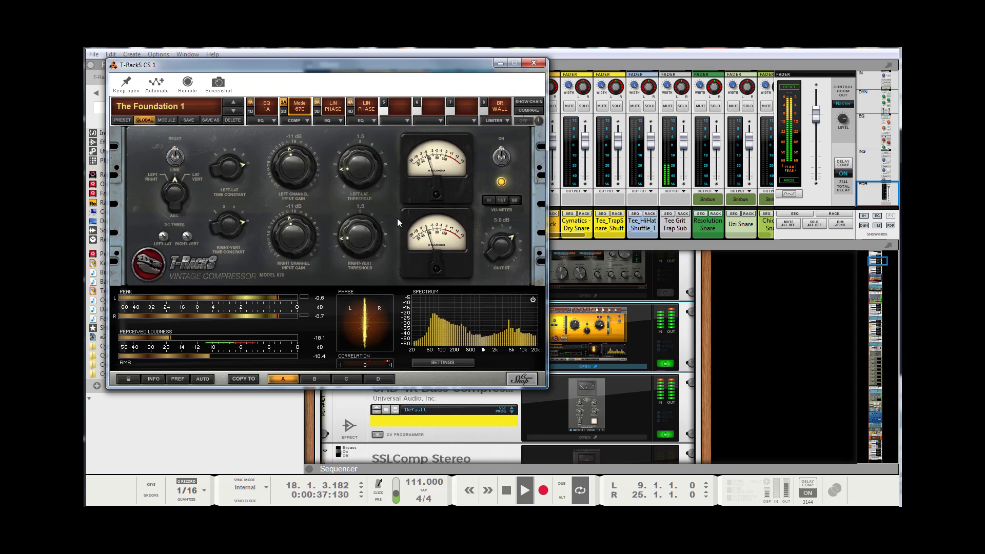
{"action": "left_click", "coordinate": [322, 106]}
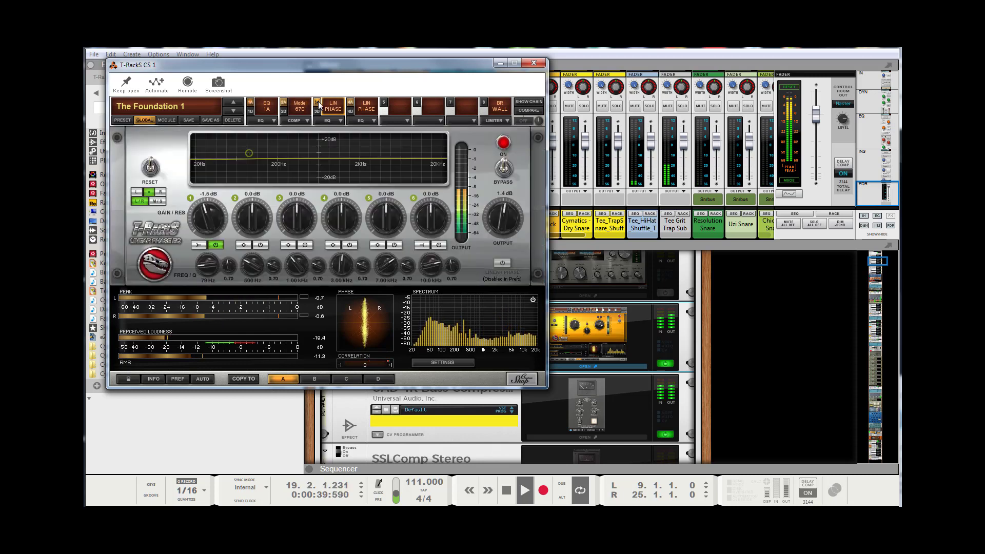
{"action": "left_click", "coordinate": [351, 104]}
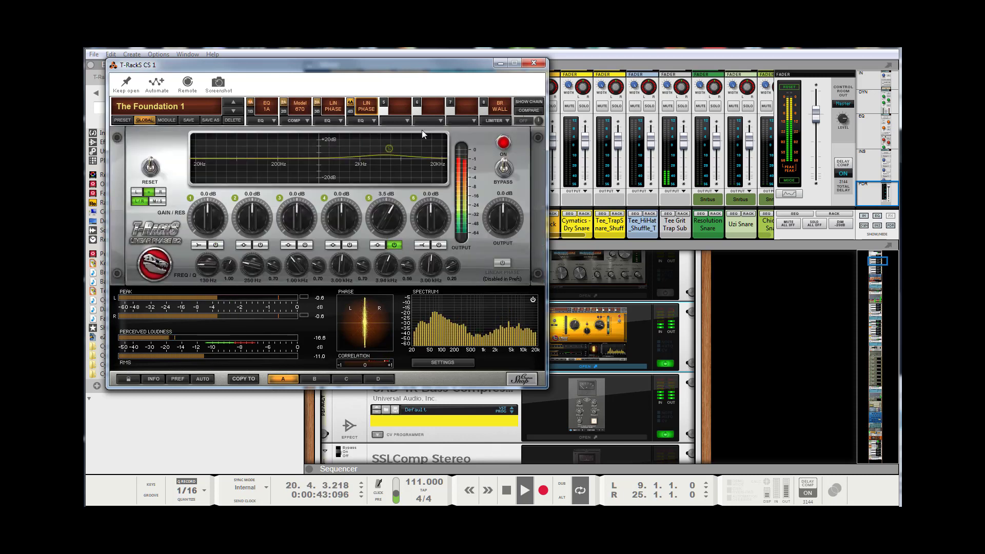
{"action": "left_click", "coordinate": [533, 63]}
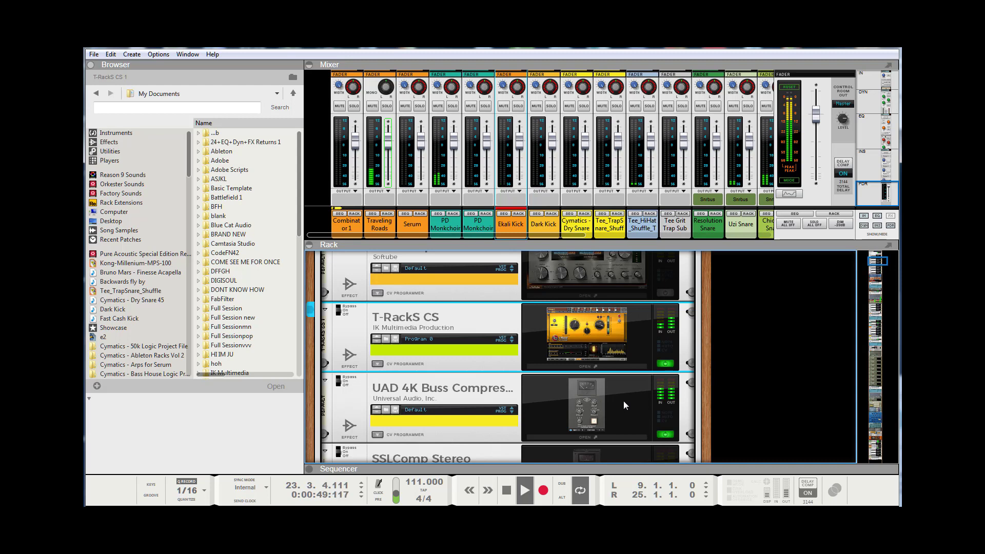
Switch the UAD 4K Buss Compressor below the T-RackS CS off and back on to compare the mix.
{"action": "scroll", "coordinate": [658, 416], "scroll_direction": "down", "scroll_amount": 3}
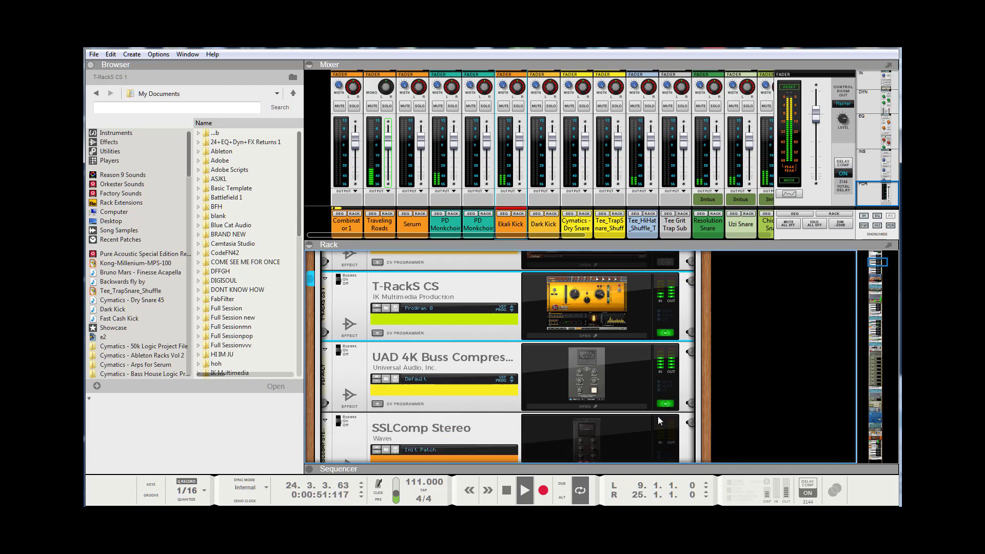
{"action": "scroll", "coordinate": [657, 417], "scroll_direction": "down", "scroll_amount": 3}
{"action": "scroll", "coordinate": [657, 416], "scroll_direction": "up", "scroll_amount": 4}
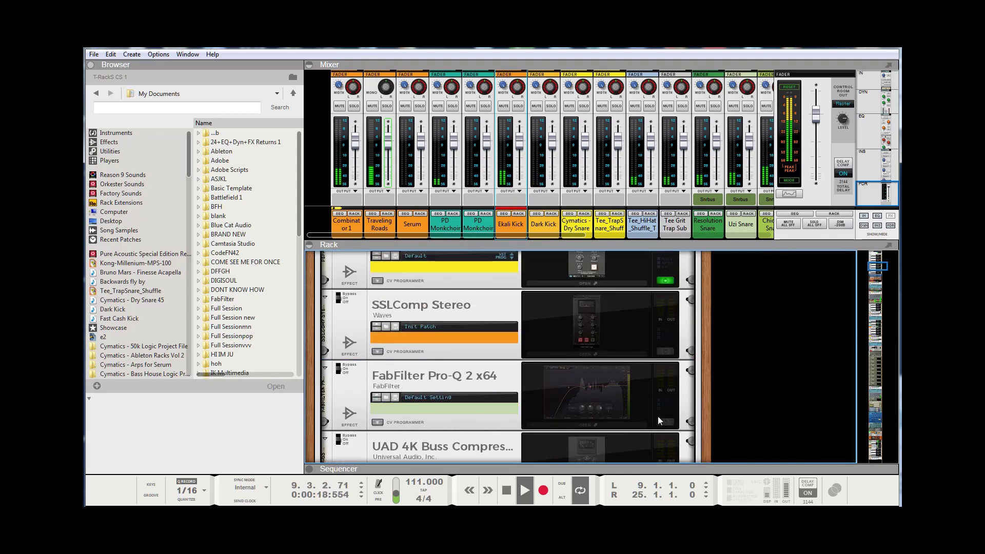
{"action": "left_click", "coordinate": [661, 344]}
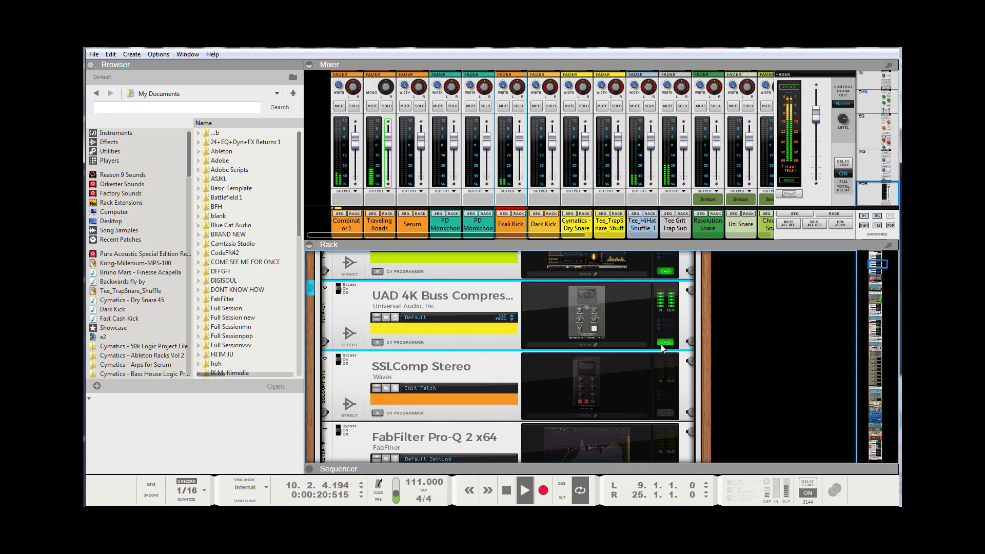
{"action": "scroll", "coordinate": [661, 343], "scroll_direction": "down", "scroll_amount": 4}
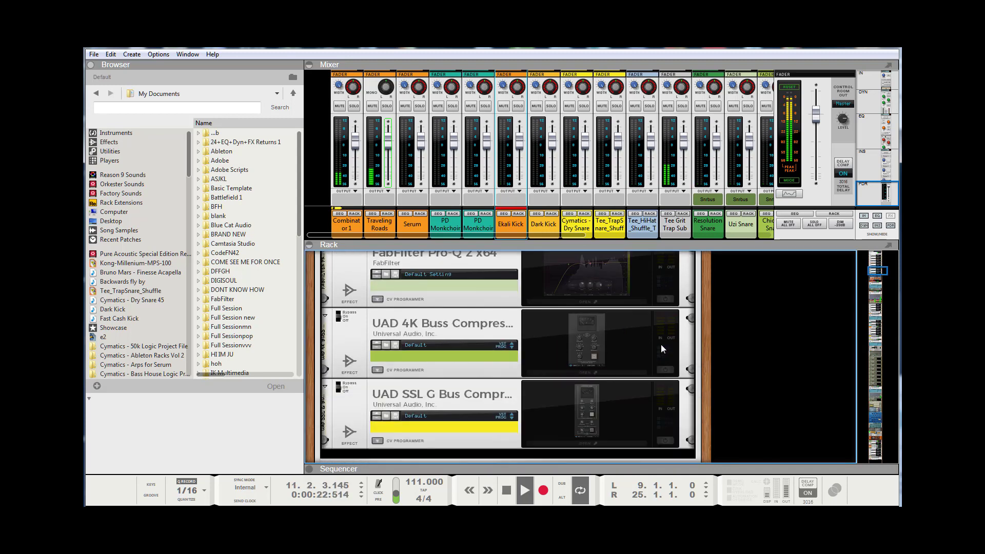
{"action": "scroll", "coordinate": [660, 344], "scroll_direction": "up", "scroll_amount": 3}
{"action": "scroll", "coordinate": [657, 361], "scroll_direction": "up", "scroll_amount": 2}
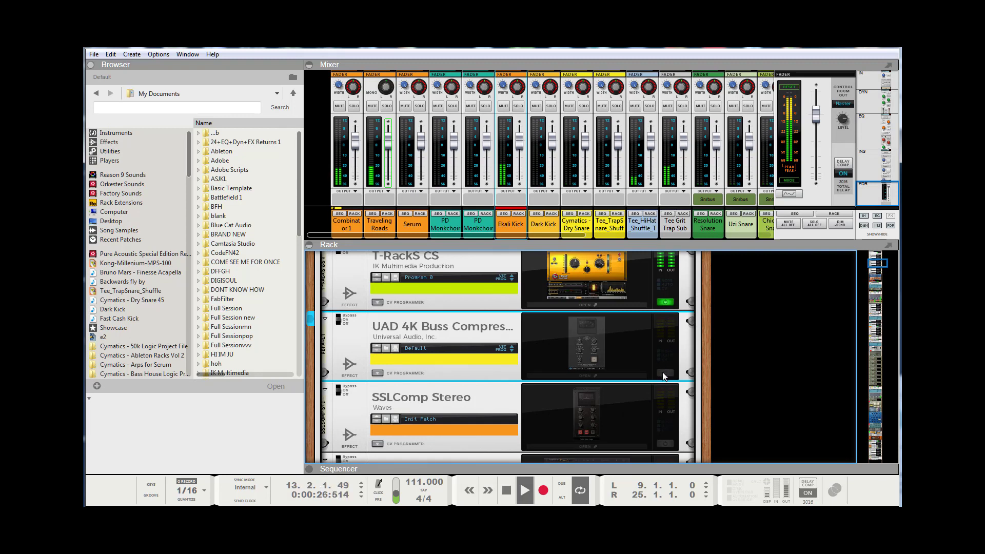
{"action": "left_click", "coordinate": [663, 373]}
Open the UAD 4K Buss Compressor and compare the mix with its compression bypassed and engaged, leaving it engaged.
{"action": "left_click", "coordinate": [577, 363]}
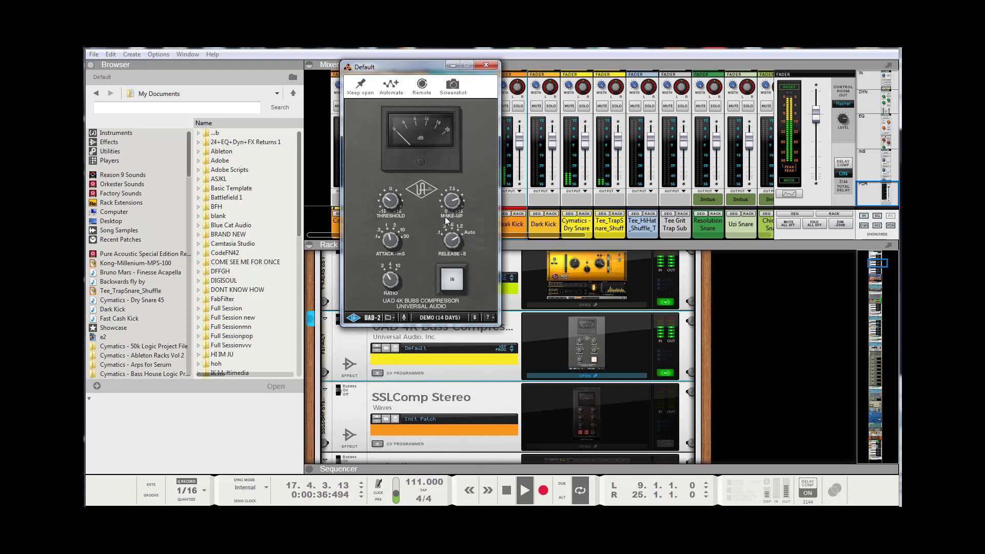
{"action": "left_click", "coordinate": [452, 285]}
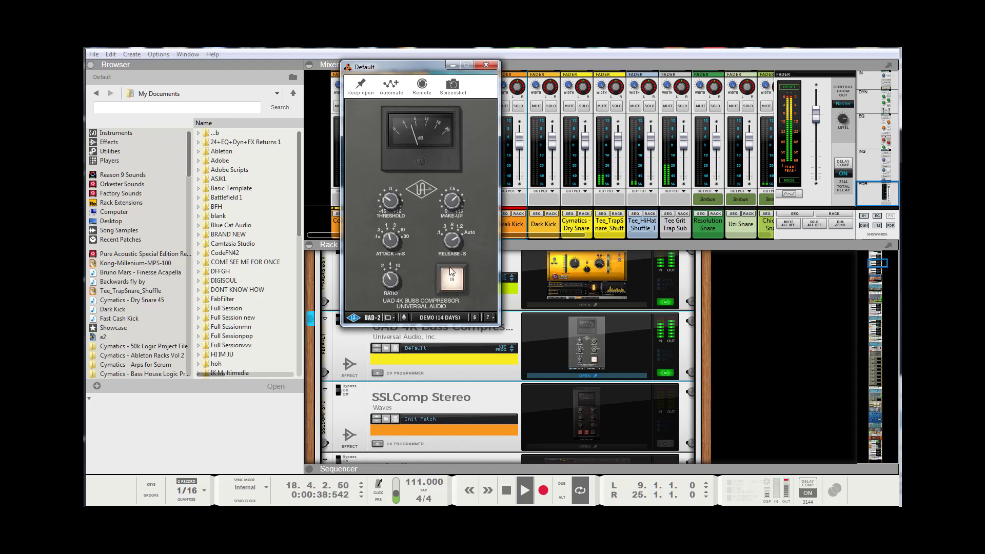
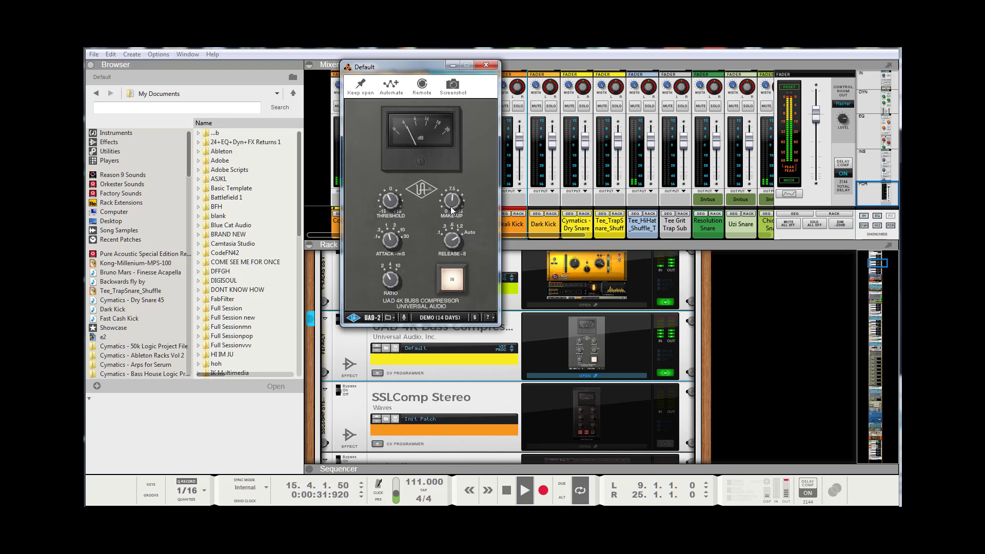
{"action": "left_click", "coordinate": [457, 286]}
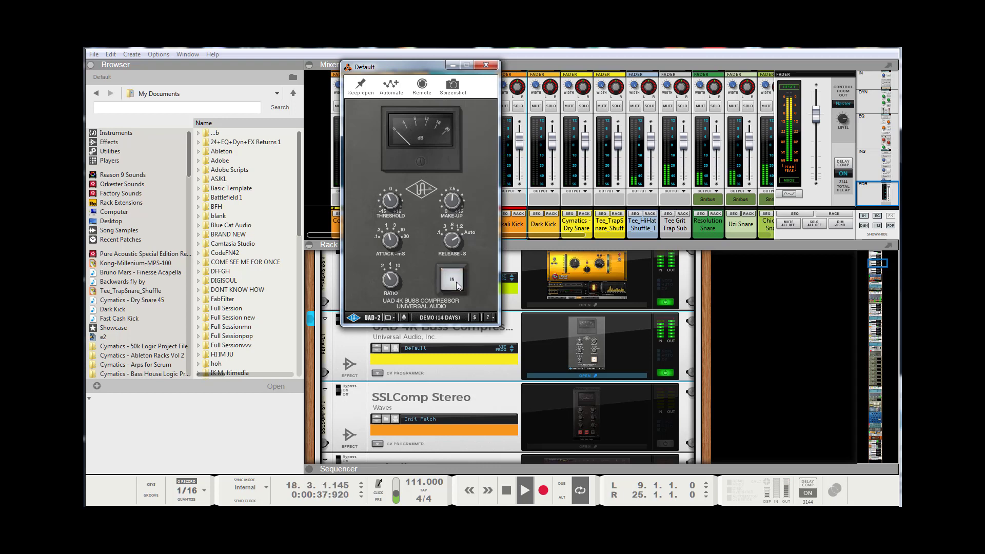
{"action": "left_click", "coordinate": [457, 285]}
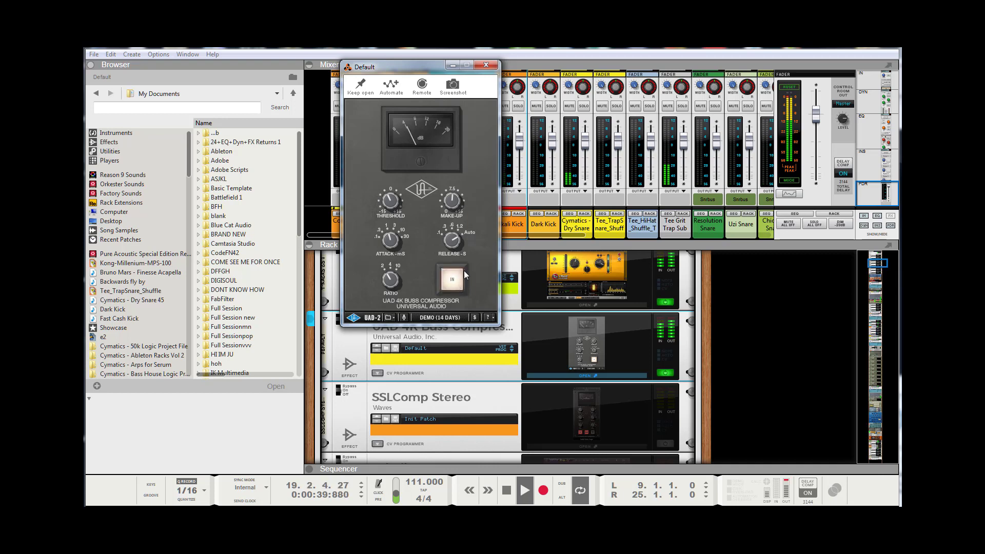
Close the buss compressor, stop playback, and return to the start of the song.
{"action": "left_click", "coordinate": [486, 66]}
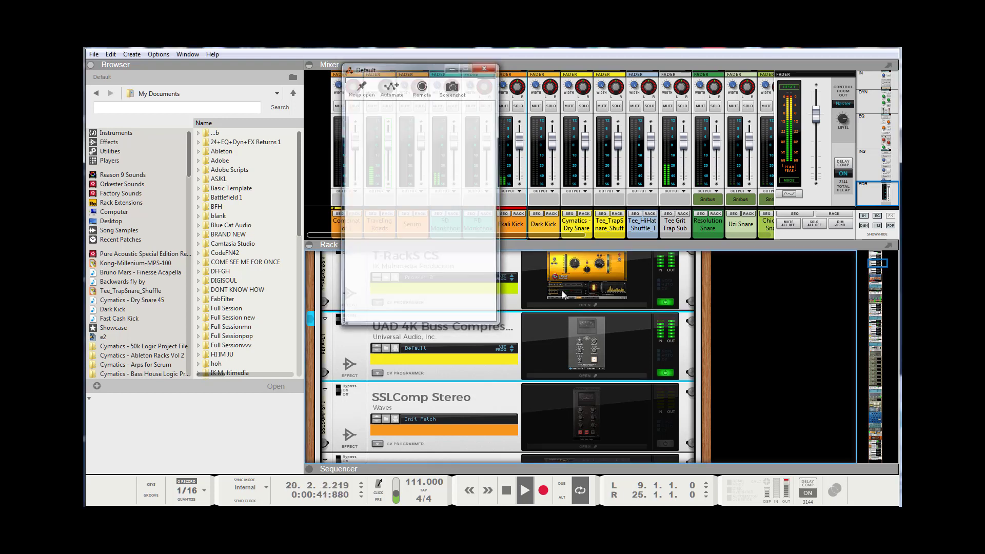
{"action": "left_click", "coordinate": [495, 502]}
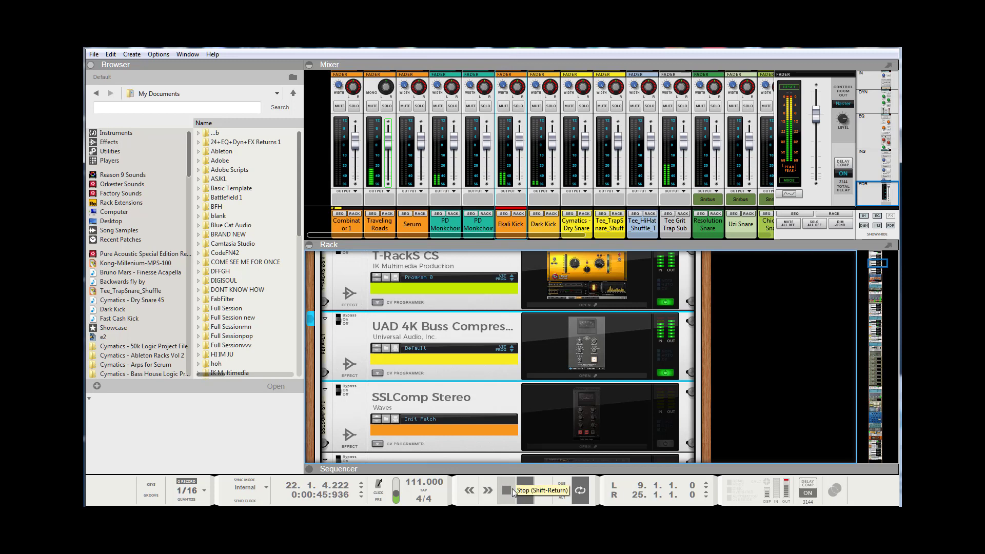
{"action": "double_click", "coordinate": [511, 489]}
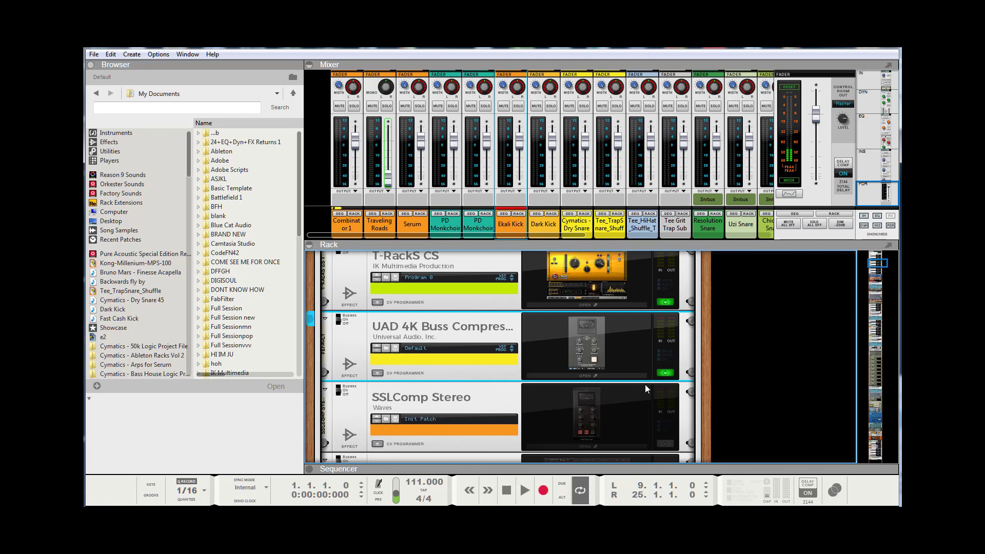
Find the Virtual Mix Rack among the Traveling Roads effects in the rack and switch it off.
{"action": "scroll", "coordinate": [645, 384], "scroll_direction": "up", "scroll_amount": 3}
{"action": "scroll", "coordinate": [645, 384], "scroll_direction": "up", "scroll_amount": 3}
{"action": "scroll", "coordinate": [645, 384], "scroll_direction": "down", "scroll_amount": 15}
{"action": "scroll", "coordinate": [647, 391], "scroll_direction": "down", "scroll_amount": 20}
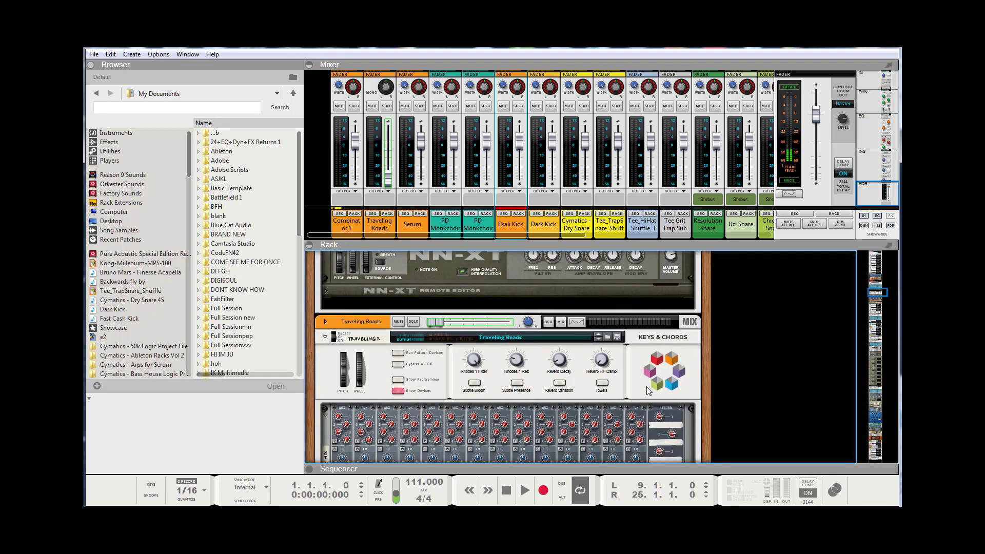
{"action": "scroll", "coordinate": [647, 390], "scroll_direction": "down", "scroll_amount": 4}
{"action": "left_click", "coordinate": [665, 347]}
{"action": "scroll", "coordinate": [654, 376], "scroll_direction": "down", "scroll_amount": 3}
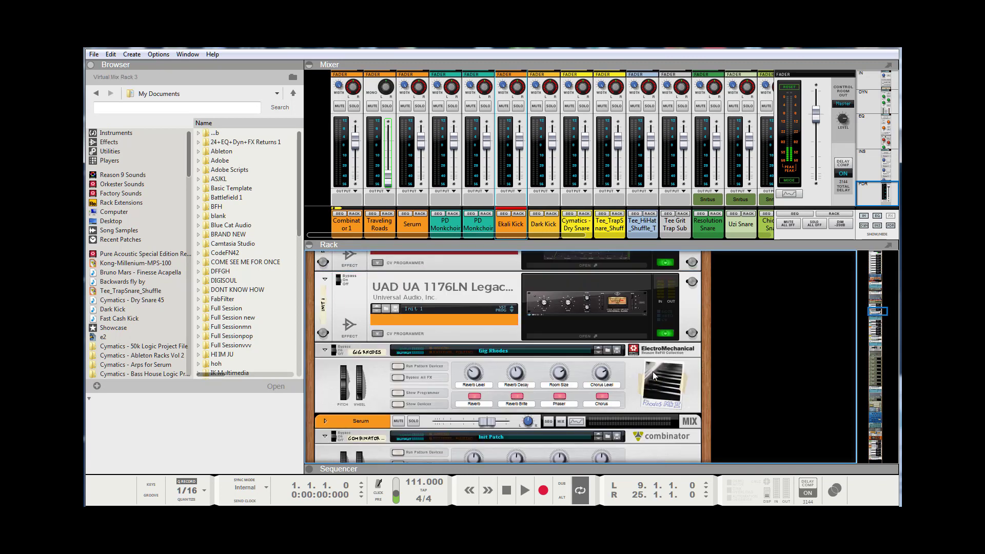
Inspect the Virtual Mix Rack on the Ekali Kick track, close it, and leave the device switched off.
{"action": "scroll", "coordinate": [654, 376], "scroll_direction": "down", "scroll_amount": 10}
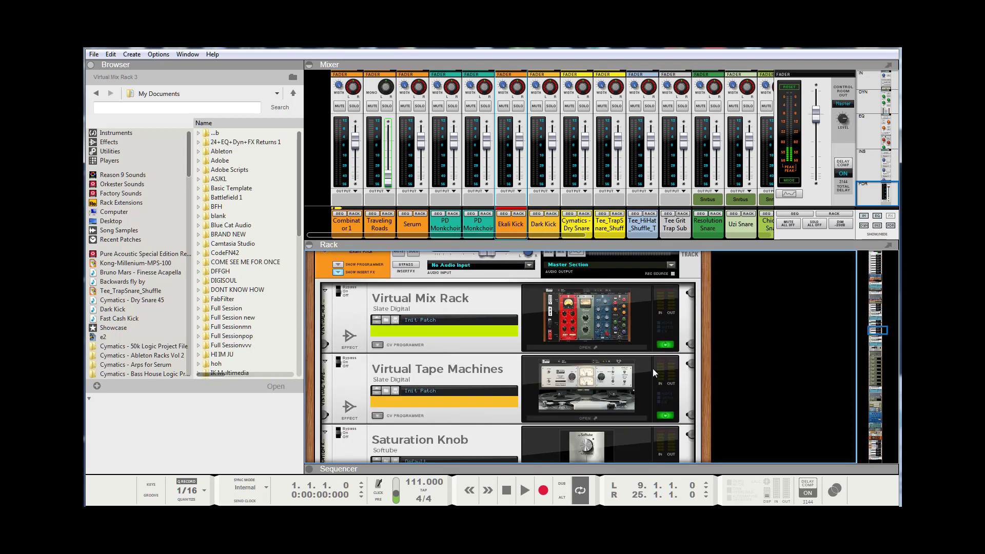
{"action": "scroll", "coordinate": [652, 369], "scroll_direction": "up", "scroll_amount": 3}
{"action": "left_click", "coordinate": [664, 374]}
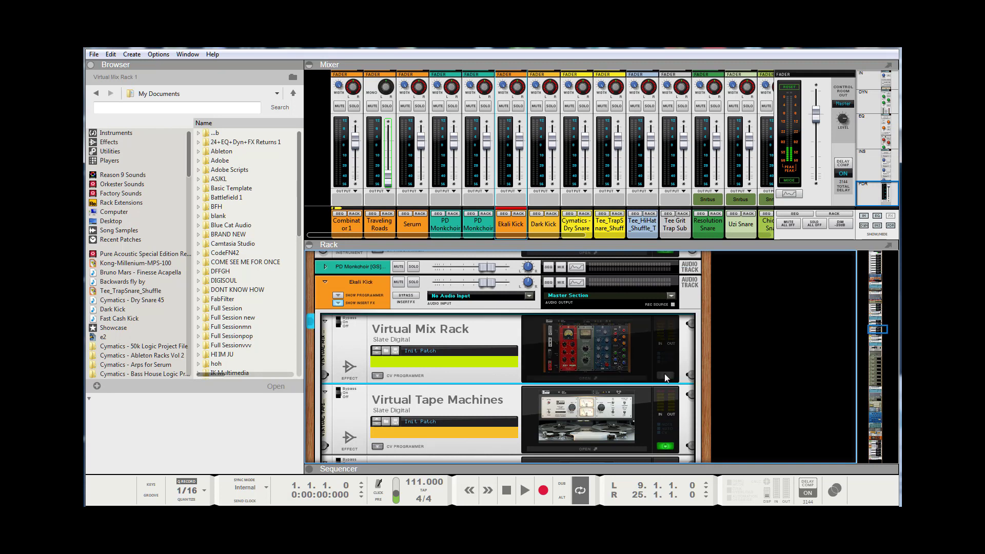
{"action": "scroll", "coordinate": [636, 370], "scroll_direction": "down", "scroll_amount": 3}
{"action": "scroll", "coordinate": [564, 352], "scroll_direction": "up", "scroll_amount": 3}
{"action": "left_click", "coordinate": [667, 373]}
{"action": "left_click", "coordinate": [588, 341]}
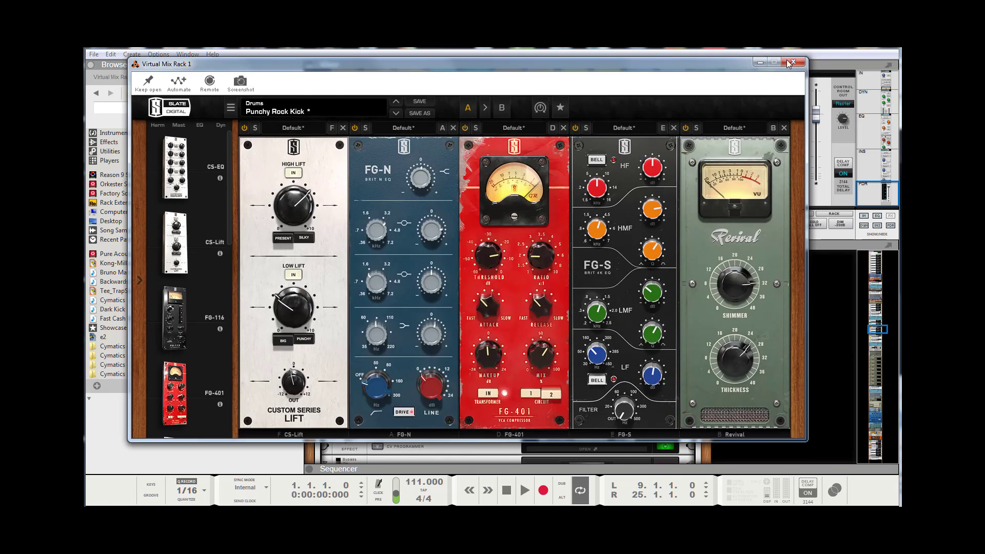
{"action": "left_click", "coordinate": [790, 63]}
{"action": "left_click", "coordinate": [661, 372]}
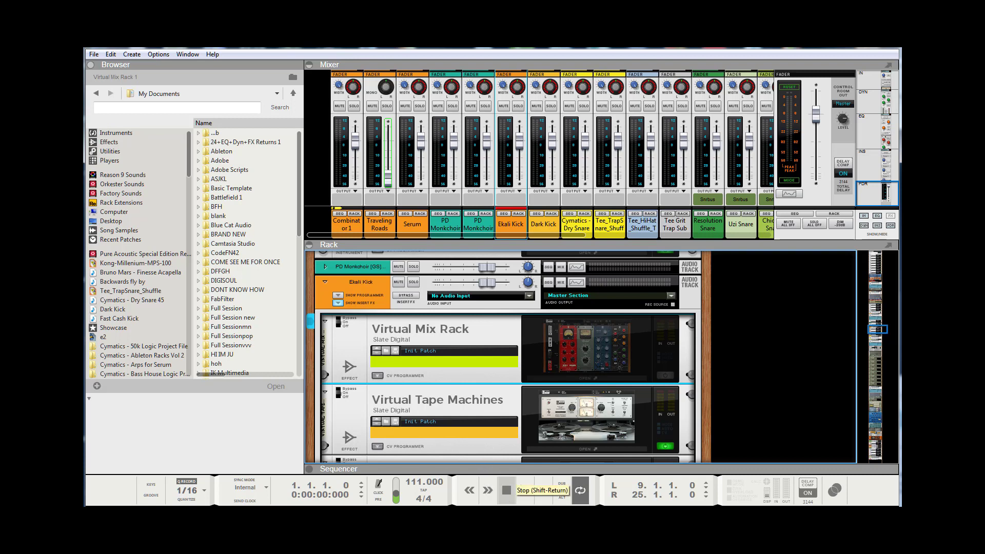
{"action": "scroll", "coordinate": [553, 406], "scroll_direction": "down", "scroll_amount": 5}
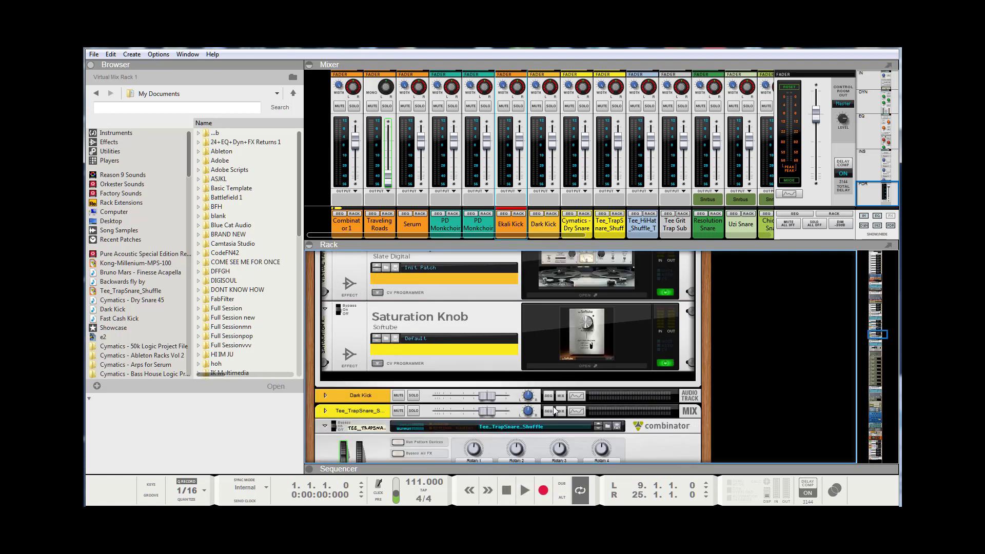
Show the sequencer below the rack, enlarge the rack area, and select the Master Section at its beginning.
{"action": "left_click_drag", "start_coordinate": [529, 468], "coordinate": [534, 289]}
{"action": "left_click_drag", "start_coordinate": [534, 246], "coordinate": [568, 159]}
{"action": "scroll", "coordinate": [646, 250], "scroll_direction": "down", "scroll_amount": 10}
{"action": "scroll", "coordinate": [644, 258], "scroll_direction": "down", "scroll_amount": 2}
{"action": "scroll", "coordinate": [640, 248], "scroll_direction": "up", "scroll_amount": 10}
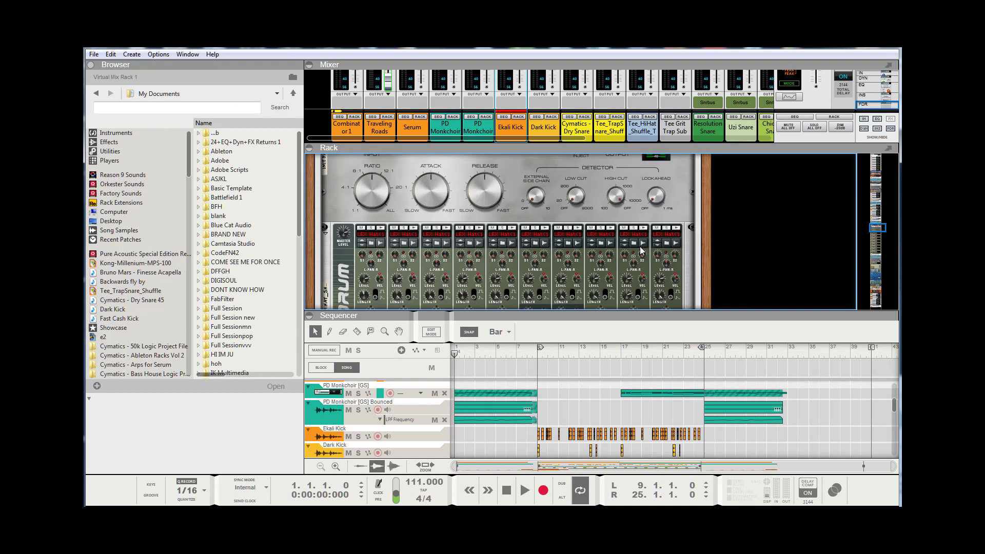
{"action": "scroll", "coordinate": [640, 249], "scroll_direction": "up", "scroll_amount": 3}
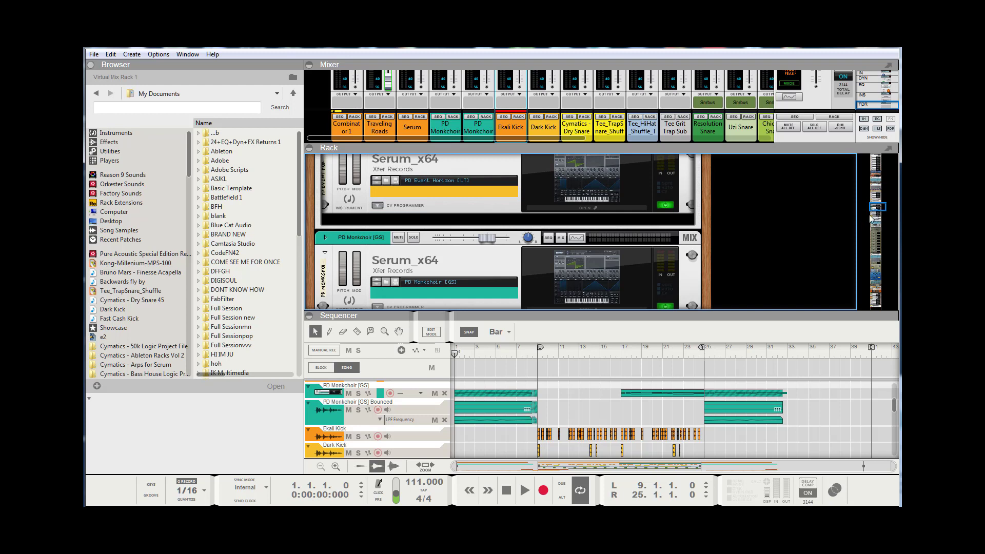
{"action": "left_click_drag", "start_coordinate": [874, 208], "coordinate": [863, 151]}
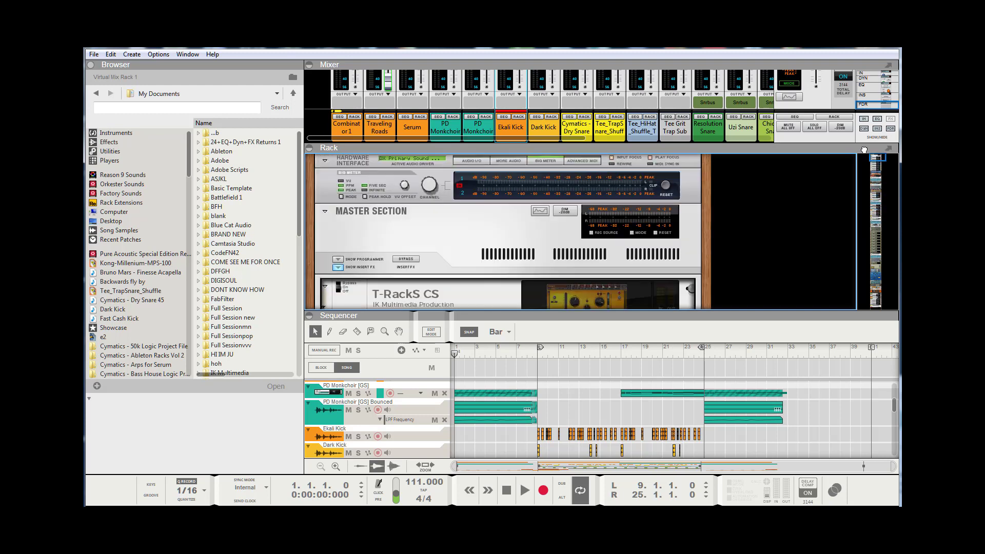
{"action": "left_click_drag", "start_coordinate": [668, 311], "coordinate": [667, 370]}
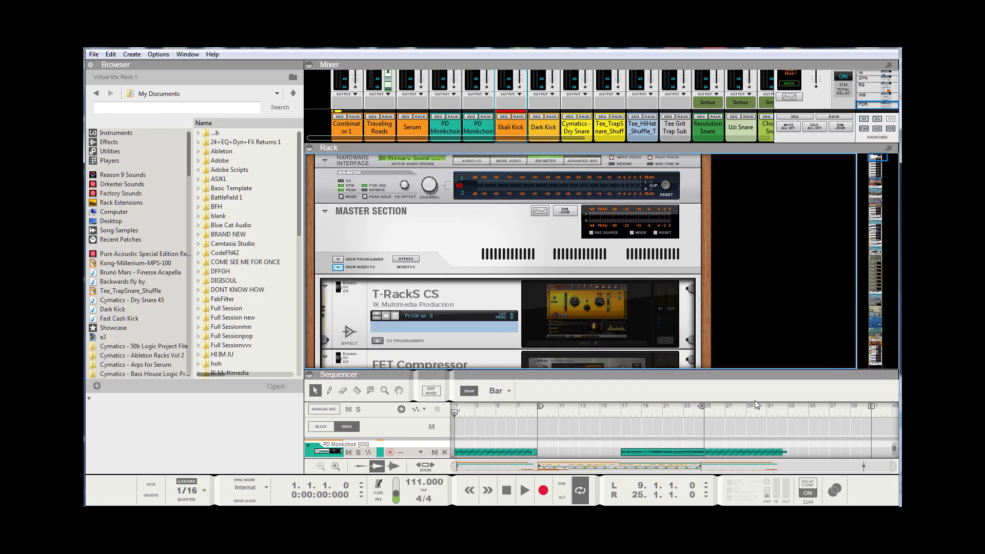
{"action": "left_click", "coordinate": [481, 240]}
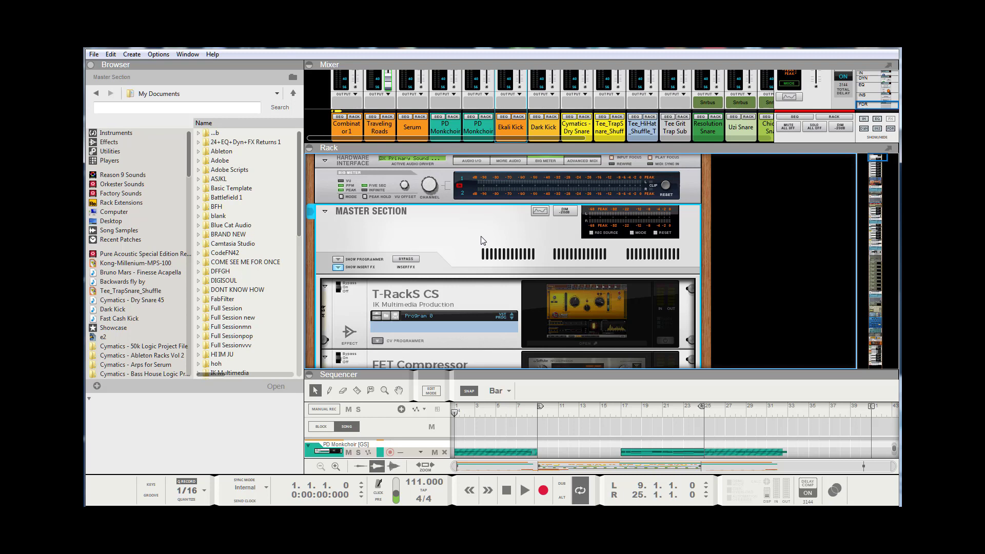
Inspect the T-RackS CS settings in the master insert chain and close its window.
{"action": "scroll", "coordinate": [484, 236], "scroll_direction": "down", "scroll_amount": 5}
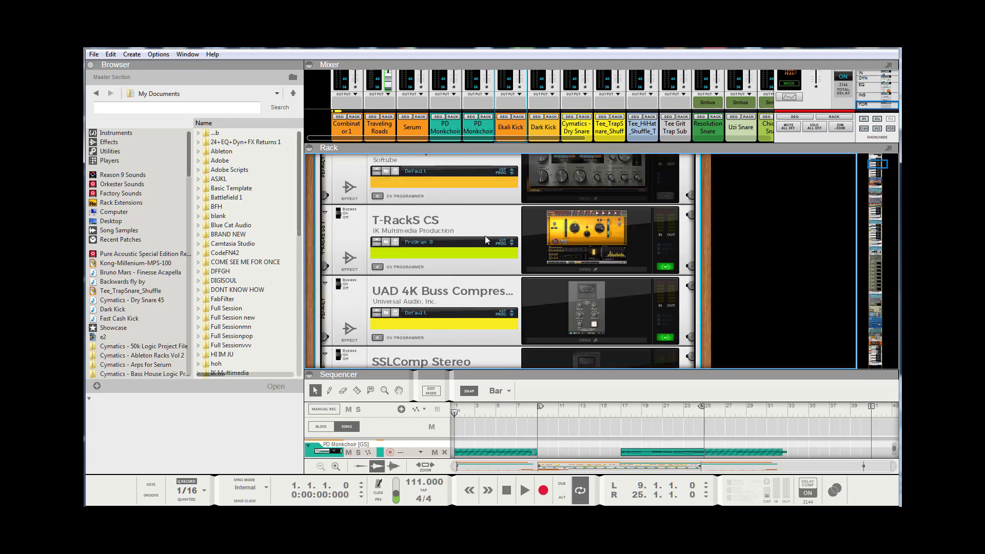
{"action": "scroll", "coordinate": [485, 236], "scroll_direction": "down", "scroll_amount": 1}
{"action": "scroll", "coordinate": [484, 236], "scroll_direction": "up", "scroll_amount": 2}
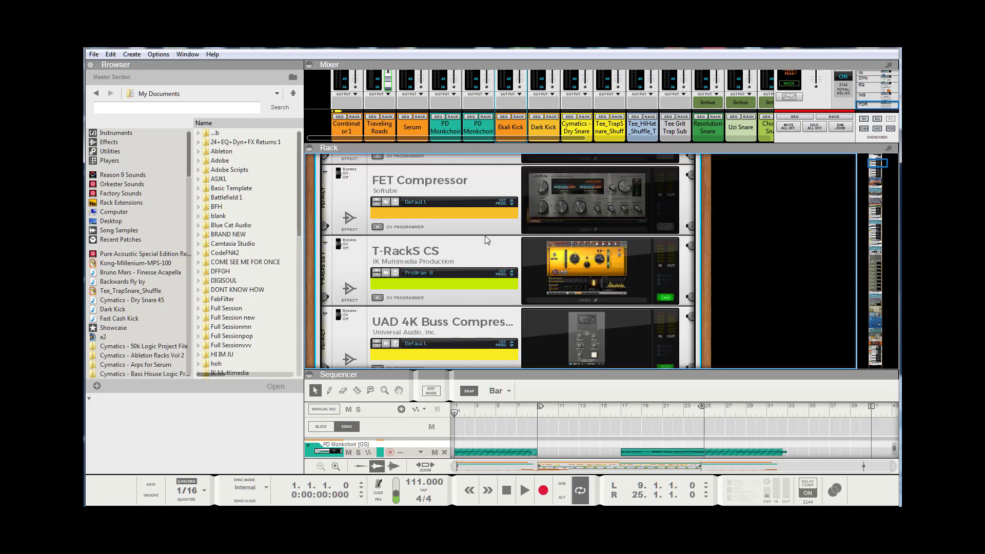
{"action": "double_click", "coordinate": [562, 255]}
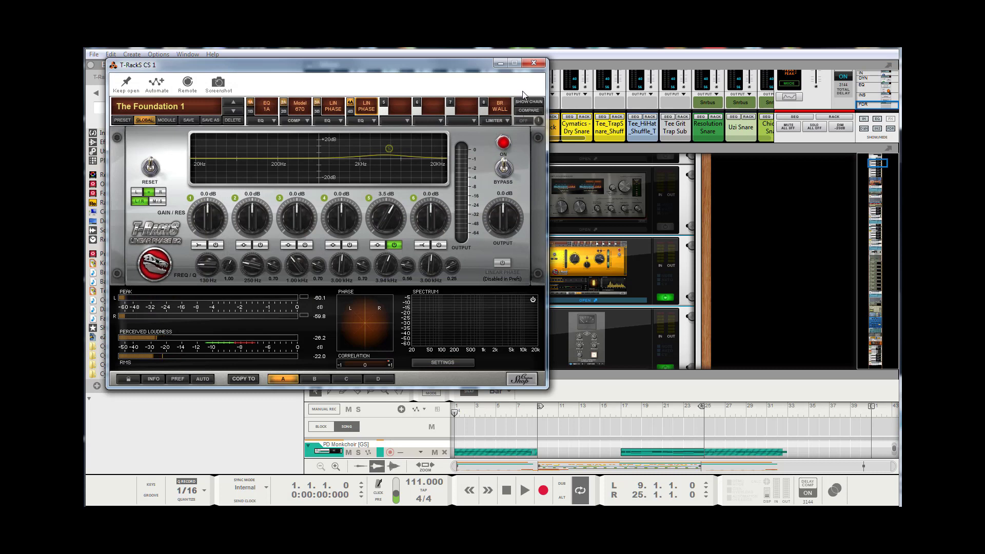
{"action": "left_click", "coordinate": [538, 65]}
Inspect the UAD 4K Buss Compressor directly below T-RackS CS and close its window.
{"action": "scroll", "coordinate": [662, 239], "scroll_direction": "down", "scroll_amount": 6}
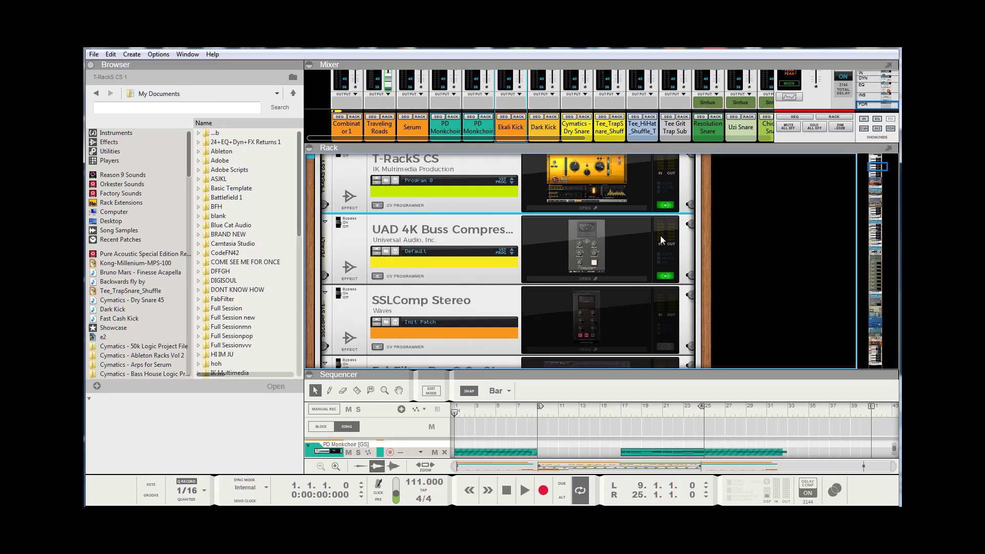
{"action": "scroll", "coordinate": [661, 239], "scroll_direction": "up", "scroll_amount": 4}
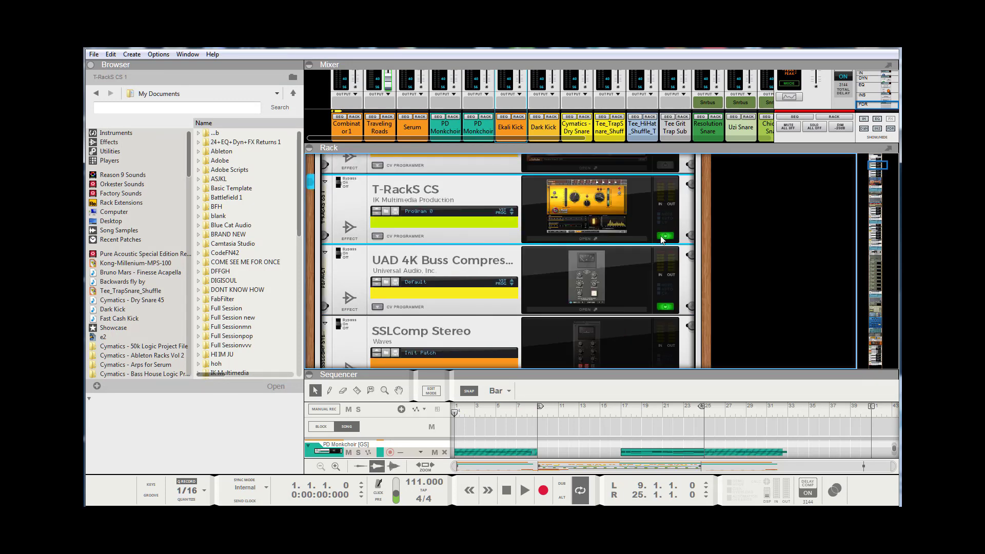
{"action": "left_click", "coordinate": [591, 275]}
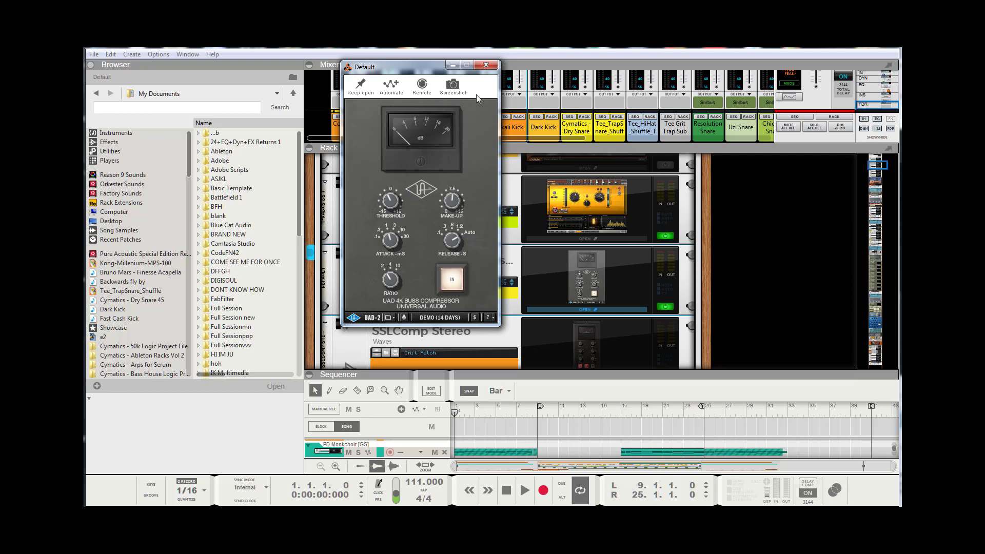
{"action": "left_click", "coordinate": [485, 65]}
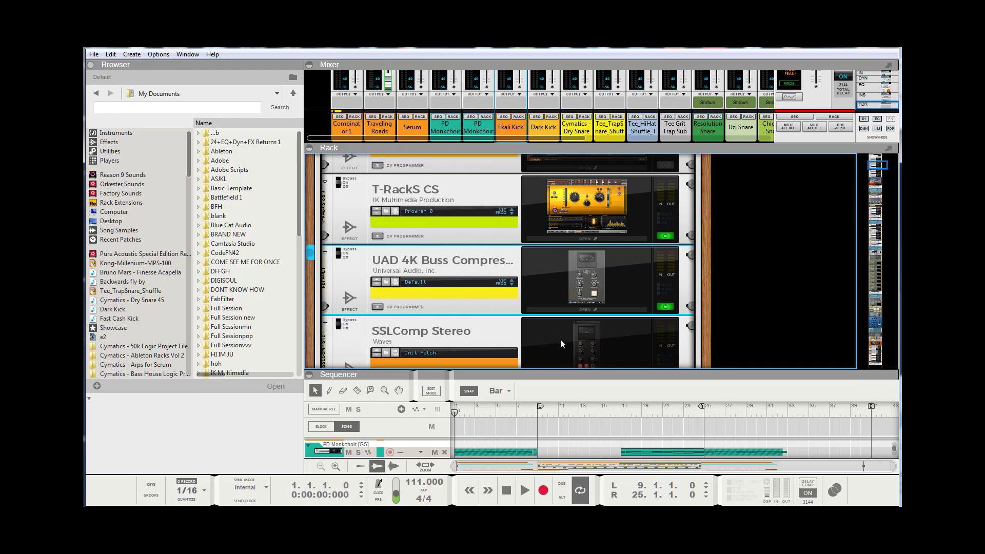
Play the mix from bar 9, switch off T-RackS CS, monitor the UAD 4K Buss Compressor, stop playback and close the compressor.
{"action": "left_click", "coordinate": [537, 413]}
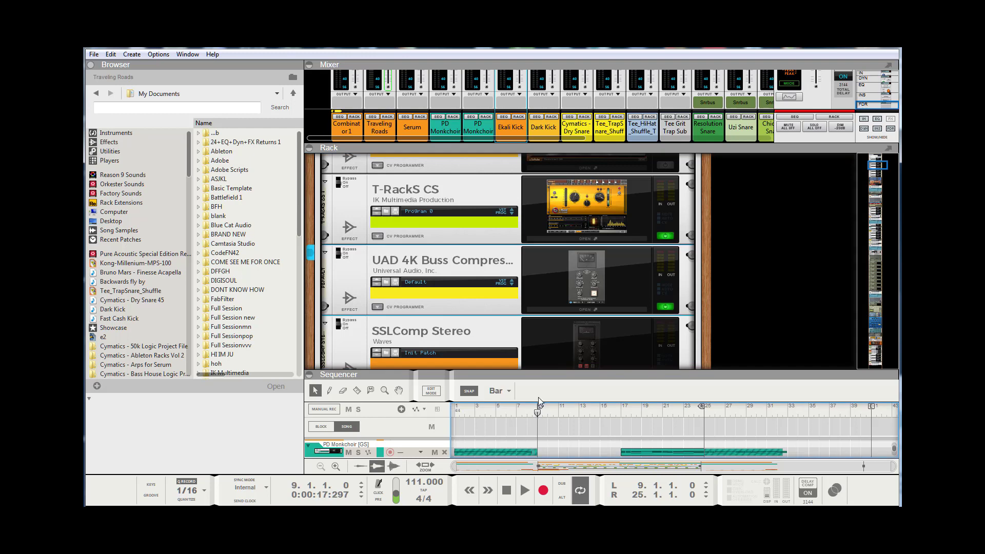
{"action": "left_click", "coordinate": [528, 489]}
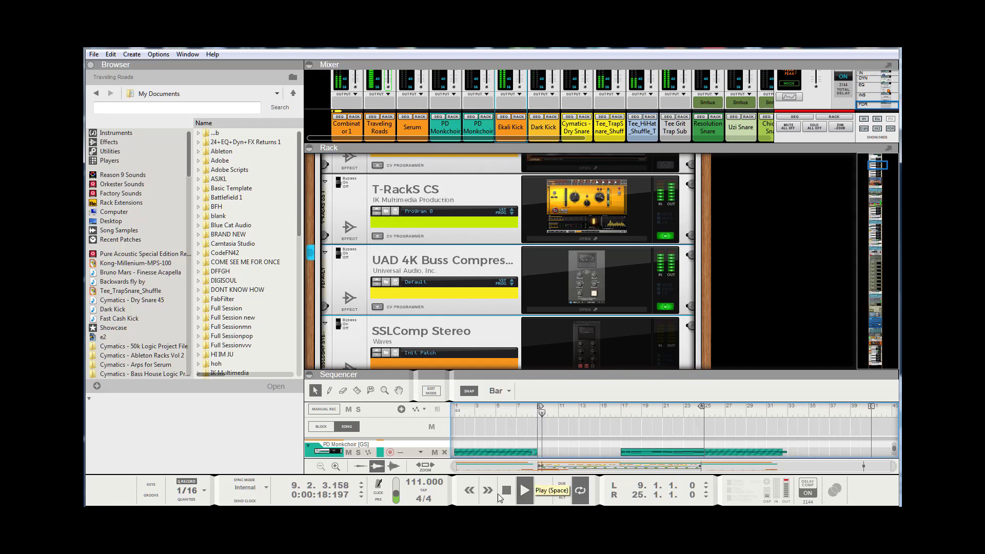
{"action": "left_click", "coordinate": [667, 237]}
{"action": "double_click", "coordinate": [594, 277]}
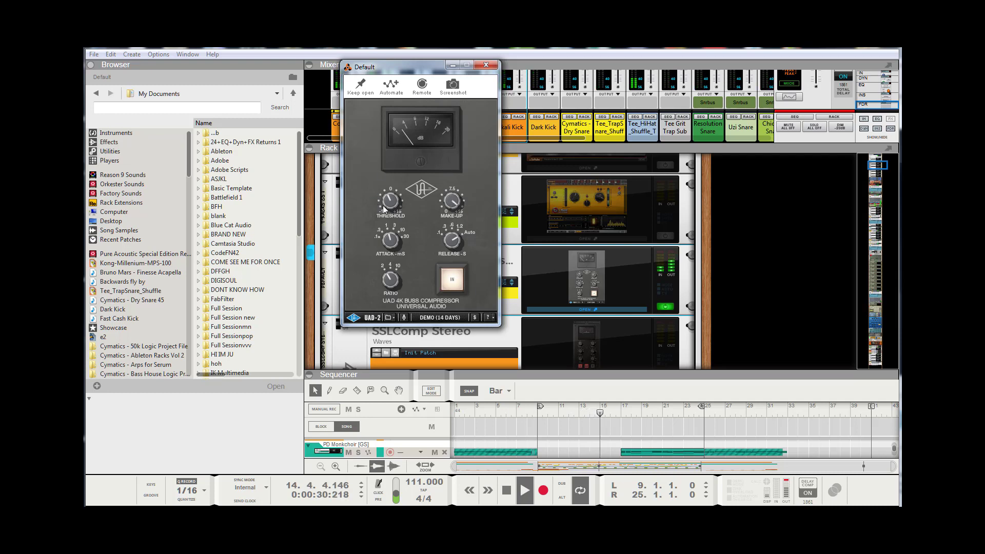
{"action": "left_click", "coordinate": [508, 495]}
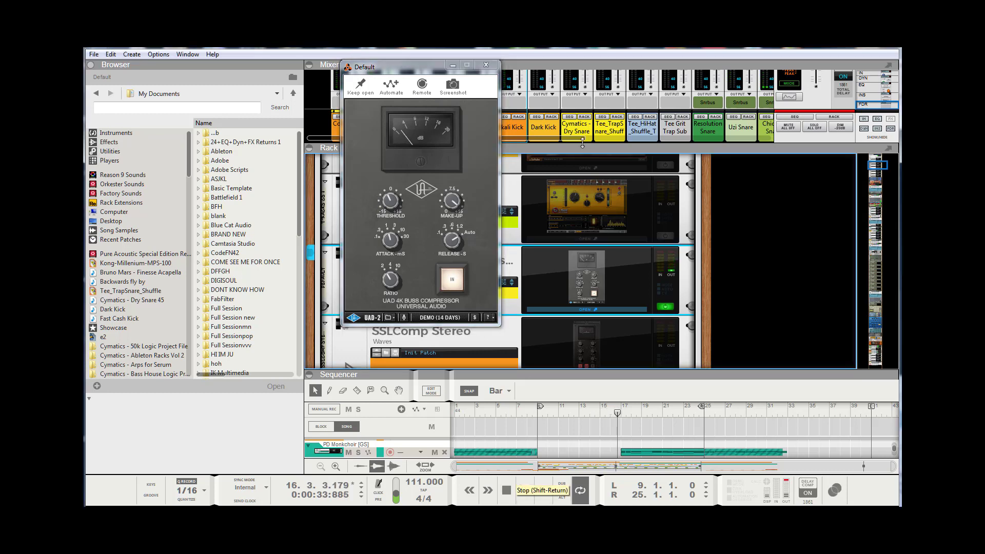
{"action": "left_click", "coordinate": [486, 65]}
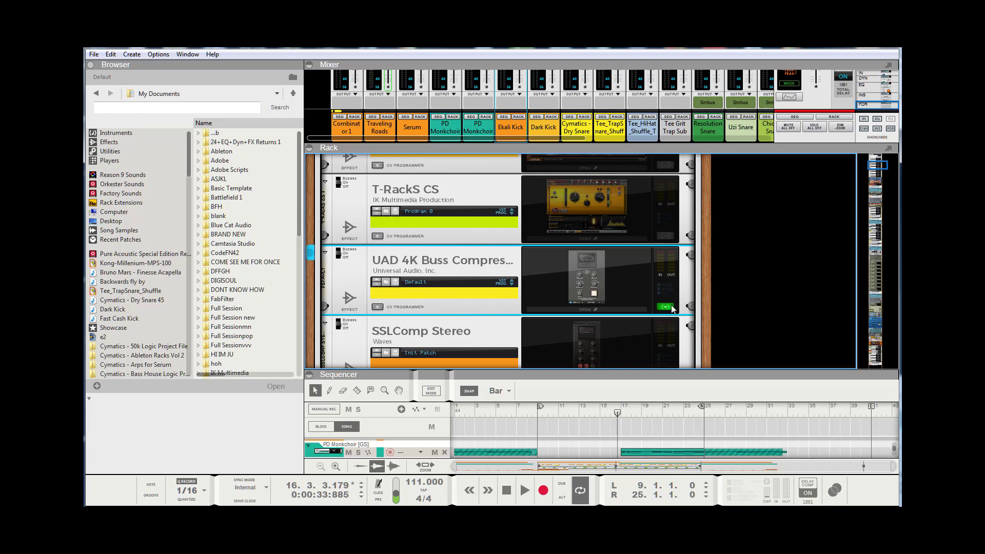
Switch the UAD 4K Buss Compressor off and back on, review its settings, and close it.
{"action": "scroll", "coordinate": [565, 268], "scroll_direction": "down", "scroll_amount": 3}
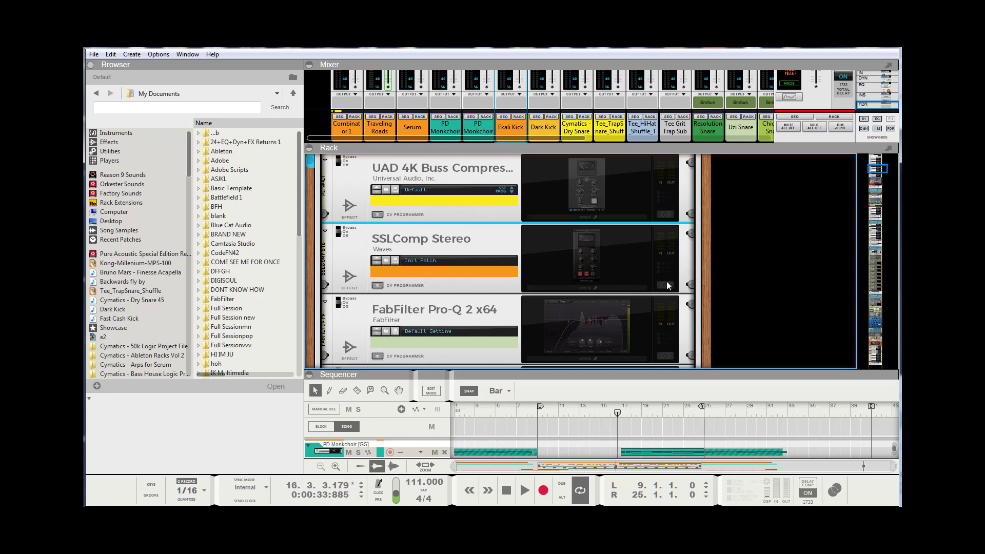
{"action": "left_click", "coordinate": [666, 214]}
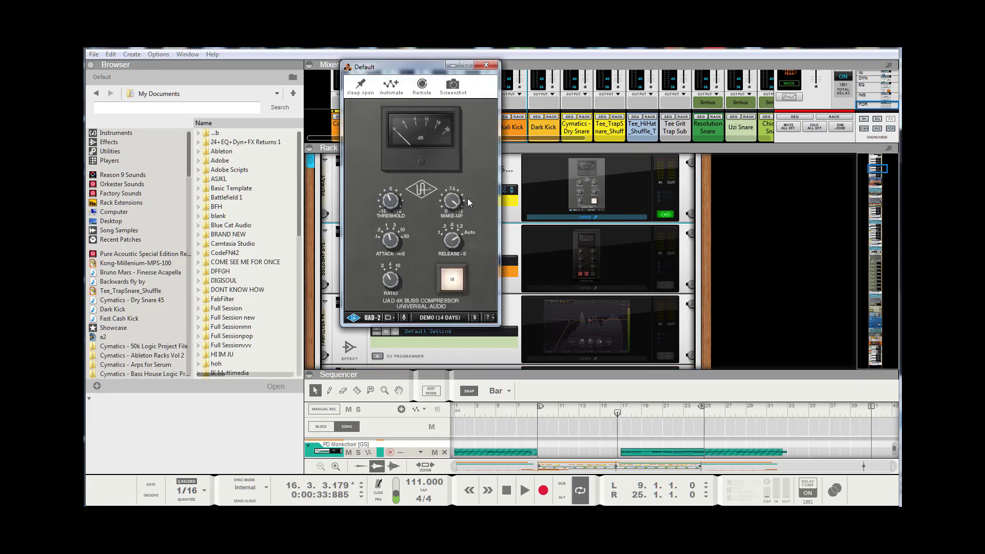
{"action": "left_click", "coordinate": [486, 65]}
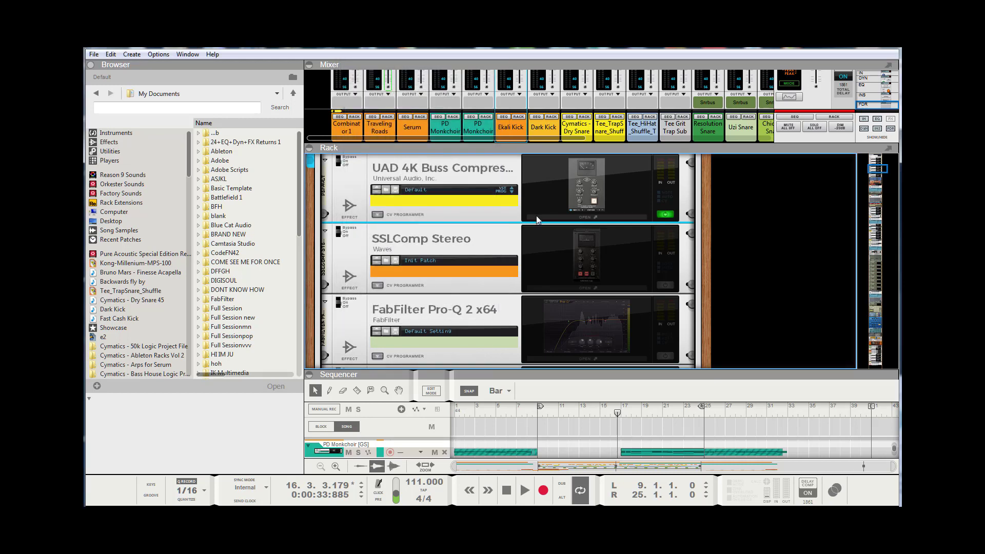
Switch on SSLComp Stereo, open it, and adjust its make-up gain while playing from bar 9.
{"action": "left_click", "coordinate": [664, 283]}
{"action": "left_click", "coordinate": [589, 263]}
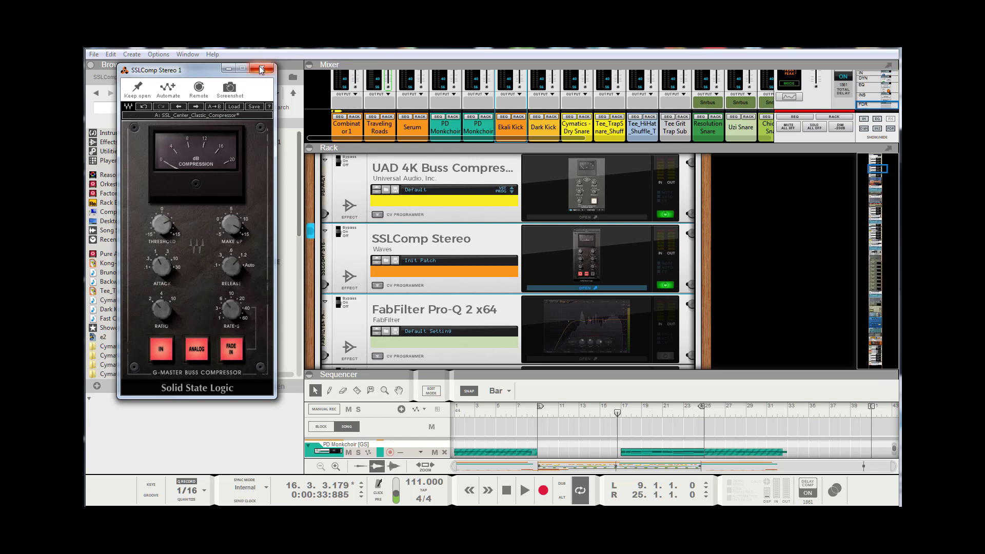
{"action": "left_click", "coordinate": [538, 412]}
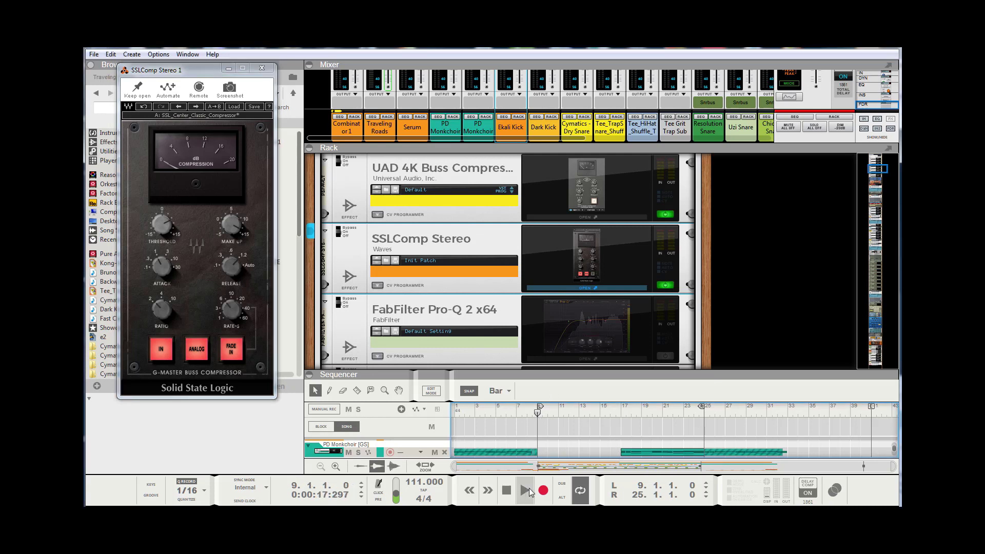
{"action": "left_click", "coordinate": [518, 494]}
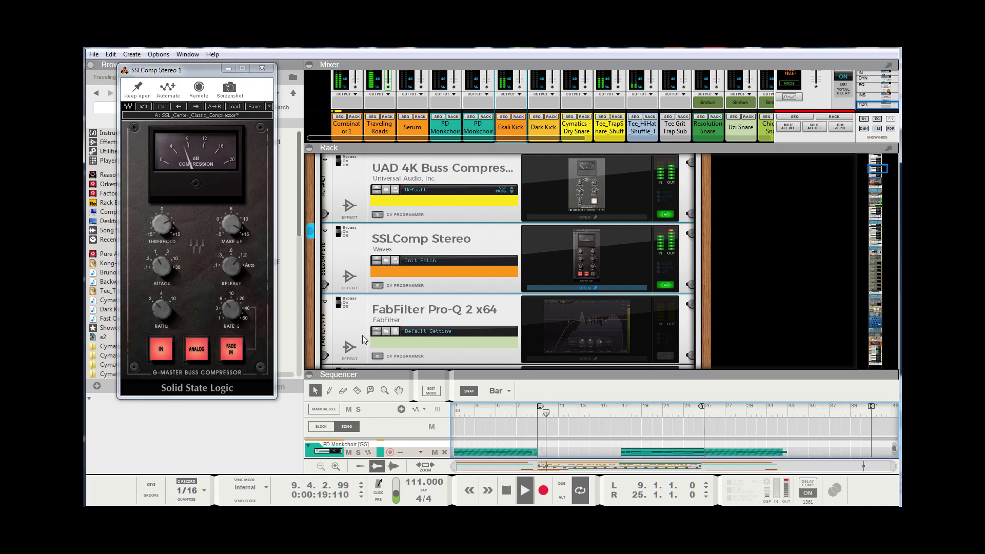
{"action": "left_click_drag", "start_coordinate": [234, 225], "coordinate": [234, 235]}
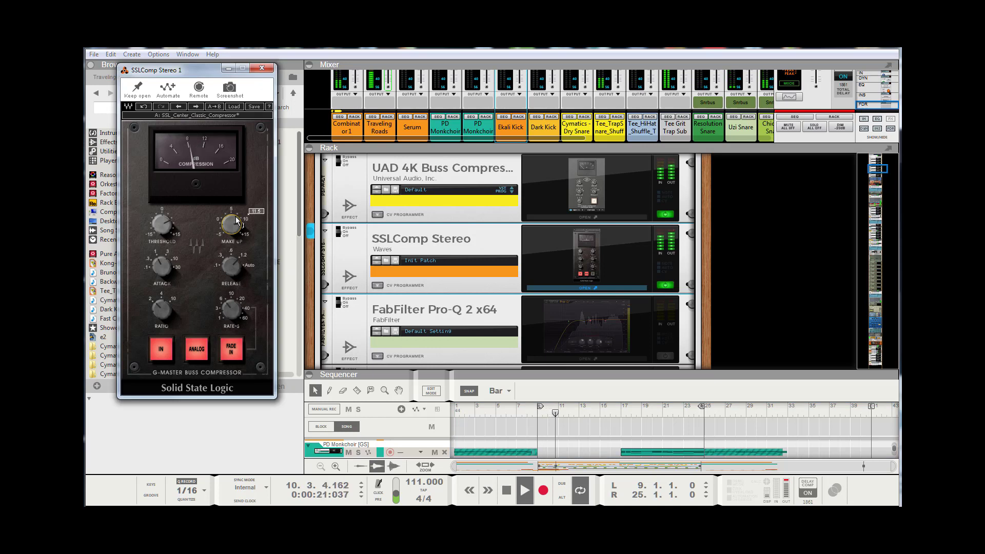
Switch off the UAD 4K Buss Compressor above SSLComp Stereo and adjust SSLComp Stereo's threshold during playback.
{"action": "left_click", "coordinate": [662, 219]}
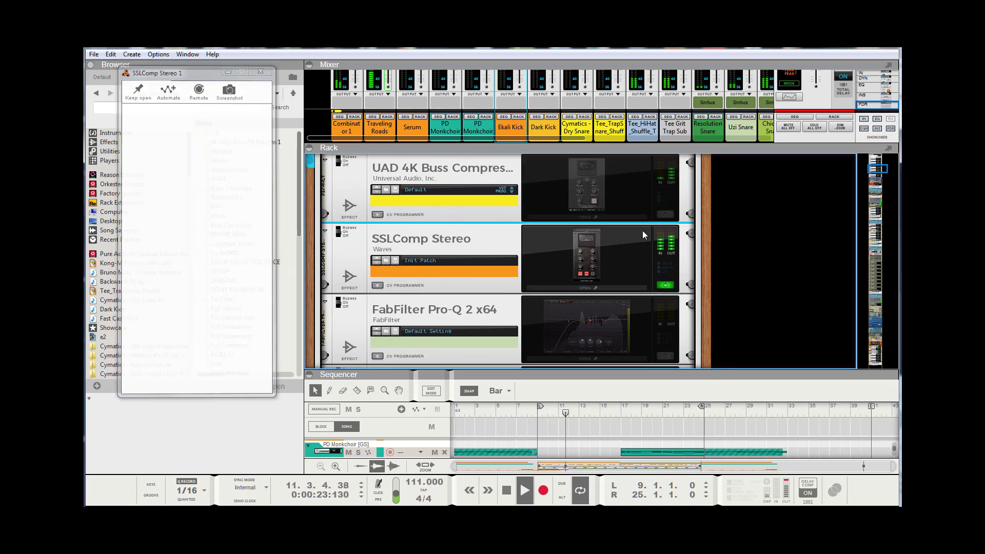
{"action": "left_click", "coordinate": [589, 272]}
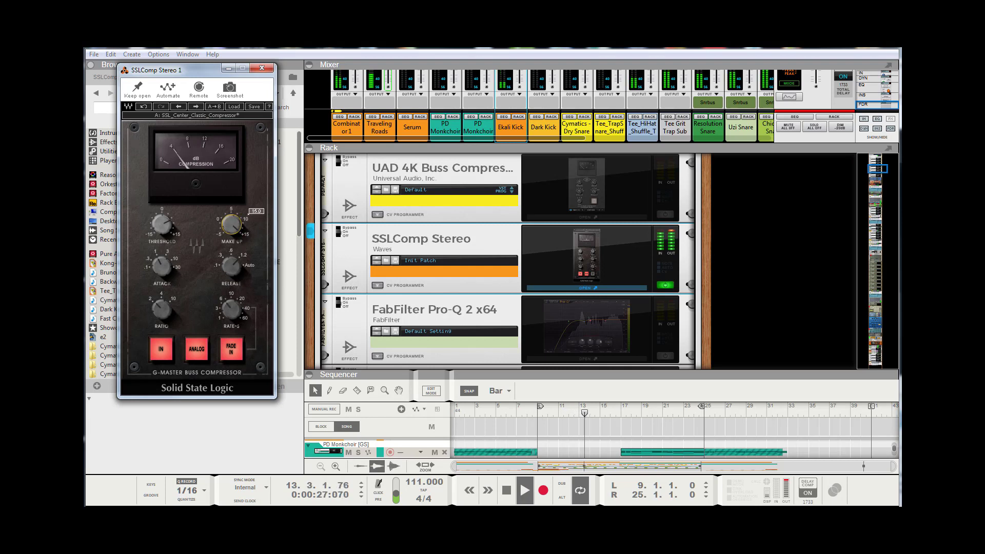
{"action": "mouse_move", "coordinate": [164, 223]}
{"action": "left_mouse_down"}
{"action": "mouse_move", "coordinate": [164, 271]}
{"action": "mouse_move", "coordinate": [164, 197]}
{"action": "mouse_move", "coordinate": [164, 209]}
{"action": "left_mouse_up"}
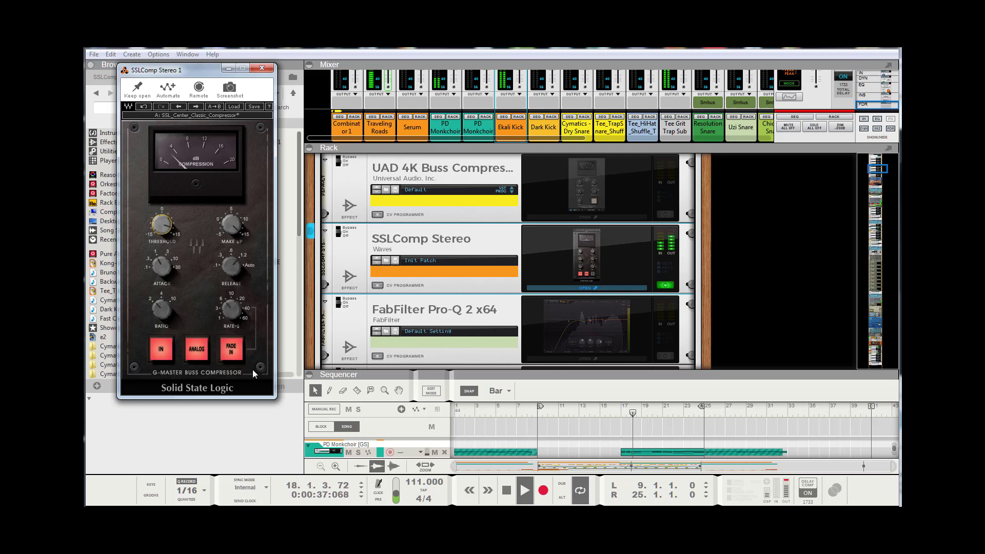
Compare the mix with SSLComp Stereo bypassed and engaged, leave it engaged, stop playback and close its window.
{"action": "left_click", "coordinate": [157, 352]}
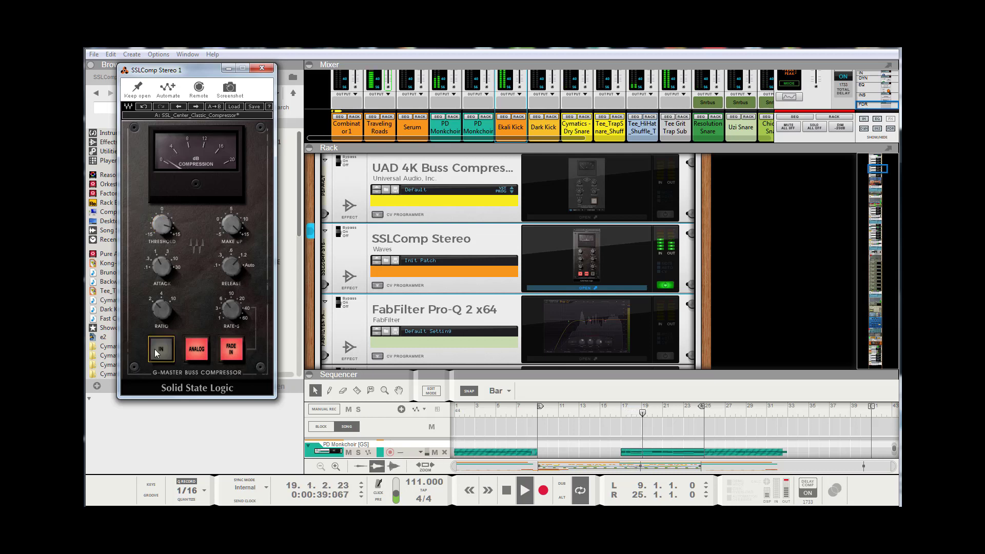
{"action": "left_click", "coordinate": [157, 353]}
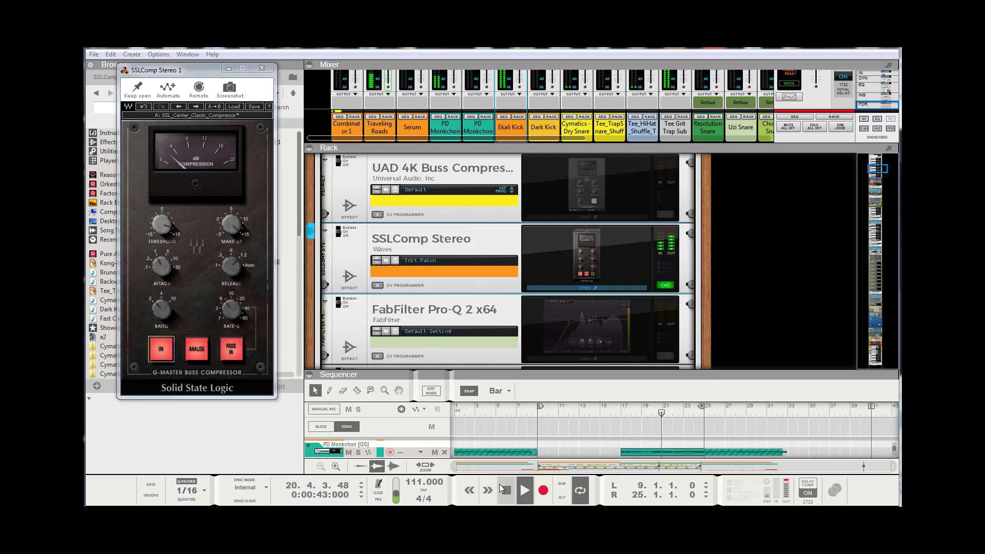
{"action": "left_click", "coordinate": [507, 489]}
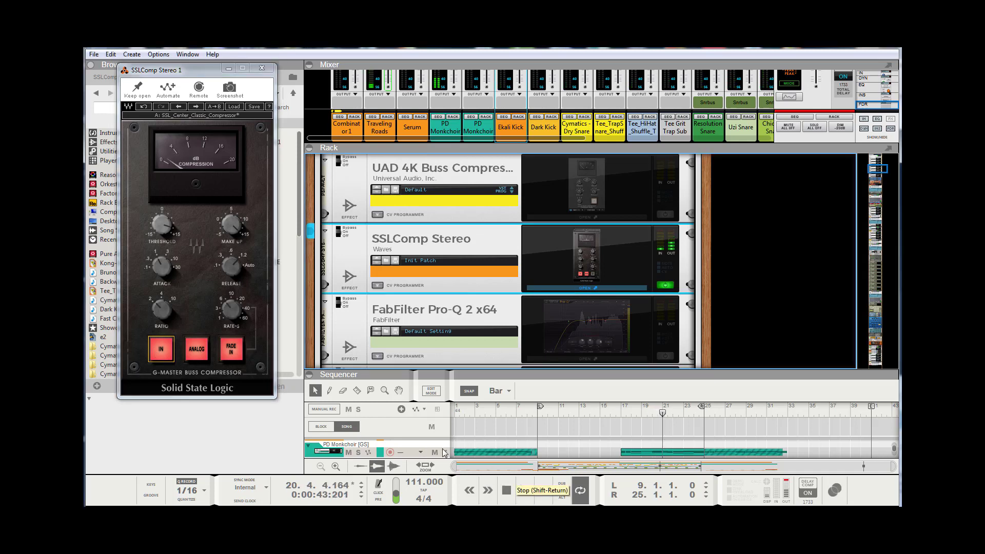
{"action": "left_click", "coordinate": [262, 67]}
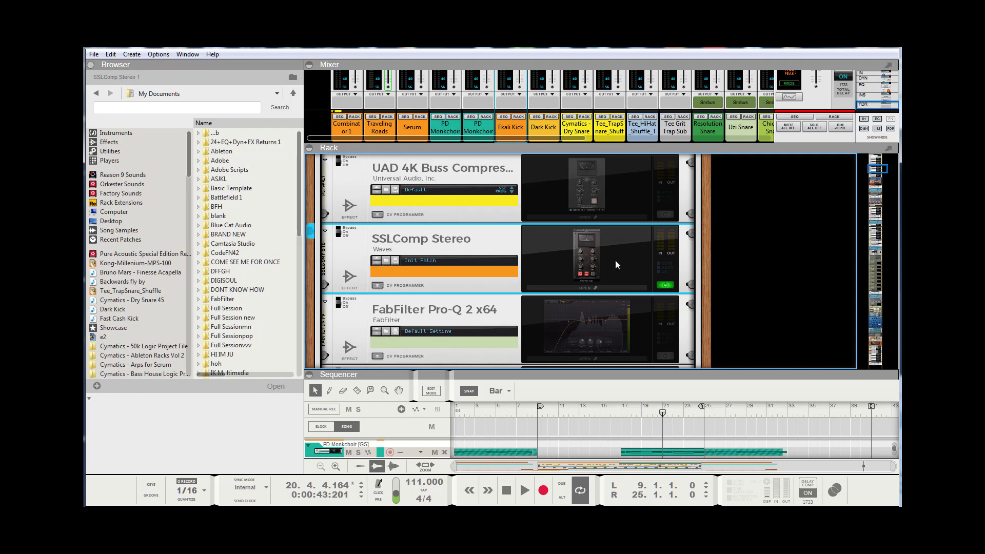
Switch off SSLComp Stereo in the master insert chain.
{"action": "scroll", "coordinate": [614, 260], "scroll_direction": "down", "scroll_amount": 3}
{"action": "scroll", "coordinate": [614, 259], "scroll_direction": "up", "scroll_amount": 3}
{"action": "left_click", "coordinate": [667, 284]}
{"action": "scroll", "coordinate": [565, 248], "scroll_direction": "down", "scroll_amount": 3}
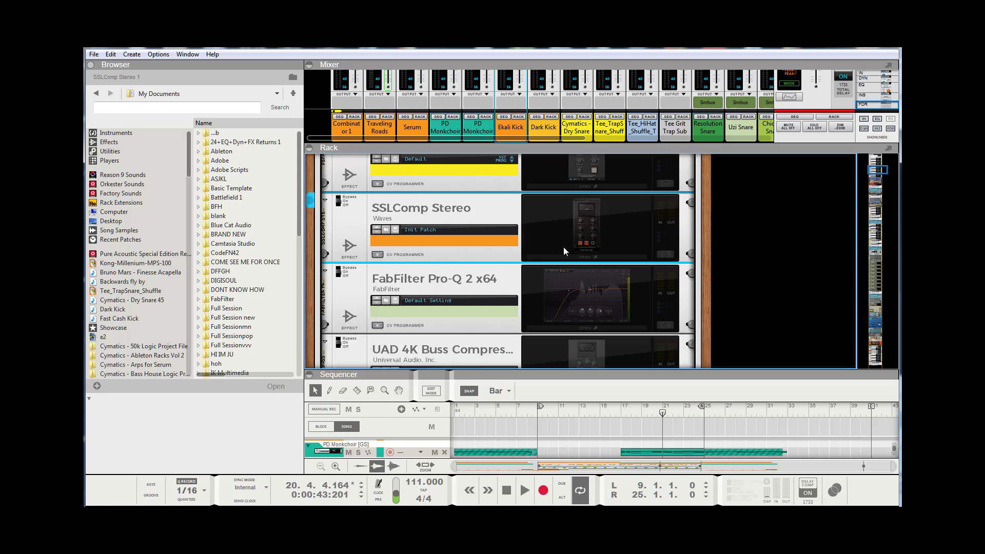
Look through the end of the master insert chain and select the UAD 4K Buss Compressor below FabFilter Pro-Q 2.
{"action": "scroll", "coordinate": [563, 247], "scroll_direction": "down", "scroll_amount": 2}
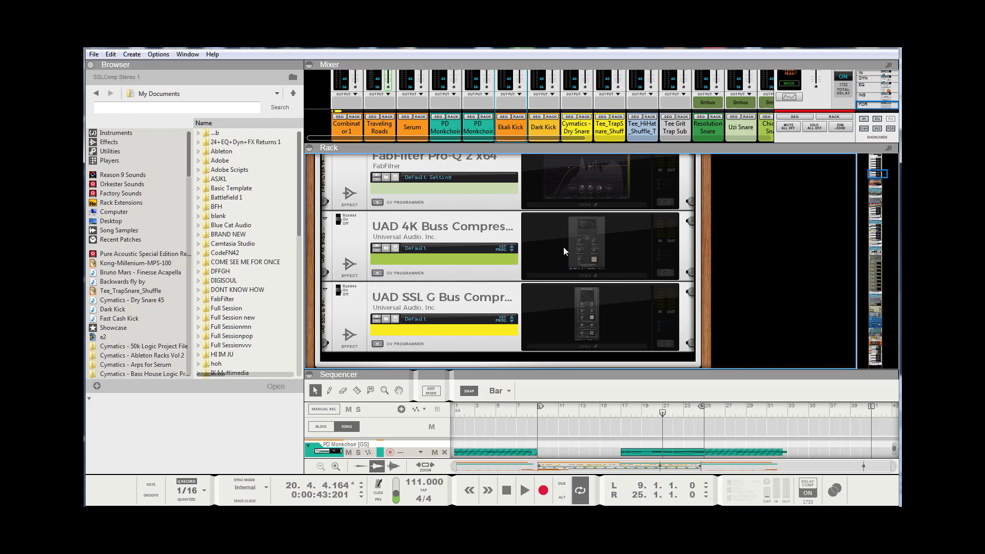
{"action": "scroll", "coordinate": [563, 247], "scroll_direction": "up", "scroll_amount": 5}
{"action": "scroll", "coordinate": [593, 270], "scroll_direction": "down", "scroll_amount": 5}
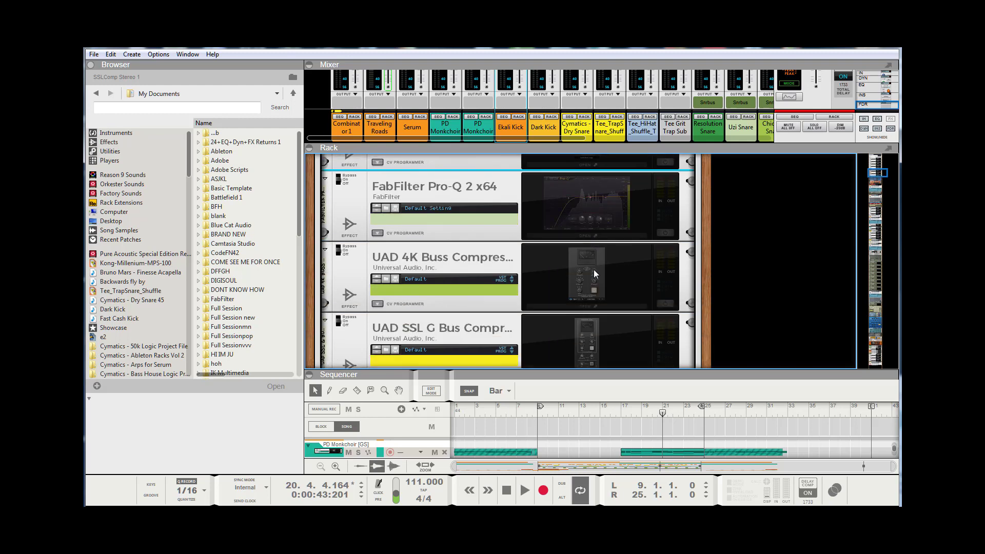
{"action": "left_click", "coordinate": [593, 246]}
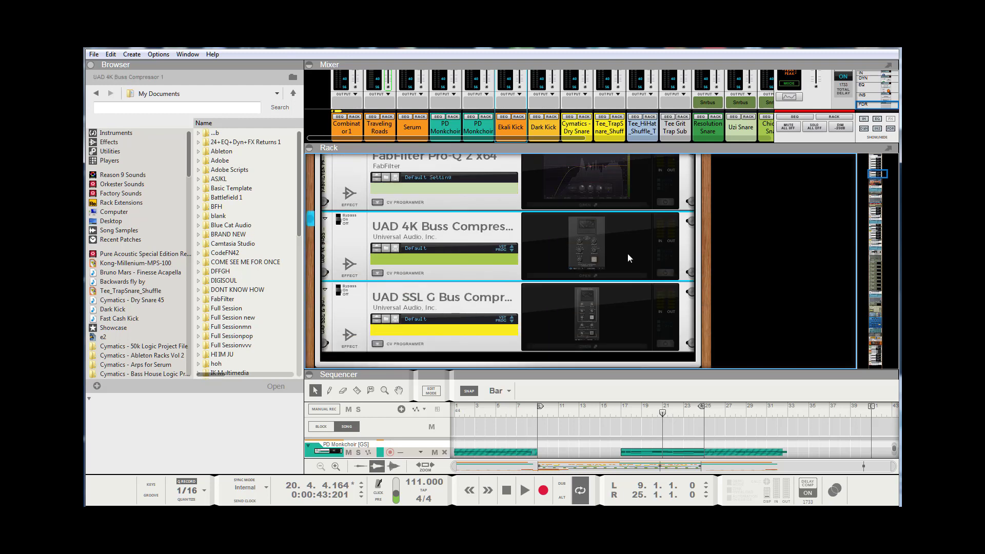
Switch on the UAD 4K Buss Compressor below FabFilter Pro-Q 2 and show the mixer's master compressor section.
{"action": "left_click", "coordinate": [665, 272]}
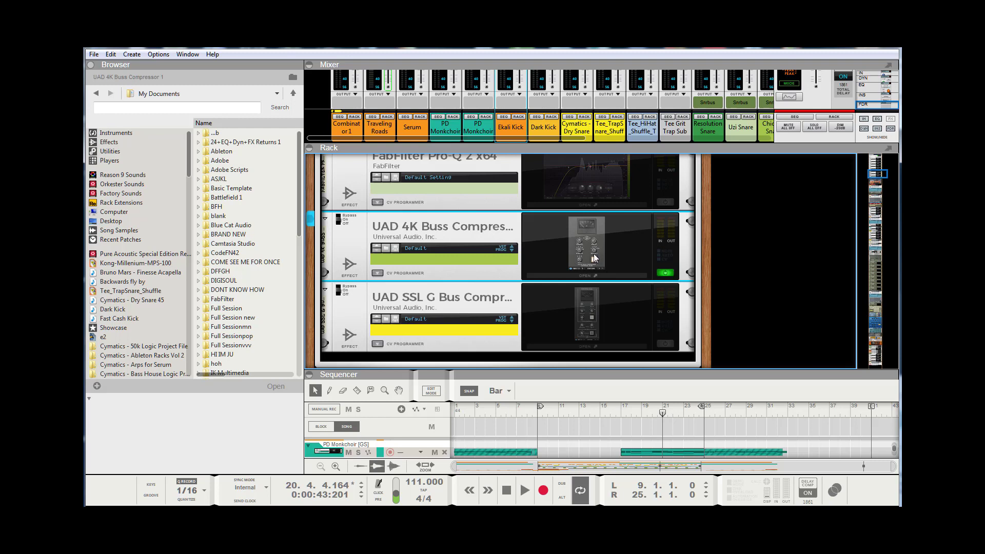
{"action": "left_click_drag", "start_coordinate": [659, 147], "coordinate": [662, 272]}
{"action": "scroll", "coordinate": [809, 175], "scroll_direction": "up", "scroll_amount": 5}
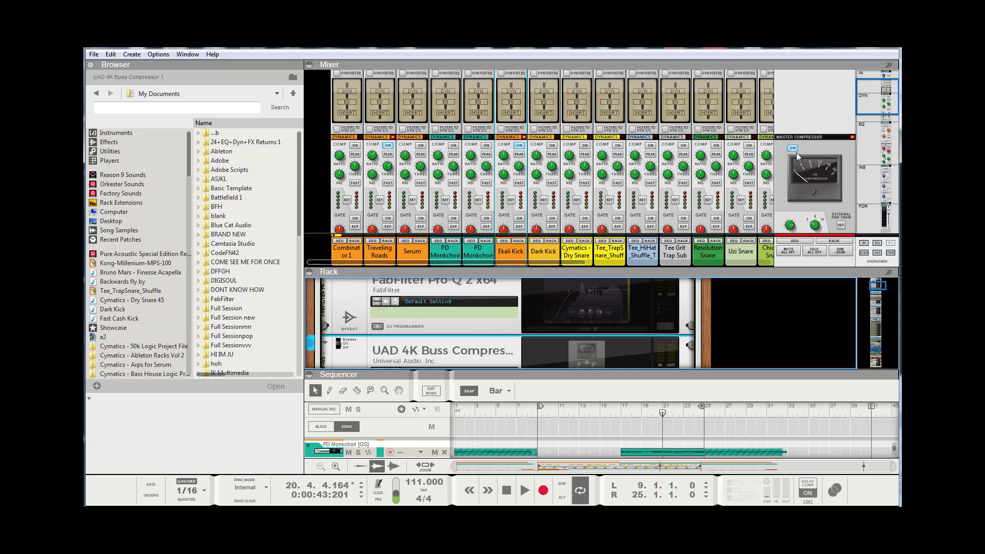
{"action": "scroll", "coordinate": [804, 144], "scroll_direction": "down", "scroll_amount": 2}
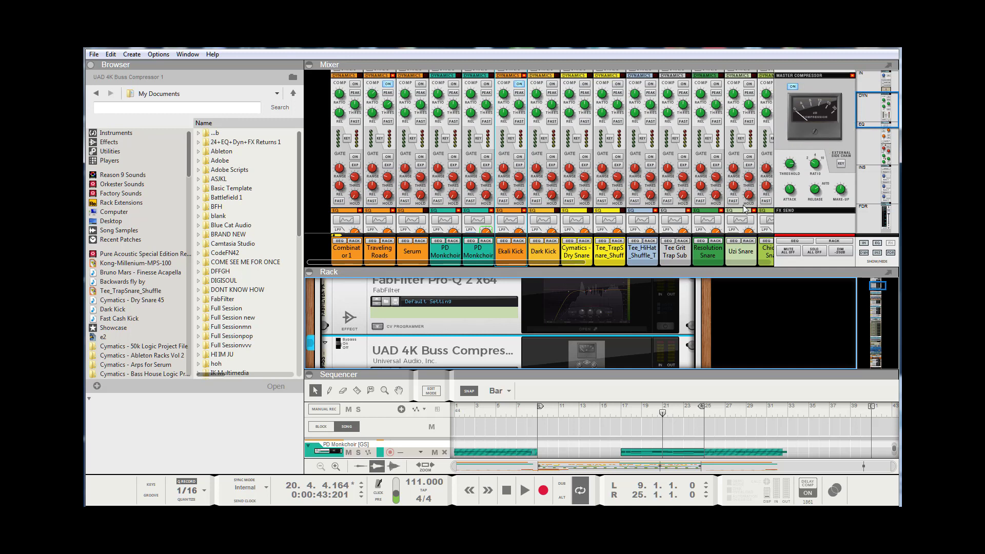
Adjust the master compressor's threshold and make-up gain while the loop plays, and stop playback.
{"action": "key", "text": "space"}
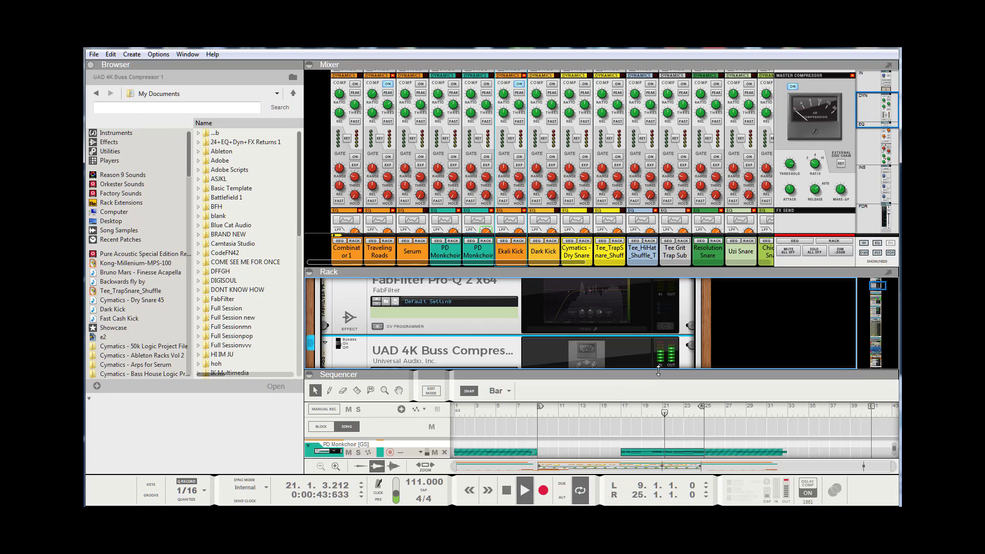
{"action": "left_click", "coordinate": [789, 163]}
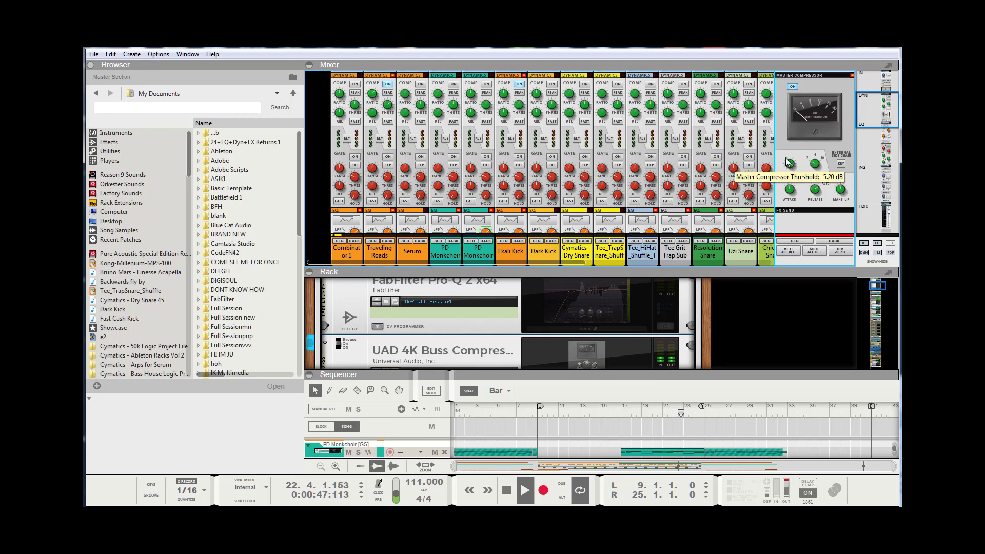
{"action": "left_click_drag", "start_coordinate": [786, 158], "coordinate": [786, 169]}
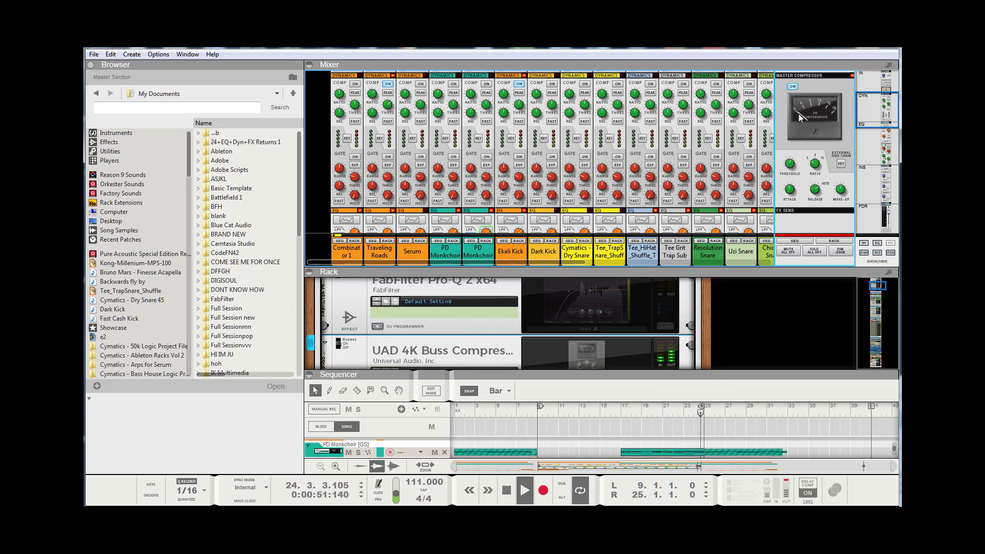
{"action": "mouse_move", "coordinate": [791, 161]}
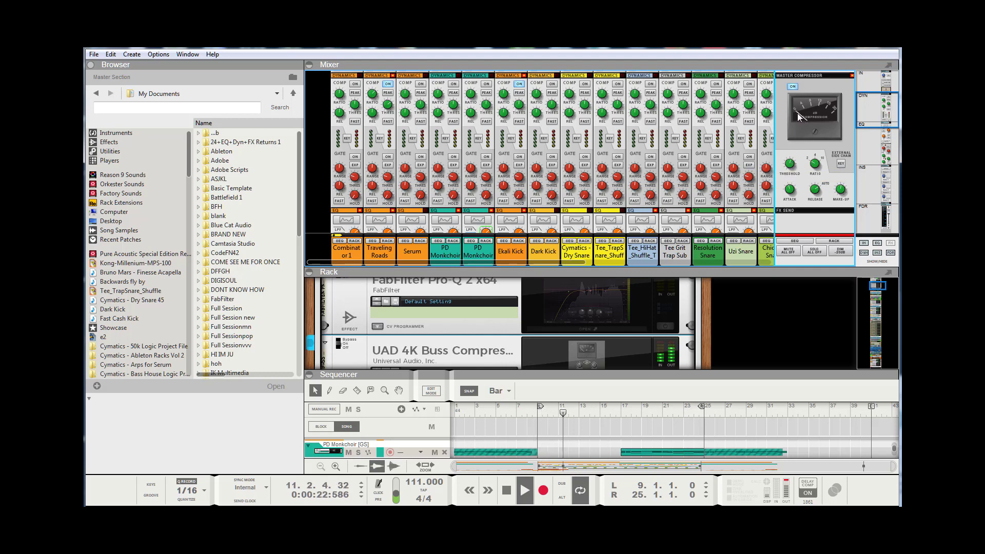
{"action": "mouse_move", "coordinate": [840, 190]}
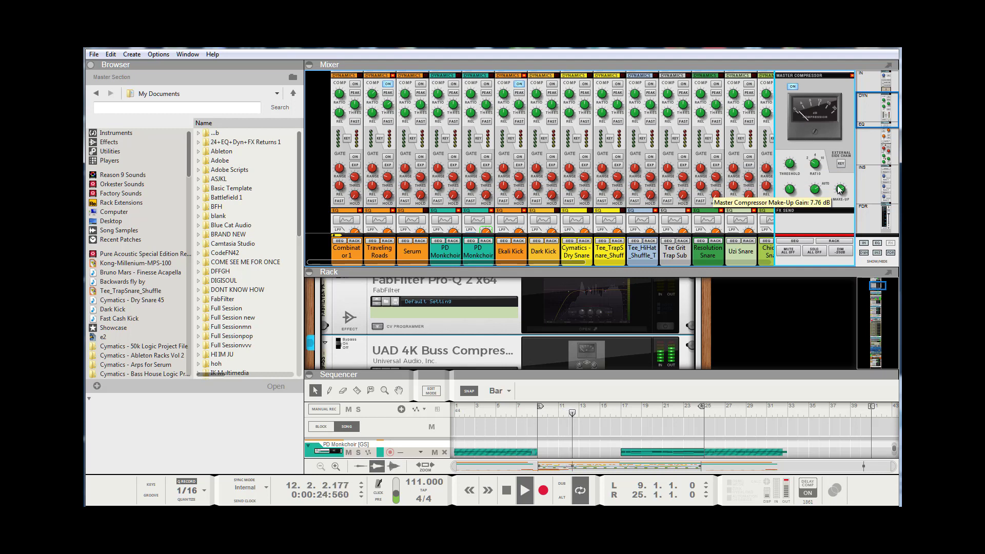
{"action": "left_click_drag", "start_coordinate": [840, 190], "coordinate": [841, 197]}
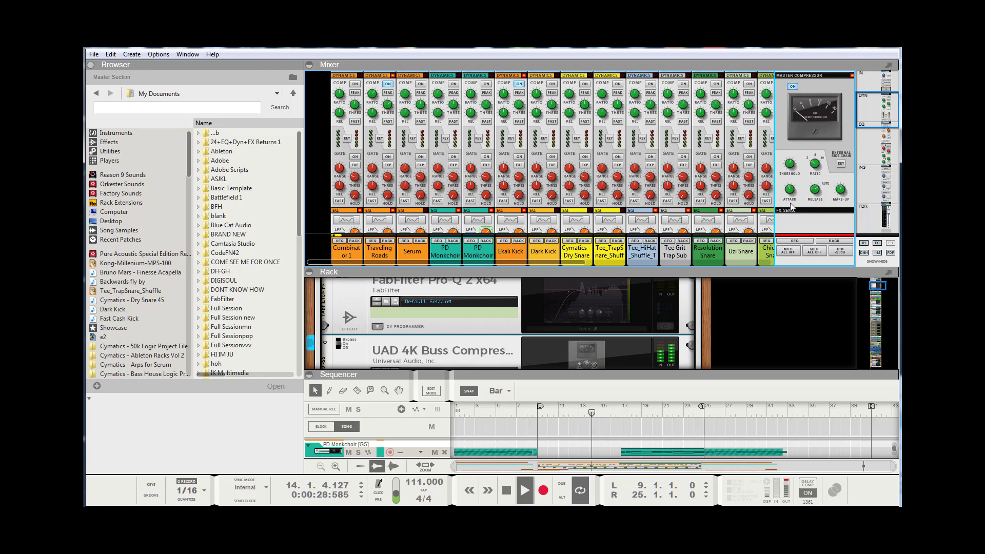
{"action": "left_click", "coordinate": [507, 490]}
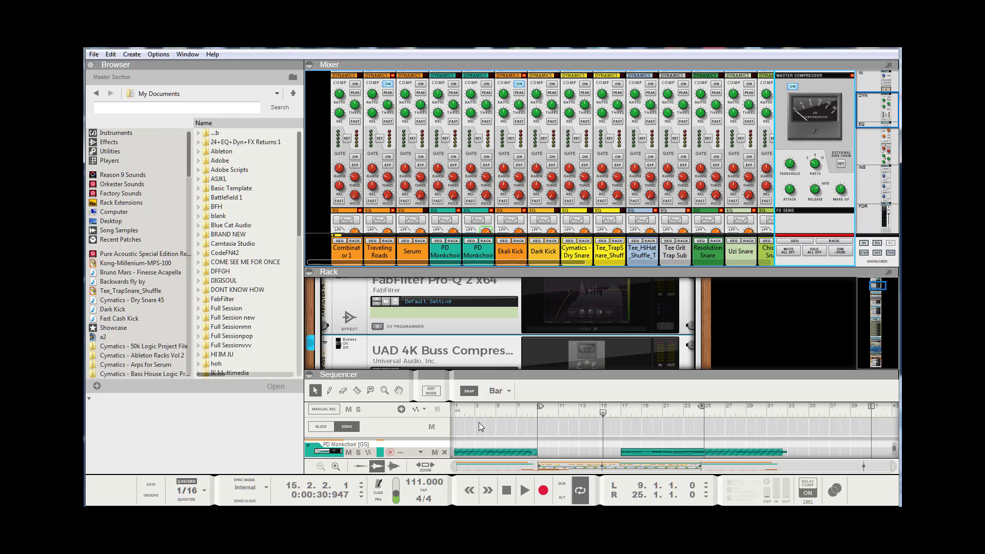
Switch on the UAD SSL G Bus Compressor at the end of the master inserts, view its controls and close its window.
{"action": "scroll", "coordinate": [463, 362], "scroll_direction": "down", "scroll_amount": 3}
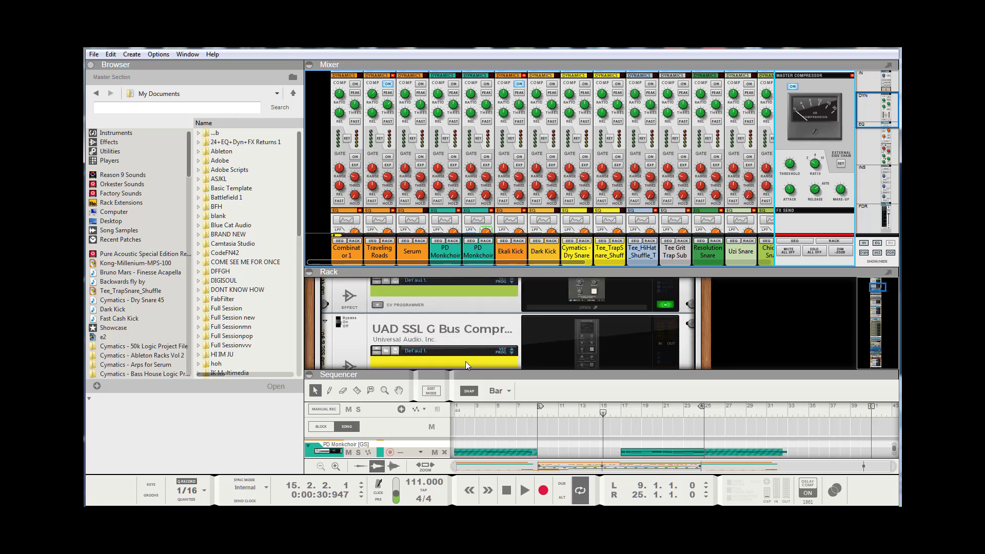
{"action": "scroll", "coordinate": [526, 340], "scroll_direction": "down", "scroll_amount": 5}
{"action": "scroll", "coordinate": [526, 340], "scroll_direction": "up", "scroll_amount": 5}
{"action": "left_click", "coordinate": [601, 340]}
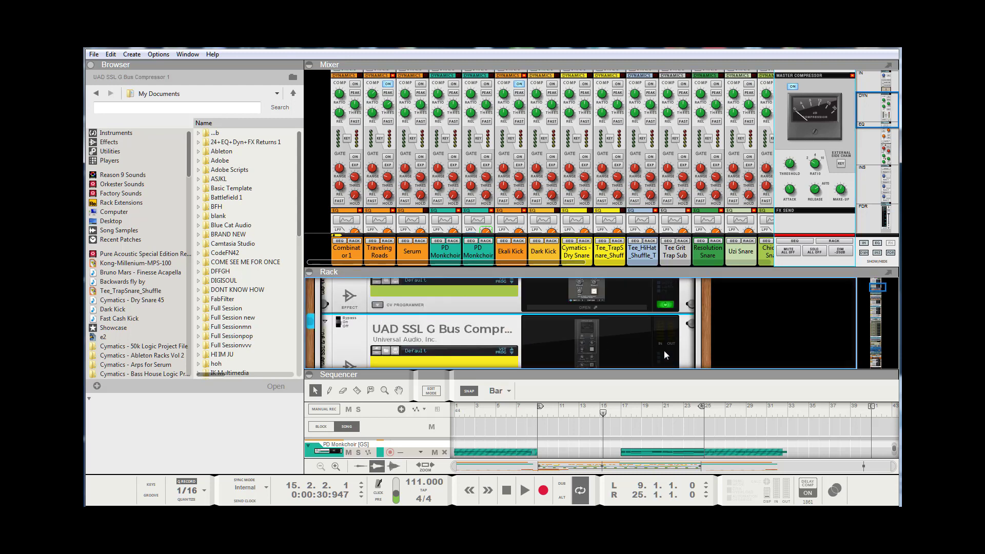
{"action": "scroll", "coordinate": [664, 349], "scroll_direction": "down", "scroll_amount": 1}
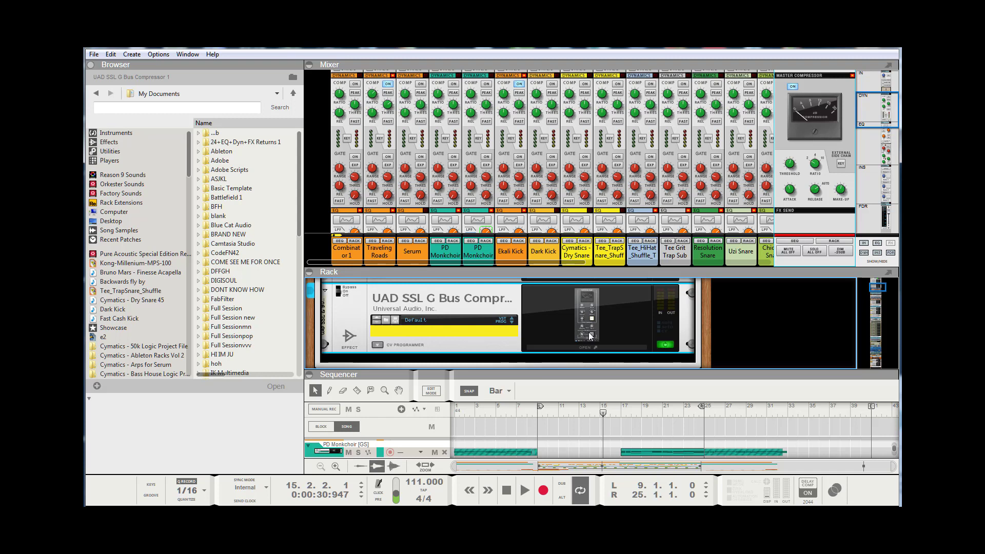
{"action": "left_click", "coordinate": [590, 336]}
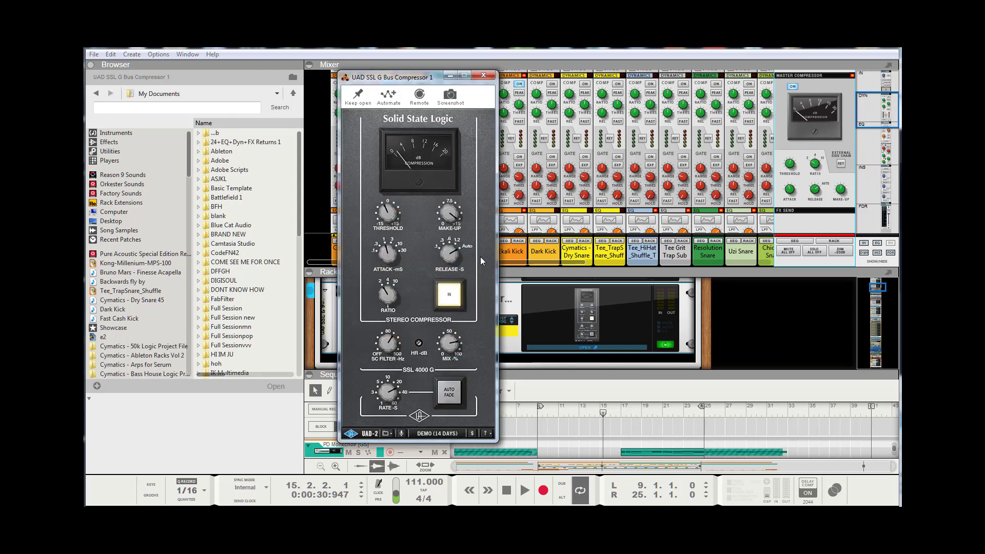
{"action": "left_click", "coordinate": [481, 76]}
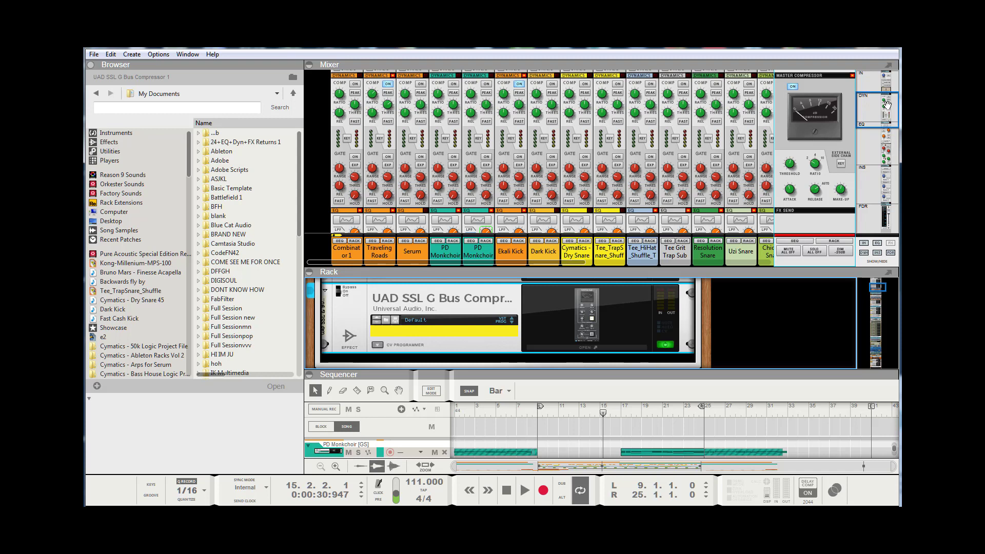
Enlarge the sequencer, return the playhead to the song start and set the loop from bar 1 to bar 33.
{"action": "left_click_drag", "start_coordinate": [887, 104], "coordinate": [874, 221]}
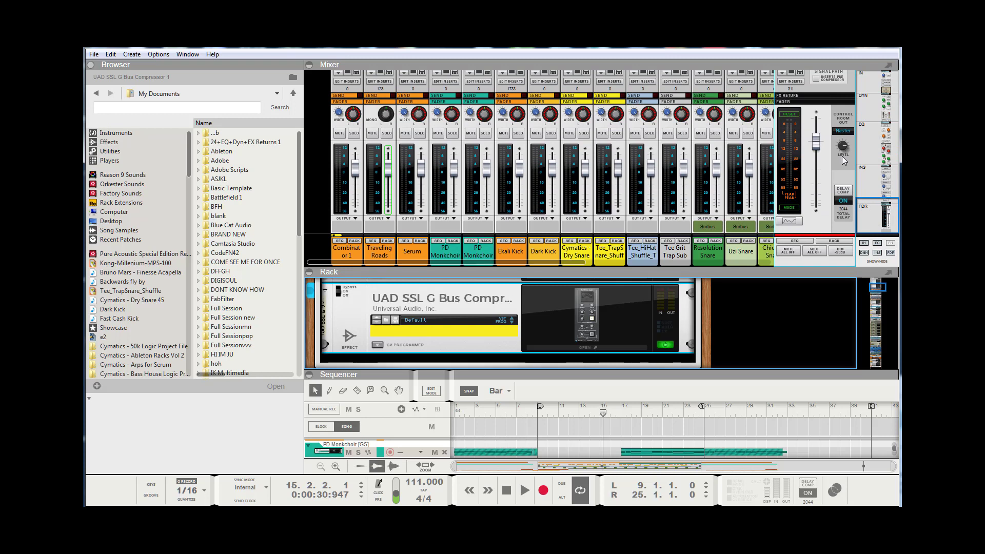
{"action": "left_click_drag", "start_coordinate": [794, 277], "coordinate": [794, 161]}
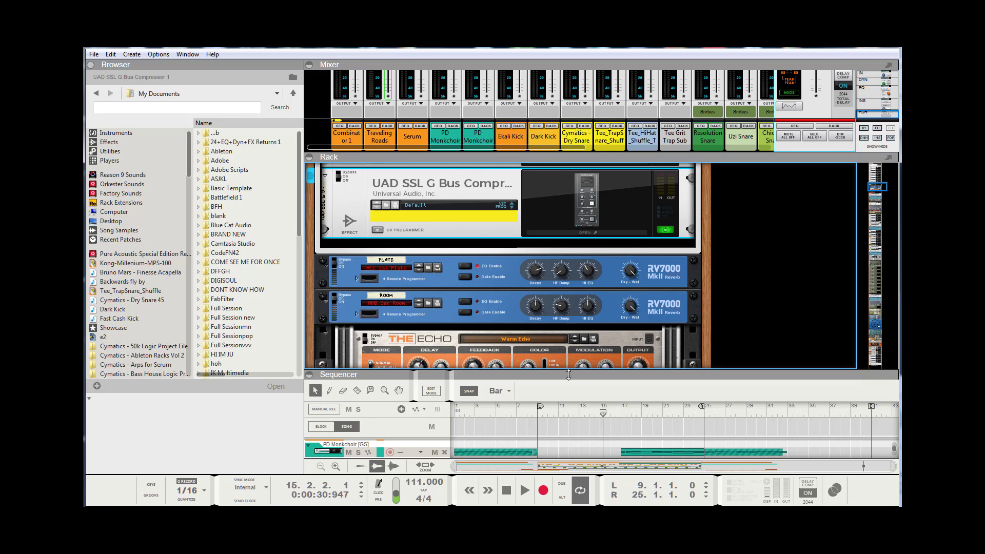
{"action": "left_click_drag", "start_coordinate": [567, 371], "coordinate": [553, 293]}
{"action": "left_click", "coordinate": [514, 485]}
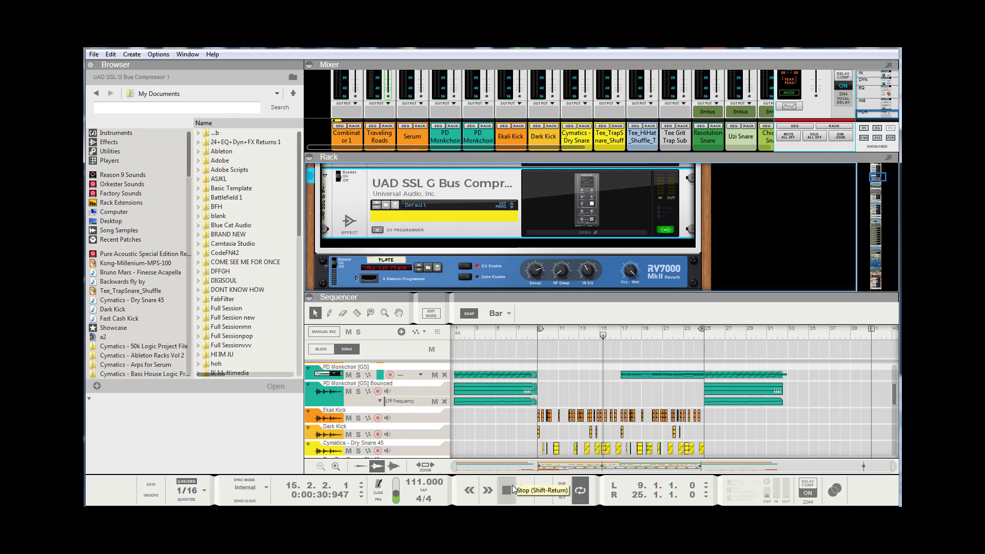
{"action": "left_click", "coordinate": [508, 489]}
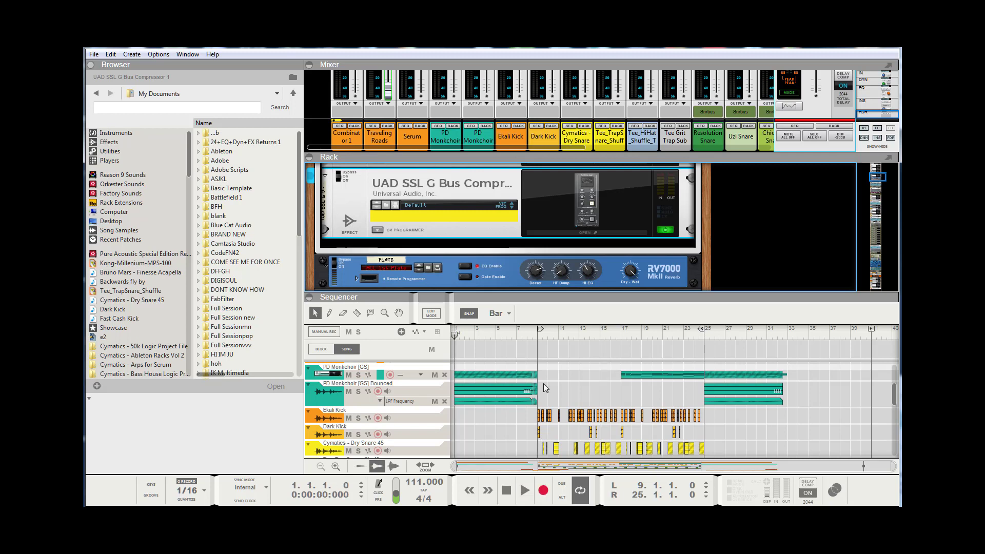
{"action": "left_click_drag", "start_coordinate": [539, 327], "coordinate": [410, 336]}
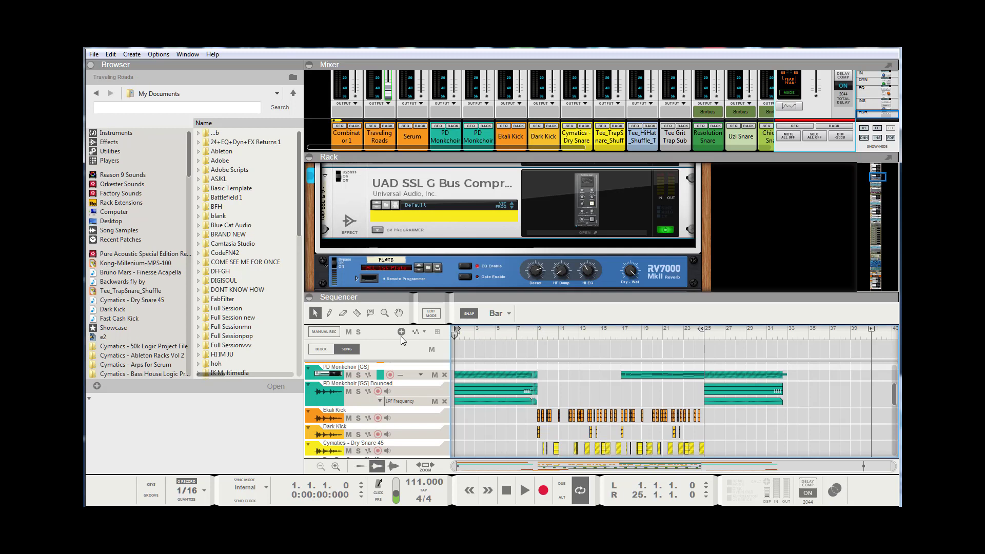
{"action": "left_click_drag", "start_coordinate": [702, 331], "coordinate": [783, 358]}
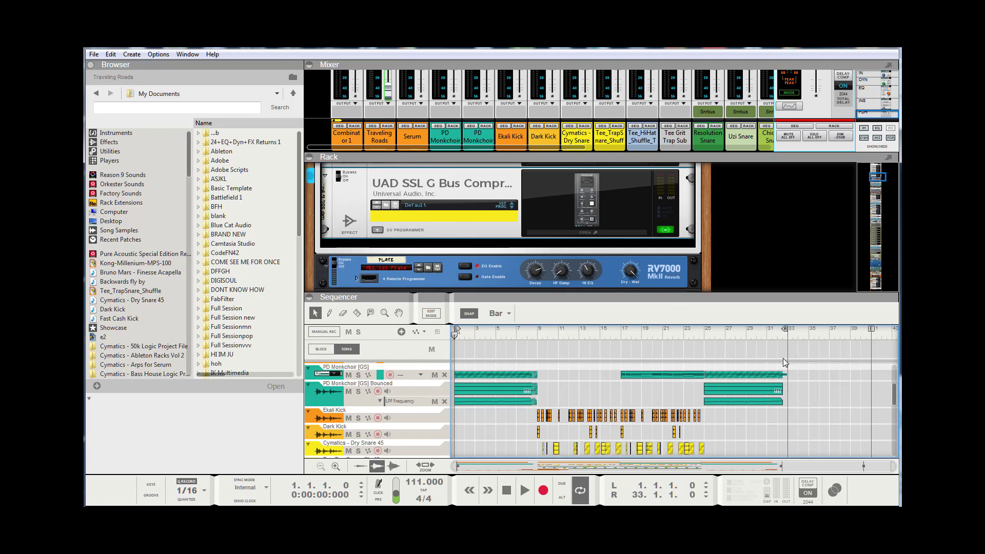